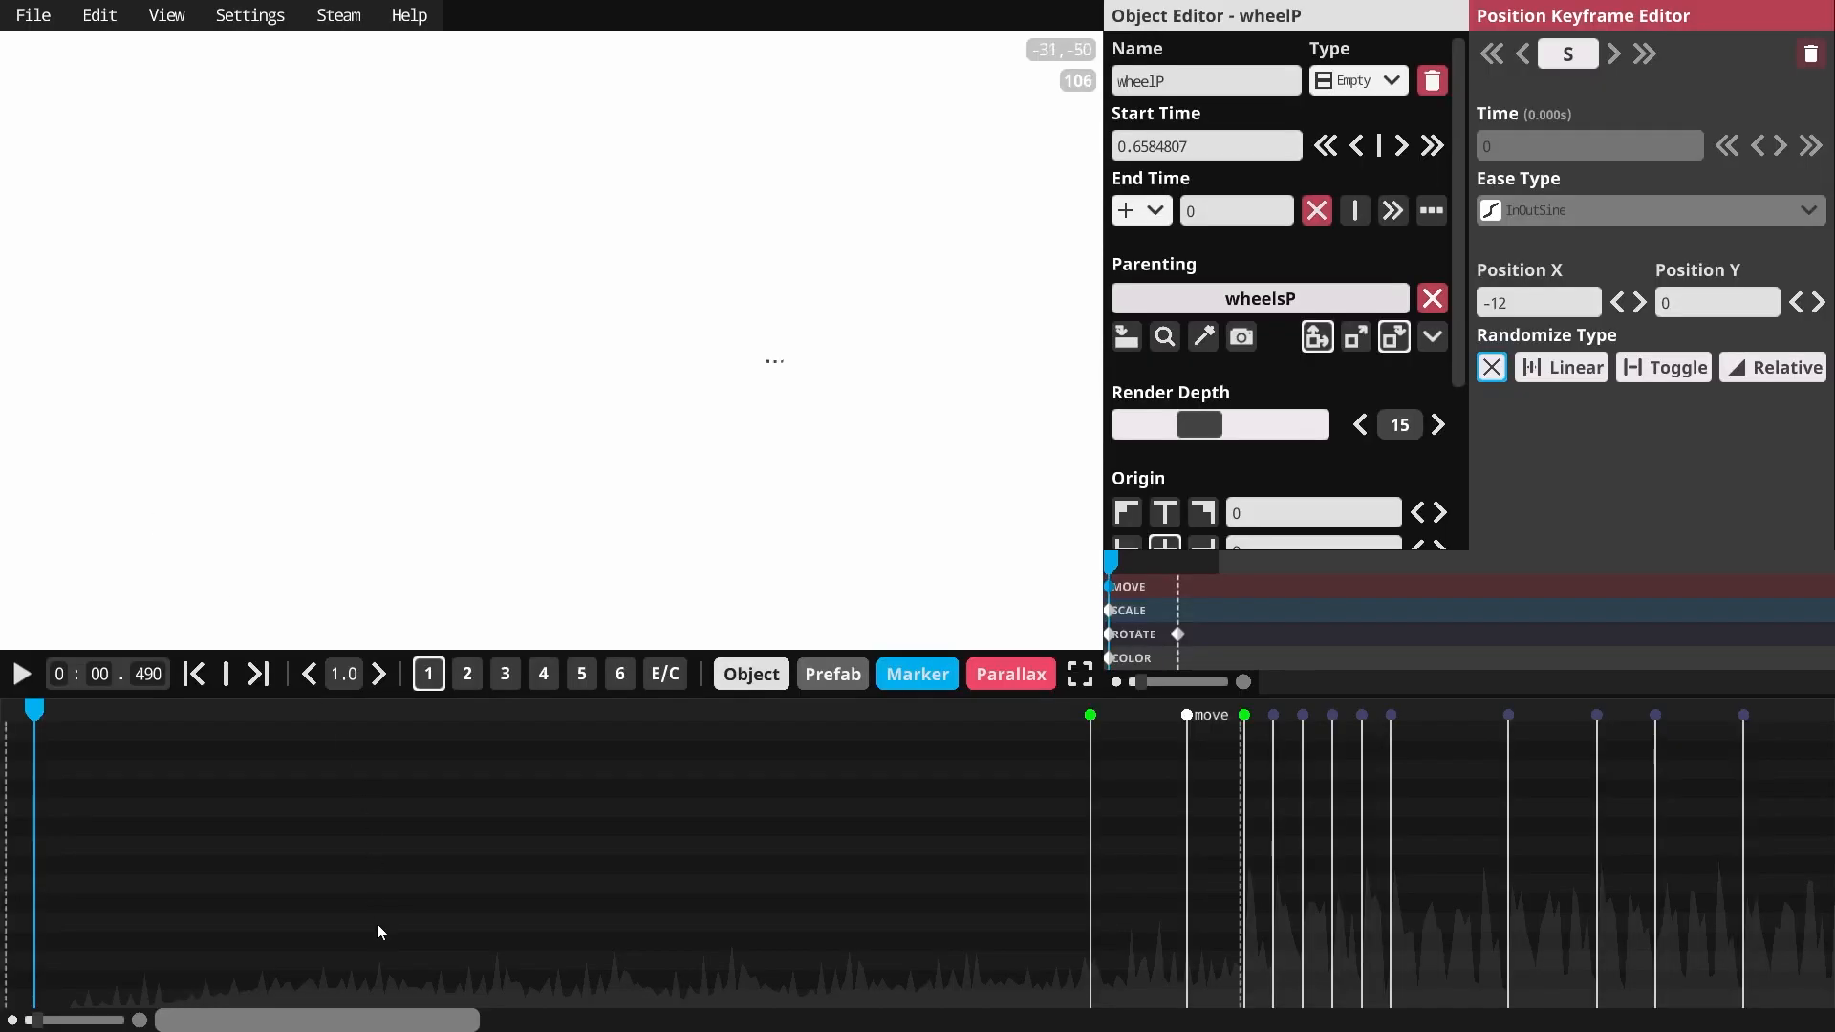
- Look through the whole level timeline from its start to the far end and return to the beginning
drag(384, 1018, 364, 956)
drag(388, 1017, 1716, 1015)
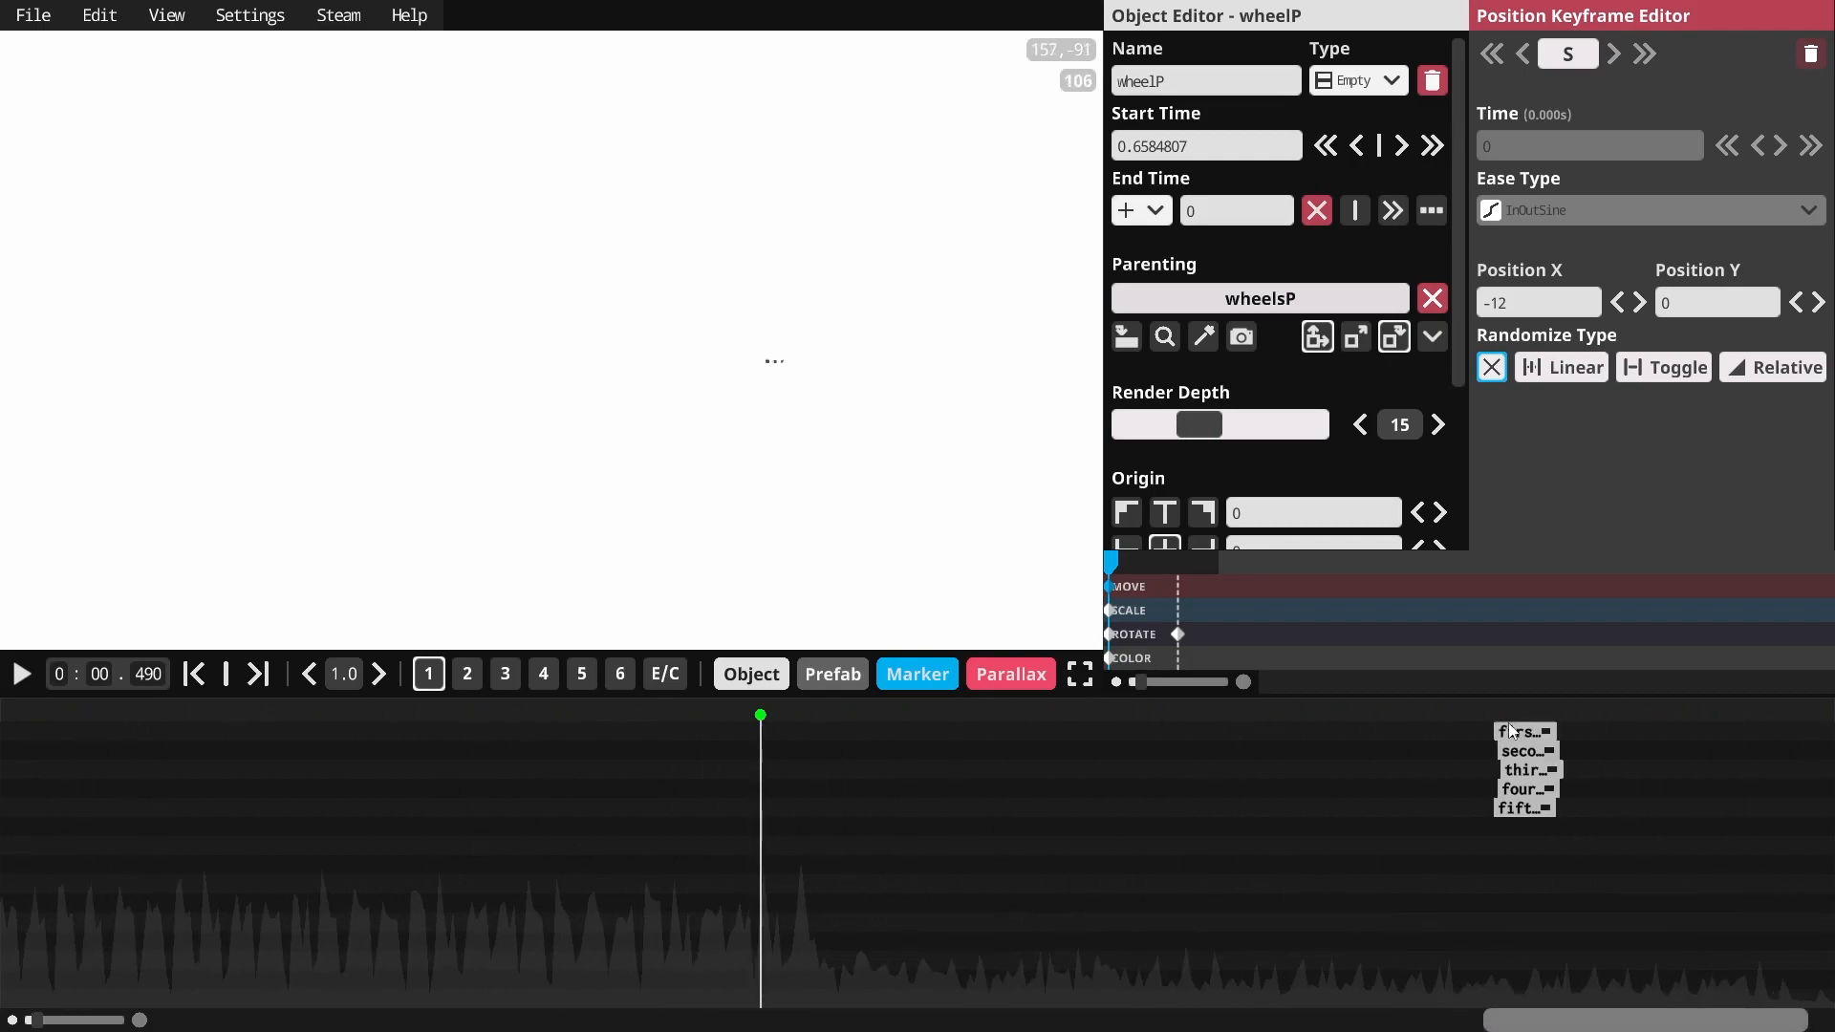
drag(1548, 1018, 9, 930)
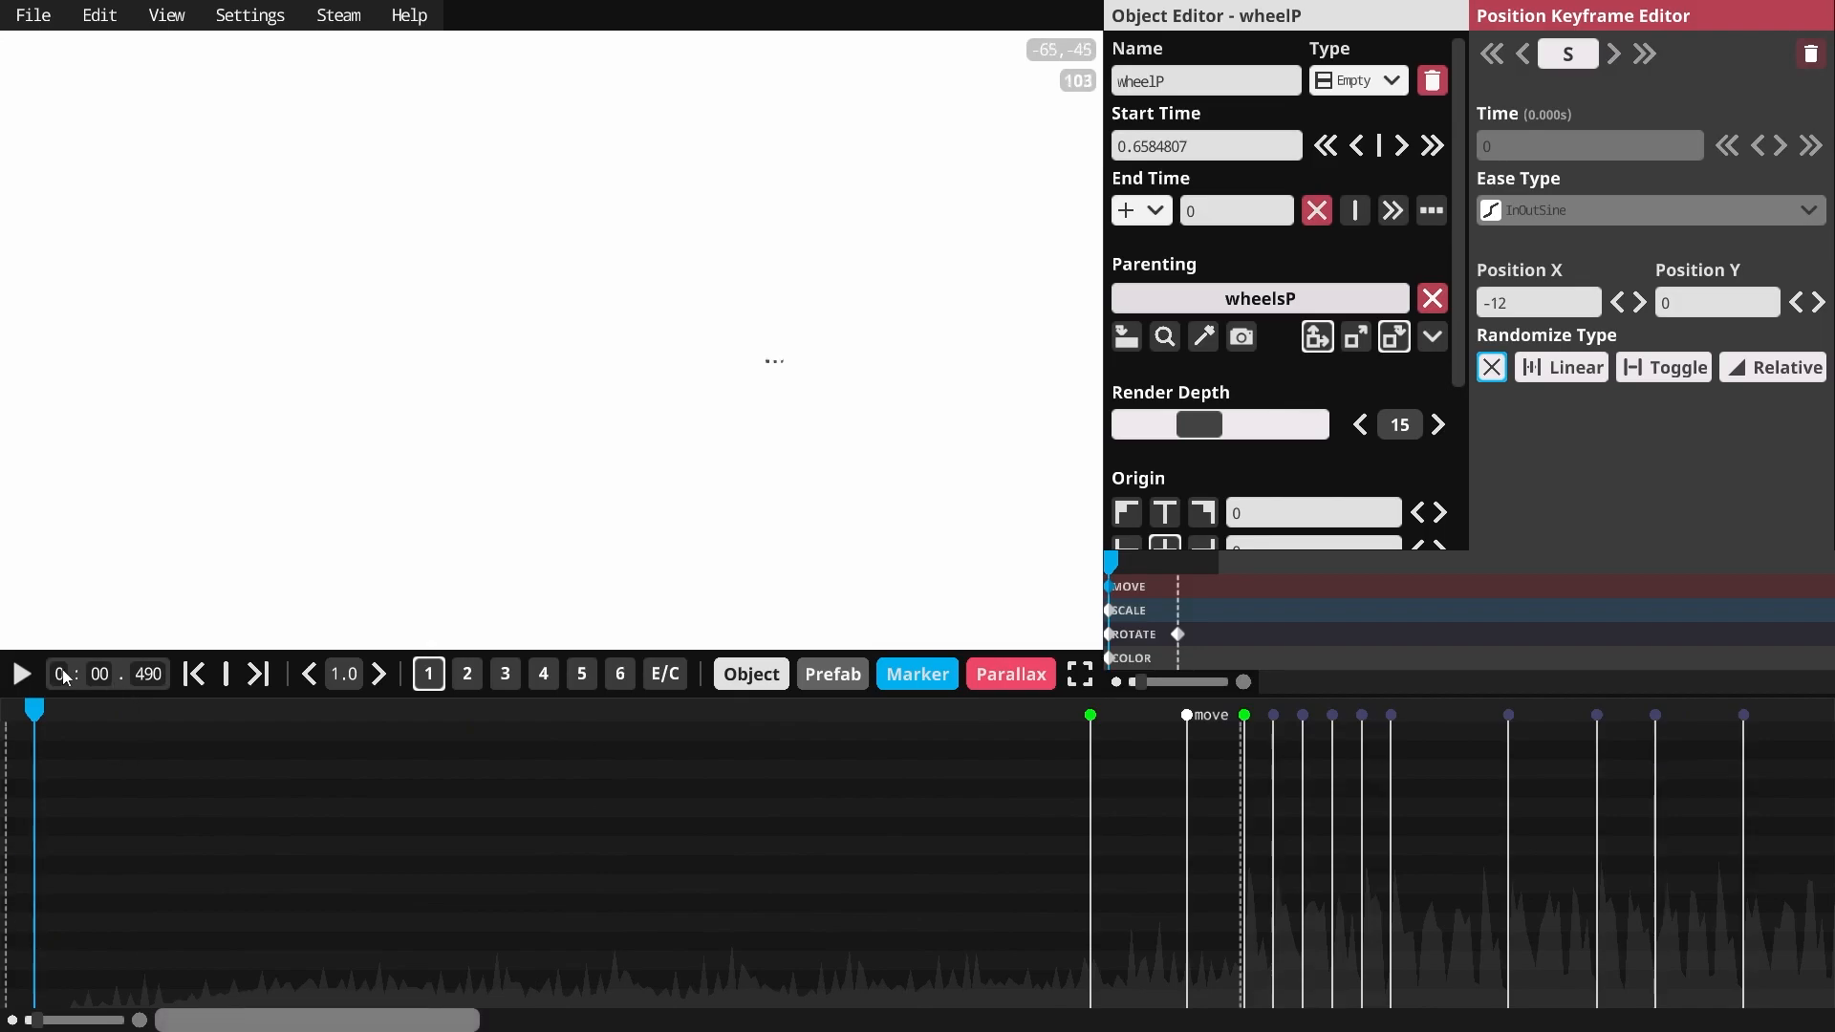
- Preview the opening train scene and the conductor's dialogue, replaying from near the start and pausing at about 11.8 s
click(26, 674)
click(38, 960)
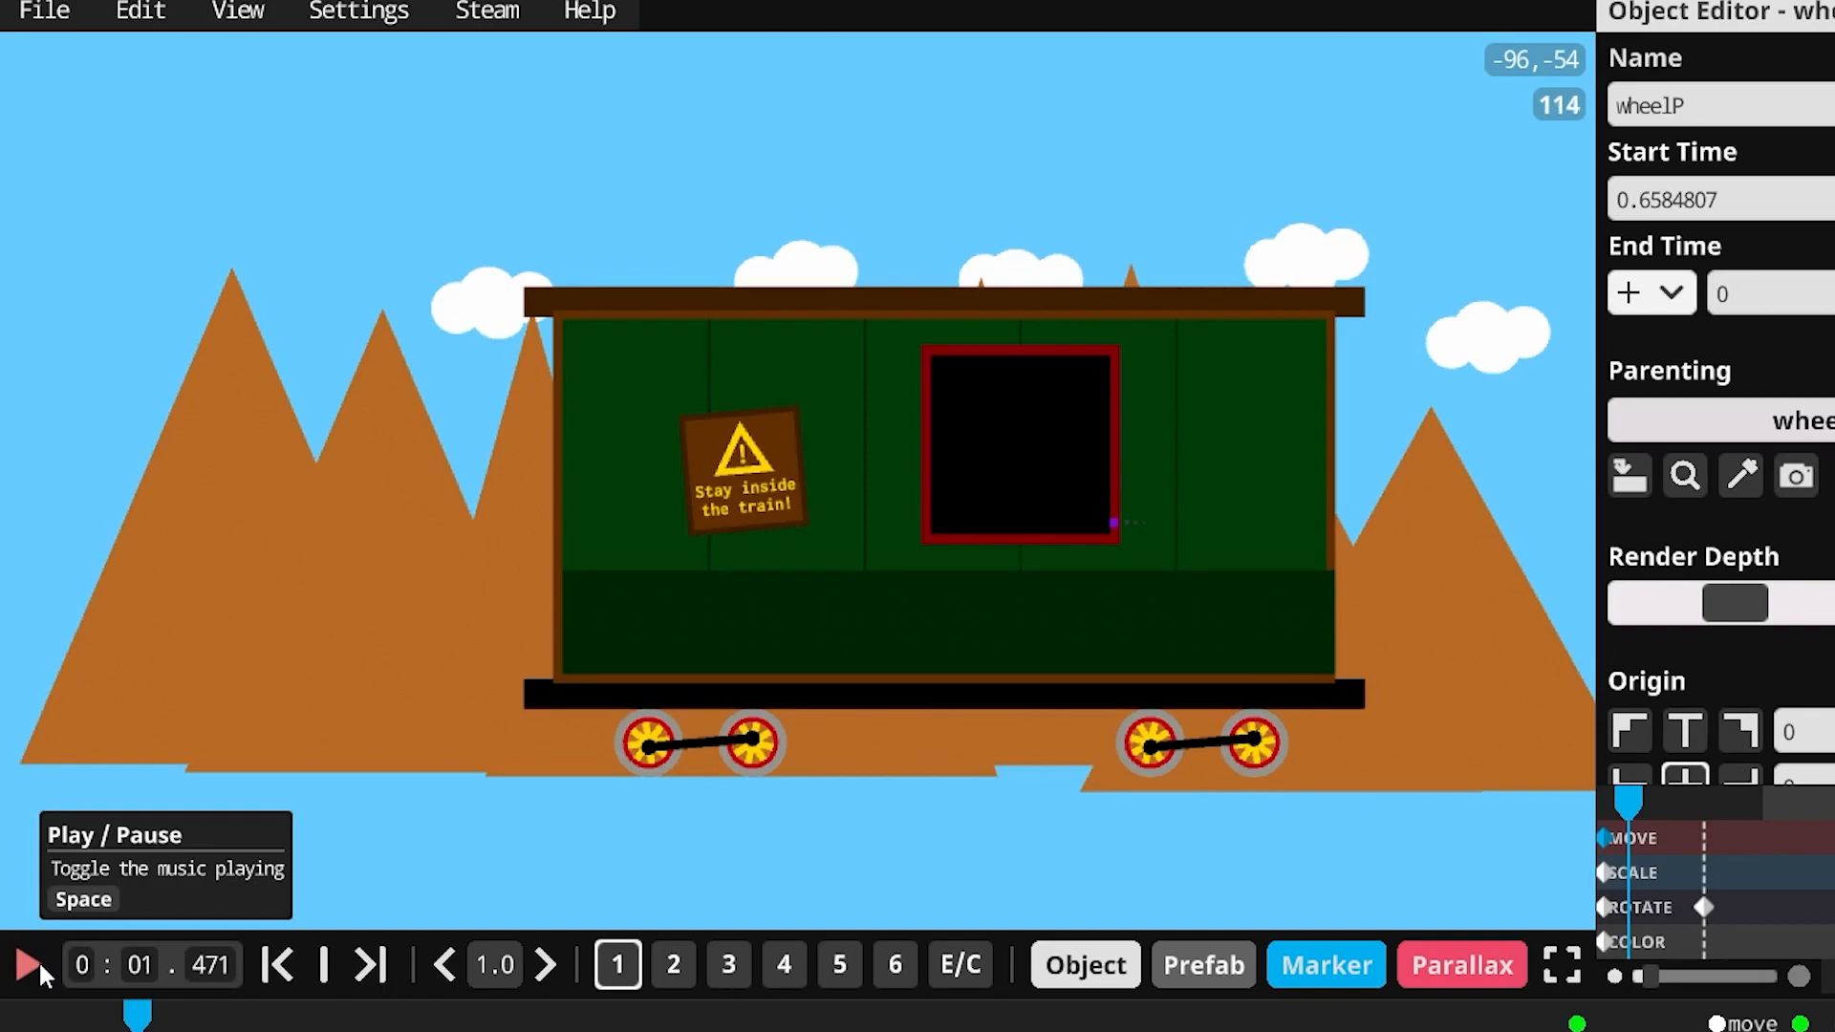
click(38, 960)
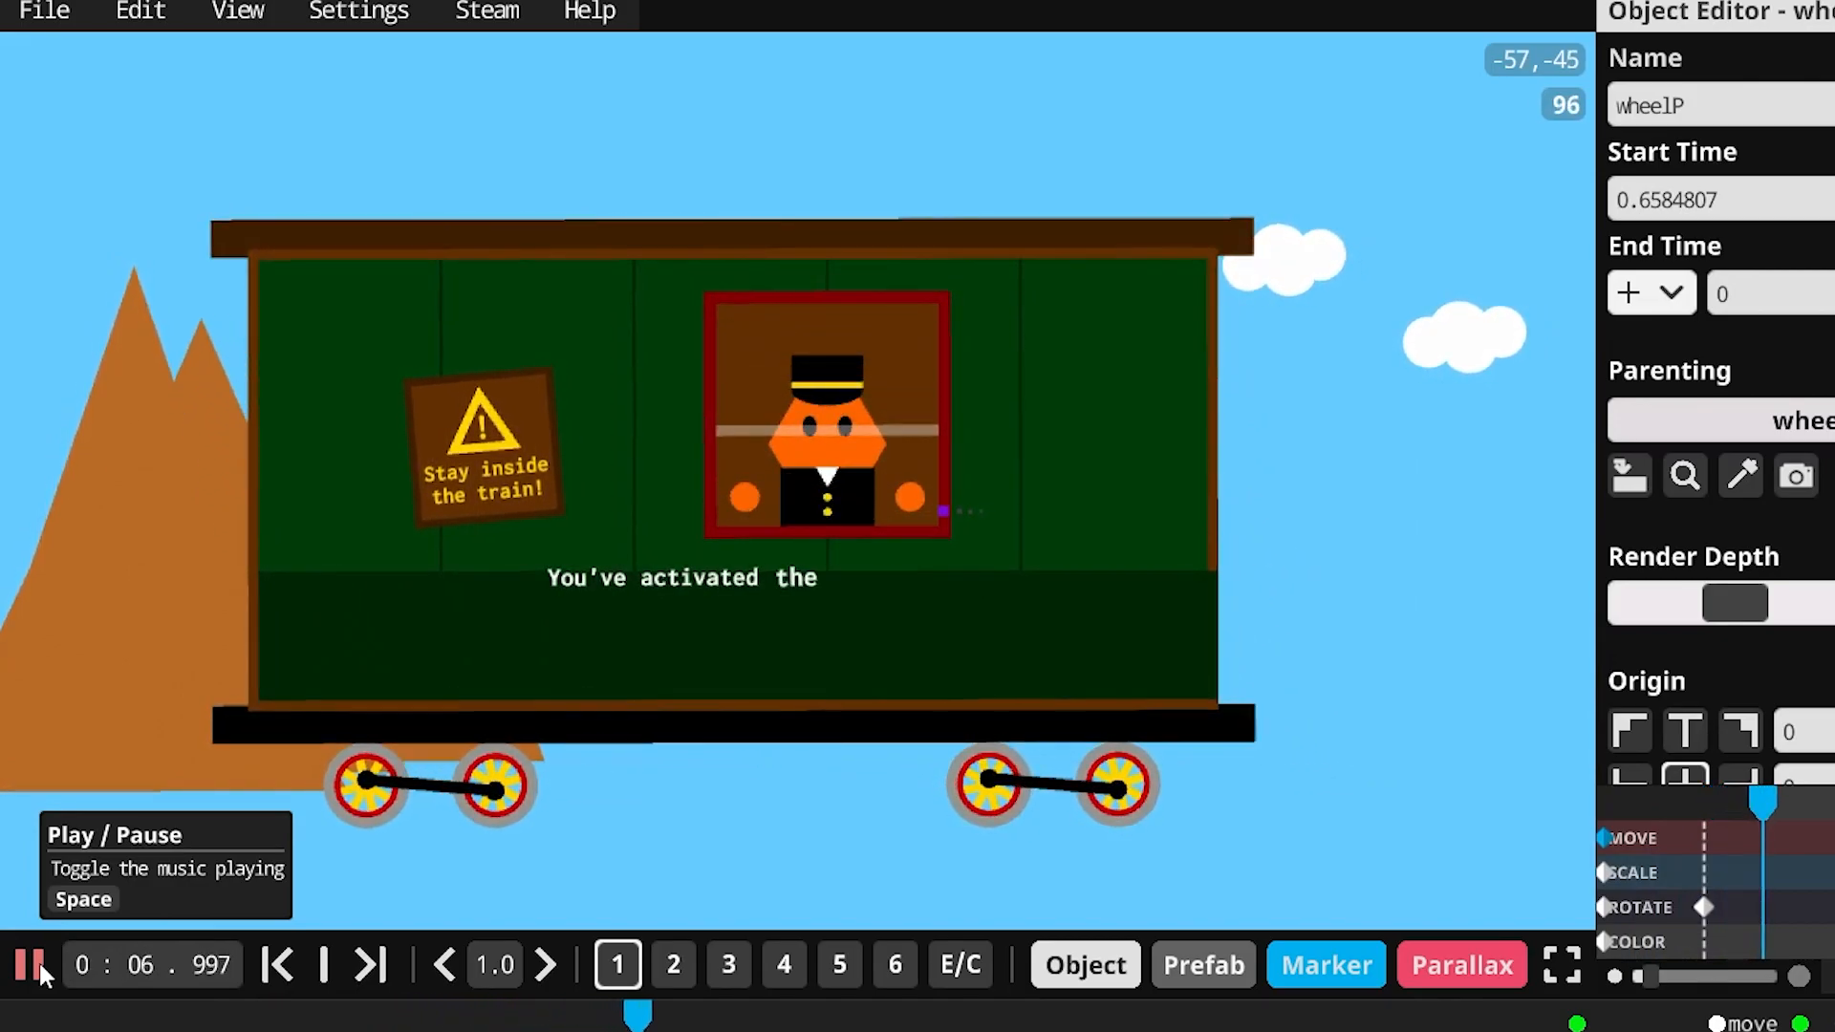
click(609, 1016)
drag(610, 1016, 171, 1016)
click(31, 978)
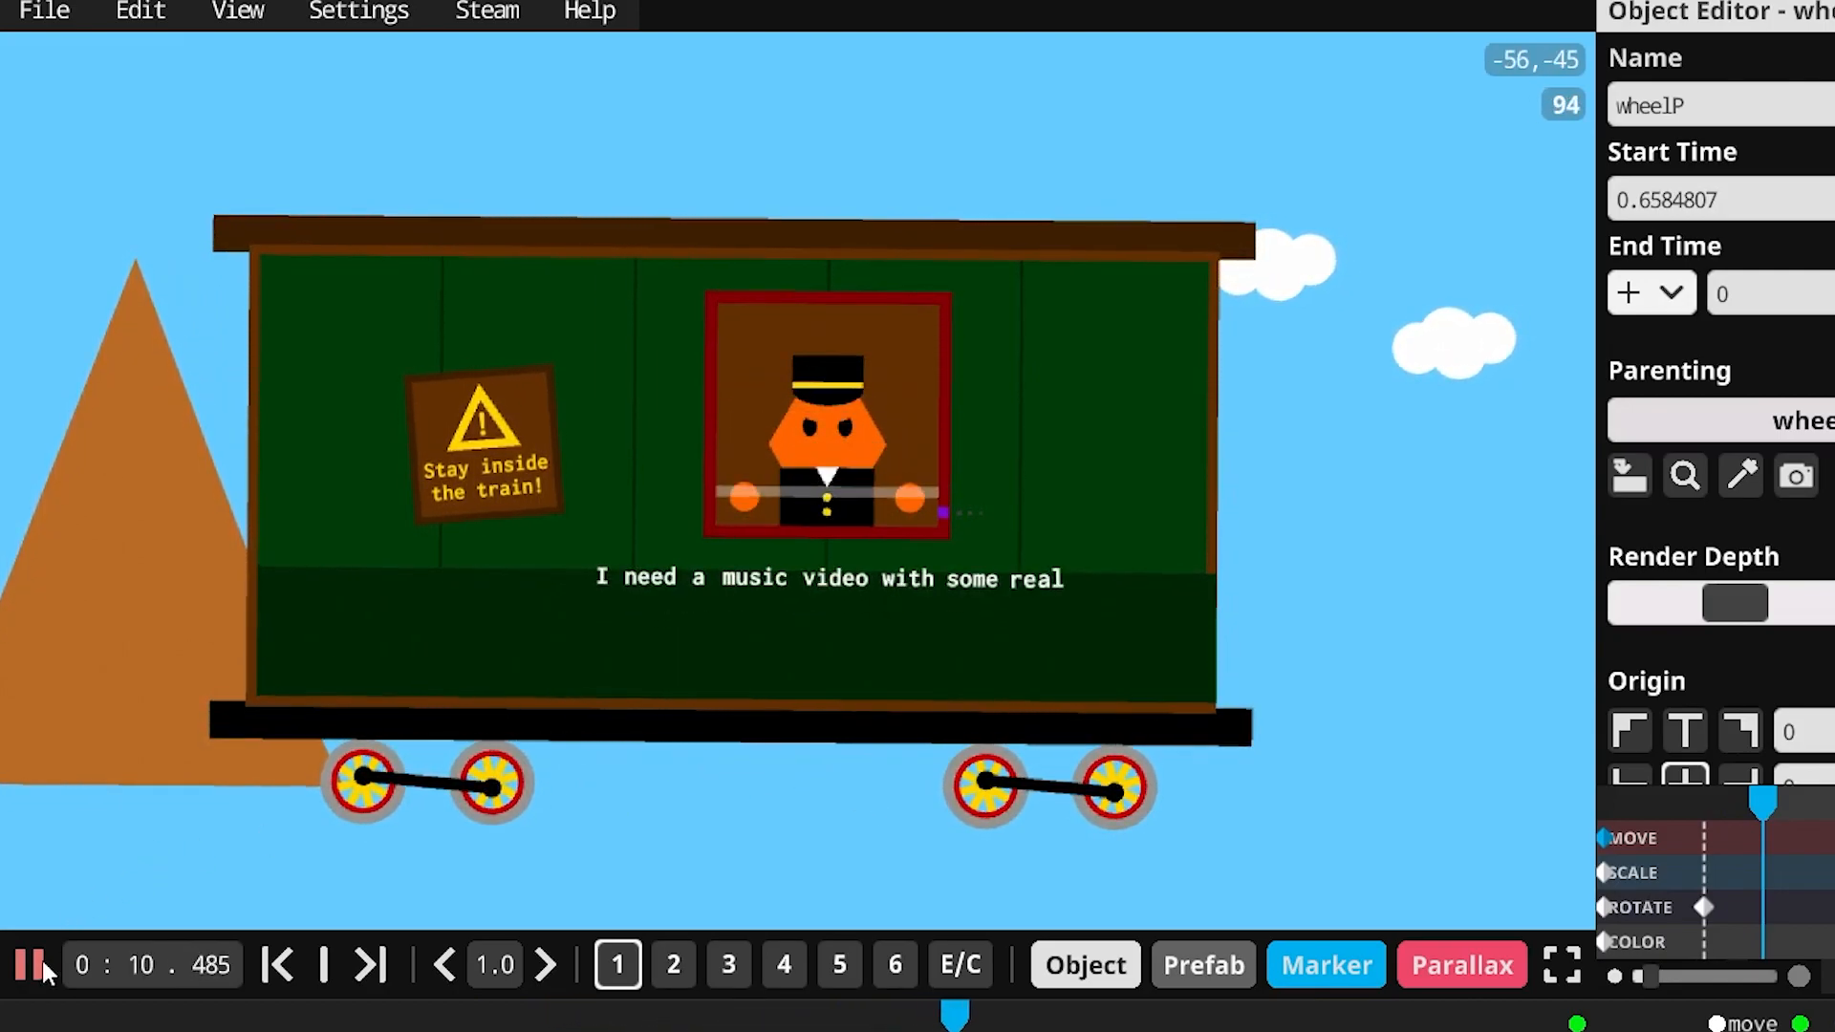
click(13, 975)
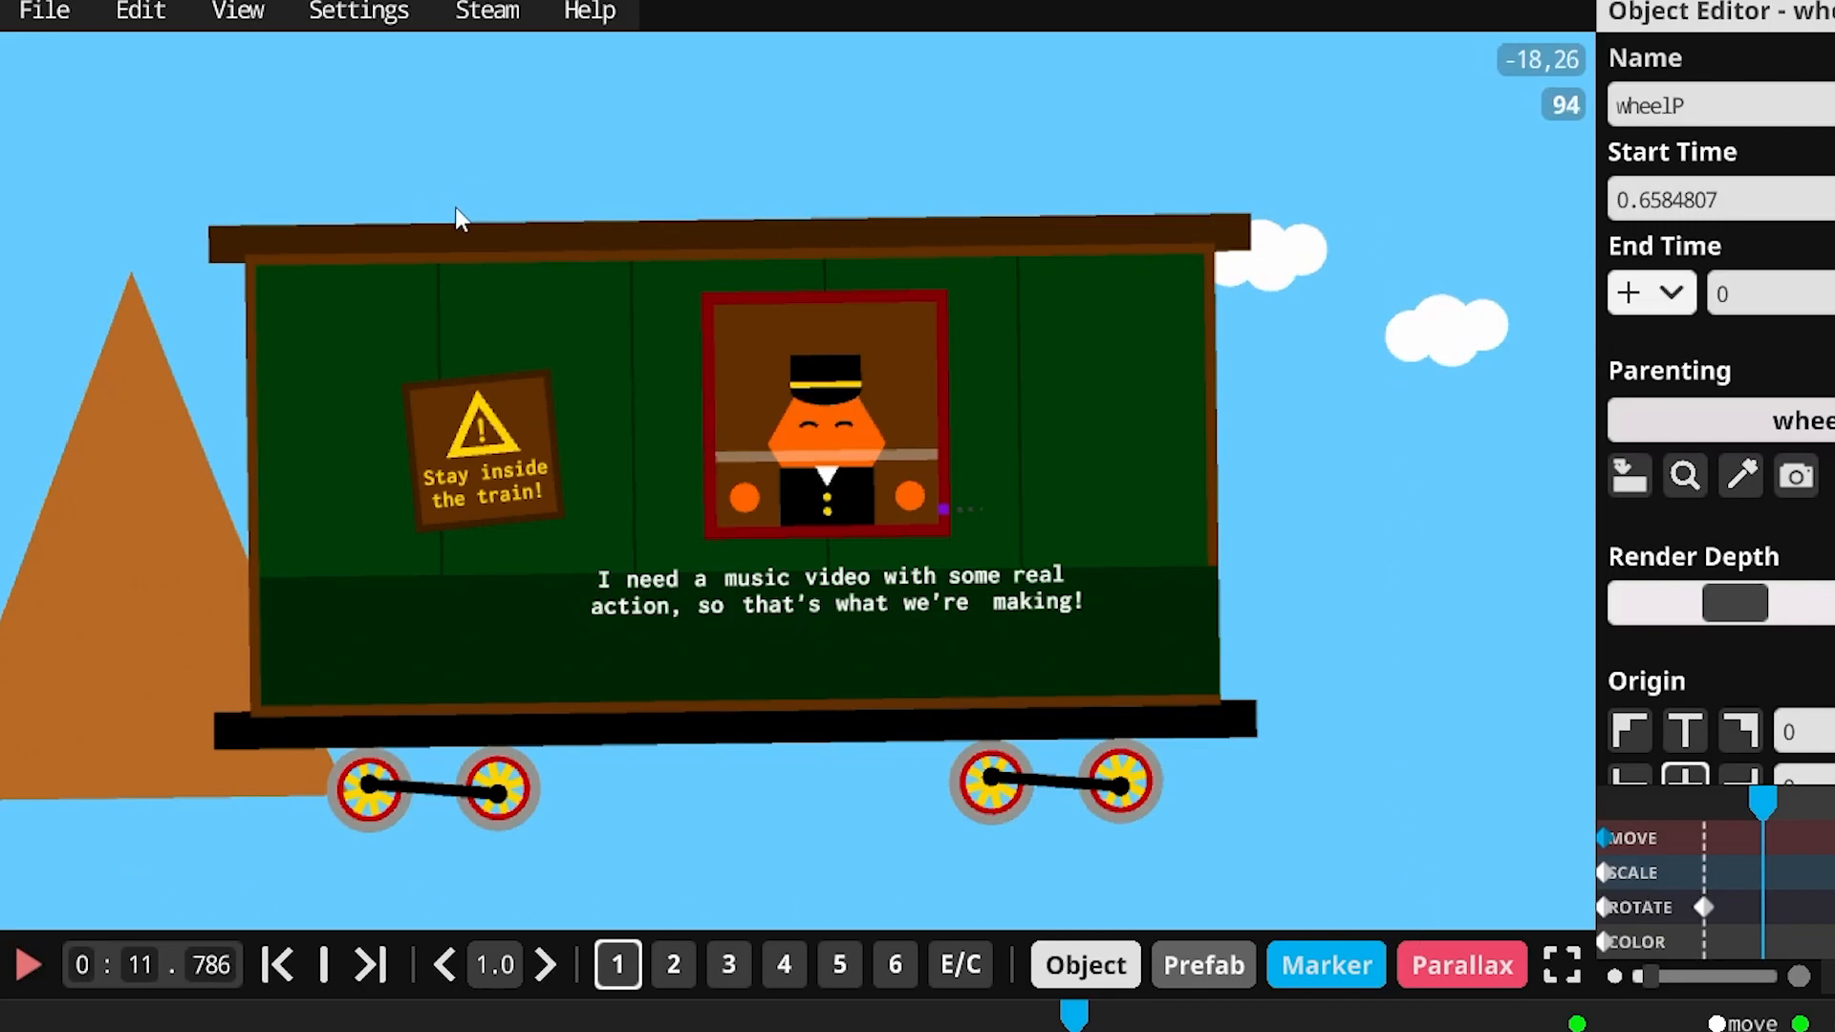
- Inspect the train carriage's roof and floor objects by selecting each of them in the preview
click(471, 246)
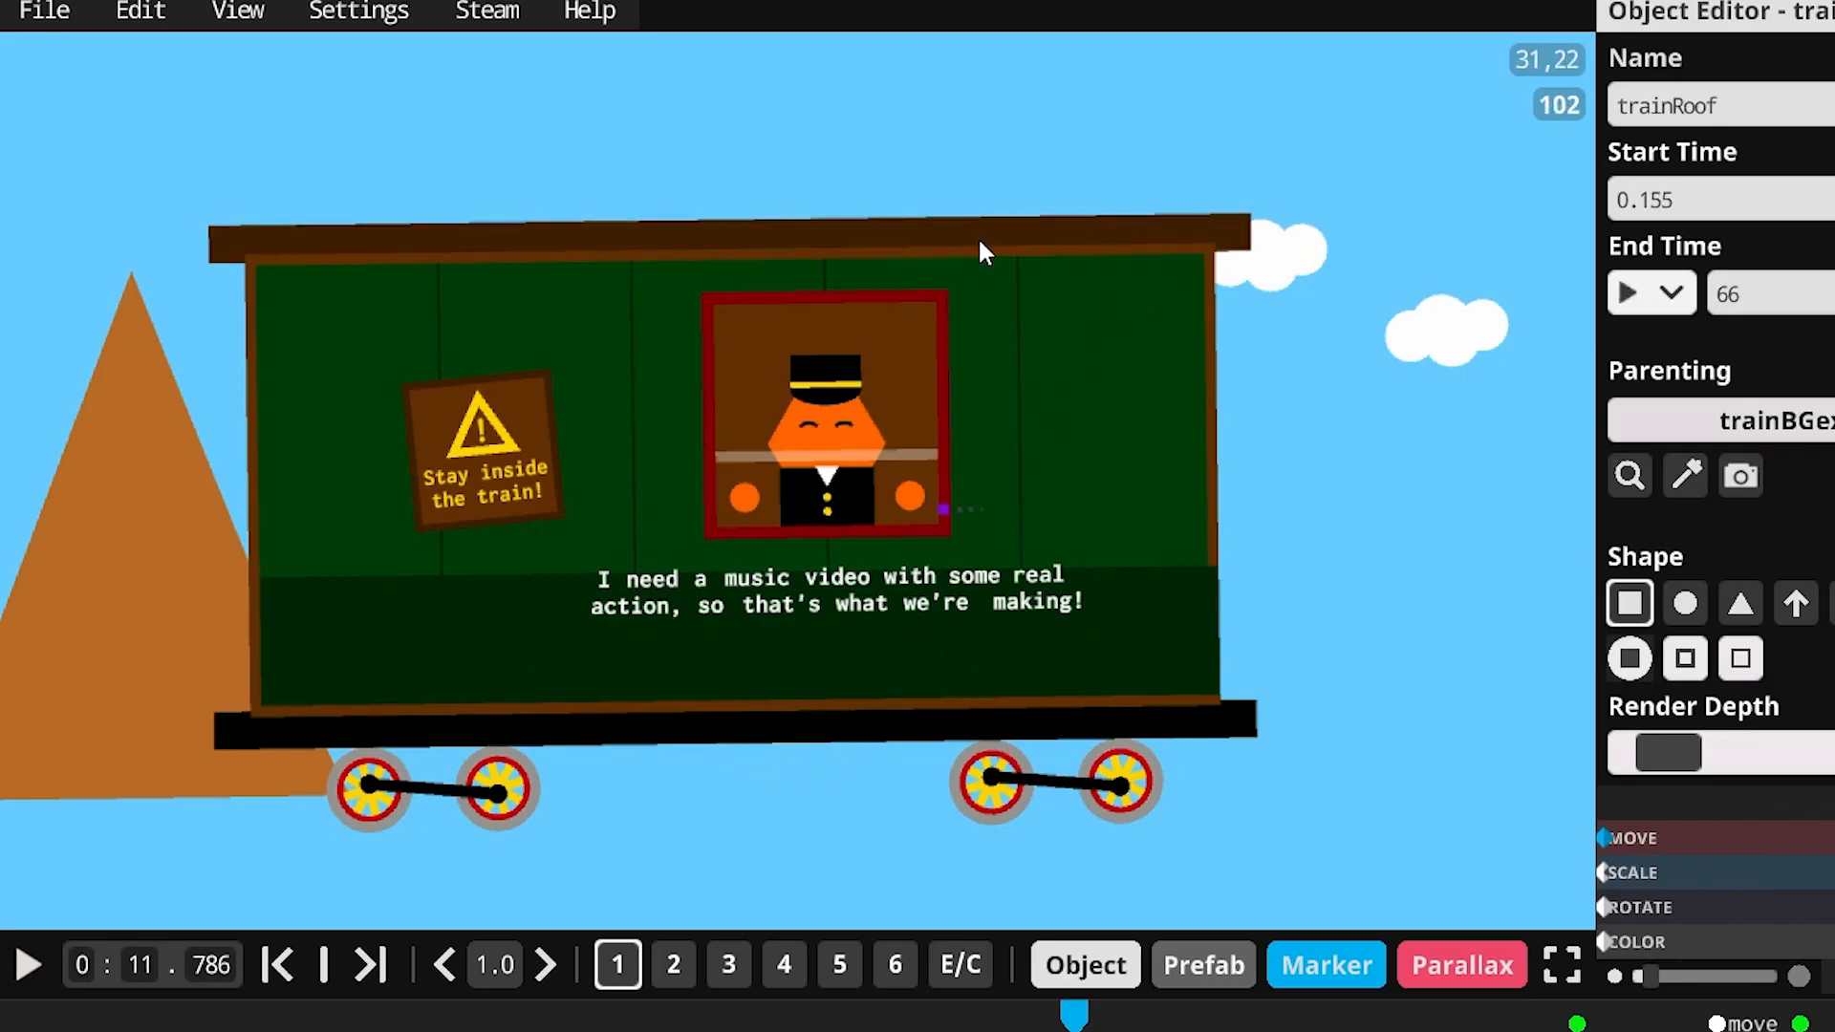
click(812, 738)
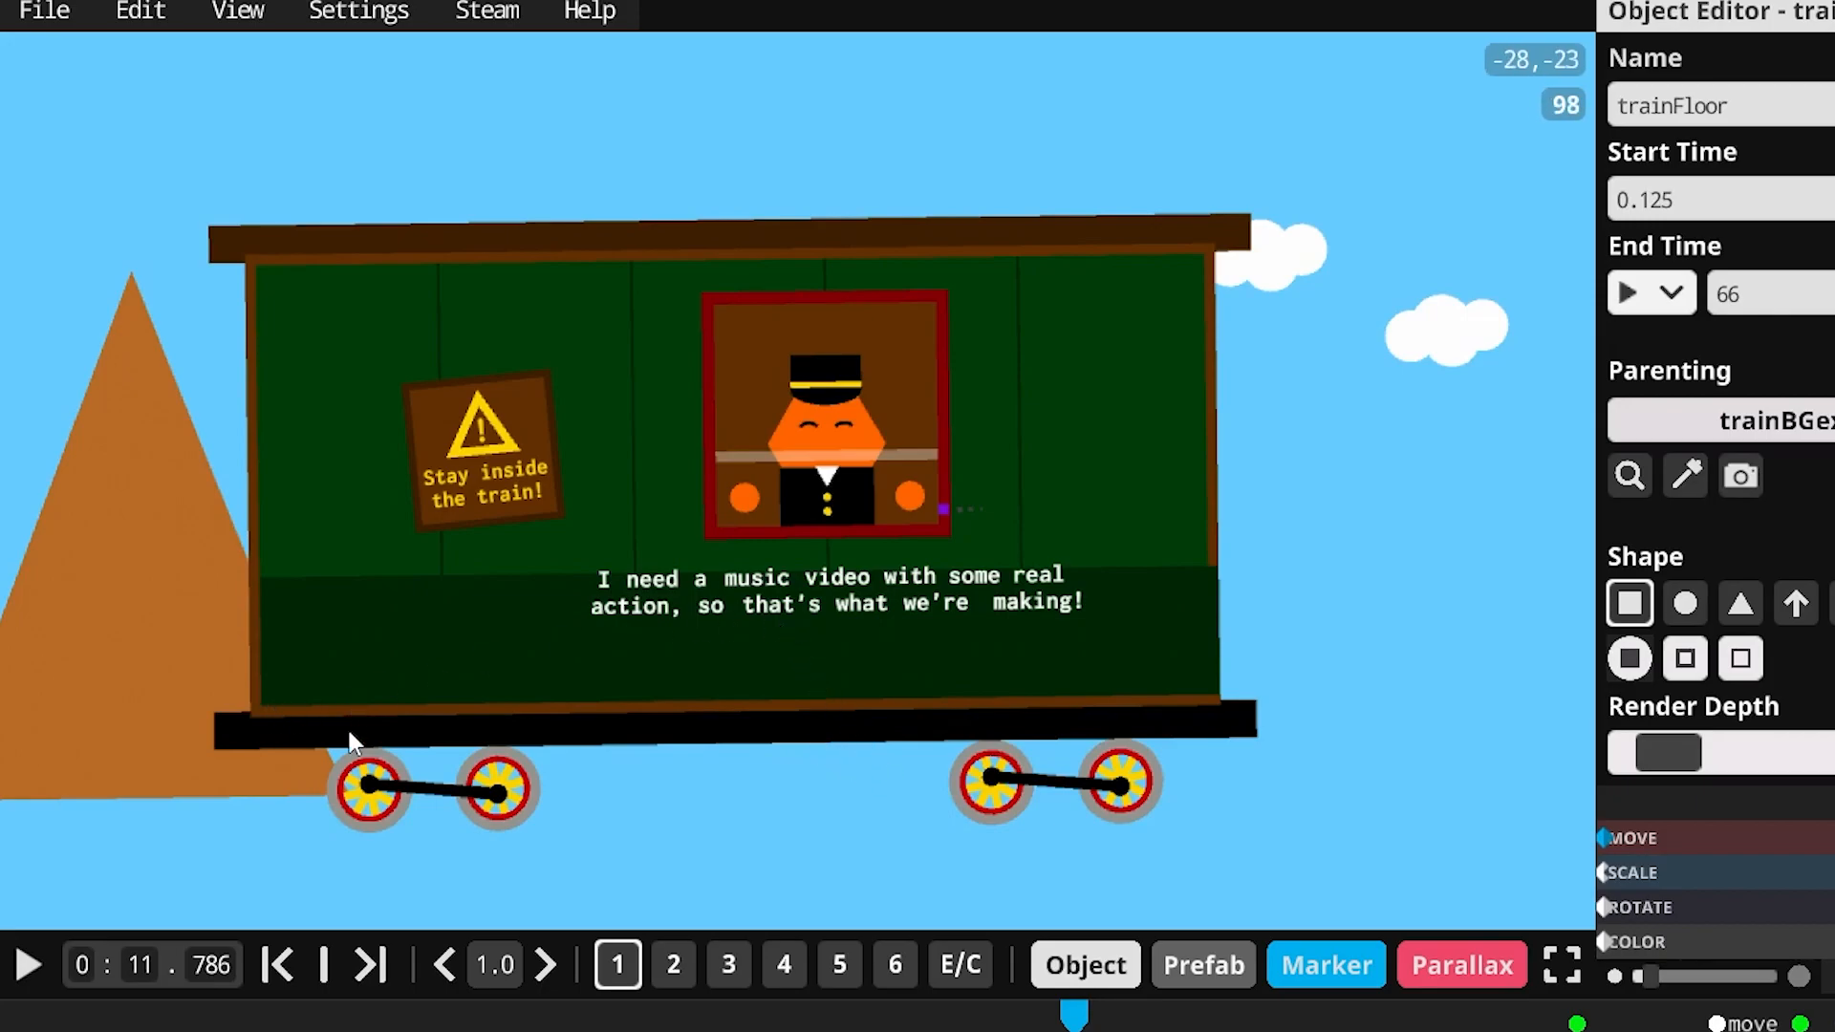
click(239, 244)
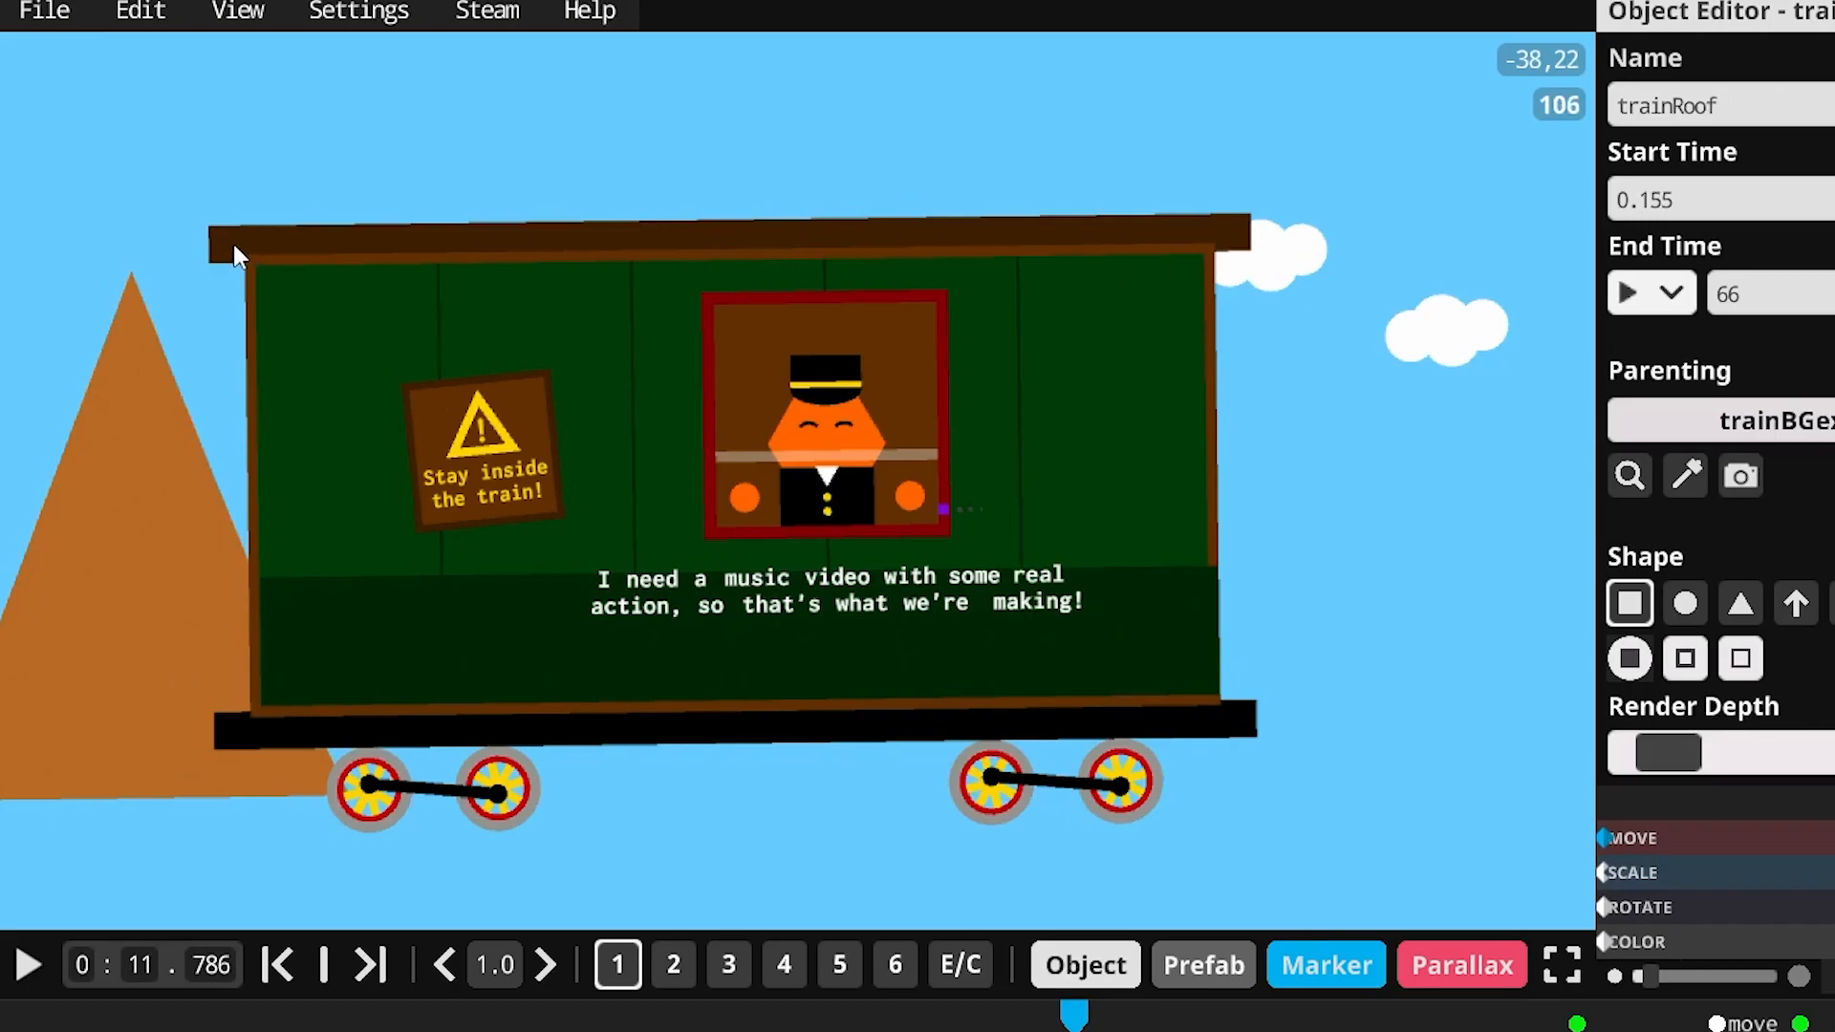
click(279, 712)
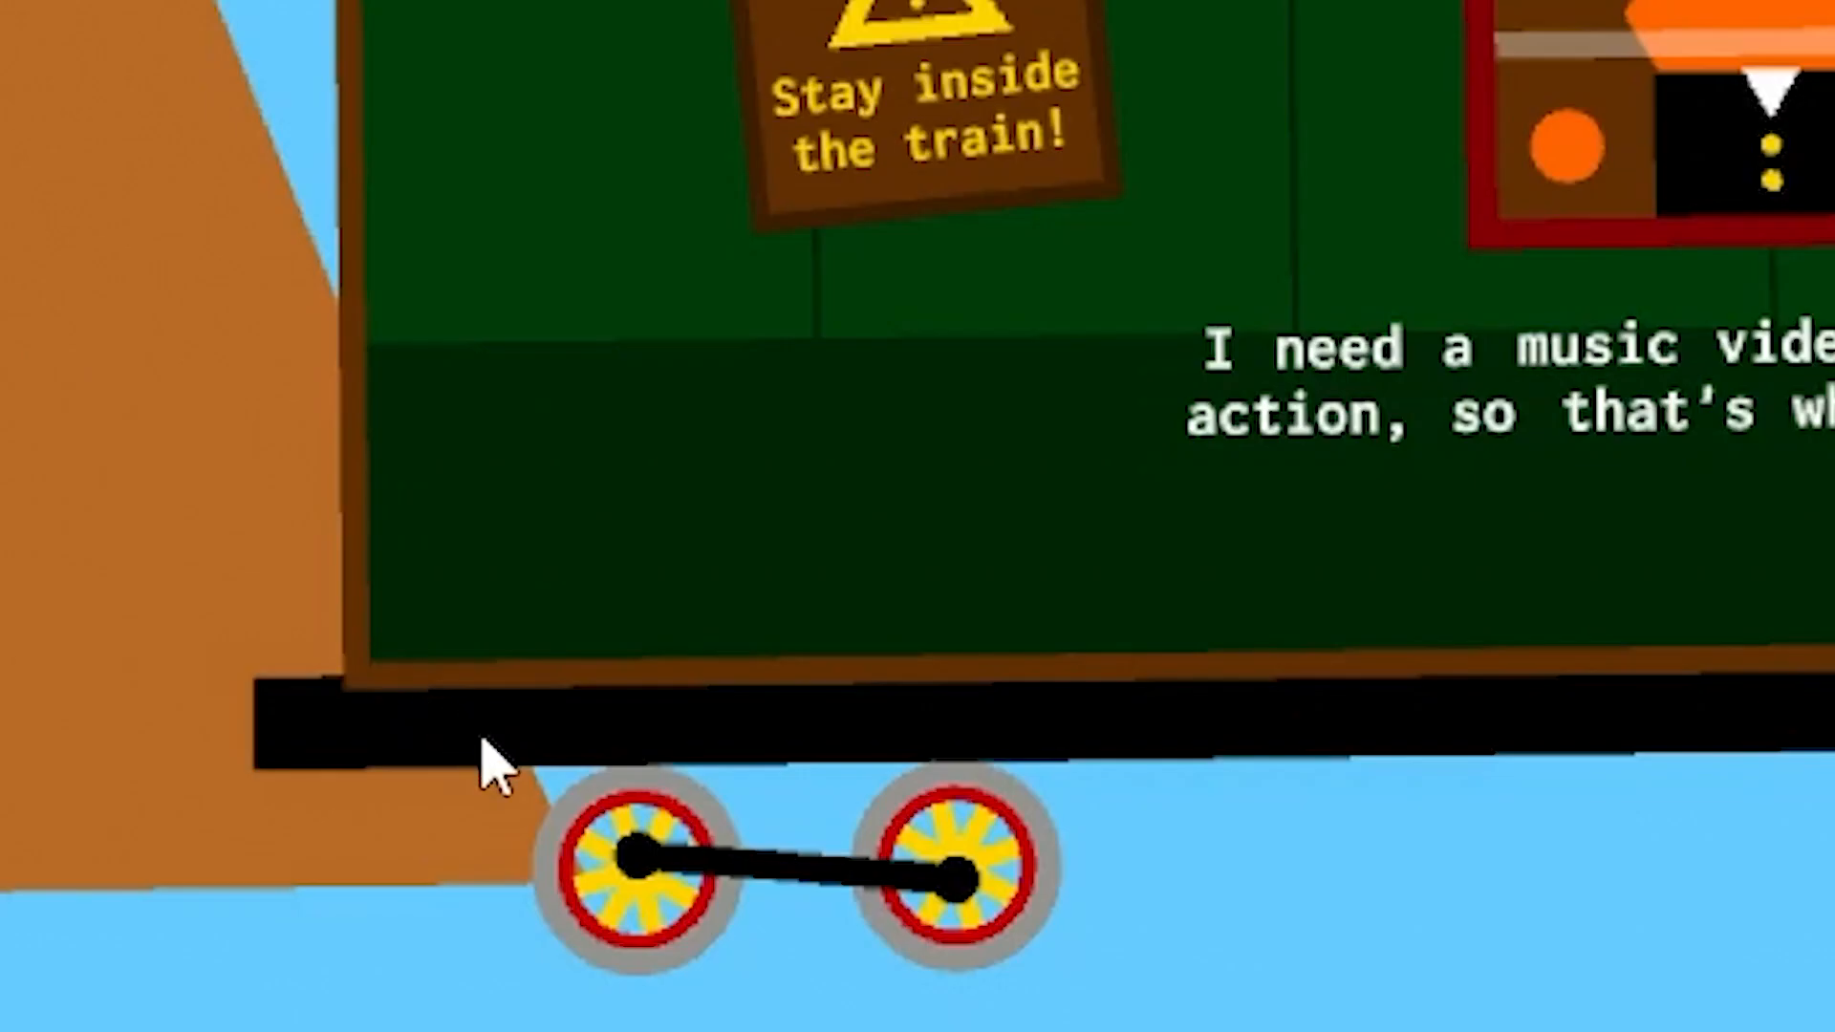
click(482, 739)
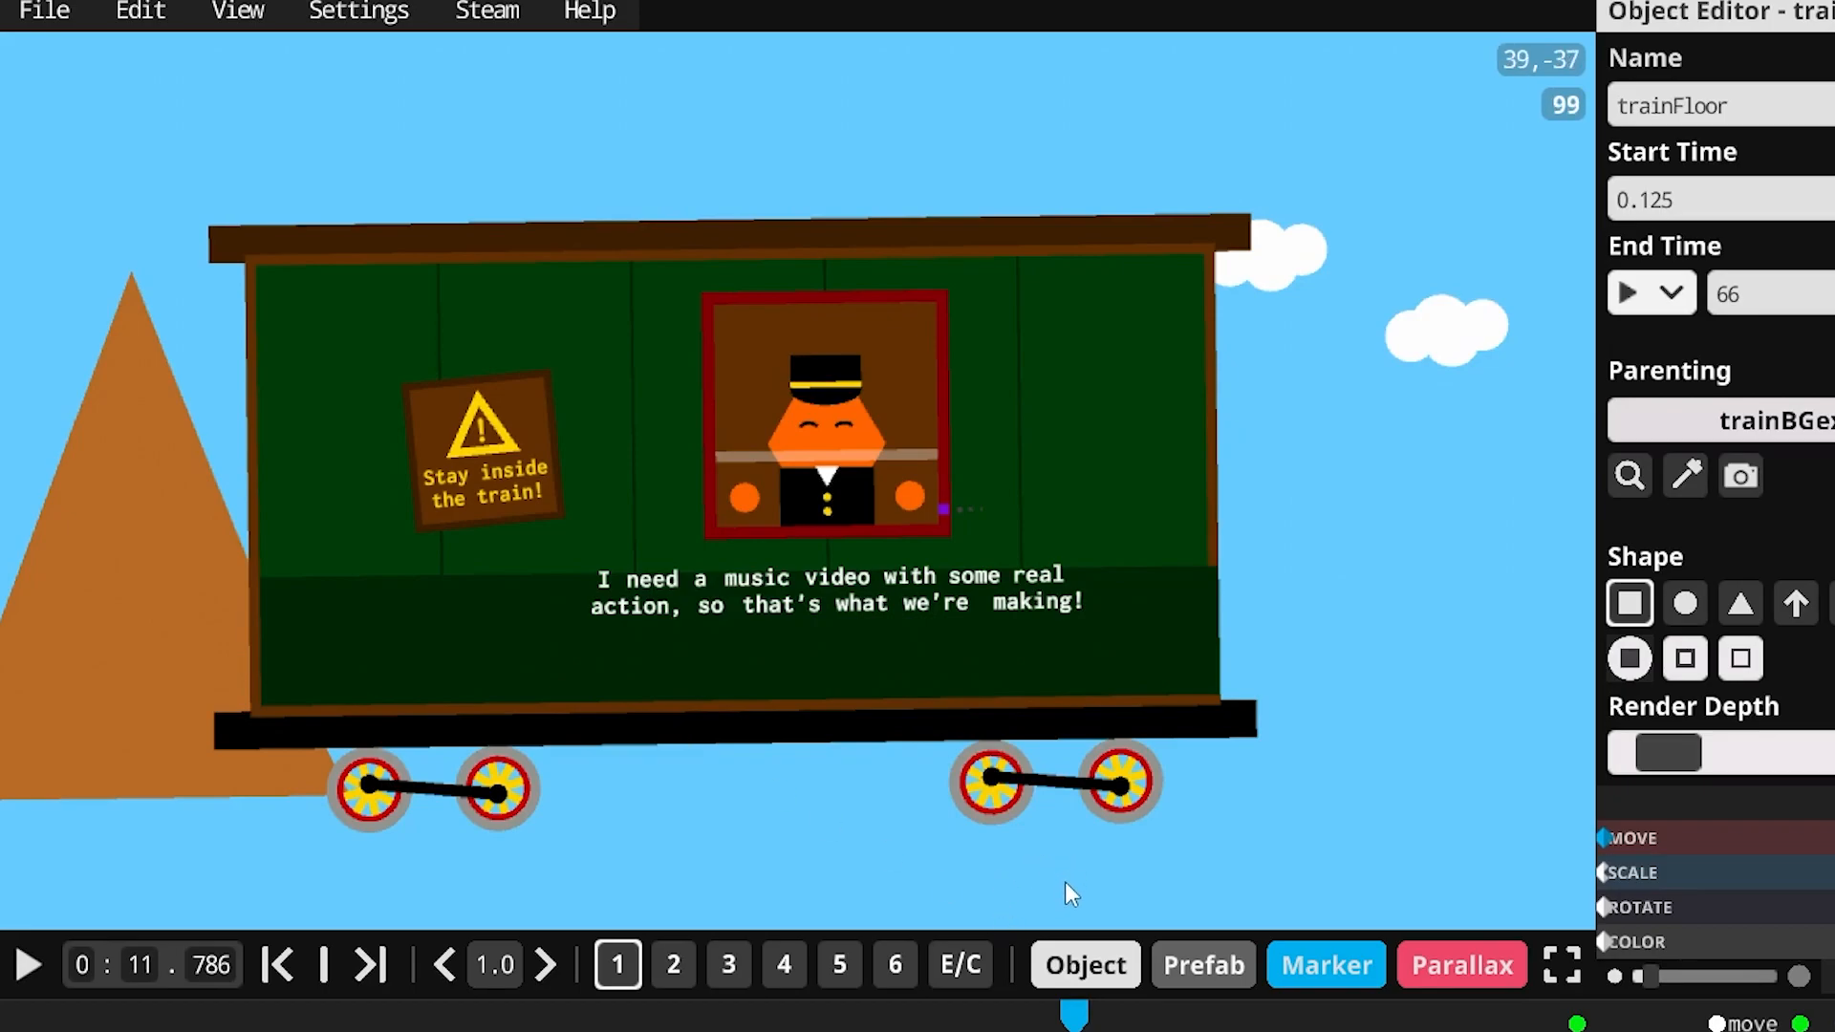
- Continue playing the conductor's dialogue from about 11.8 s and pause at about 17.3 s
click(1076, 1016)
click(39, 964)
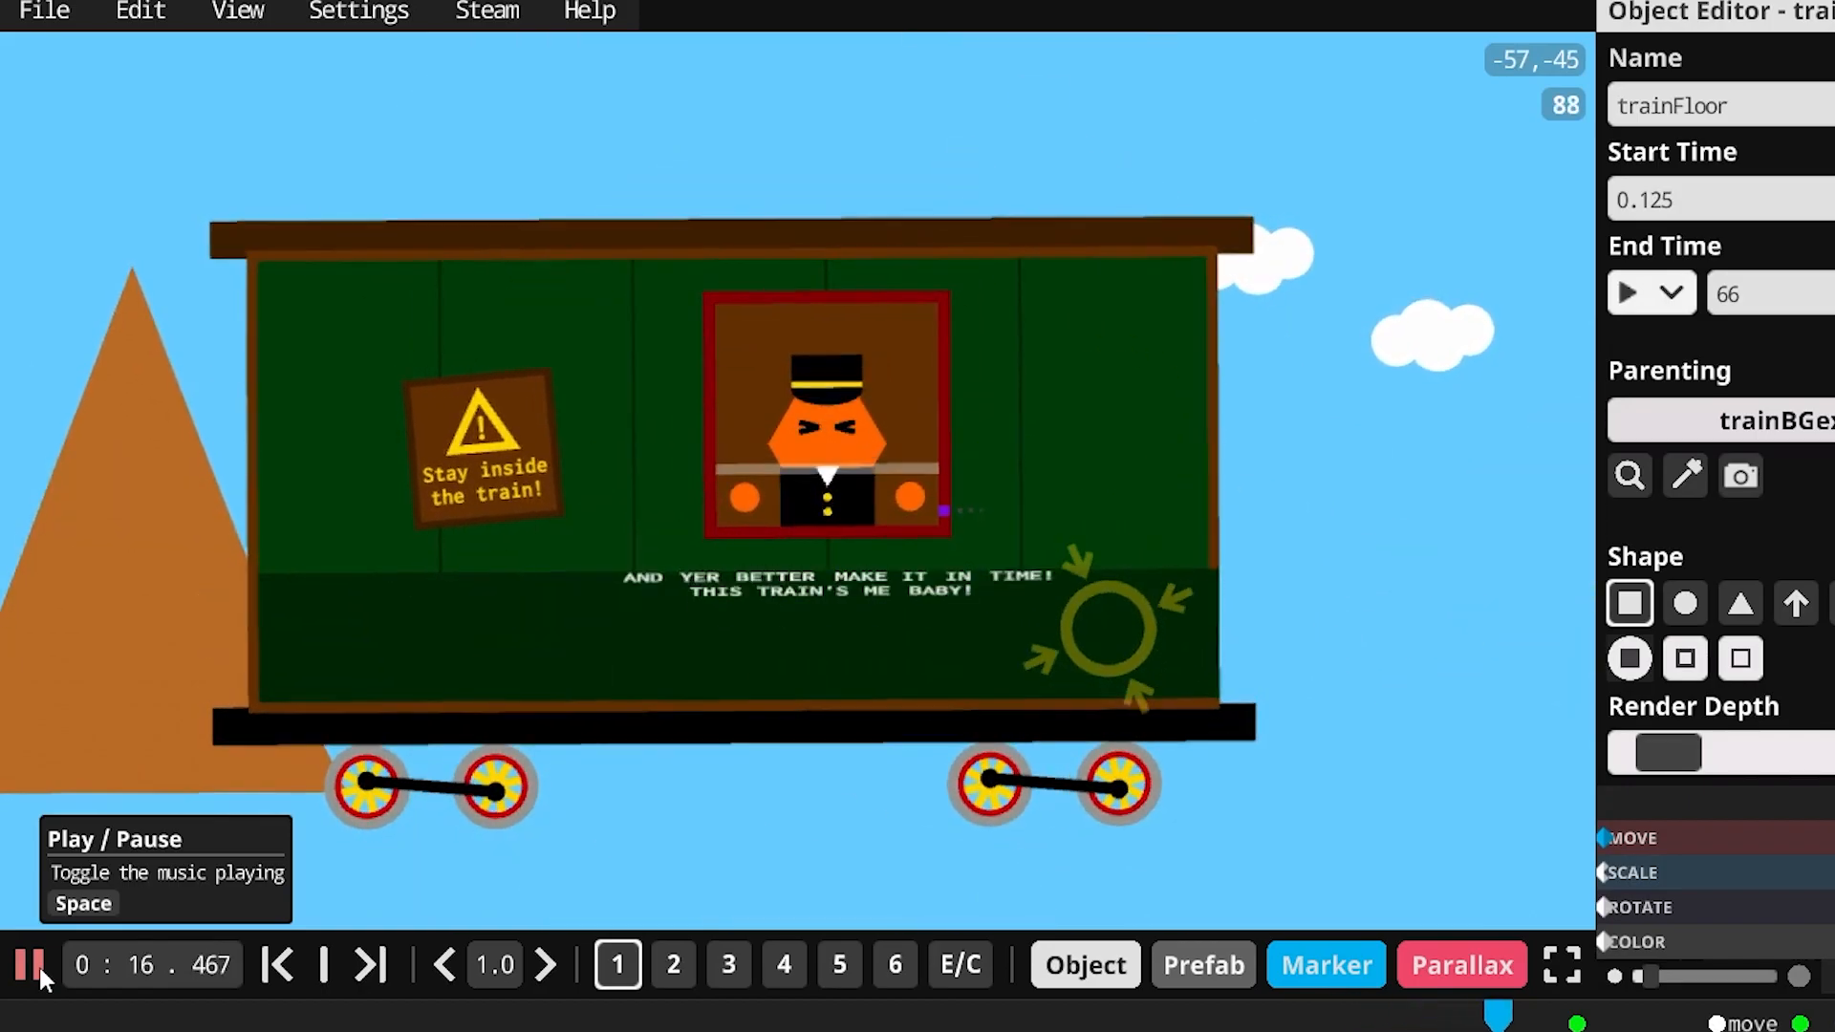
click(38, 963)
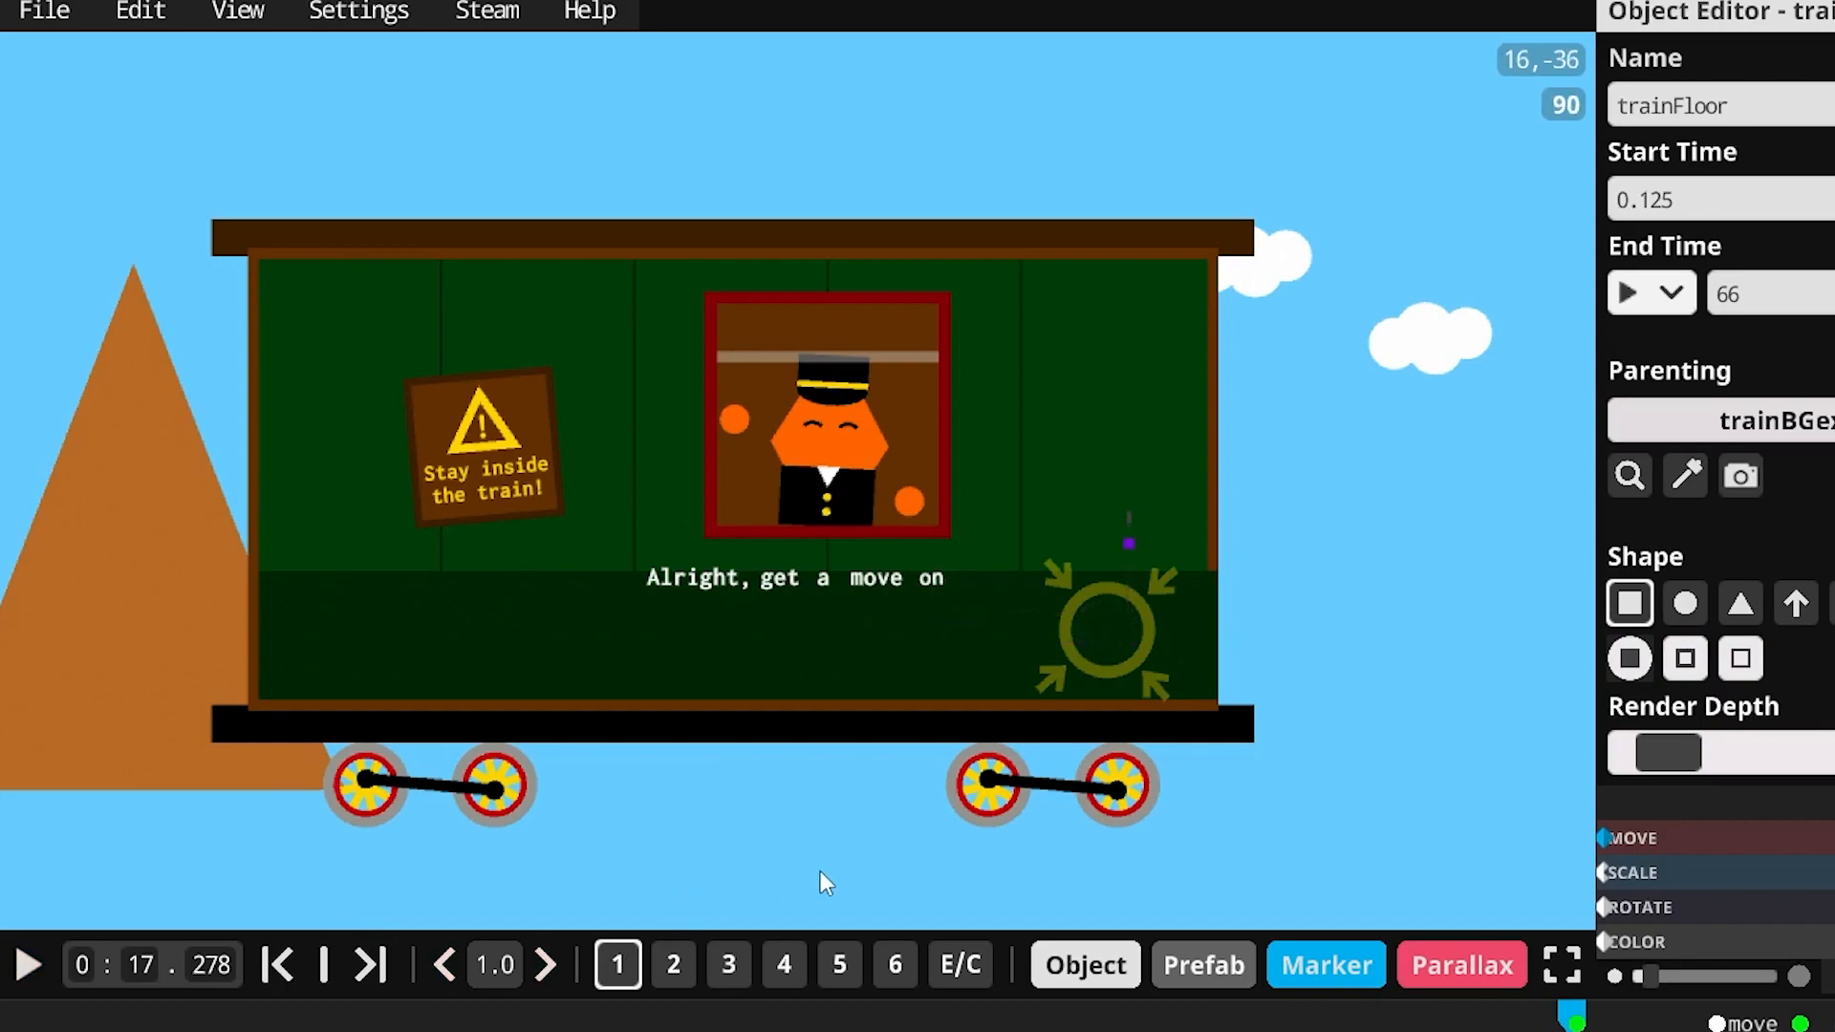
- Preview the blackout transition from about 17.5 s and pause once the next carriage appears at about 19.5 s
mouse_move(1564, 1028)
mouse_down()
mouse_move(1624, 1010)
mouse_move(1592, 1010)
mouse_up()
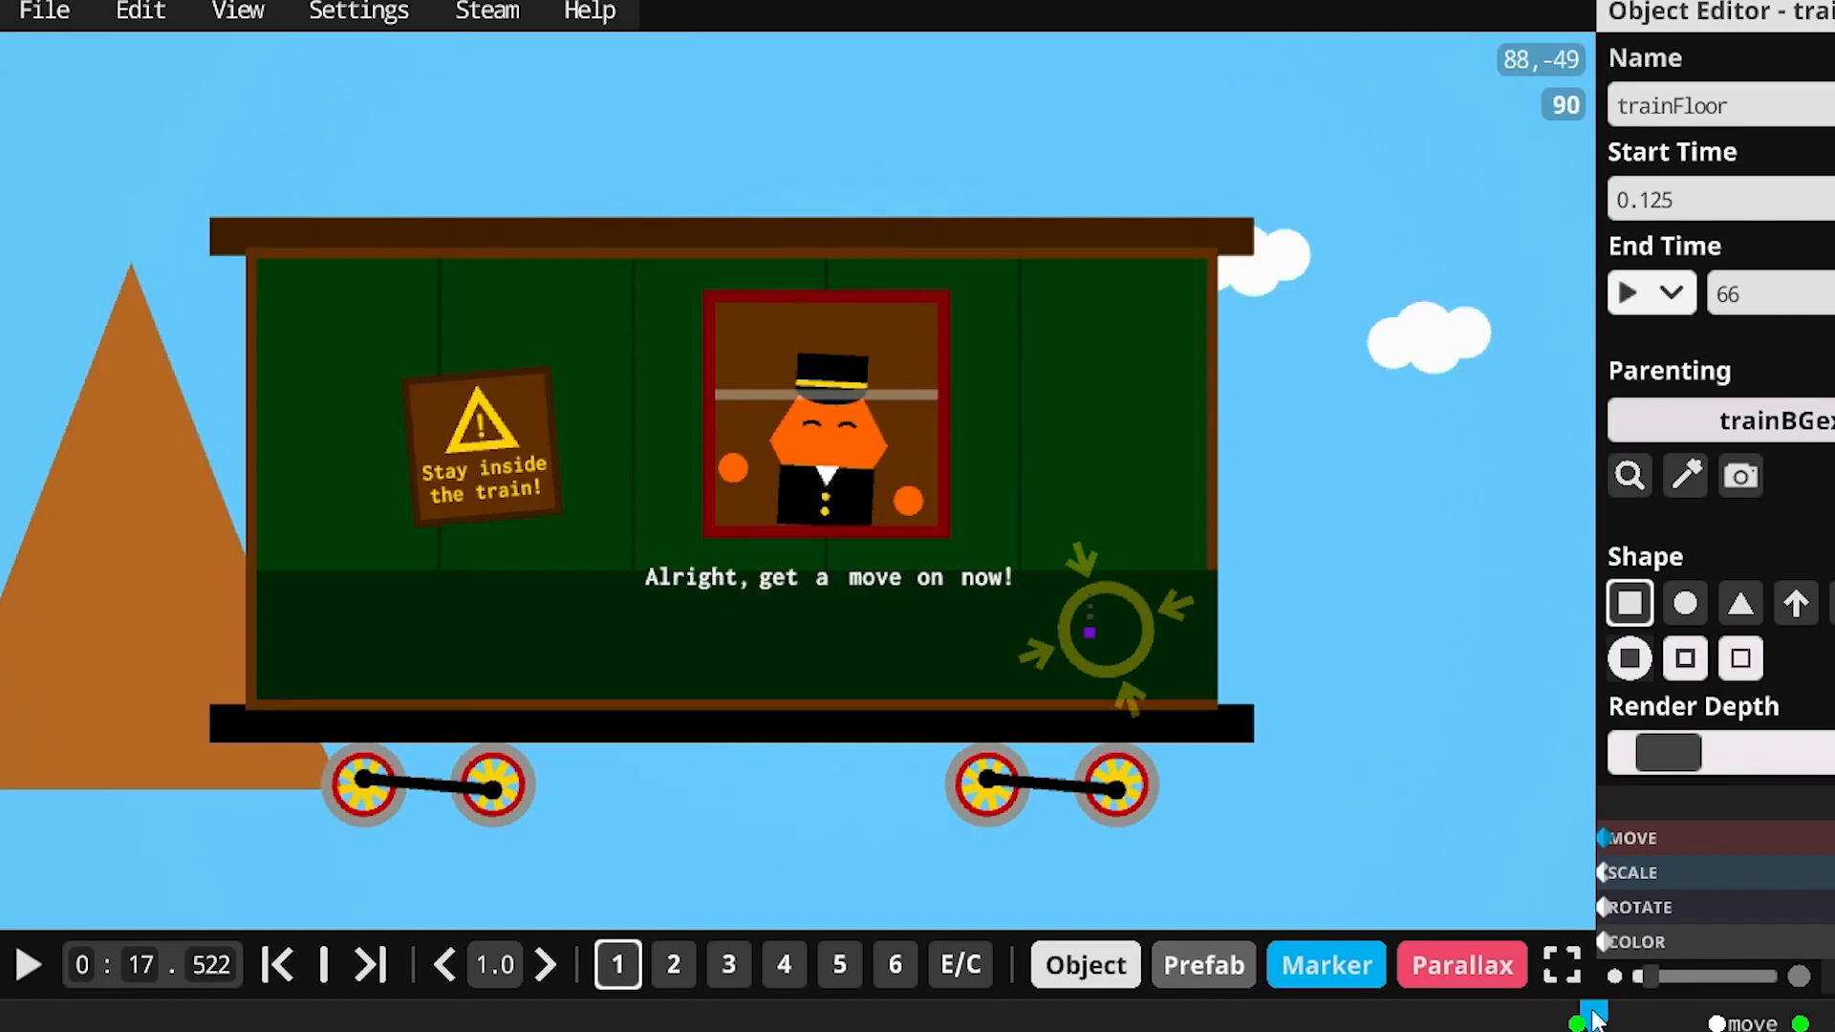
right_click(959, 749)
click(29, 965)
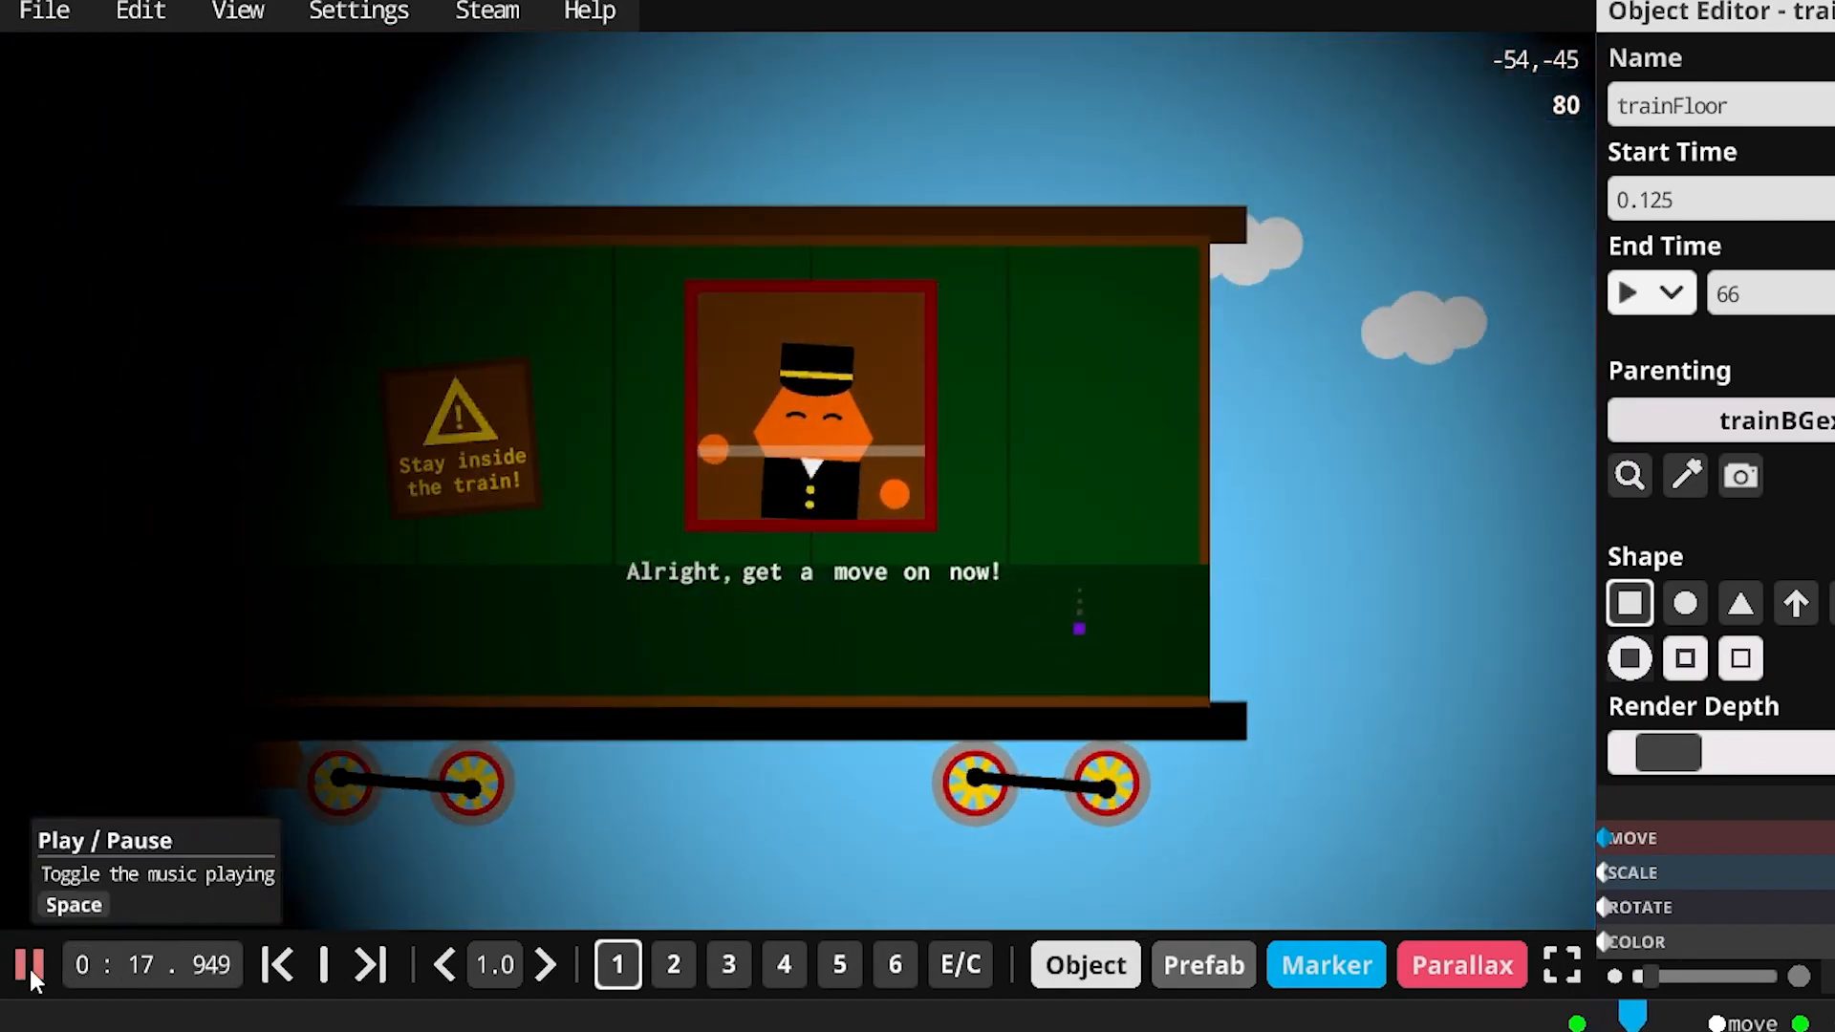
click(29, 966)
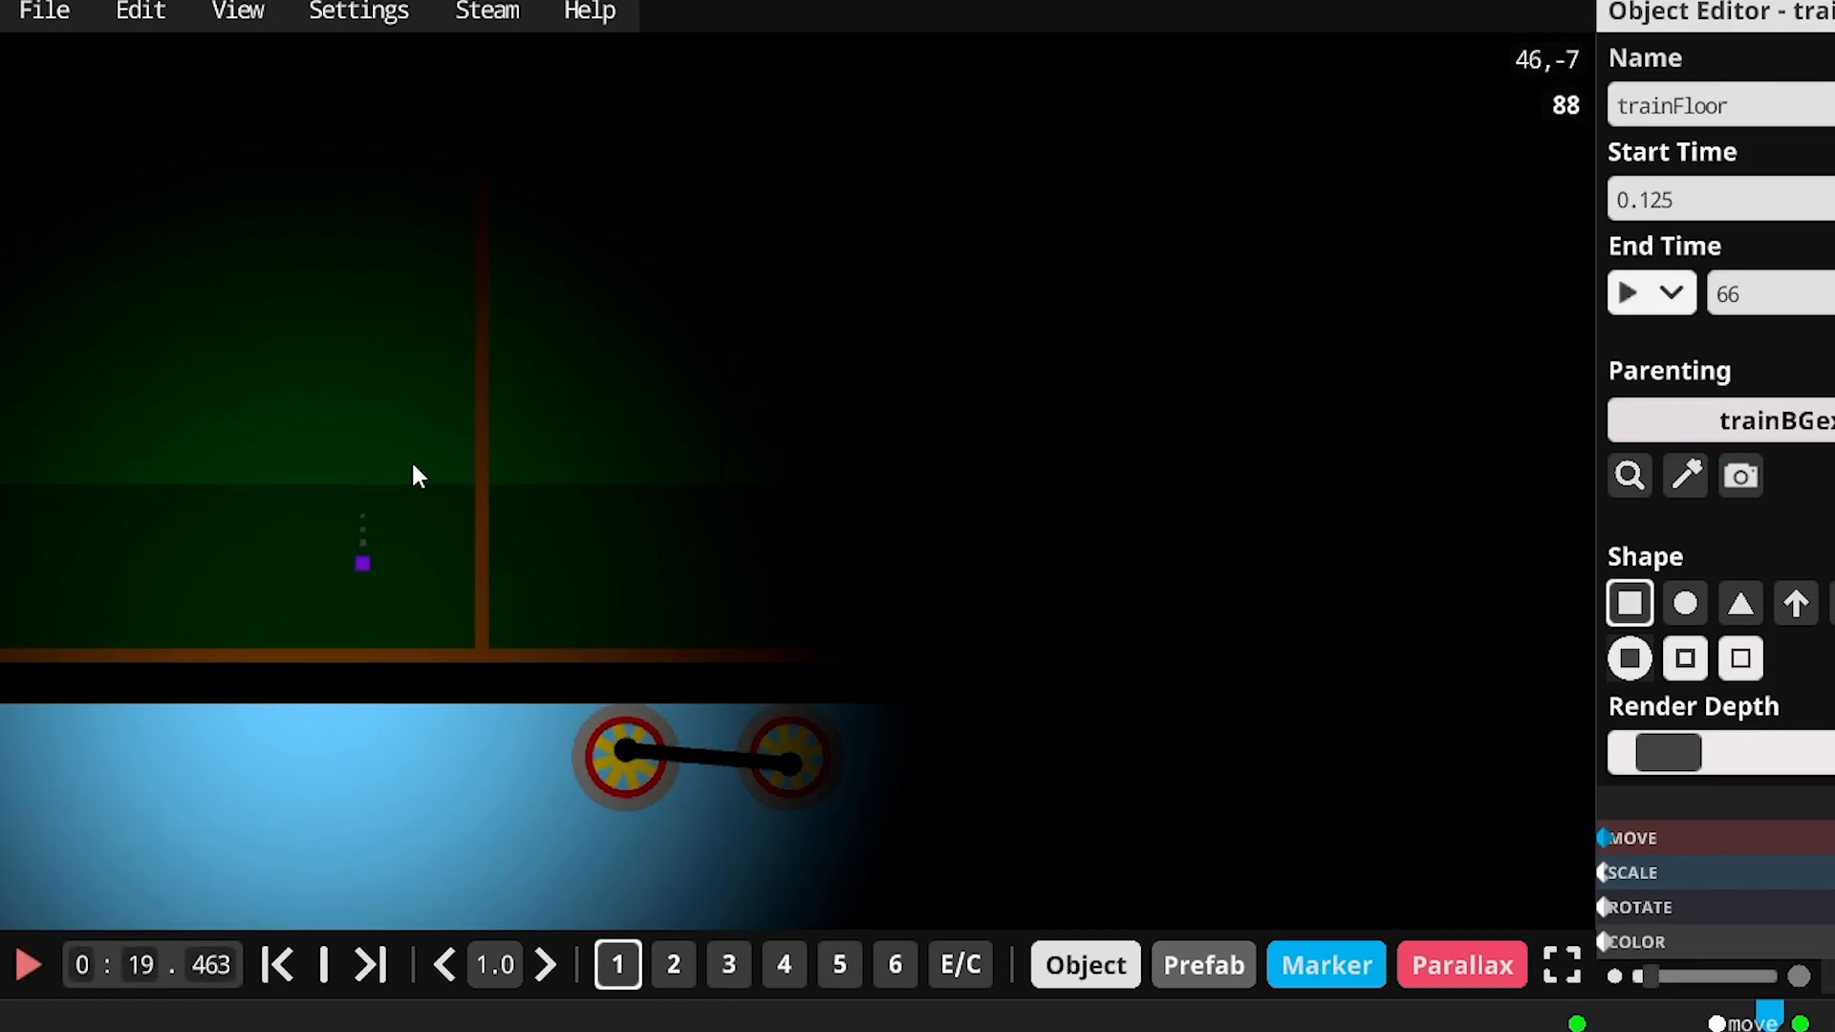
- Replay the blackout transition from about 17.0 s and move the playhead to about 19.8 s
drag(1621, 1019, 1541, 1021)
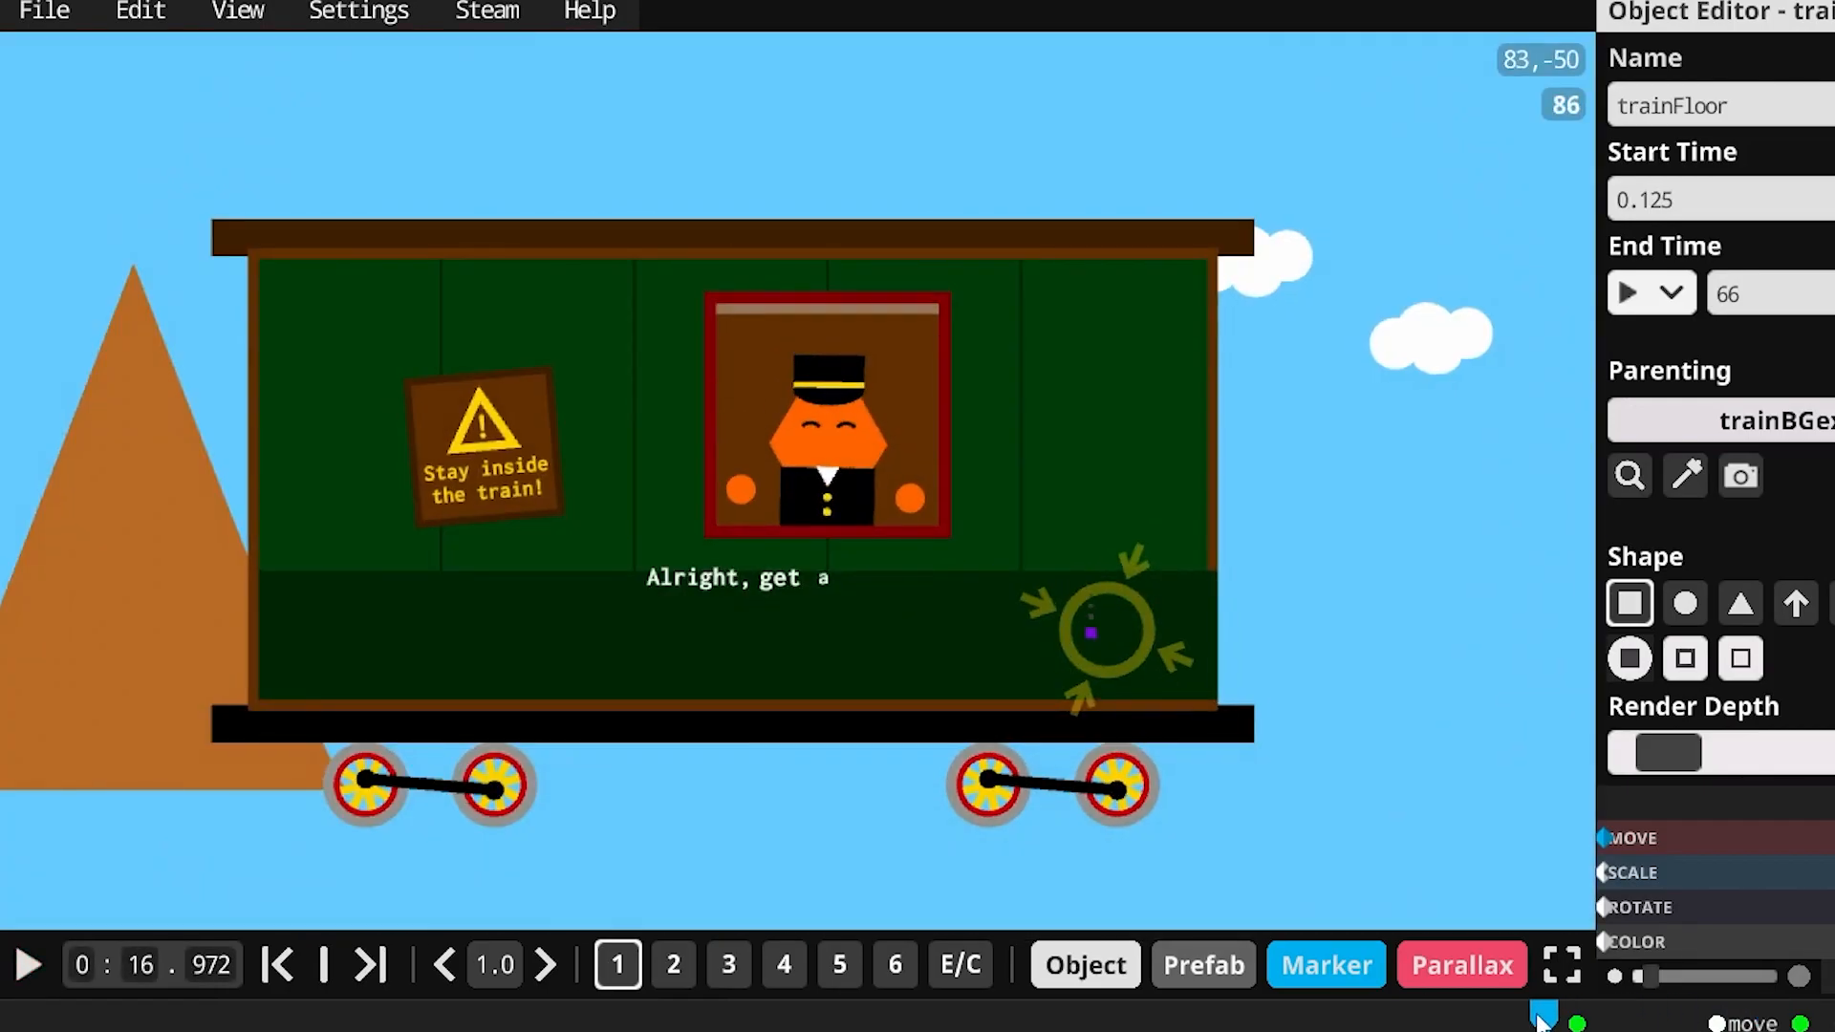
right_click(958, 749)
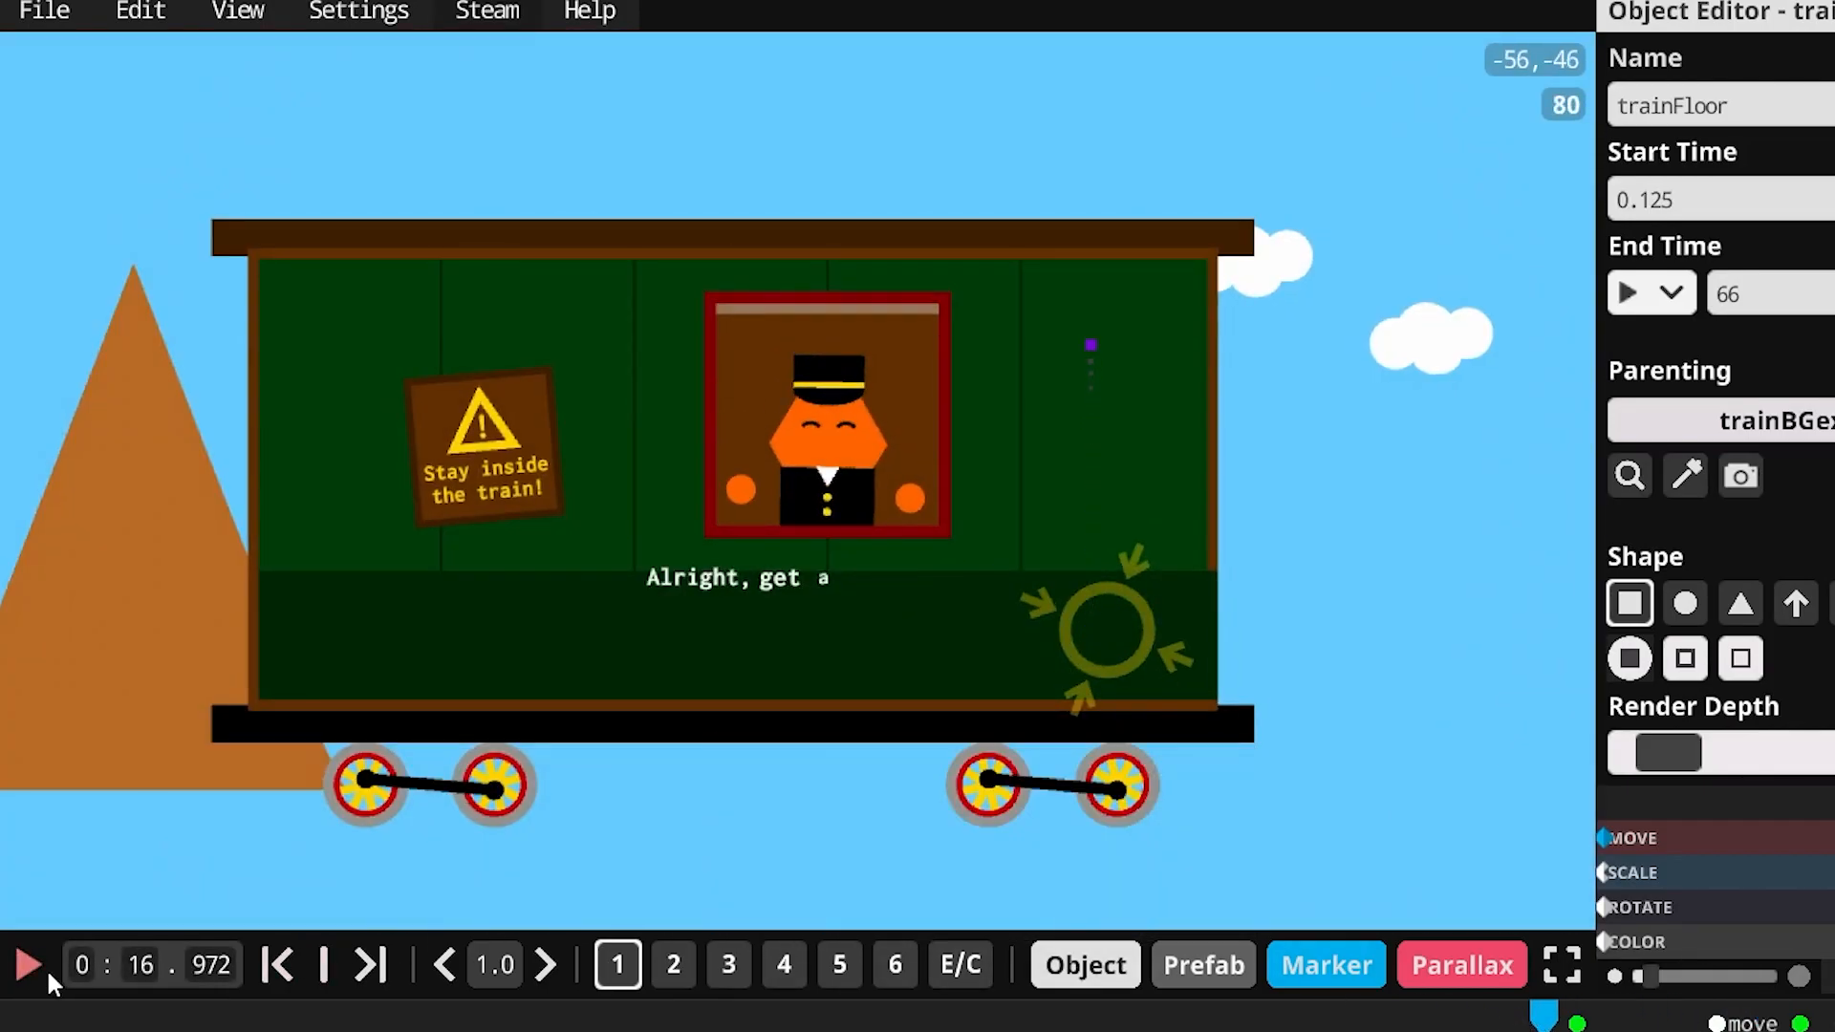
click(44, 967)
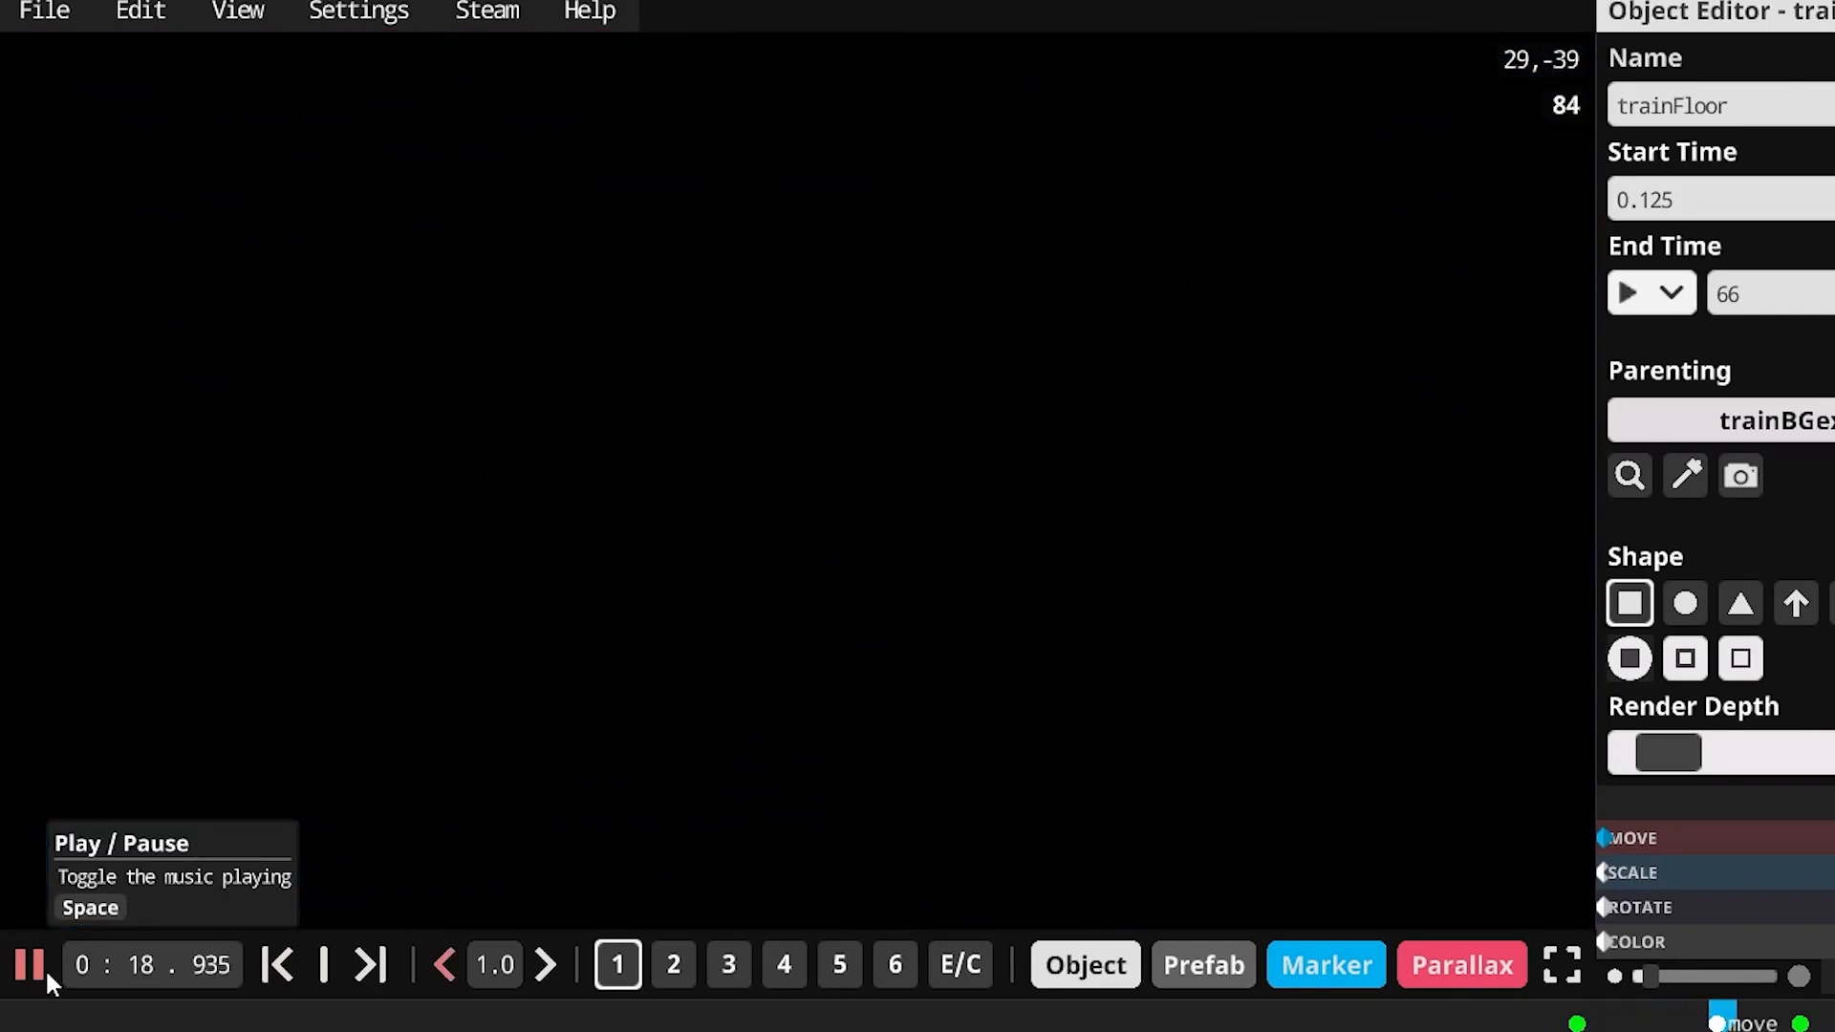
click(44, 967)
mouse_move(1616, 1018)
mouse_down()
mouse_move(1568, 1023)
mouse_move(1799, 1018)
mouse_up()
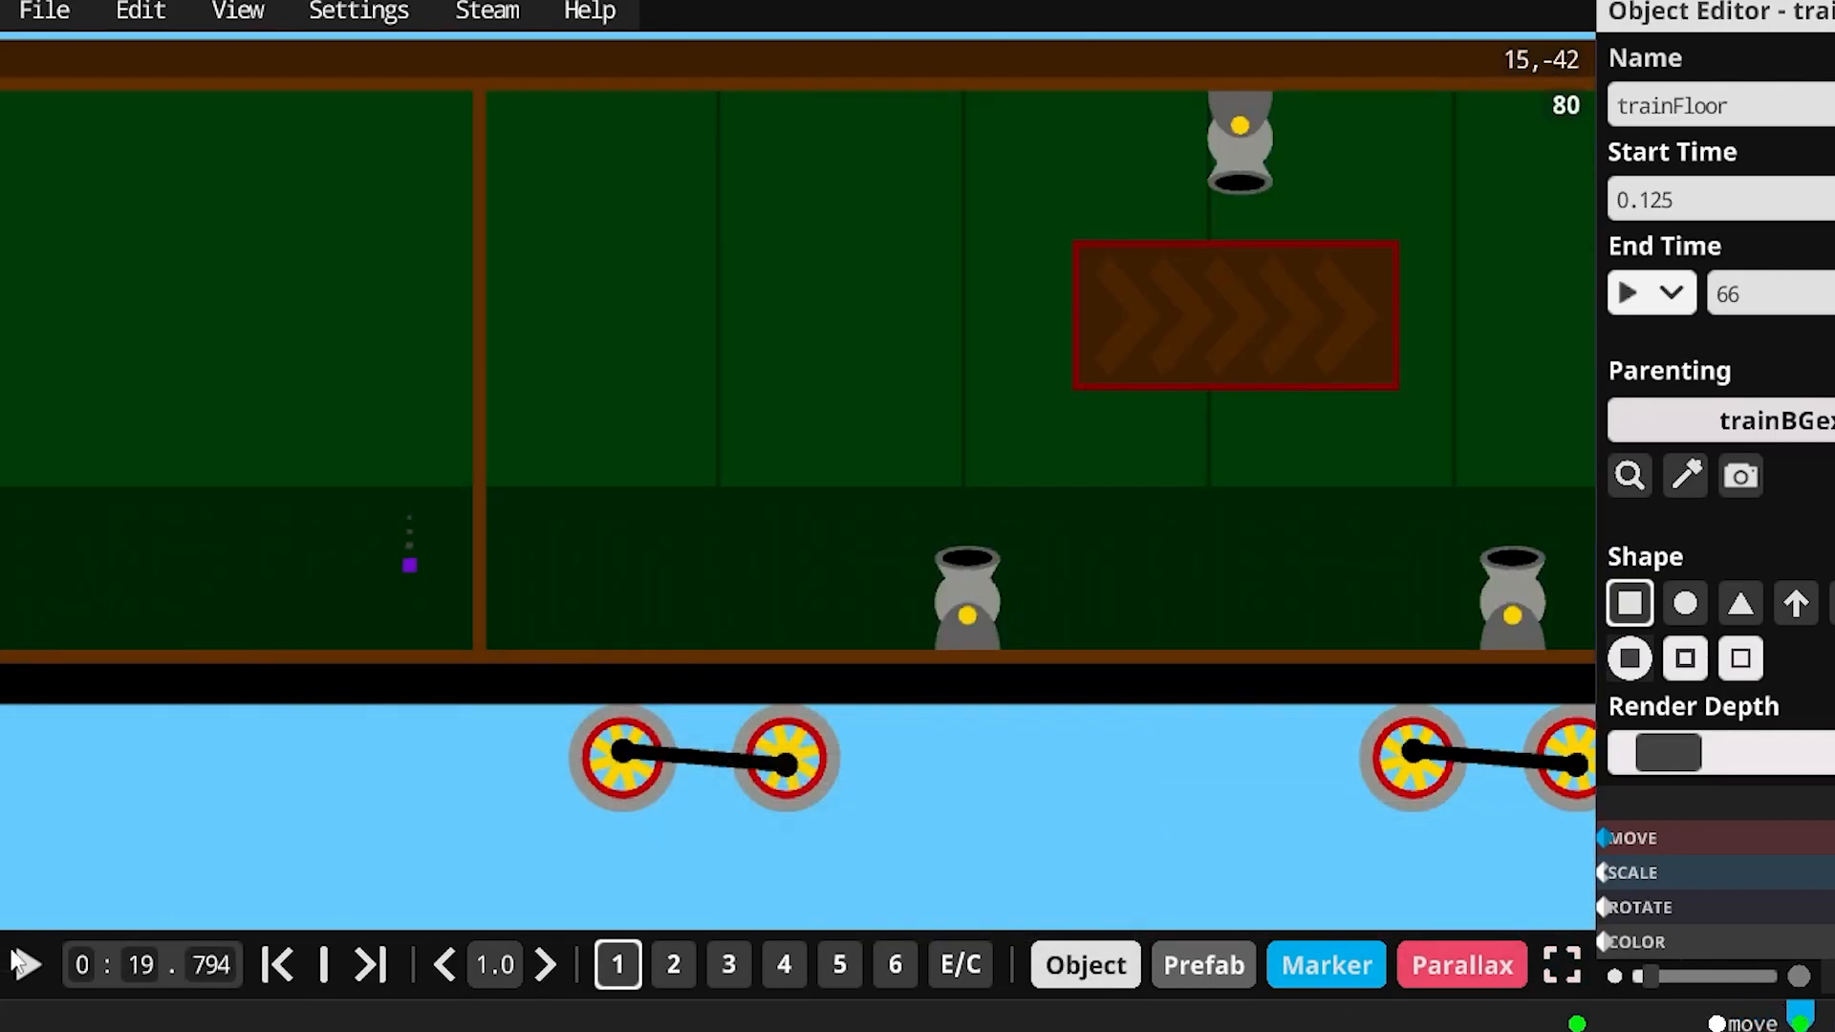
- Play the cannon section in the green carriage from about 19.8 s, pausing at about 24.2 s and 32.9 s
click(10, 958)
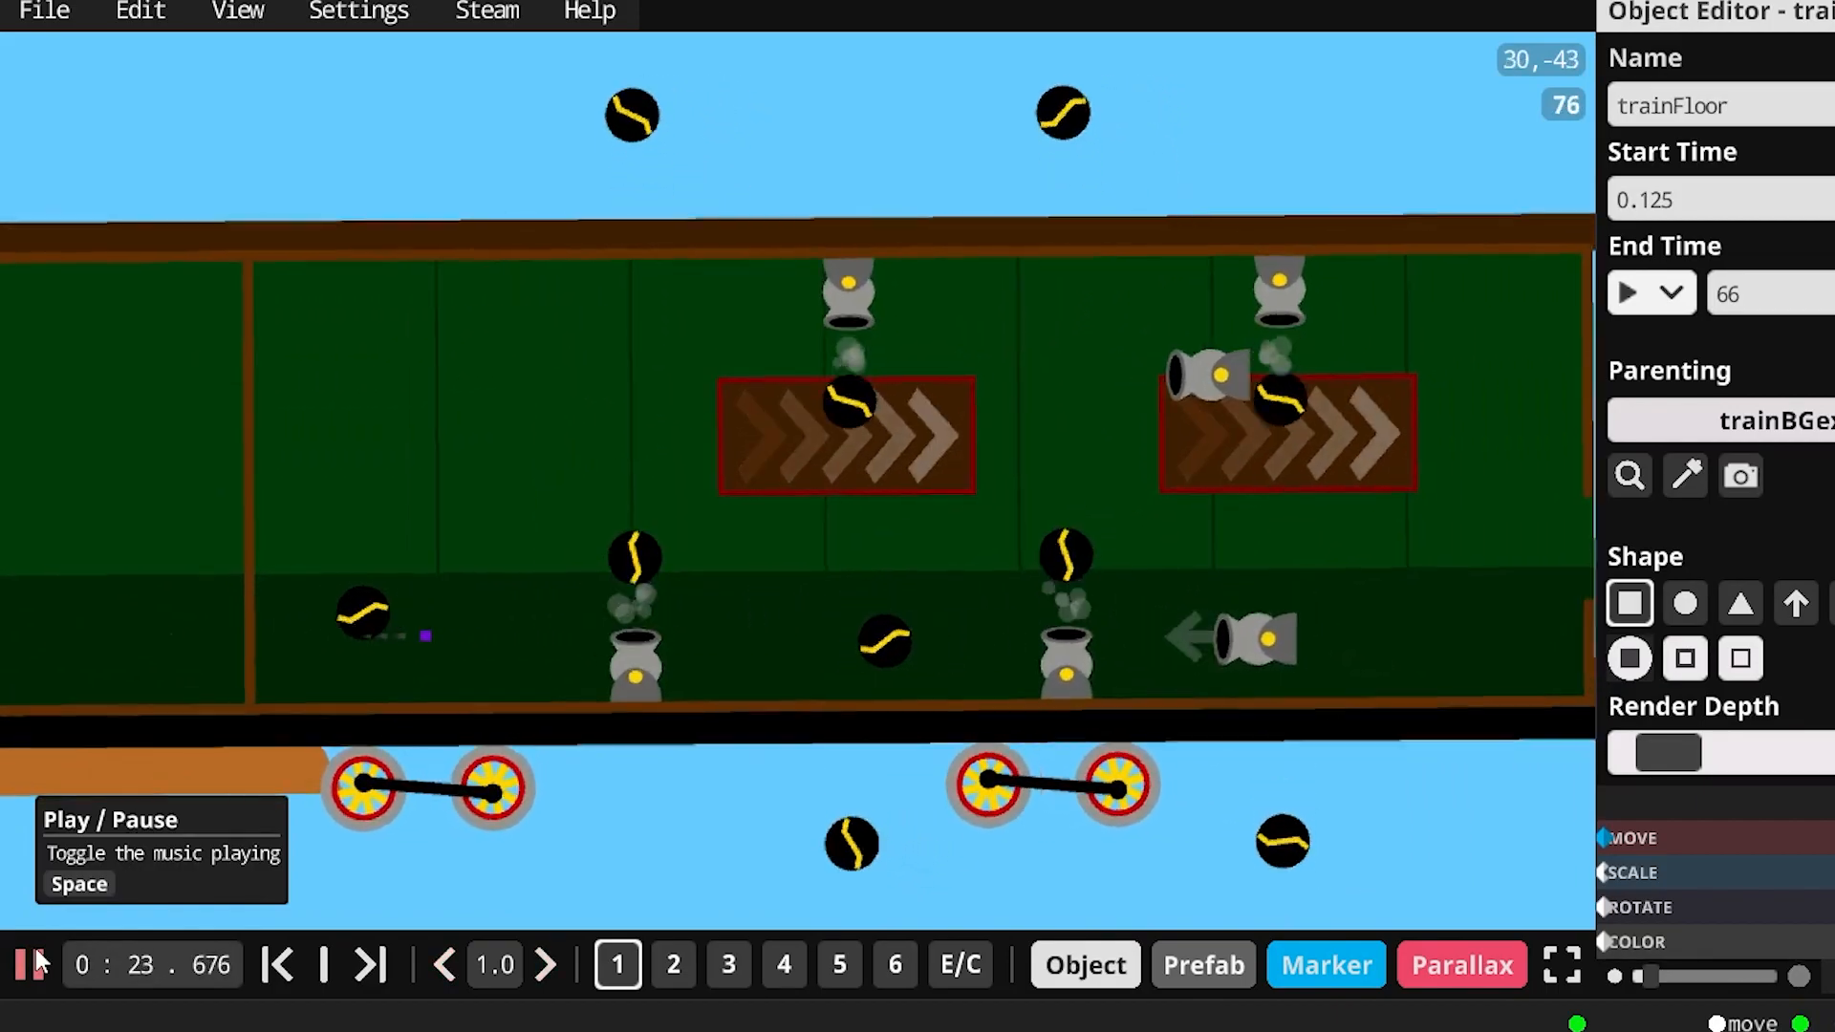
click(36, 956)
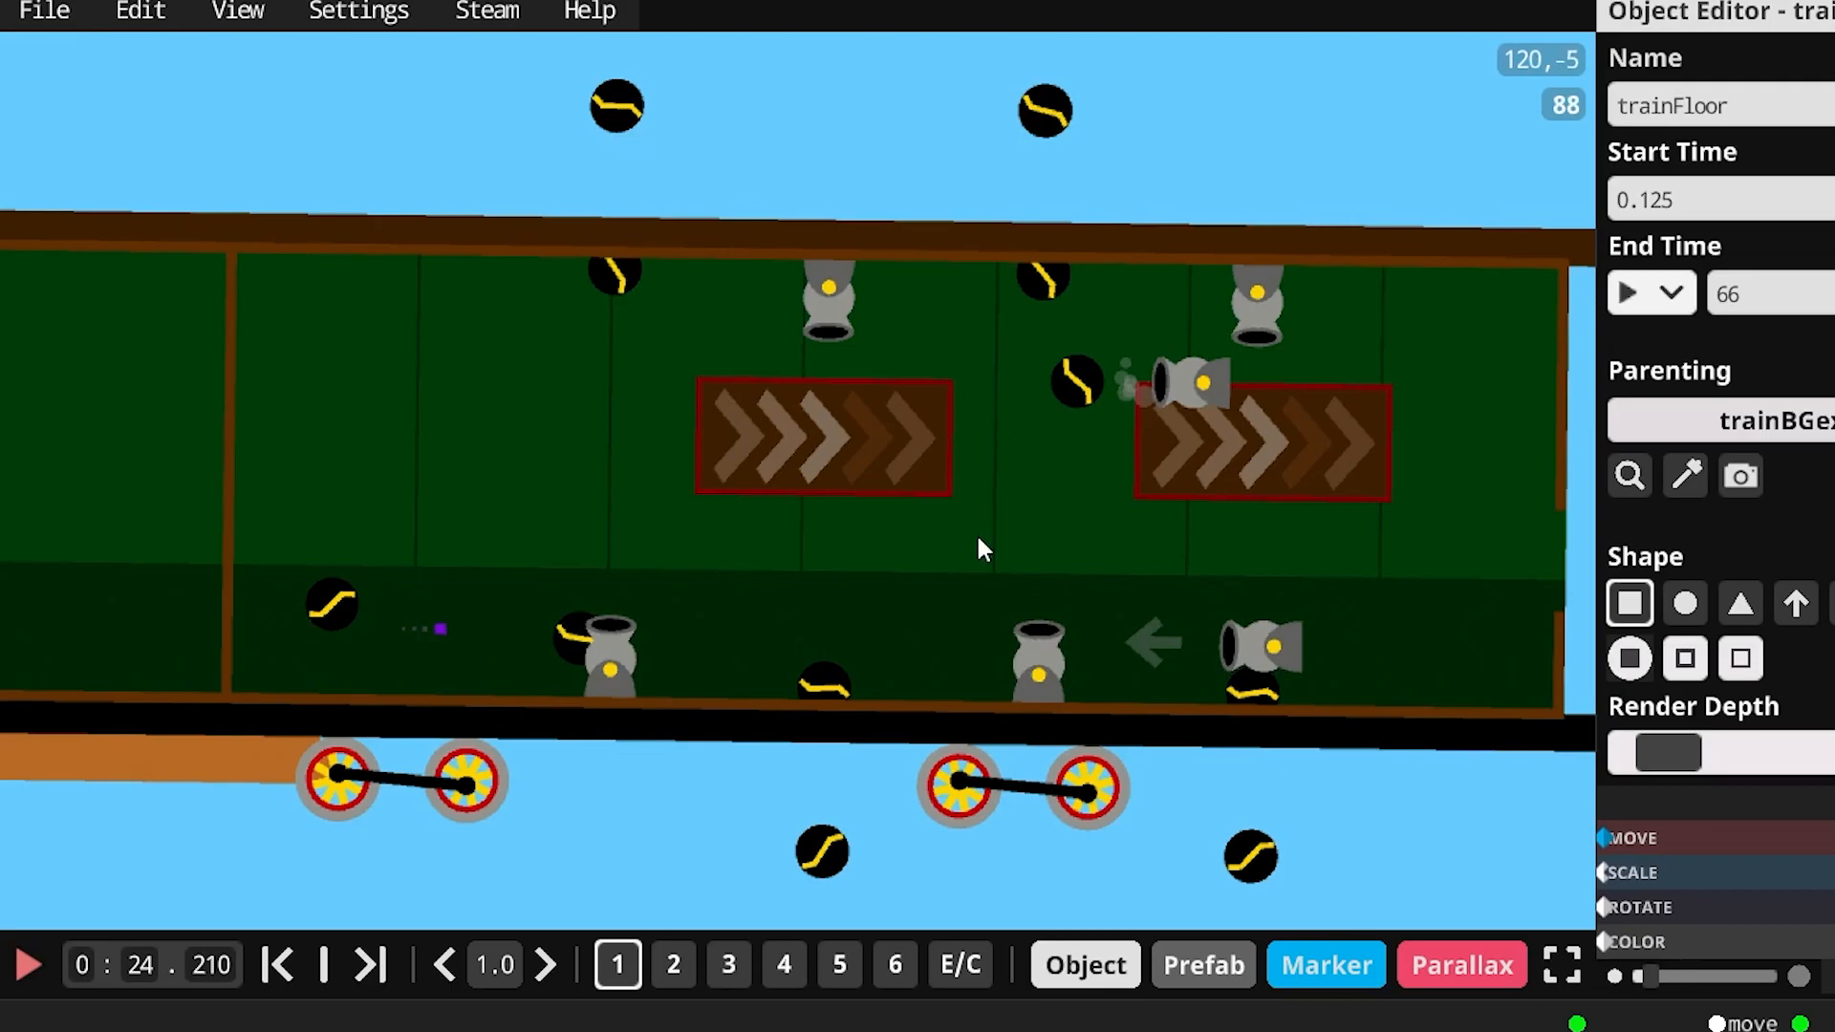
drag(476, 1031, 801, 1031)
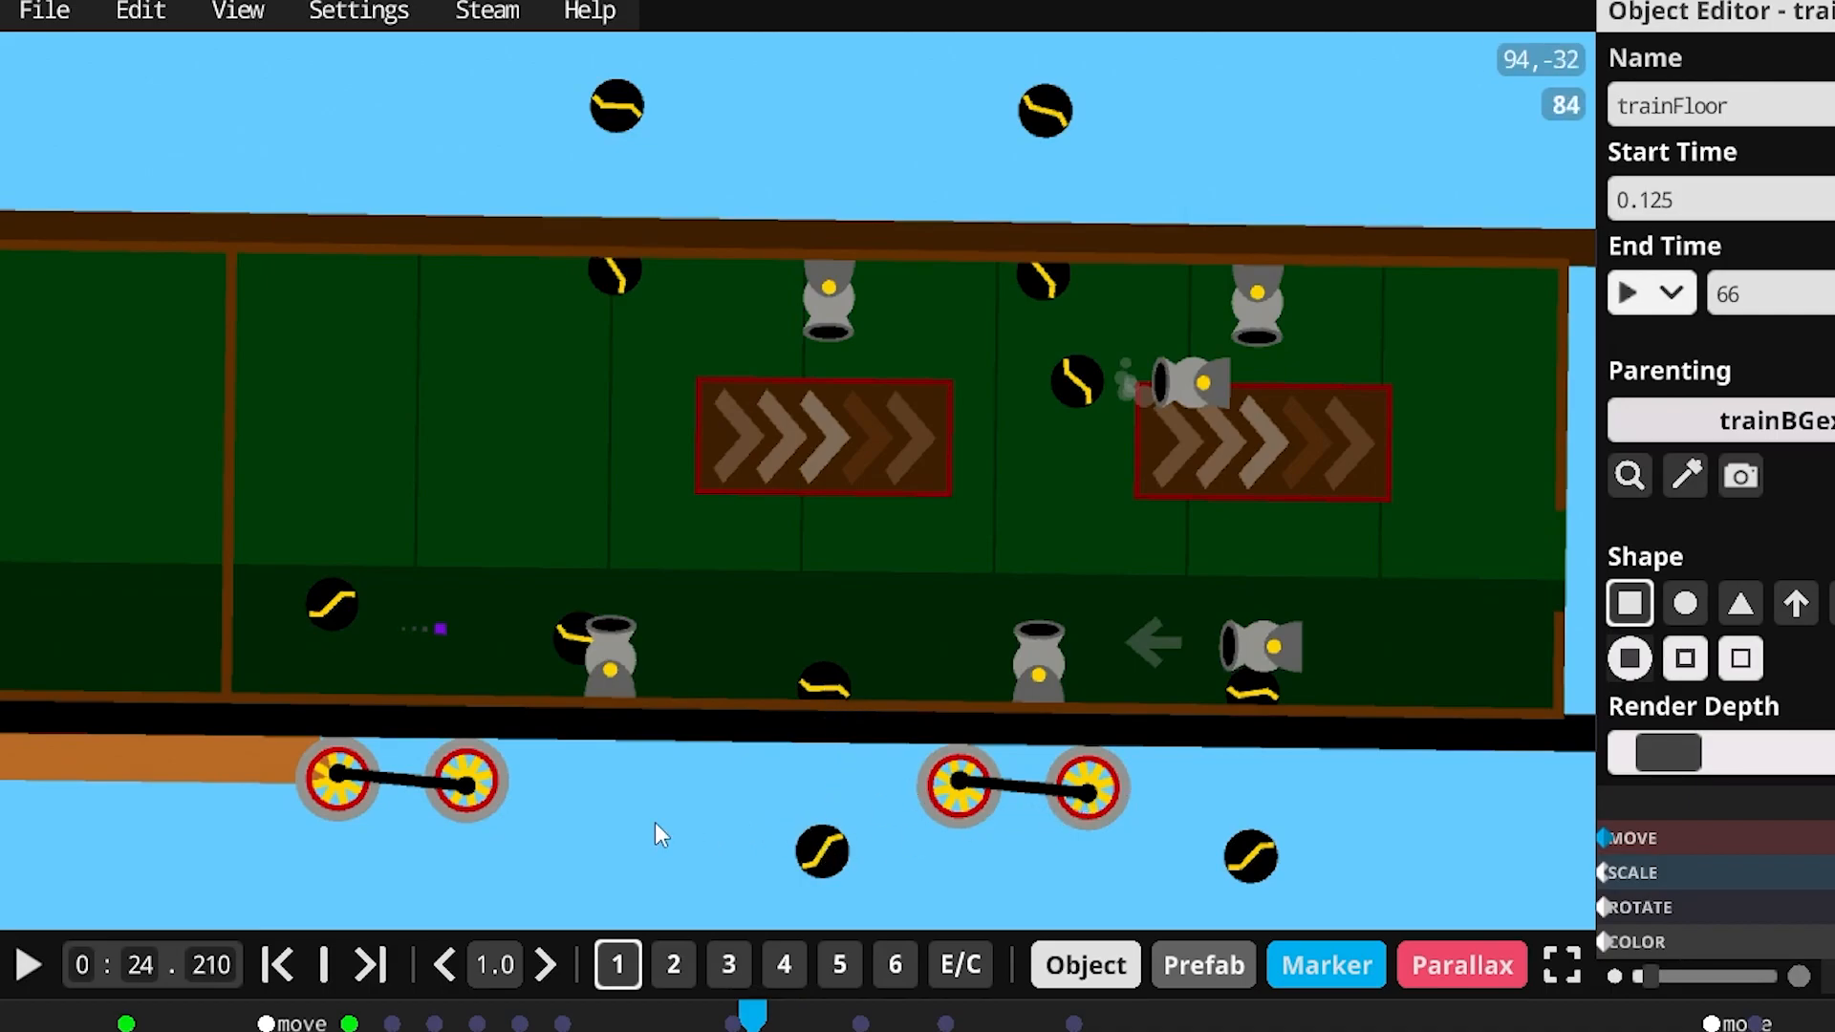
click(33, 968)
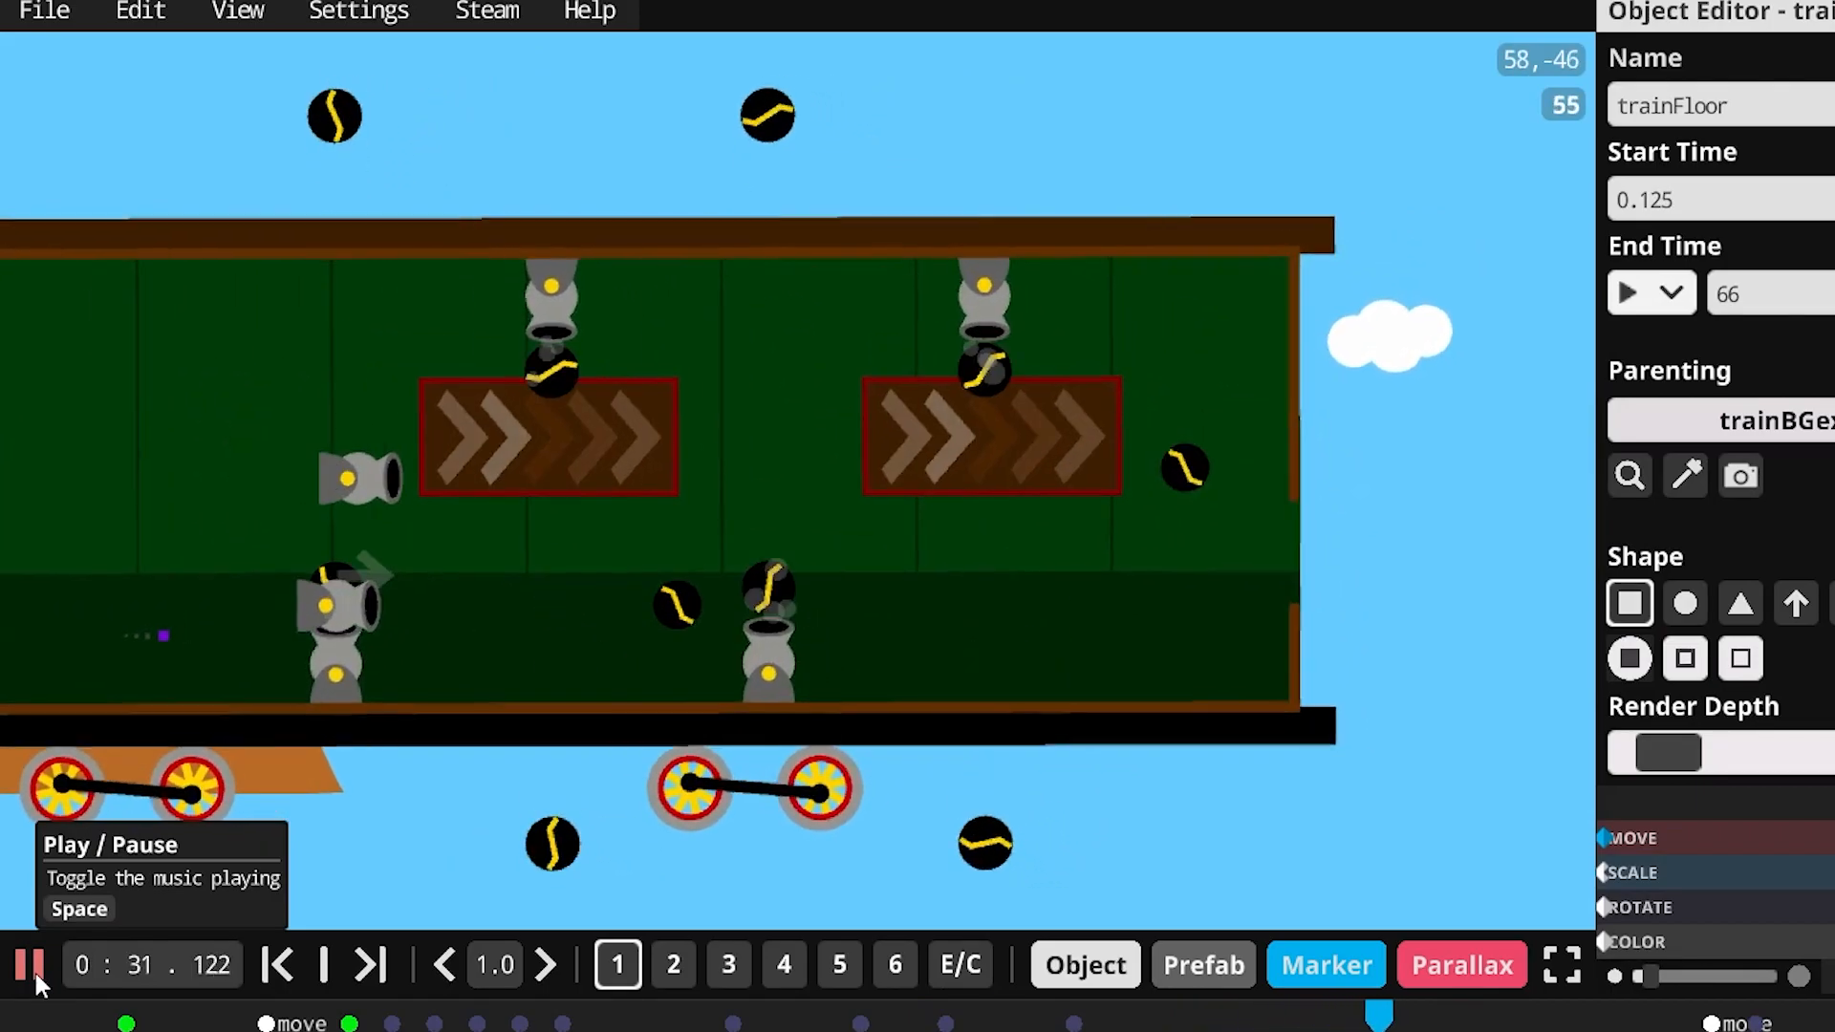
click(33, 969)
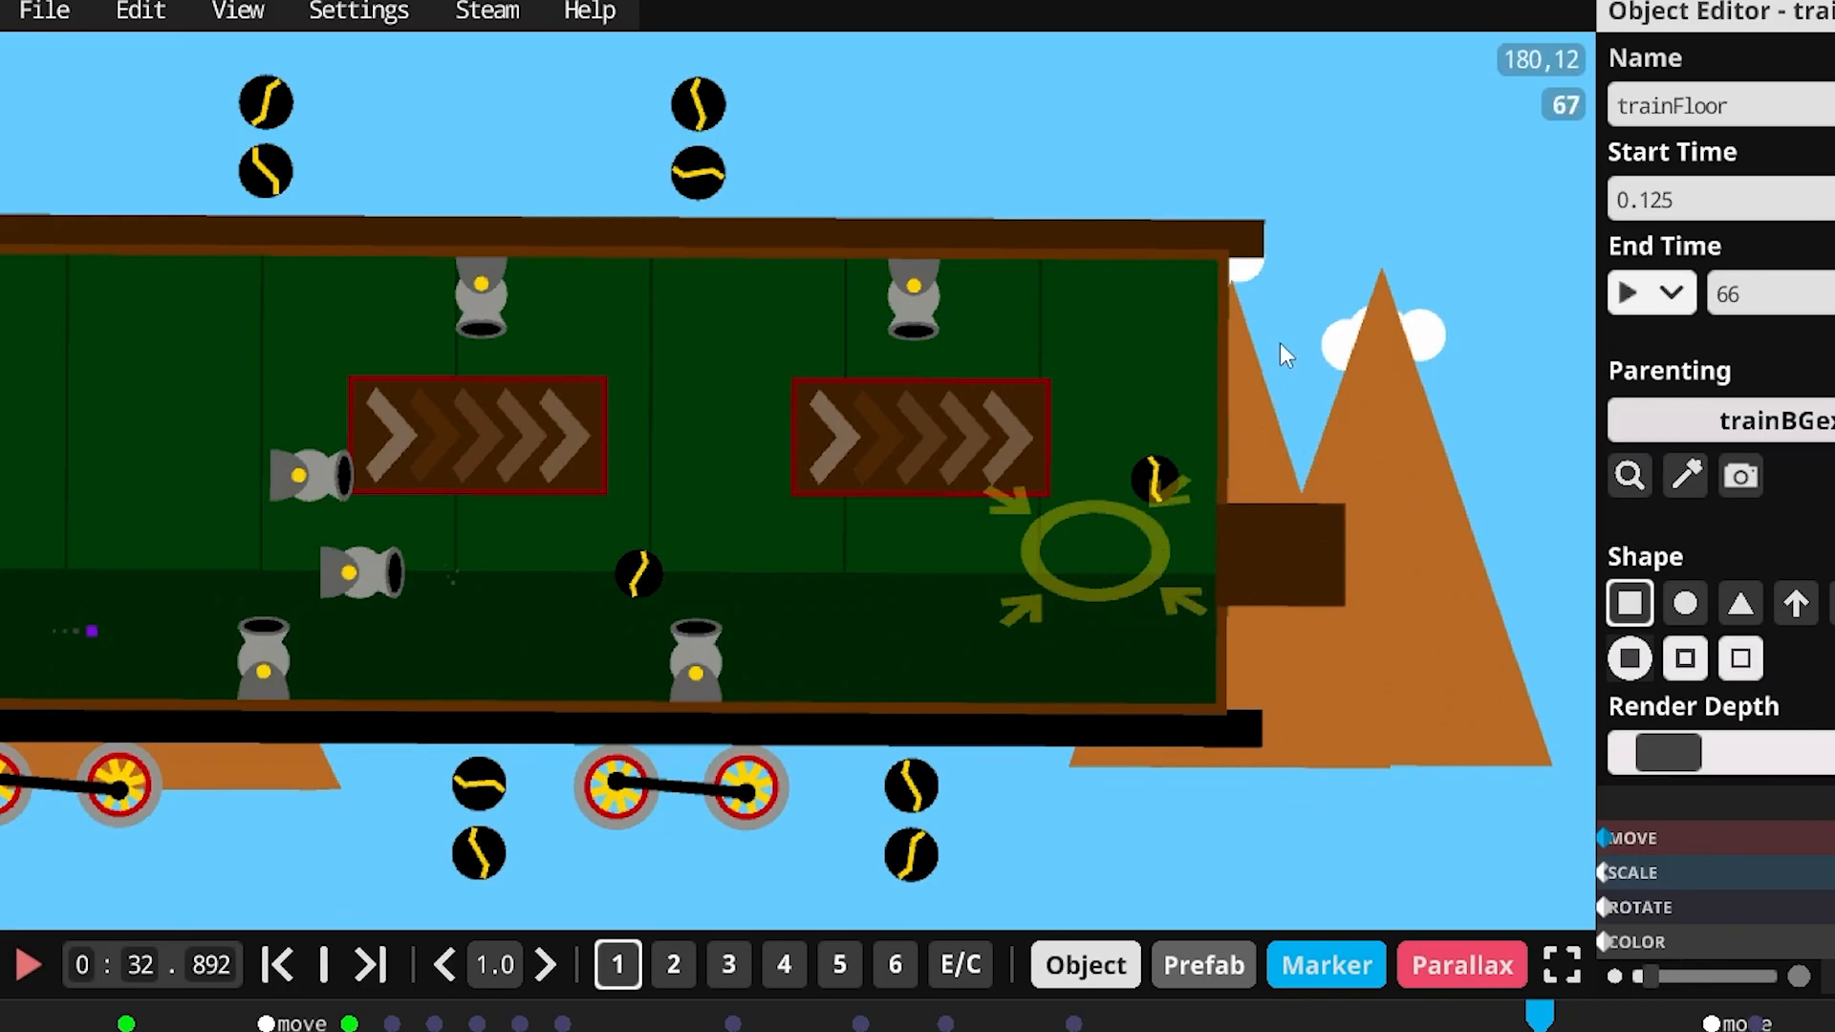
- Select slimeSolid, preview the move into the grey slime carriage and place the playhead at about 34.96 s
click(1256, 397)
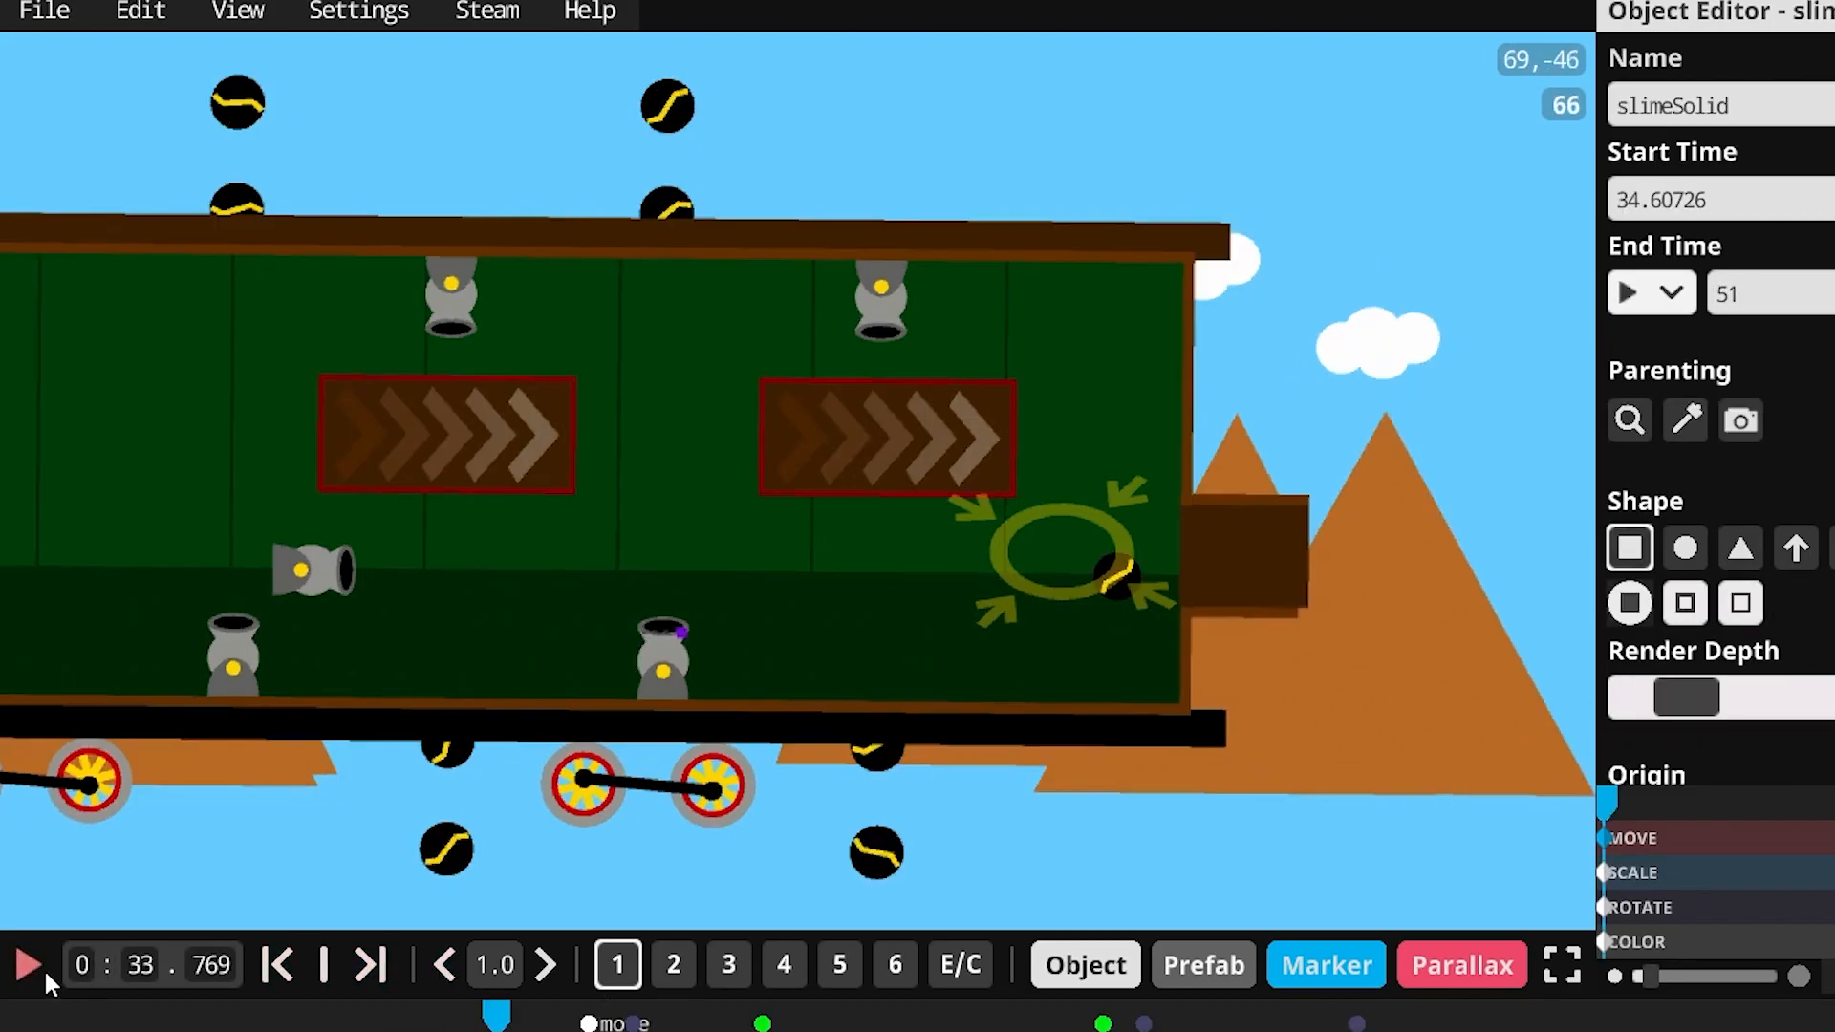
click(44, 967)
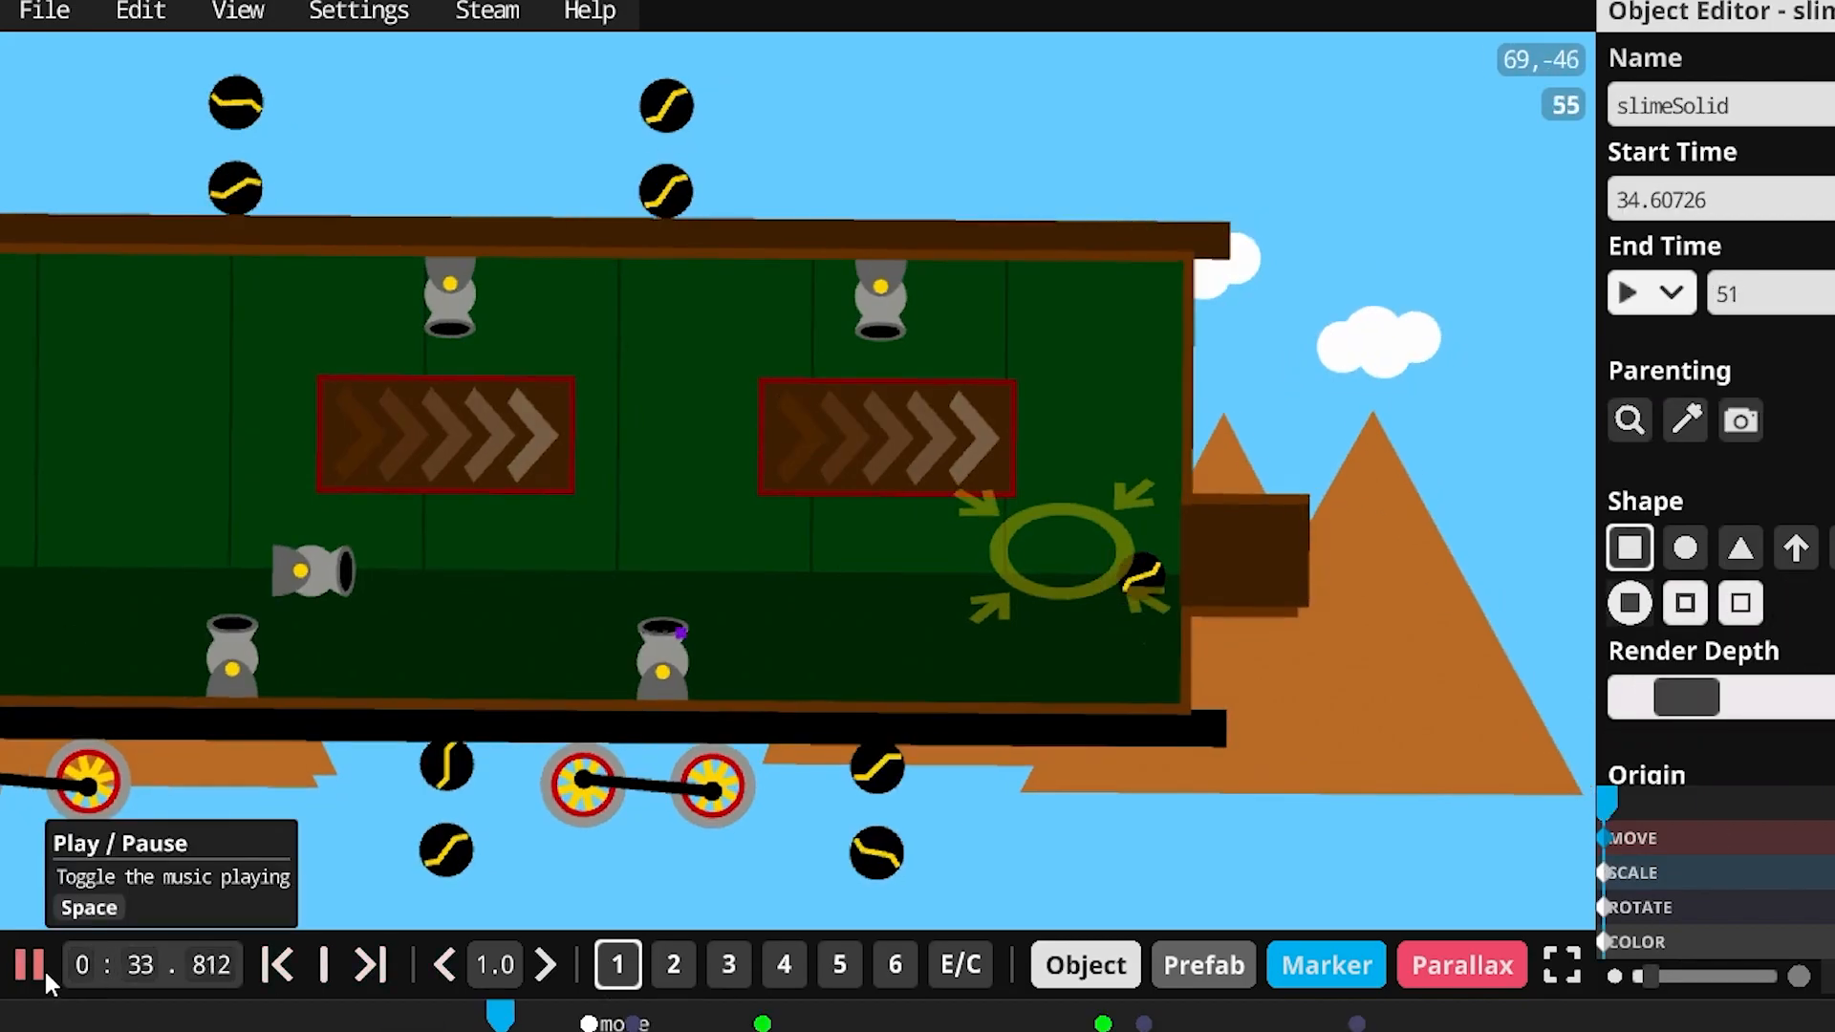
click(44, 967)
click(44, 967)
click(44, 967)
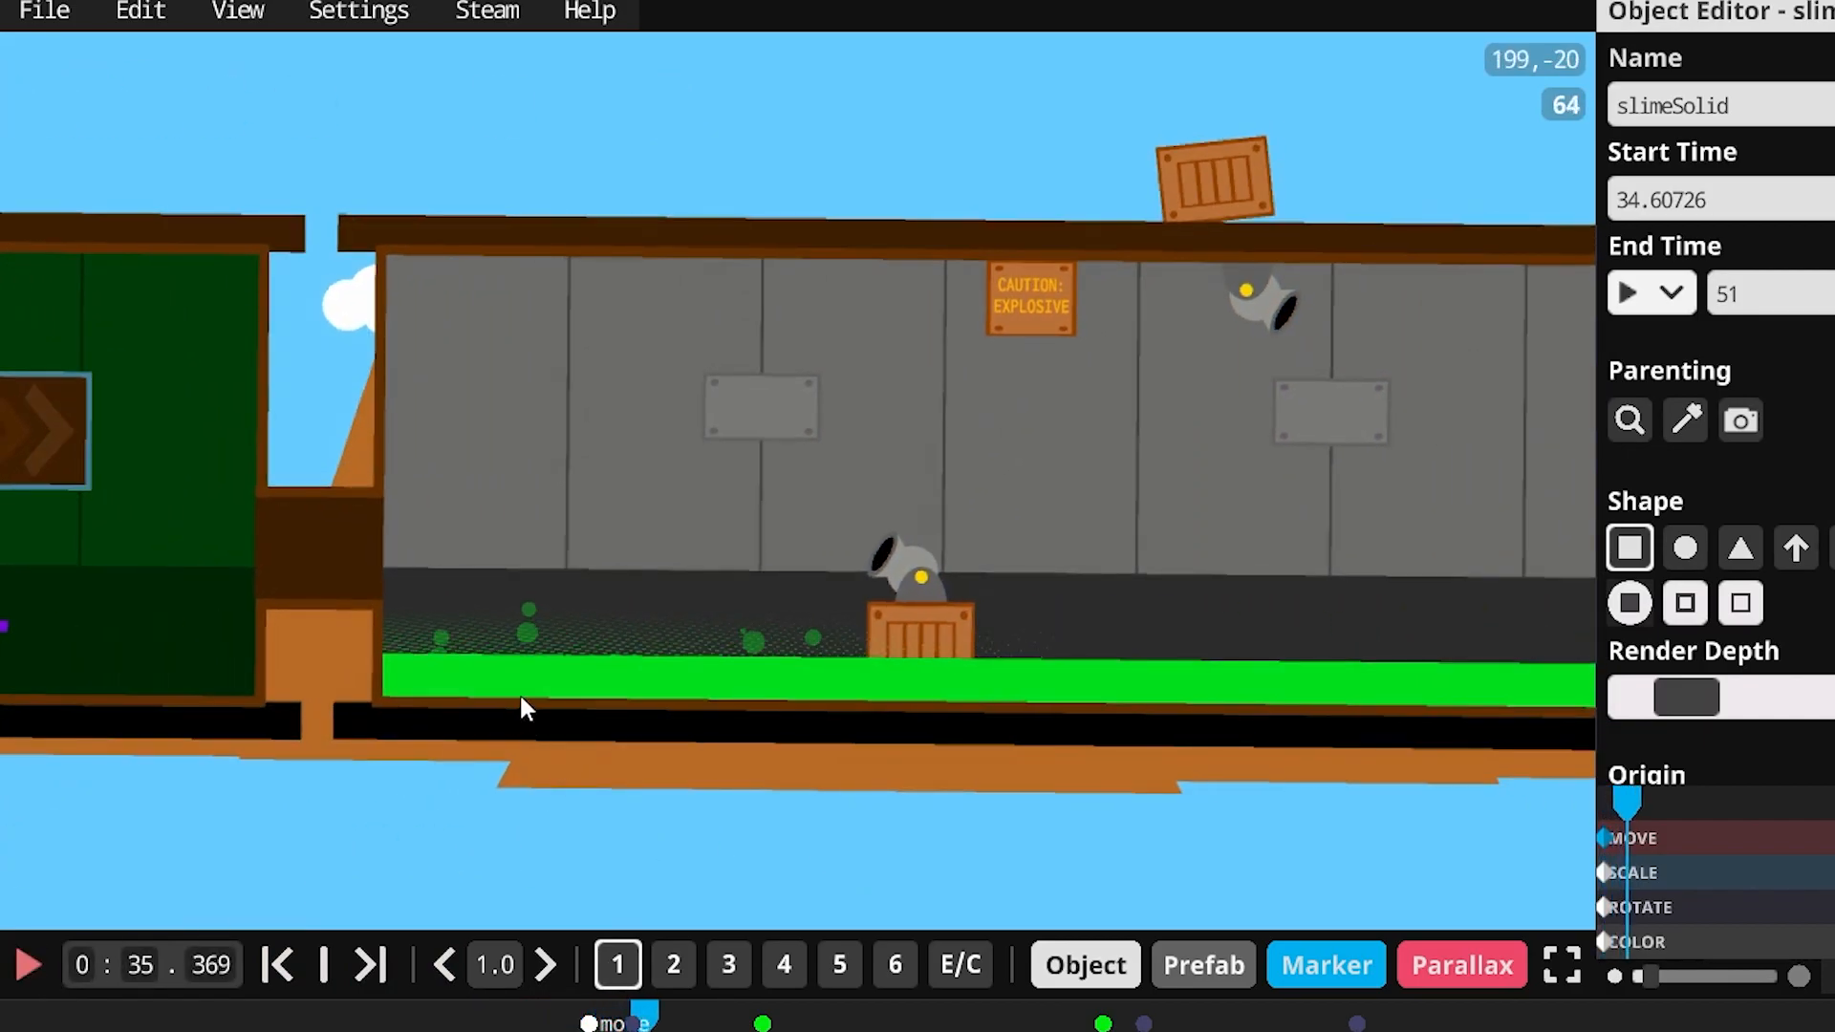
mouse_move(649, 1011)
mouse_down()
mouse_move(699, 1007)
mouse_move(622, 1017)
mouse_move(643, 1019)
mouse_up()
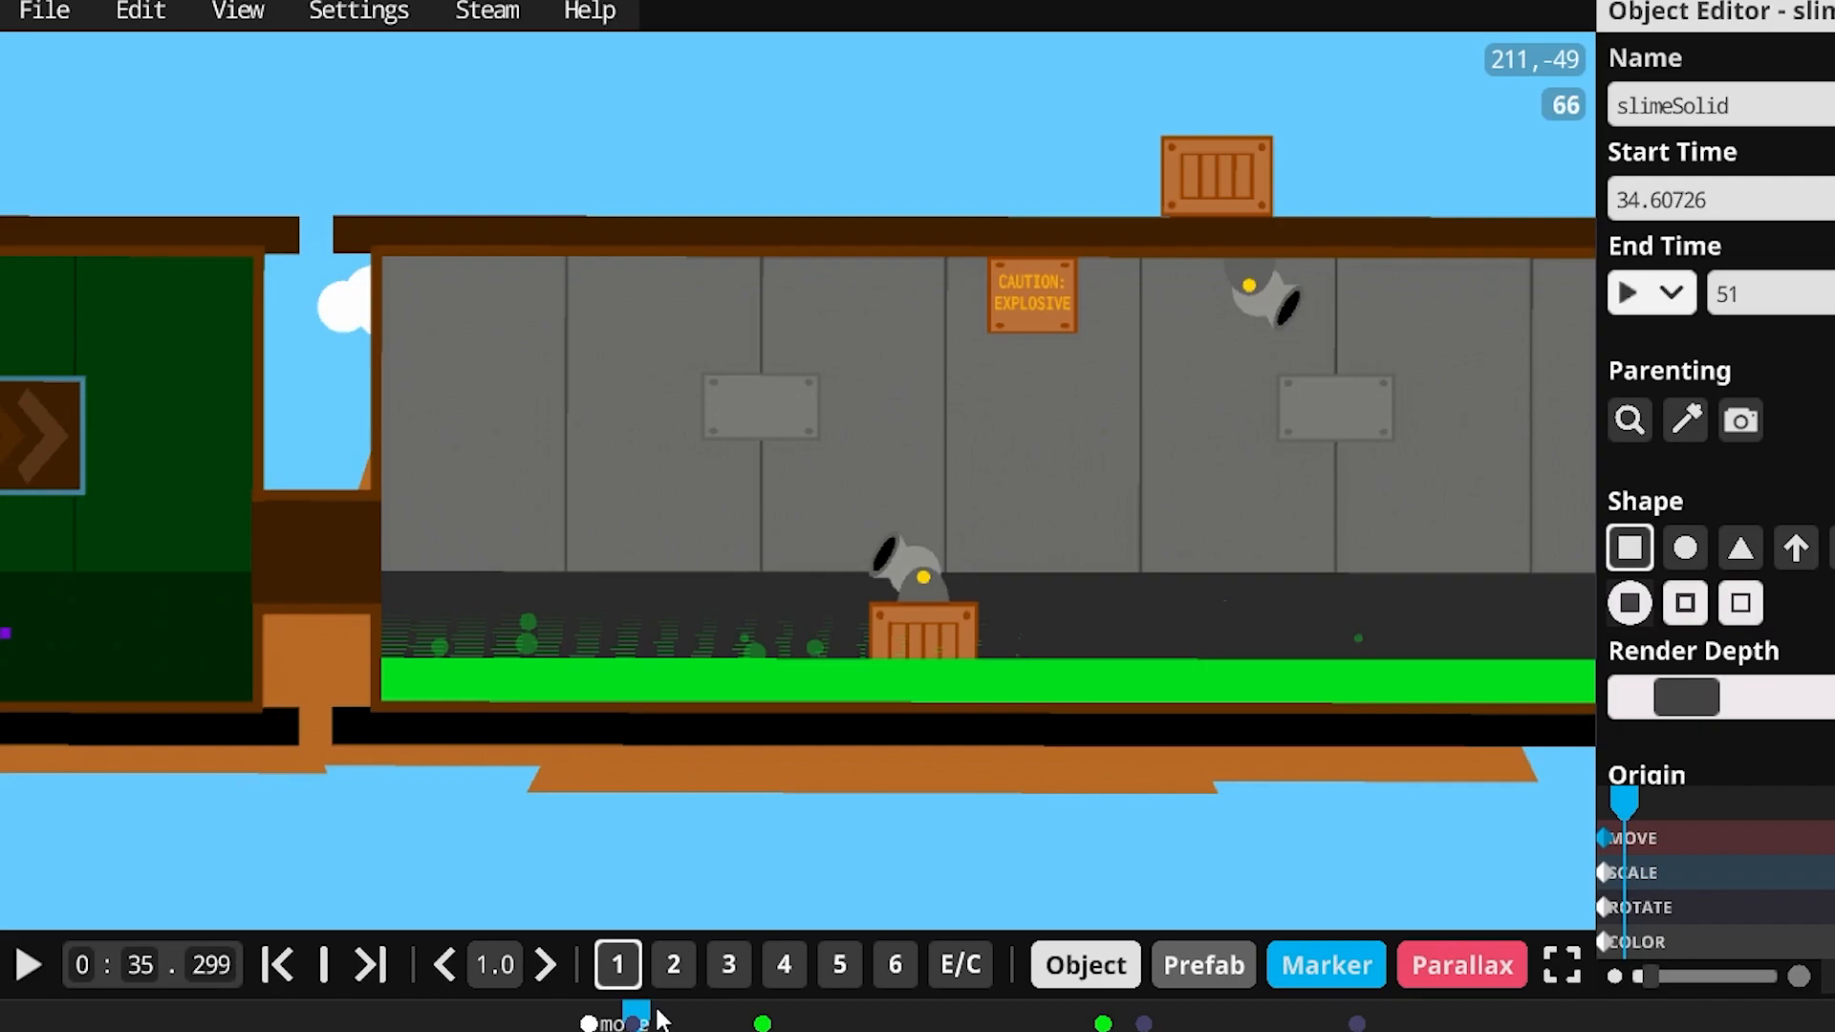
drag(646, 1015, 616, 1008)
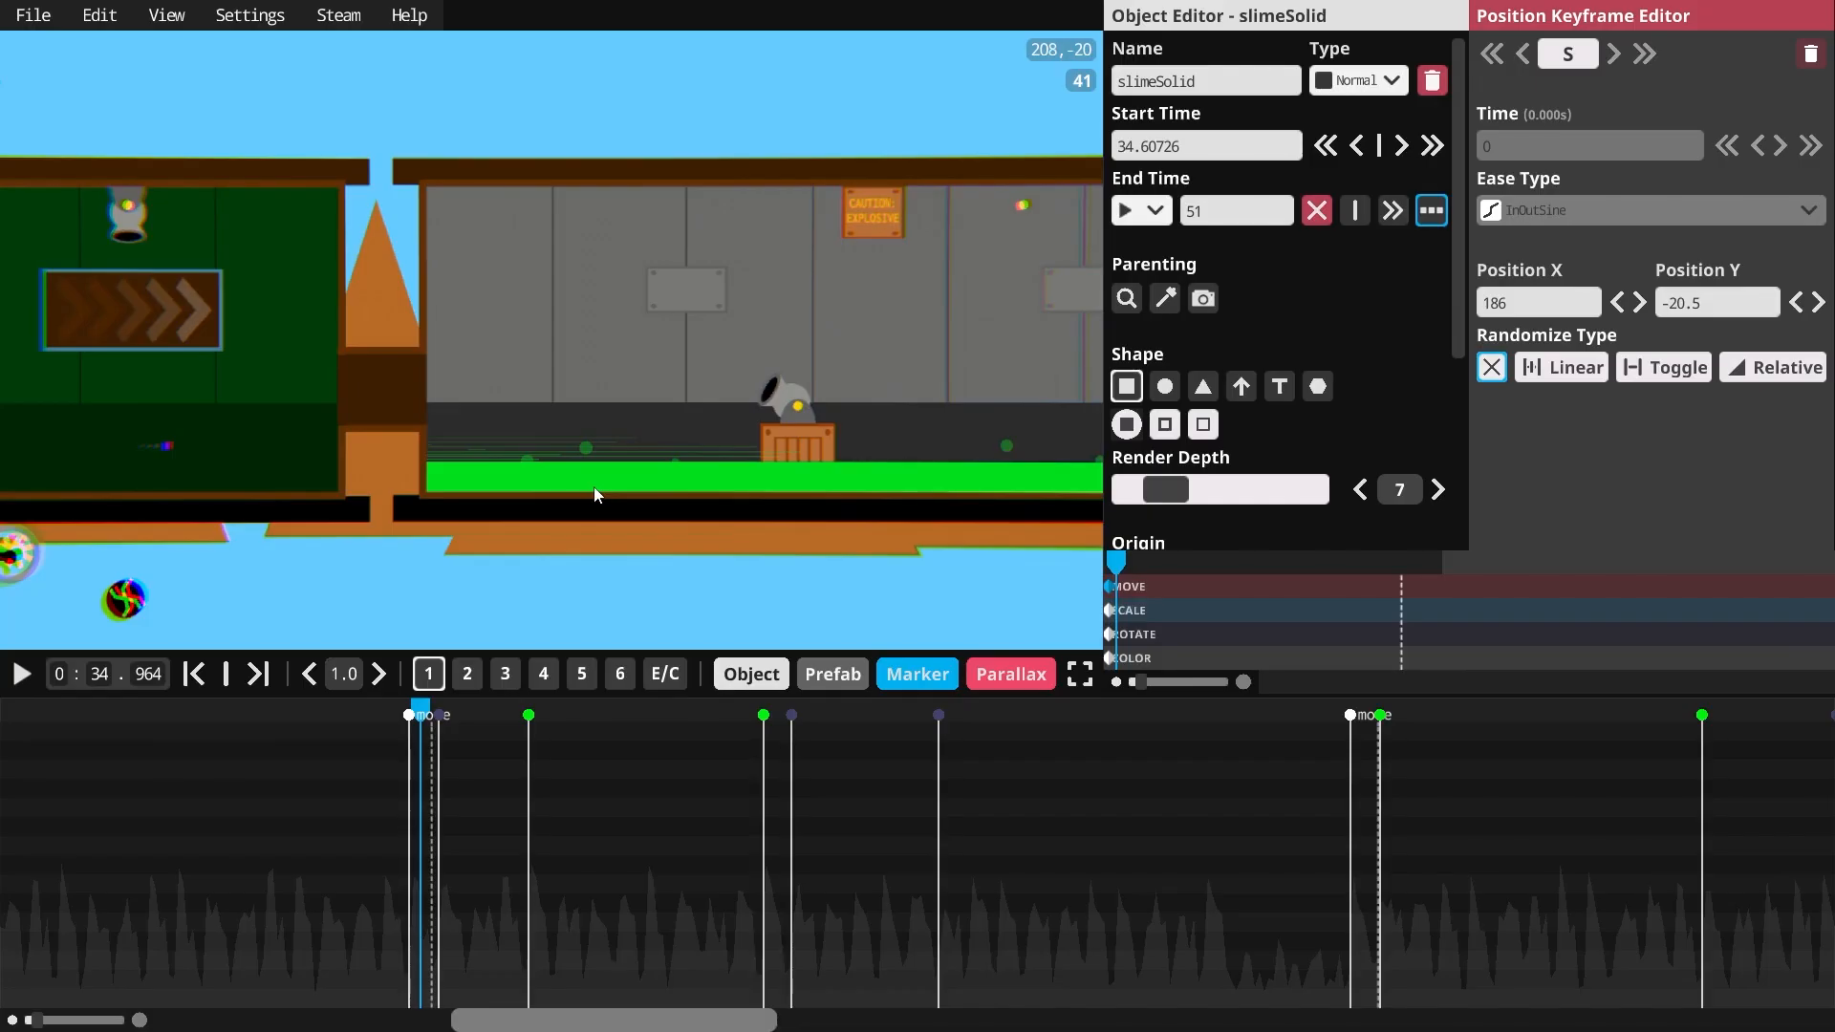
- Set the Scale Y of gradientFix2 in the green carriage to 0 to check its effect, and restore it to 1
click(394, 636)
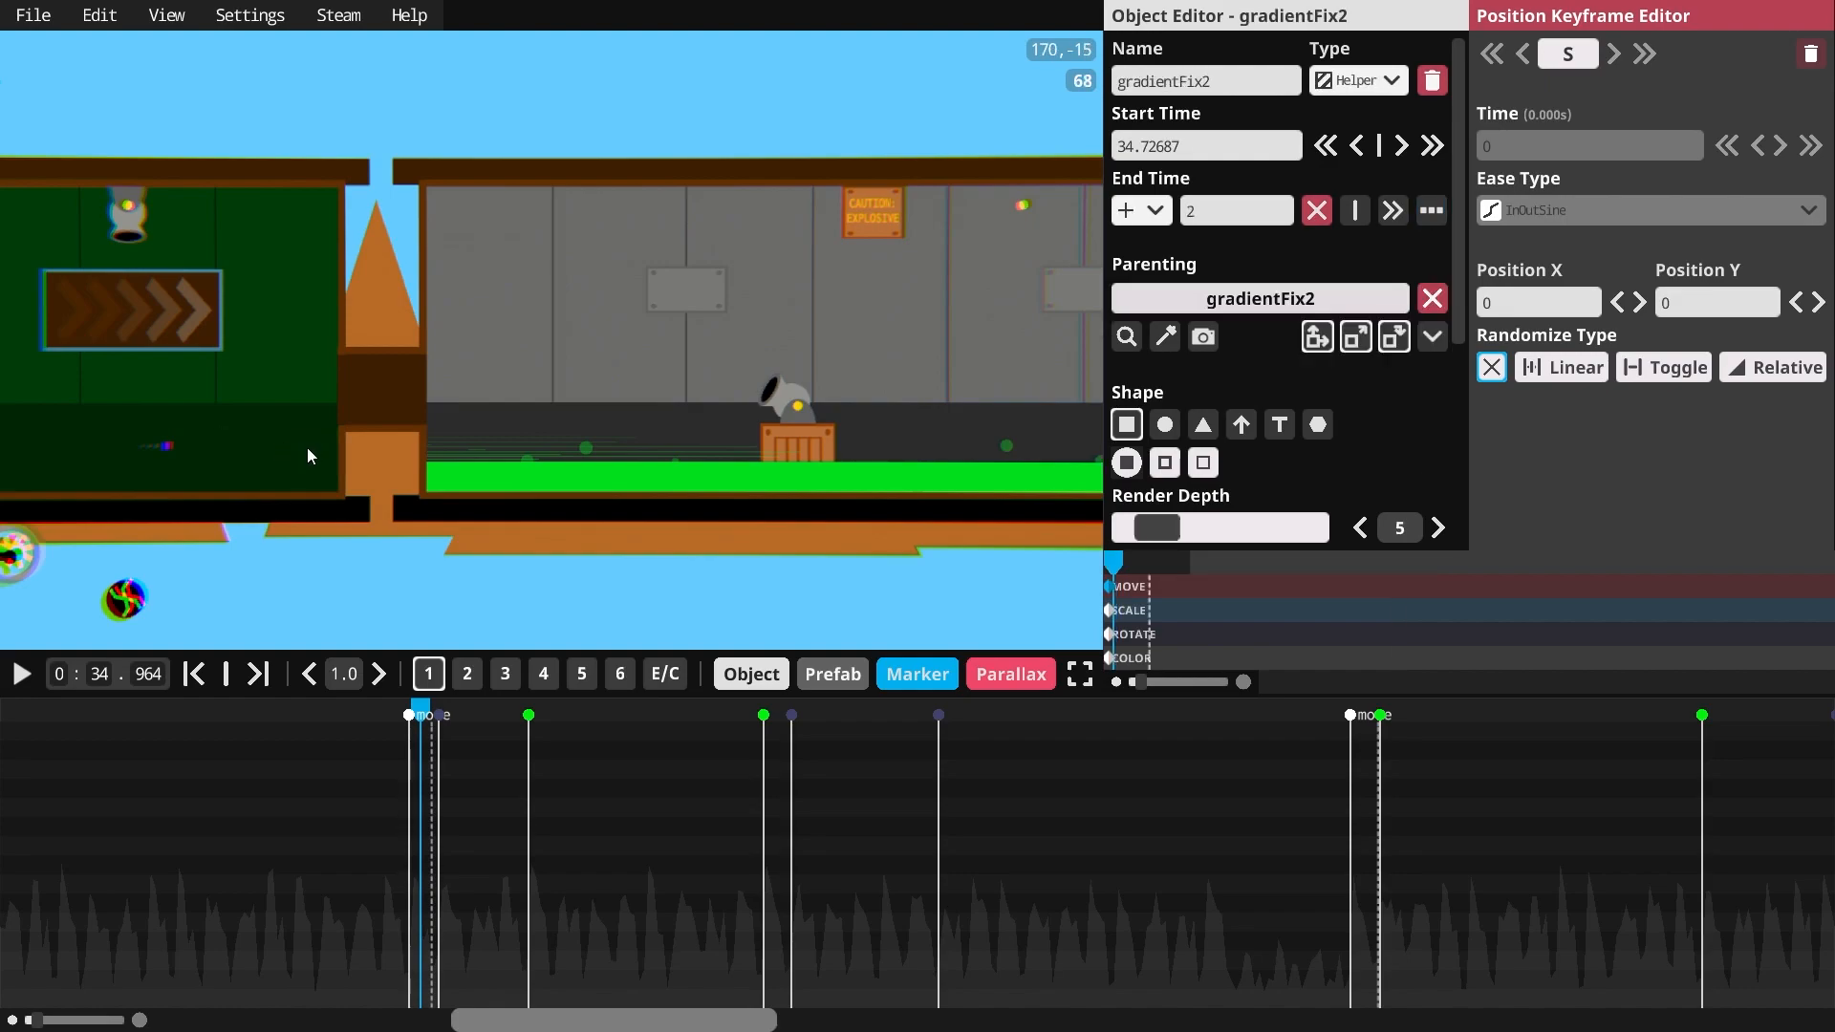
click(232, 450)
click(300, 446)
click(1123, 615)
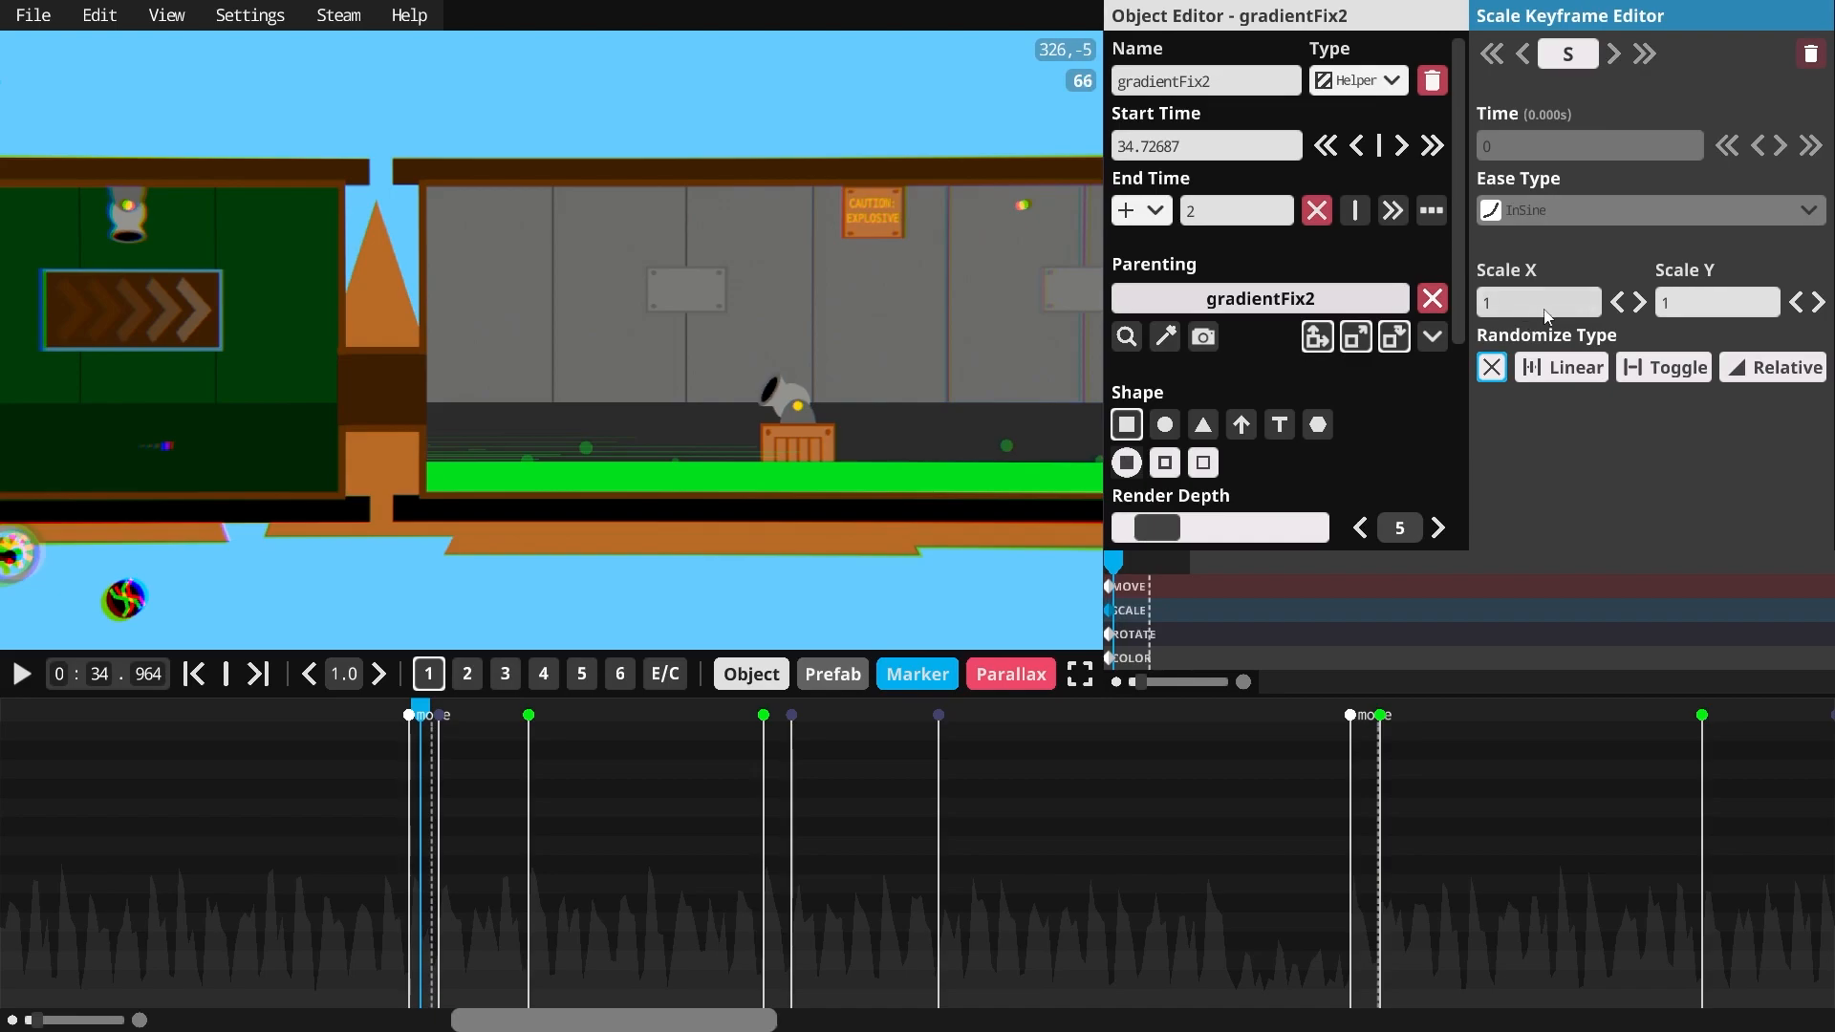
click(1718, 295)
drag(1717, 293, 1558, 345)
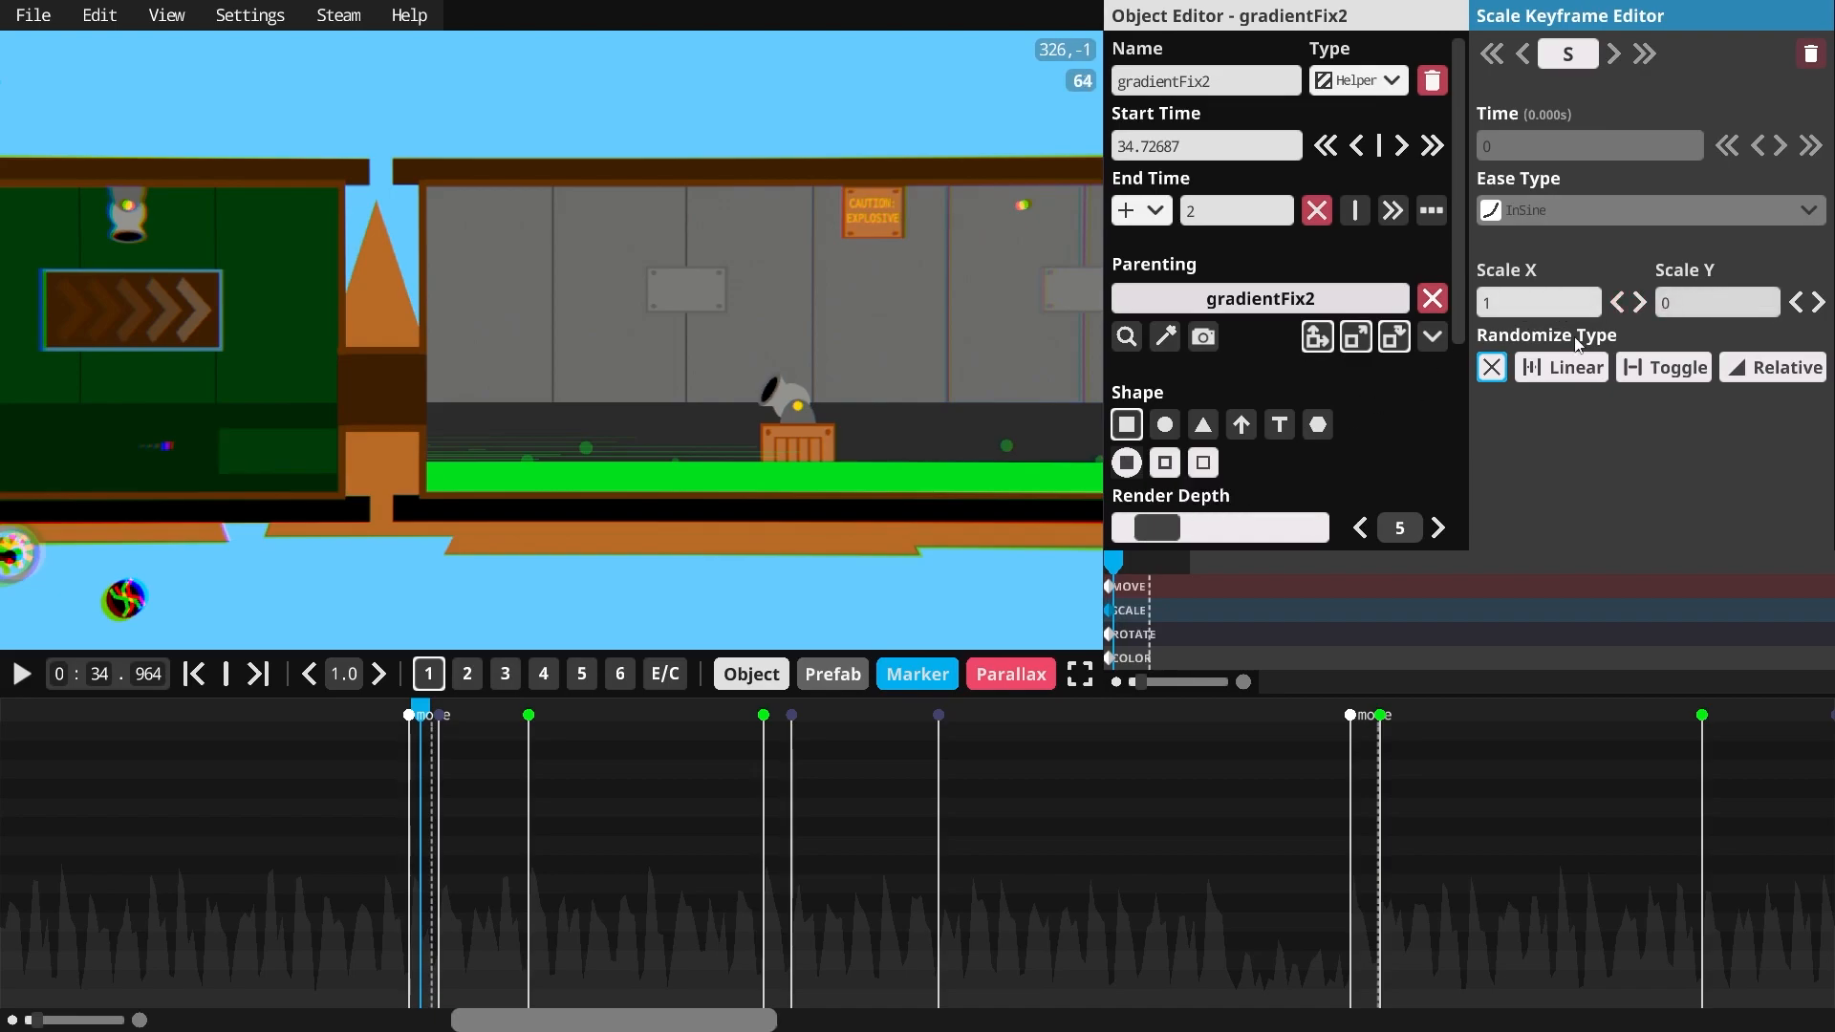
text(1)
key(Return)
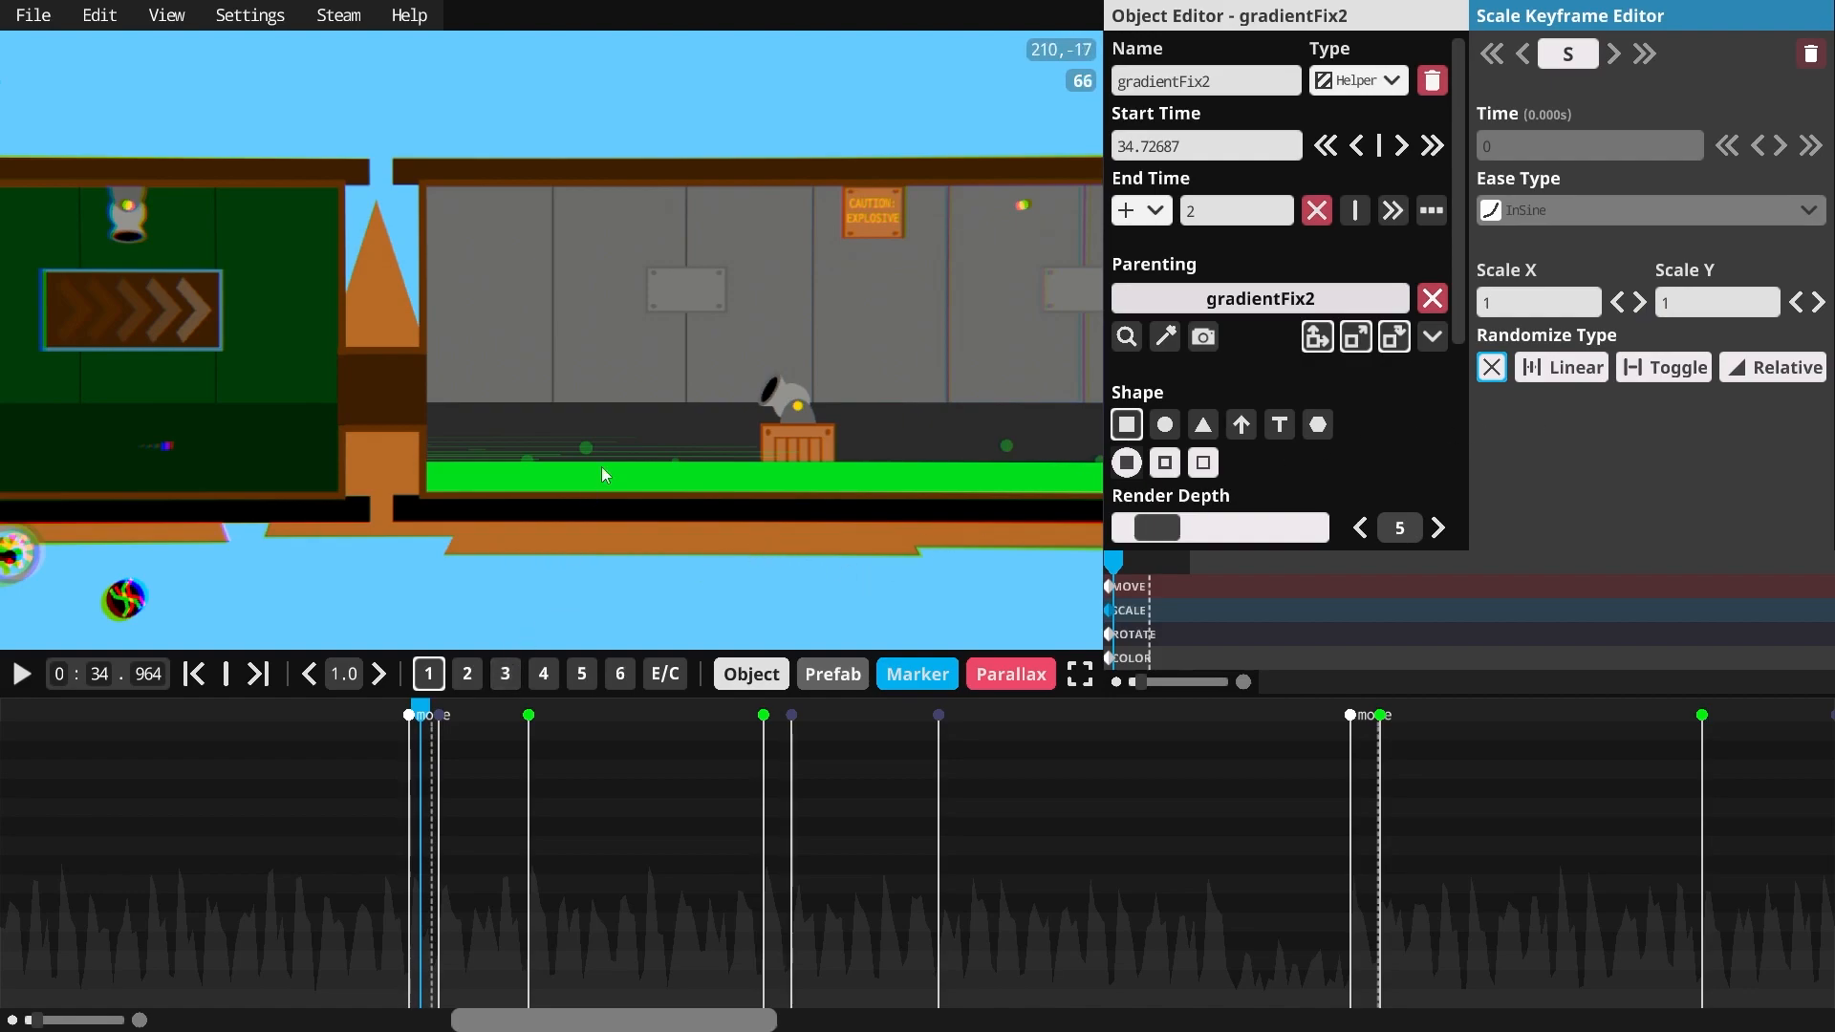
- Inspect gradientFix between the carriages against gradientFix2 in the green carriage, and place the playhead at about 35.21 s
click(386, 463)
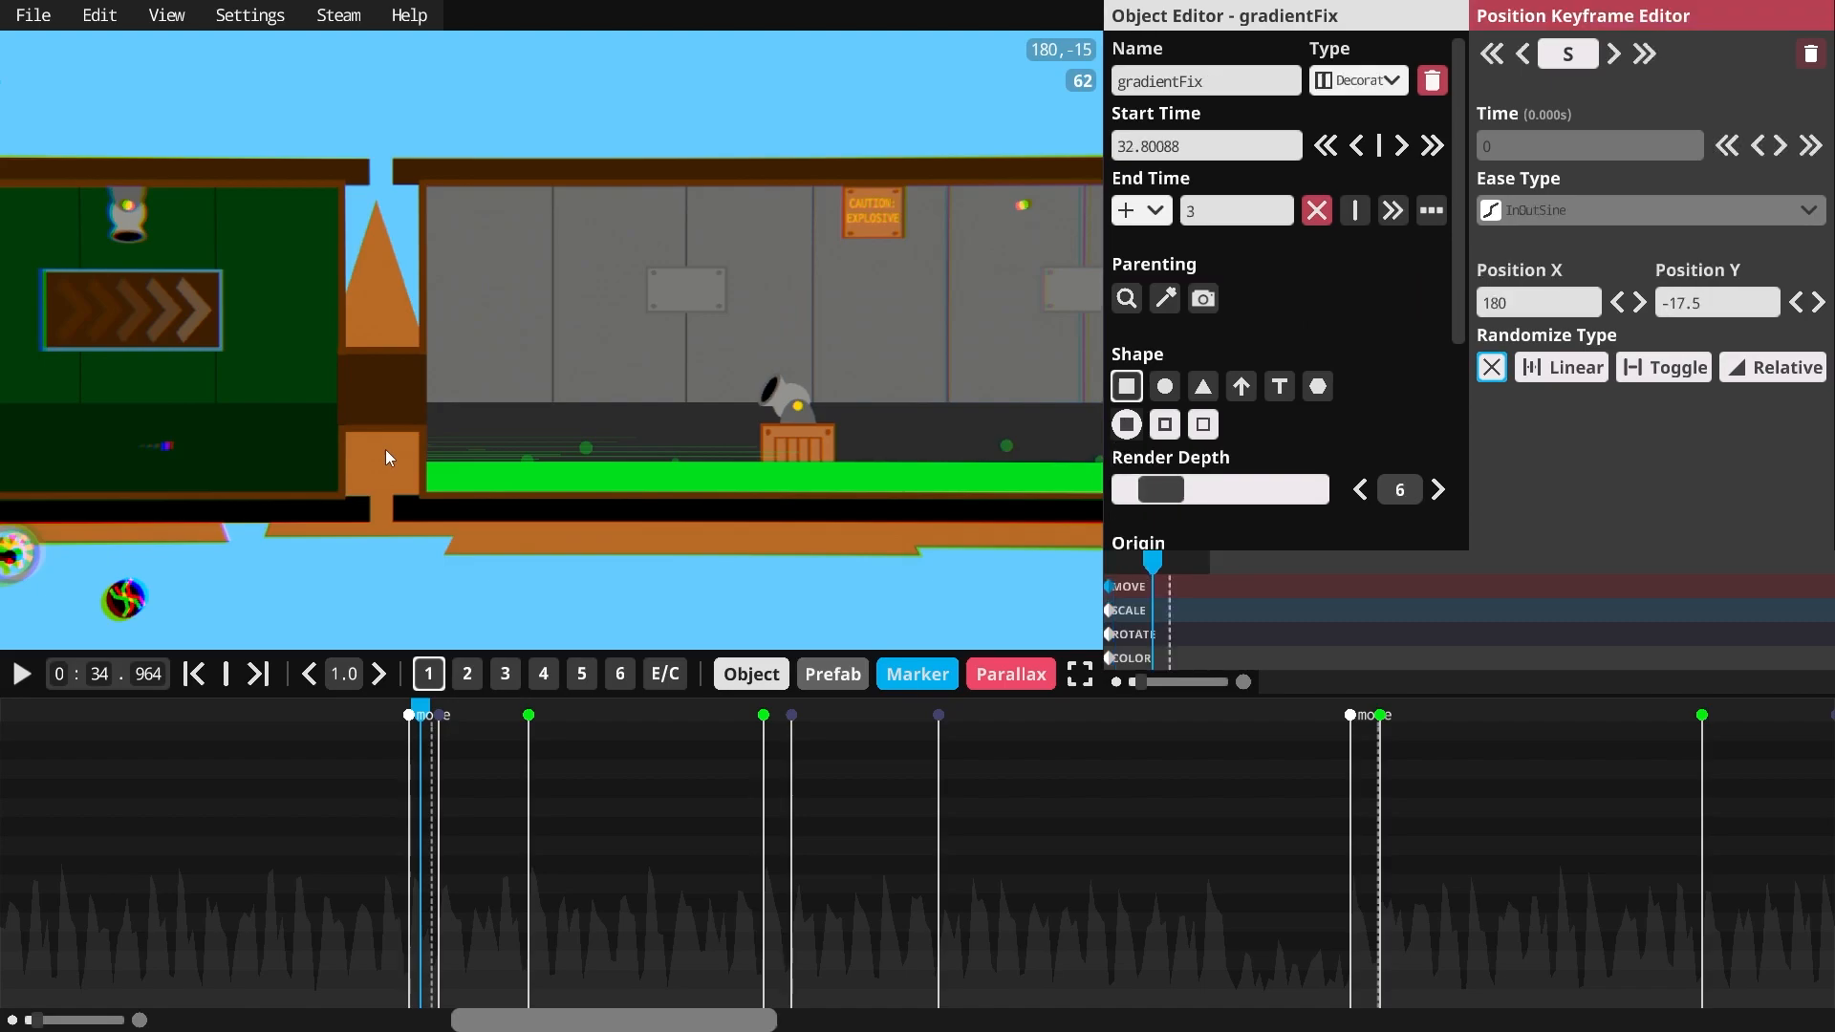
click(290, 461)
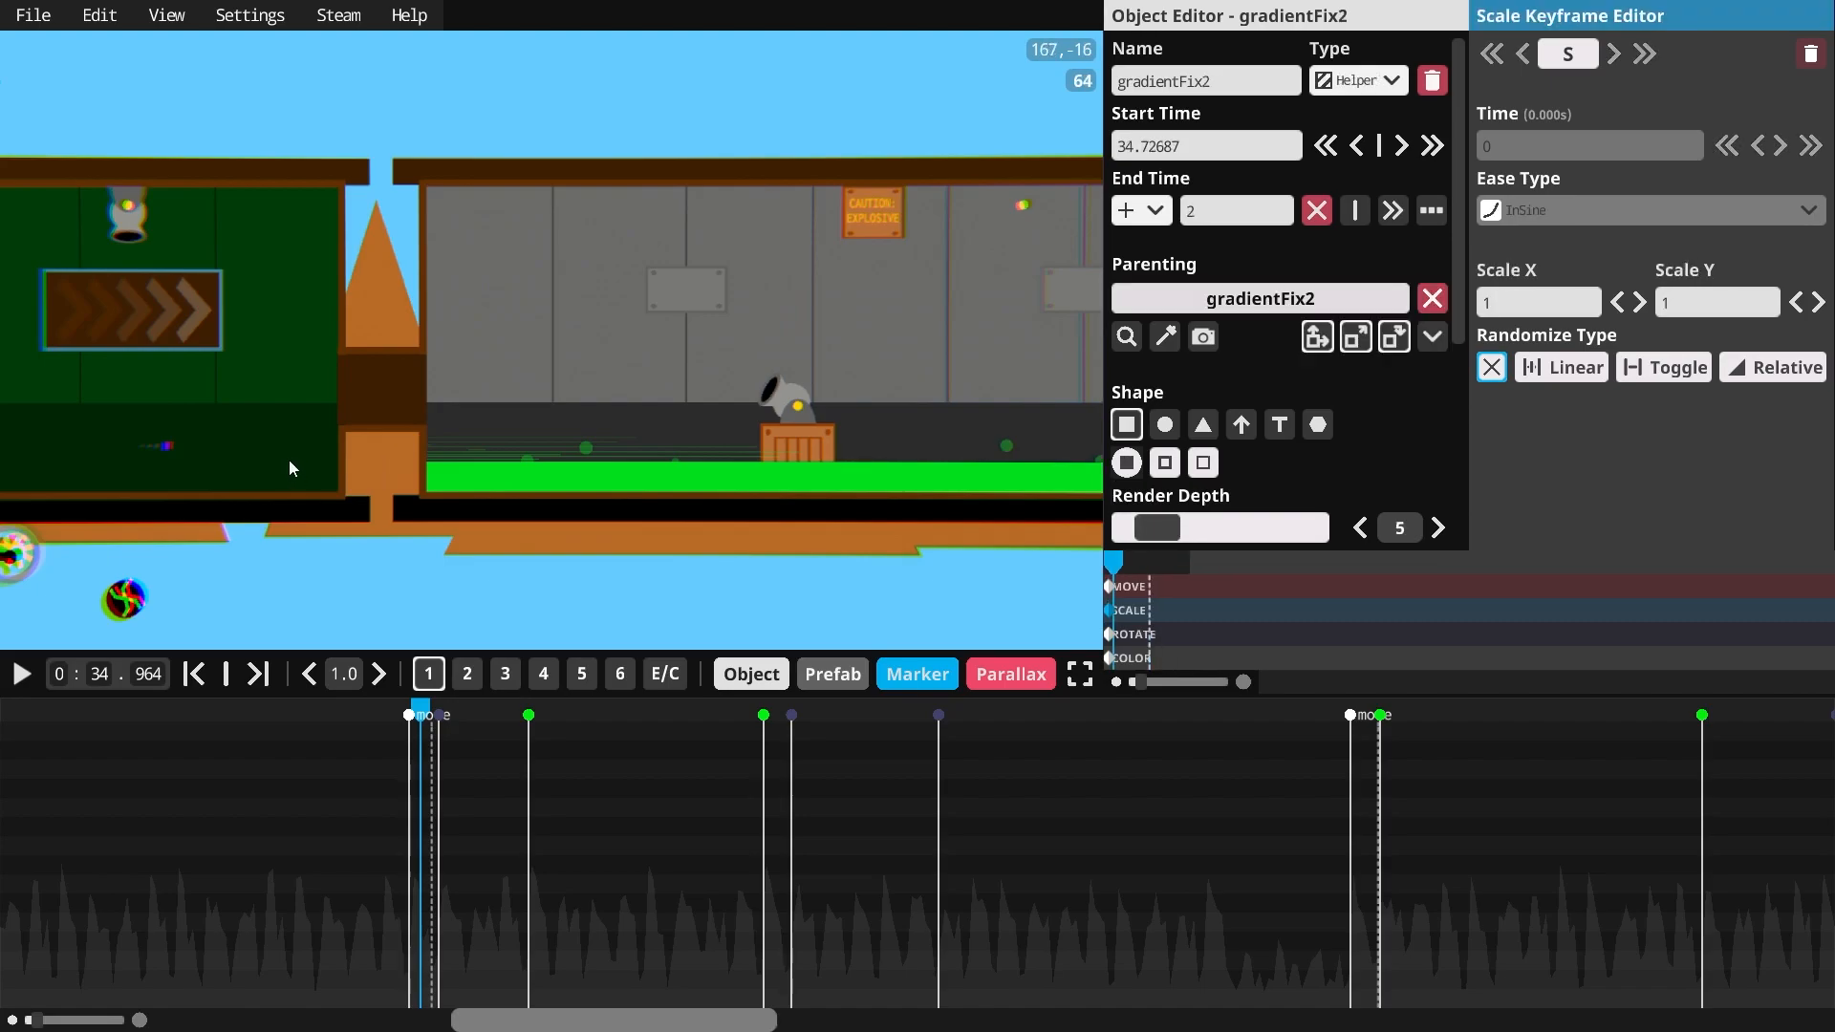
click(367, 466)
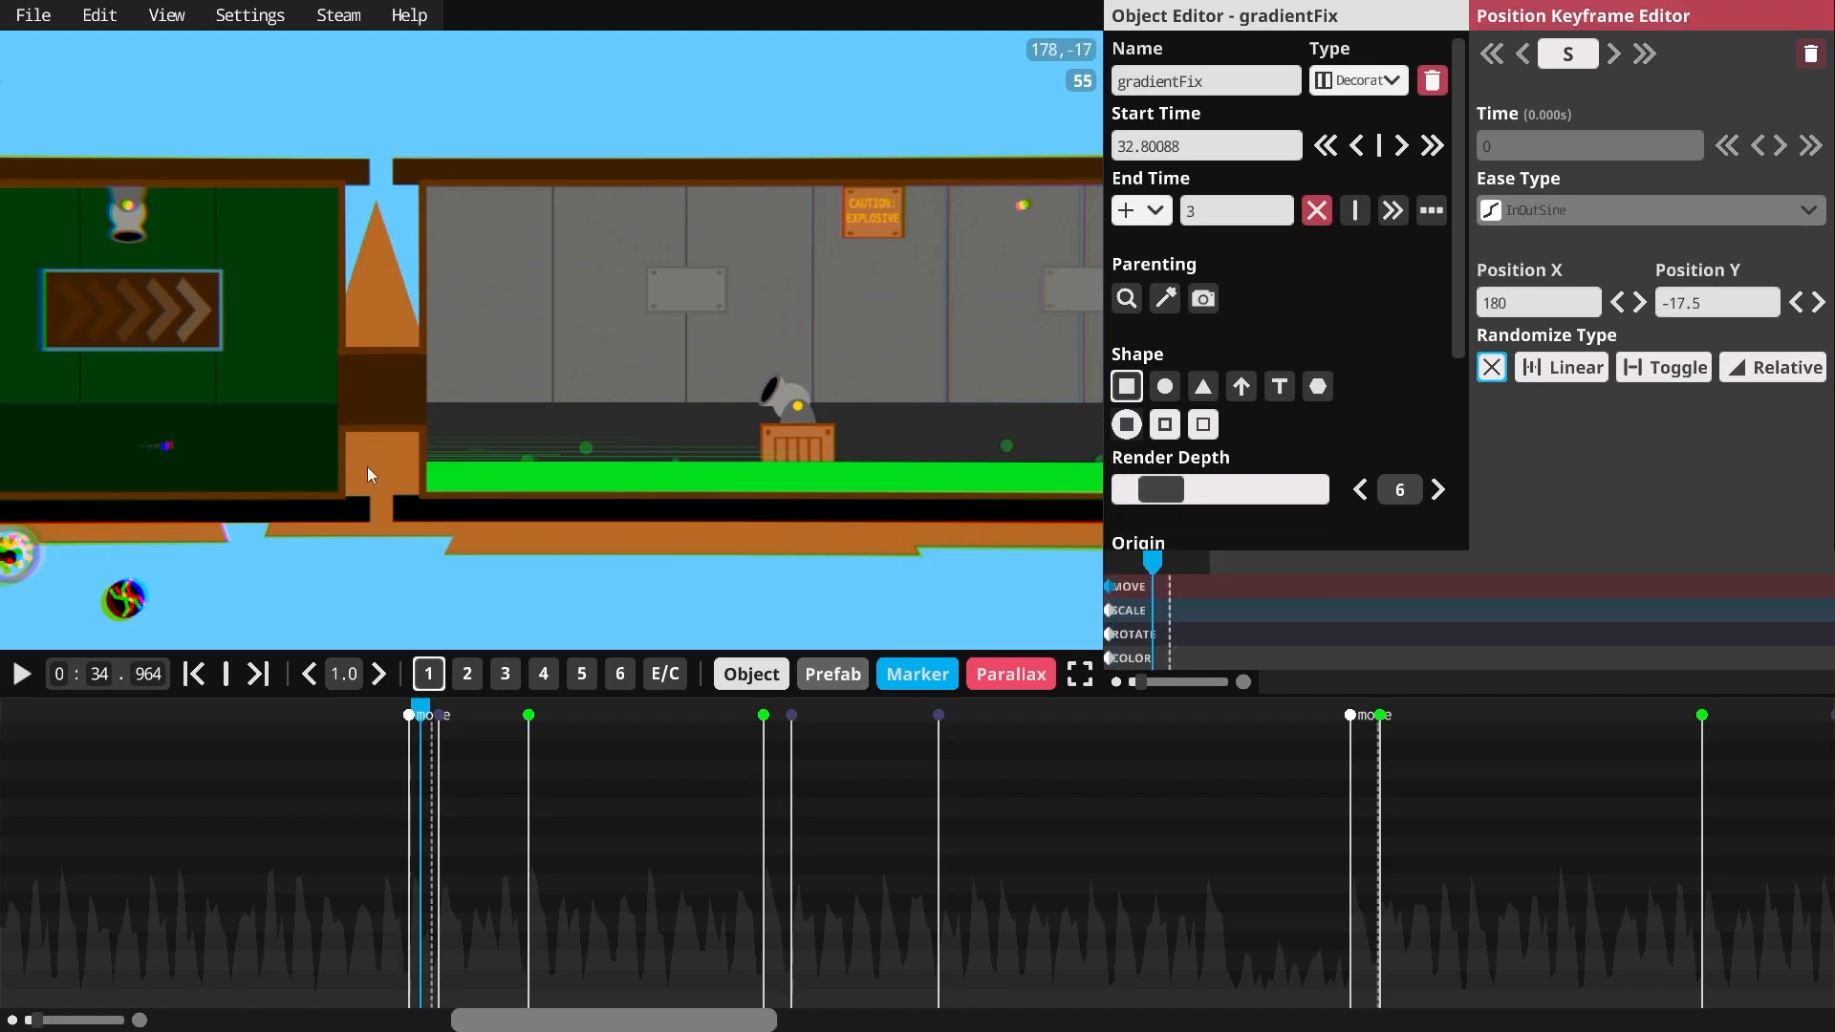
click(430, 708)
mouse_move(428, 703)
mouse_down()
mouse_move(516, 705)
mouse_move(438, 706)
mouse_up()
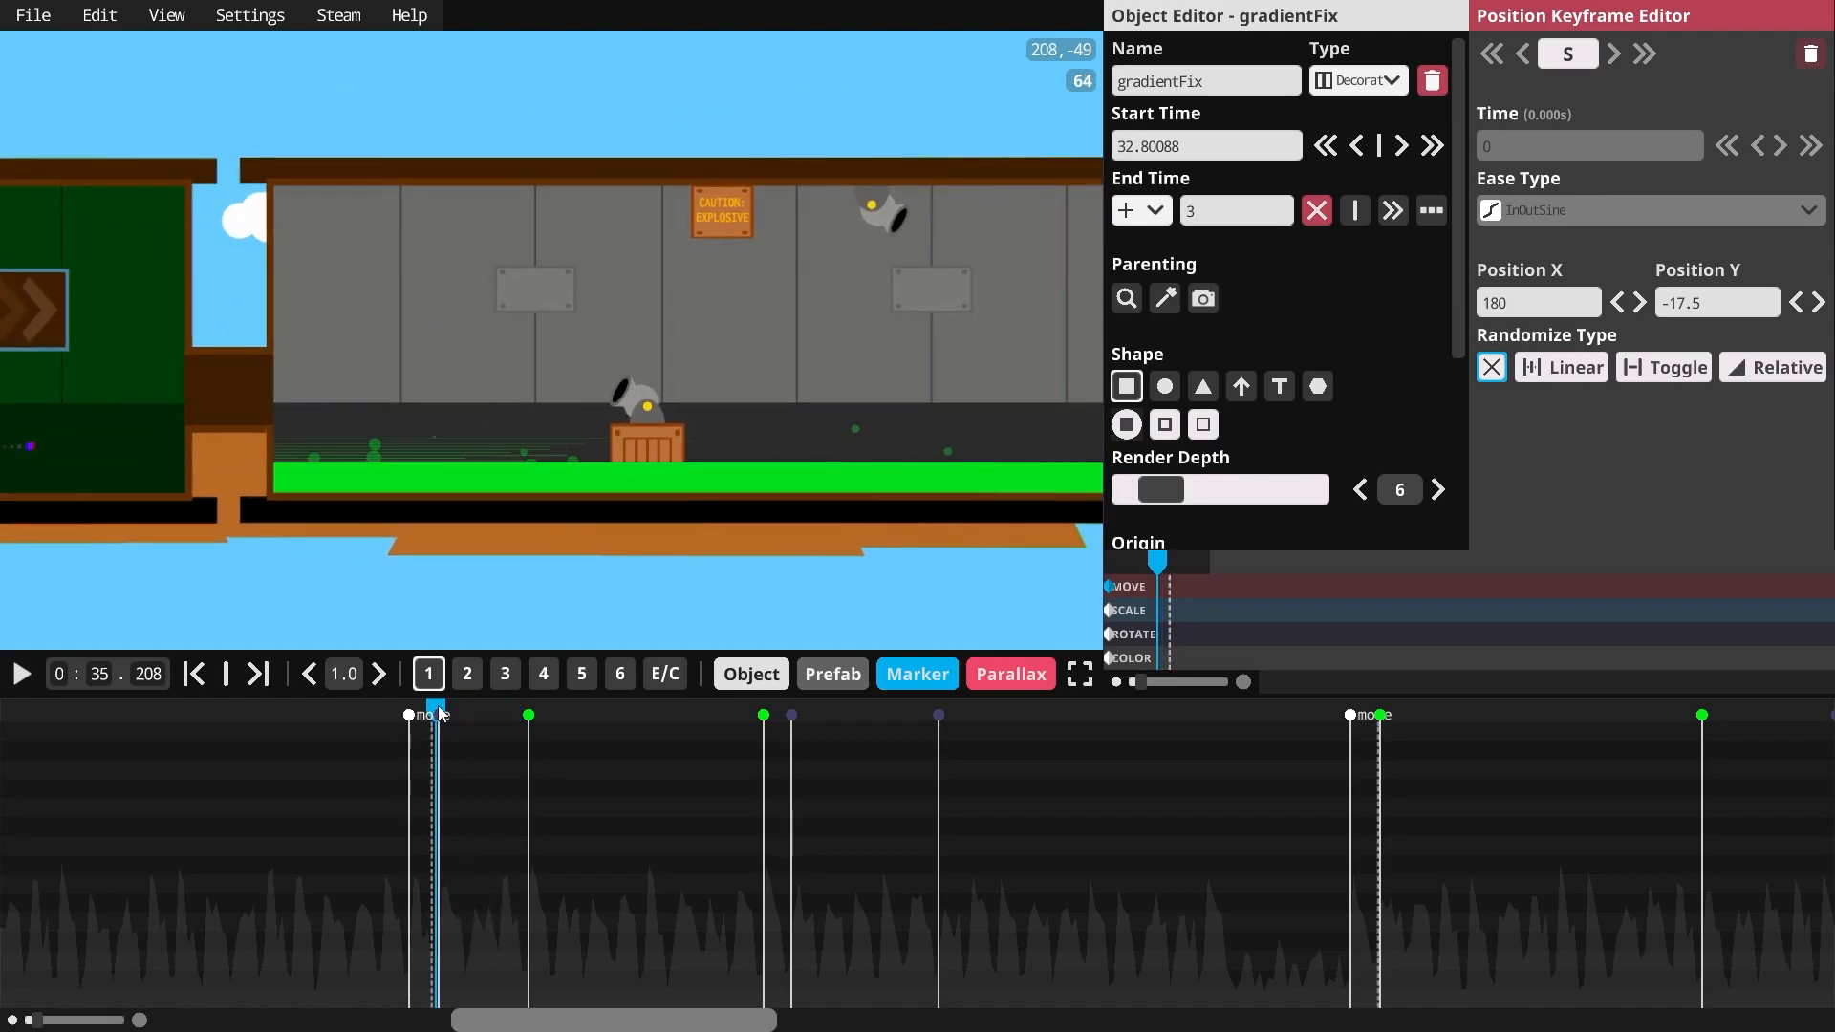
- Play the grey slime carriage from about 35.2 s to 46.3 s, and preview the saw section up to about 61.2 s
click(21, 675)
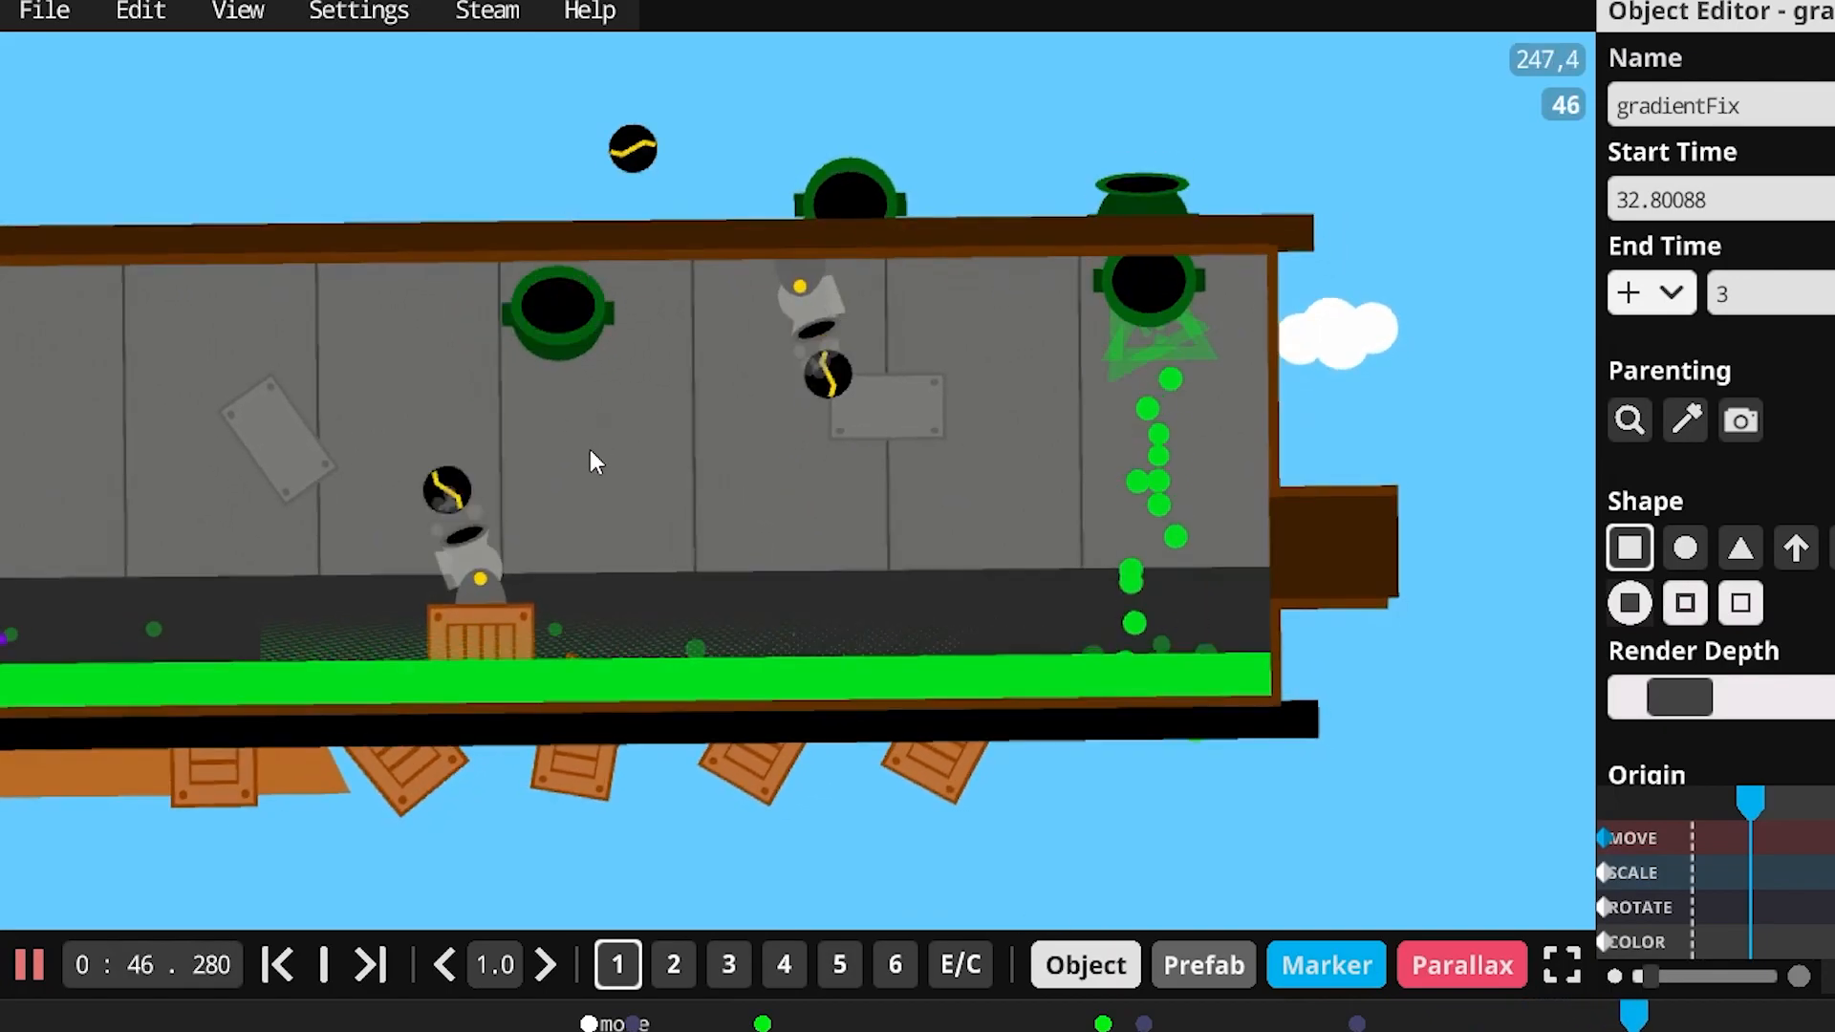
click(39, 963)
drag(790, 1013, 1219, 1015)
key(space)
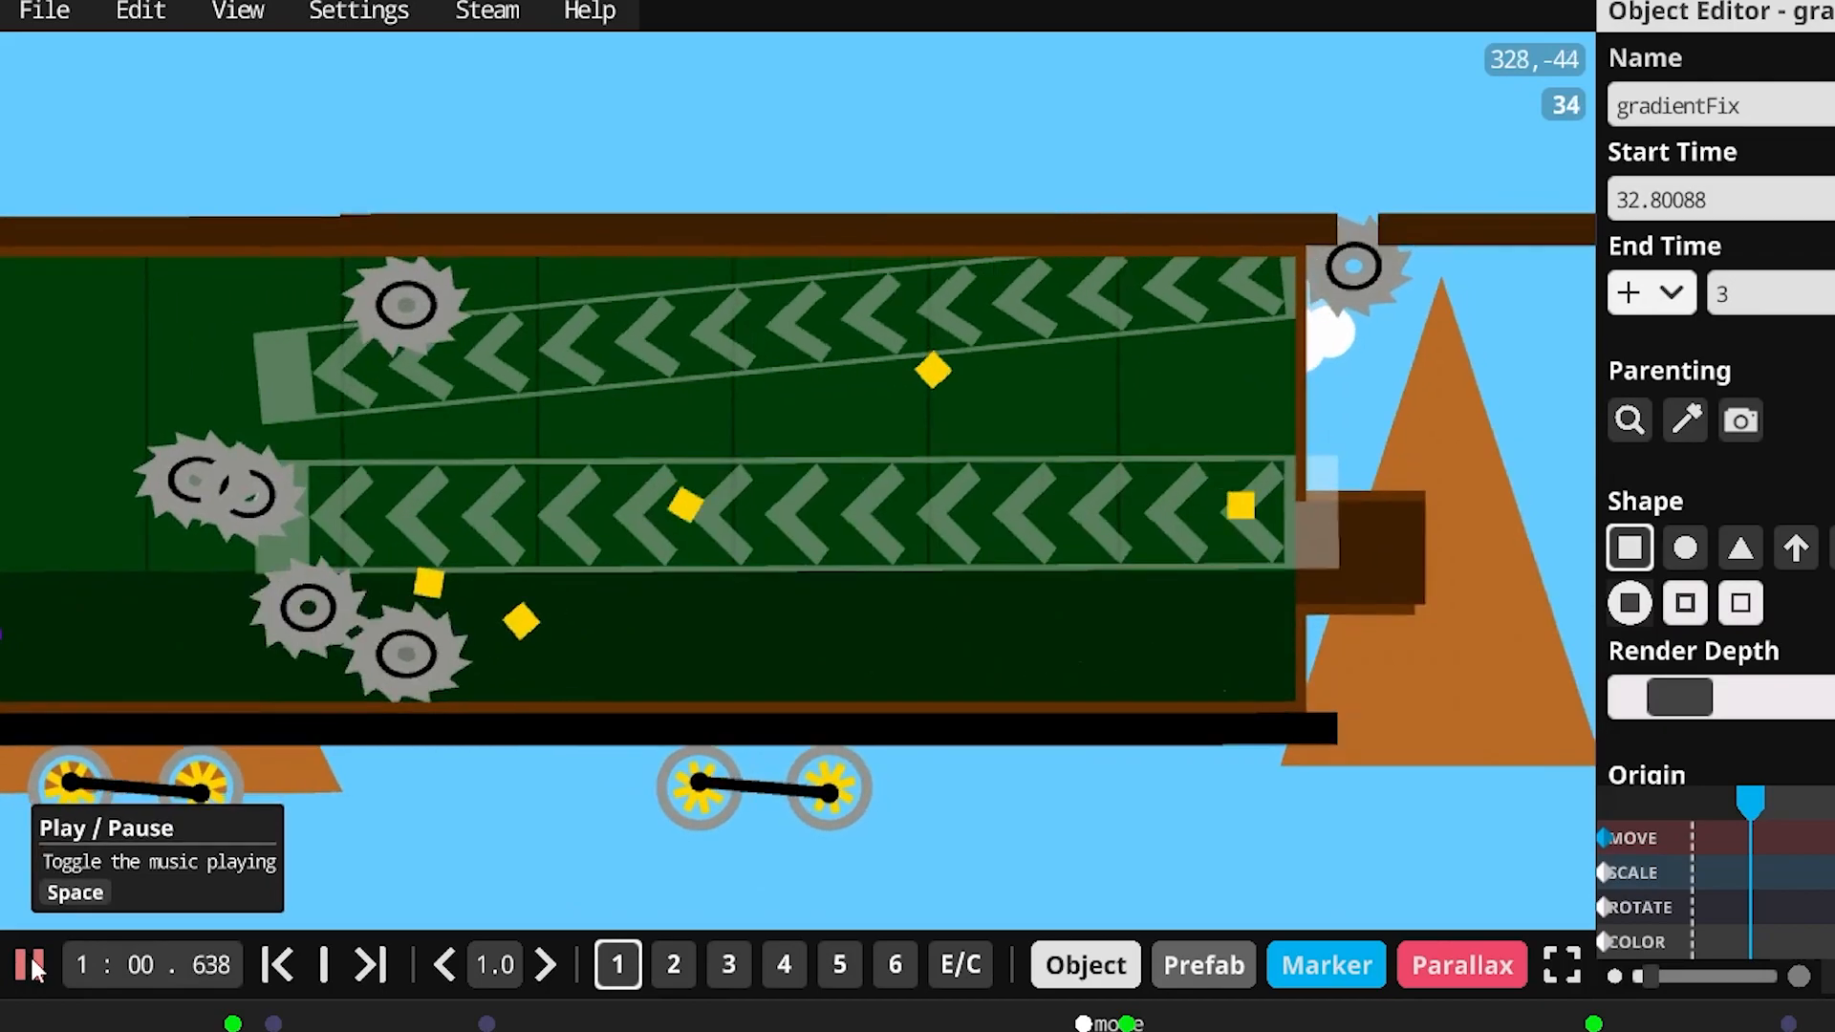
click(29, 965)
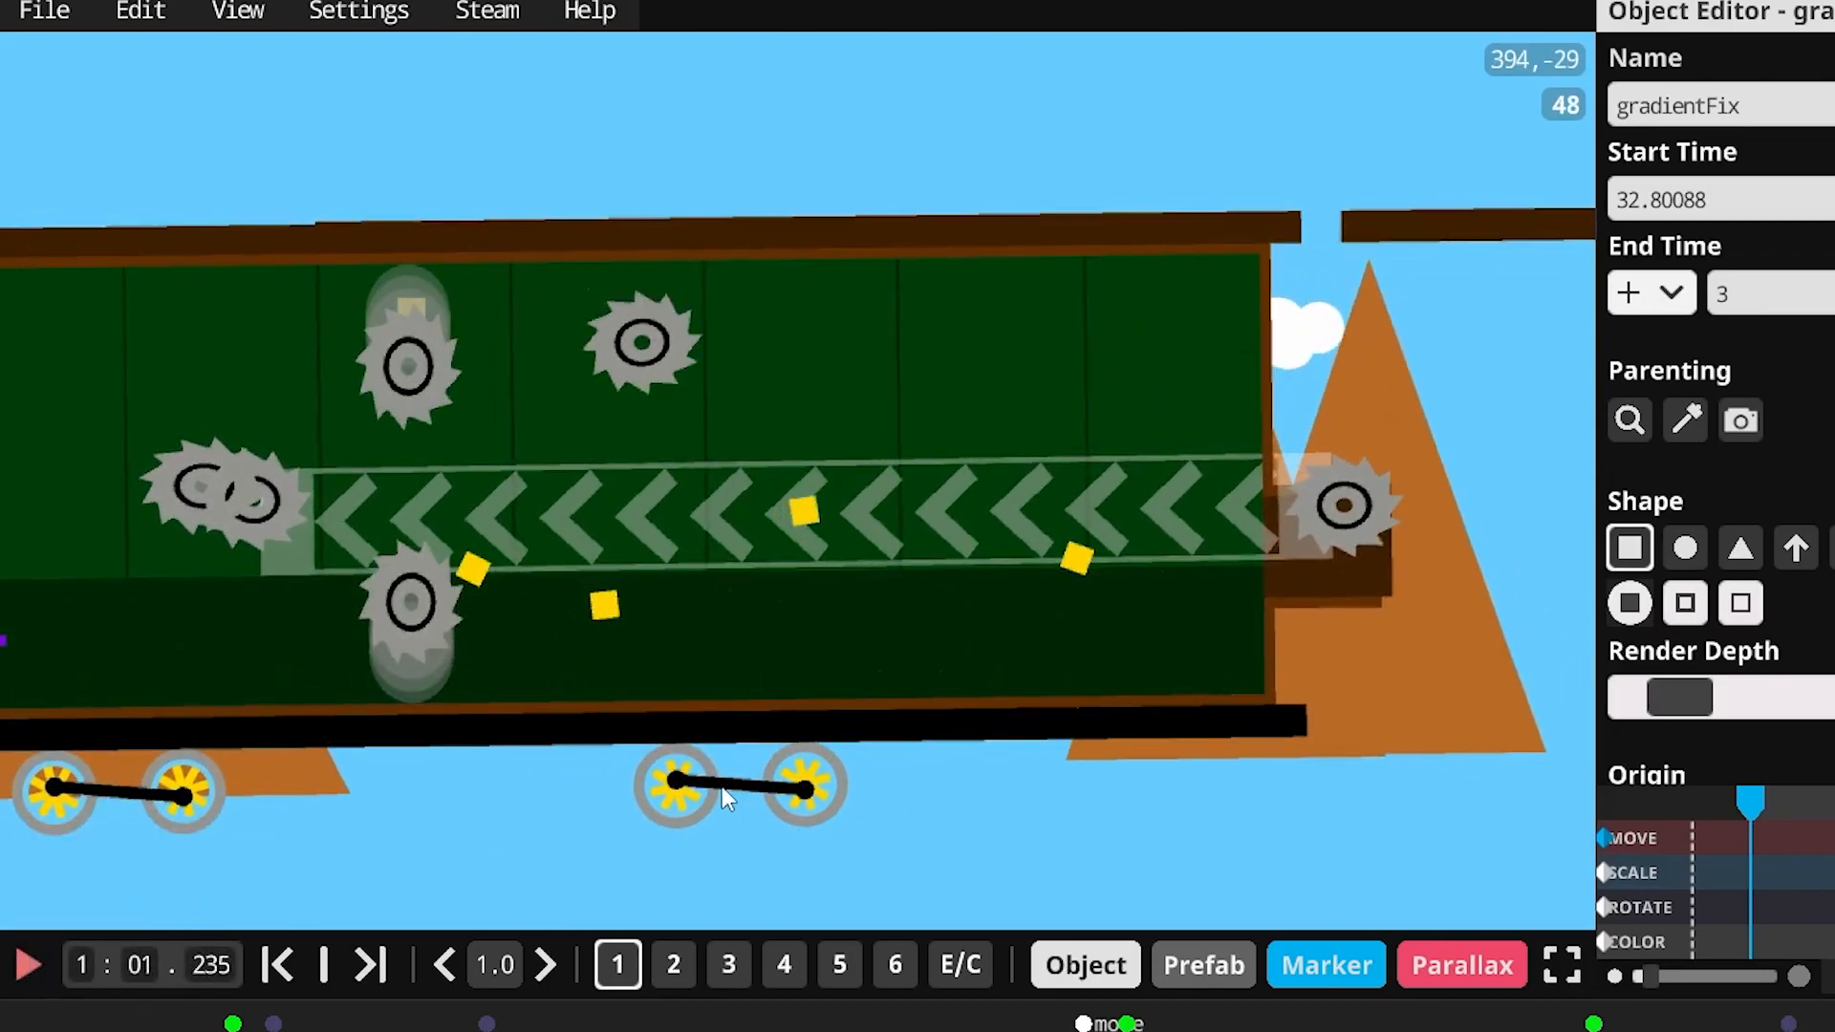
- Play the saw section on to about 62.7 s, and select trainBGSectionBase in the green carriage at about 60.9 s
scroll(917, 1019, right, 5)
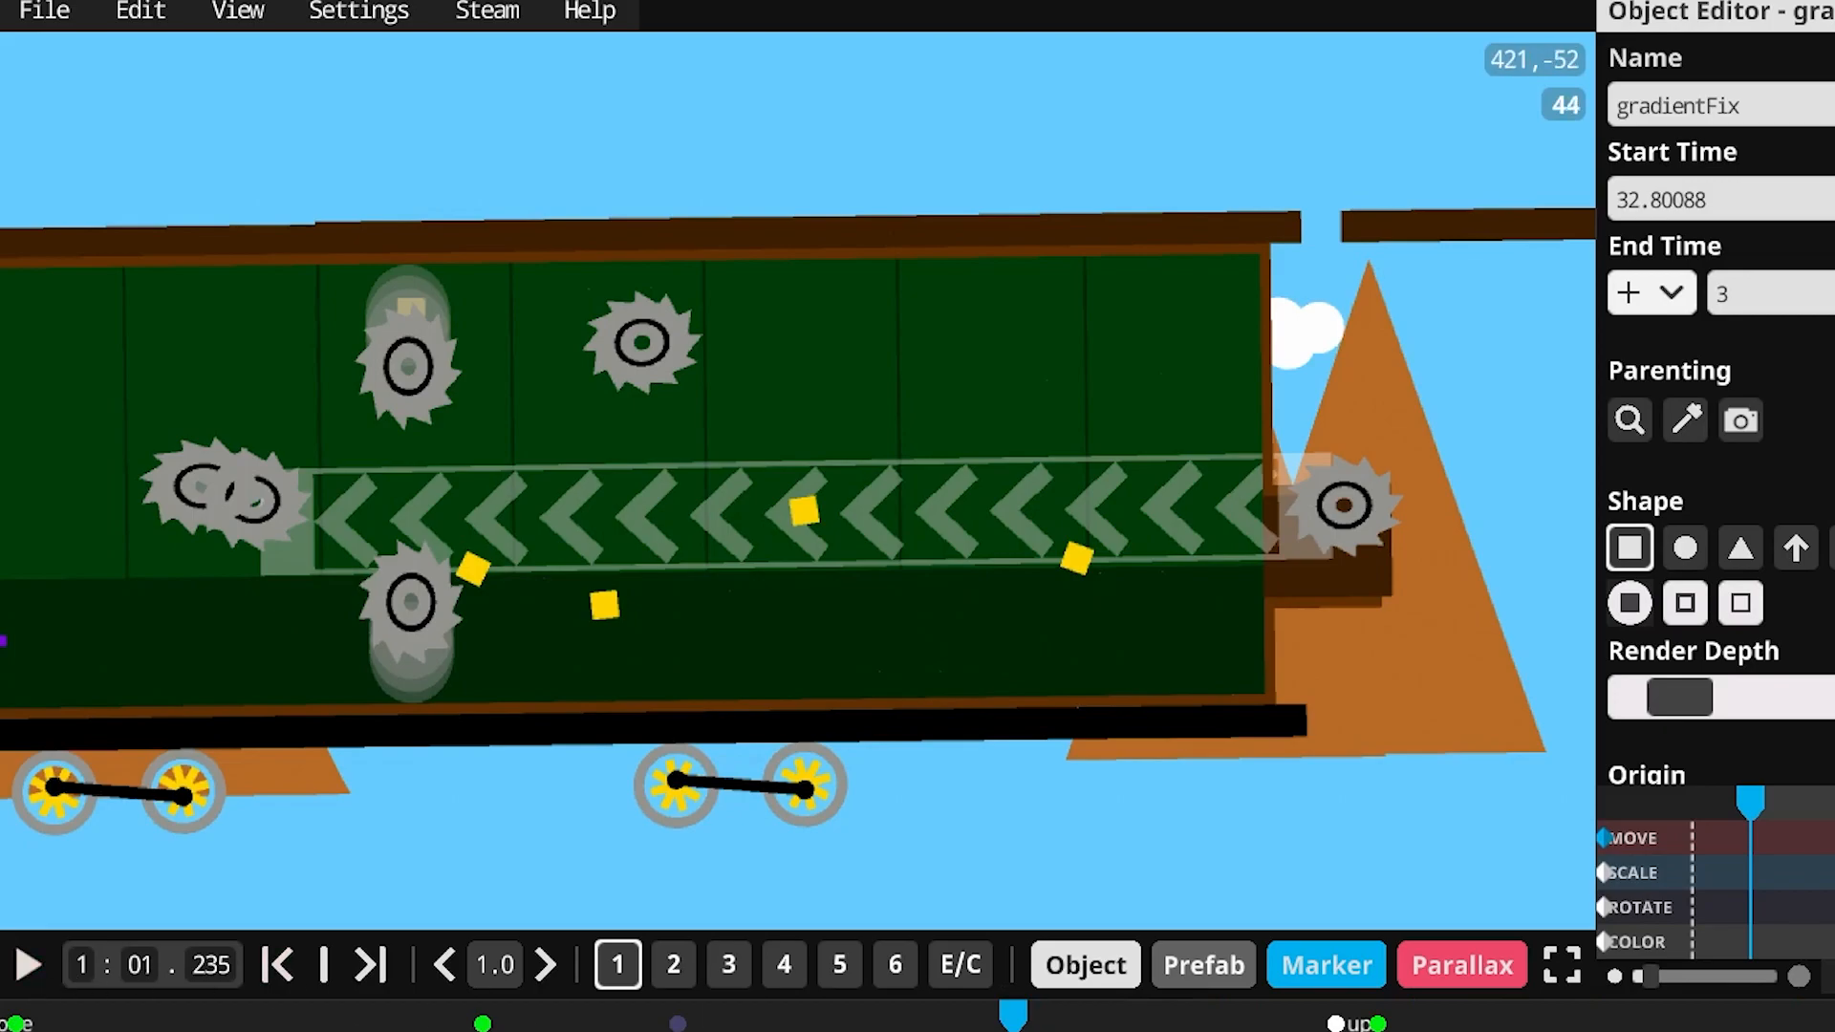
click(22, 967)
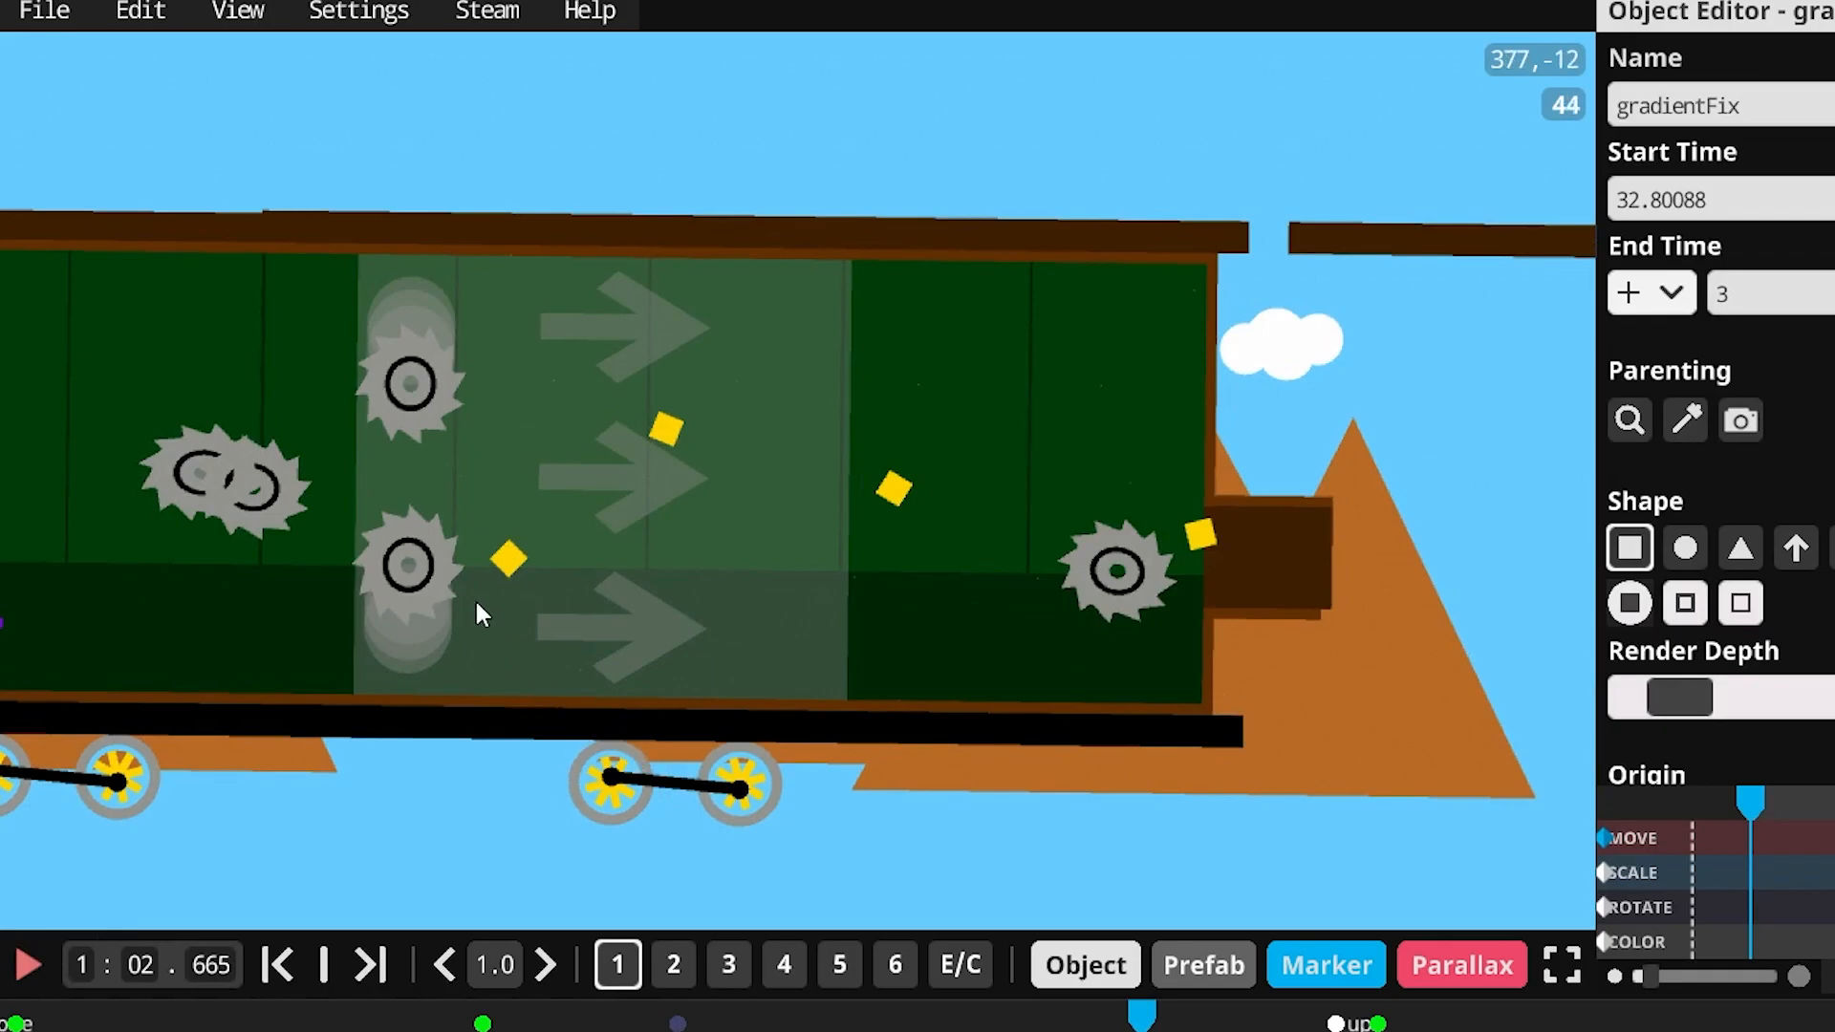
drag(1106, 1010, 994, 1008)
click(628, 398)
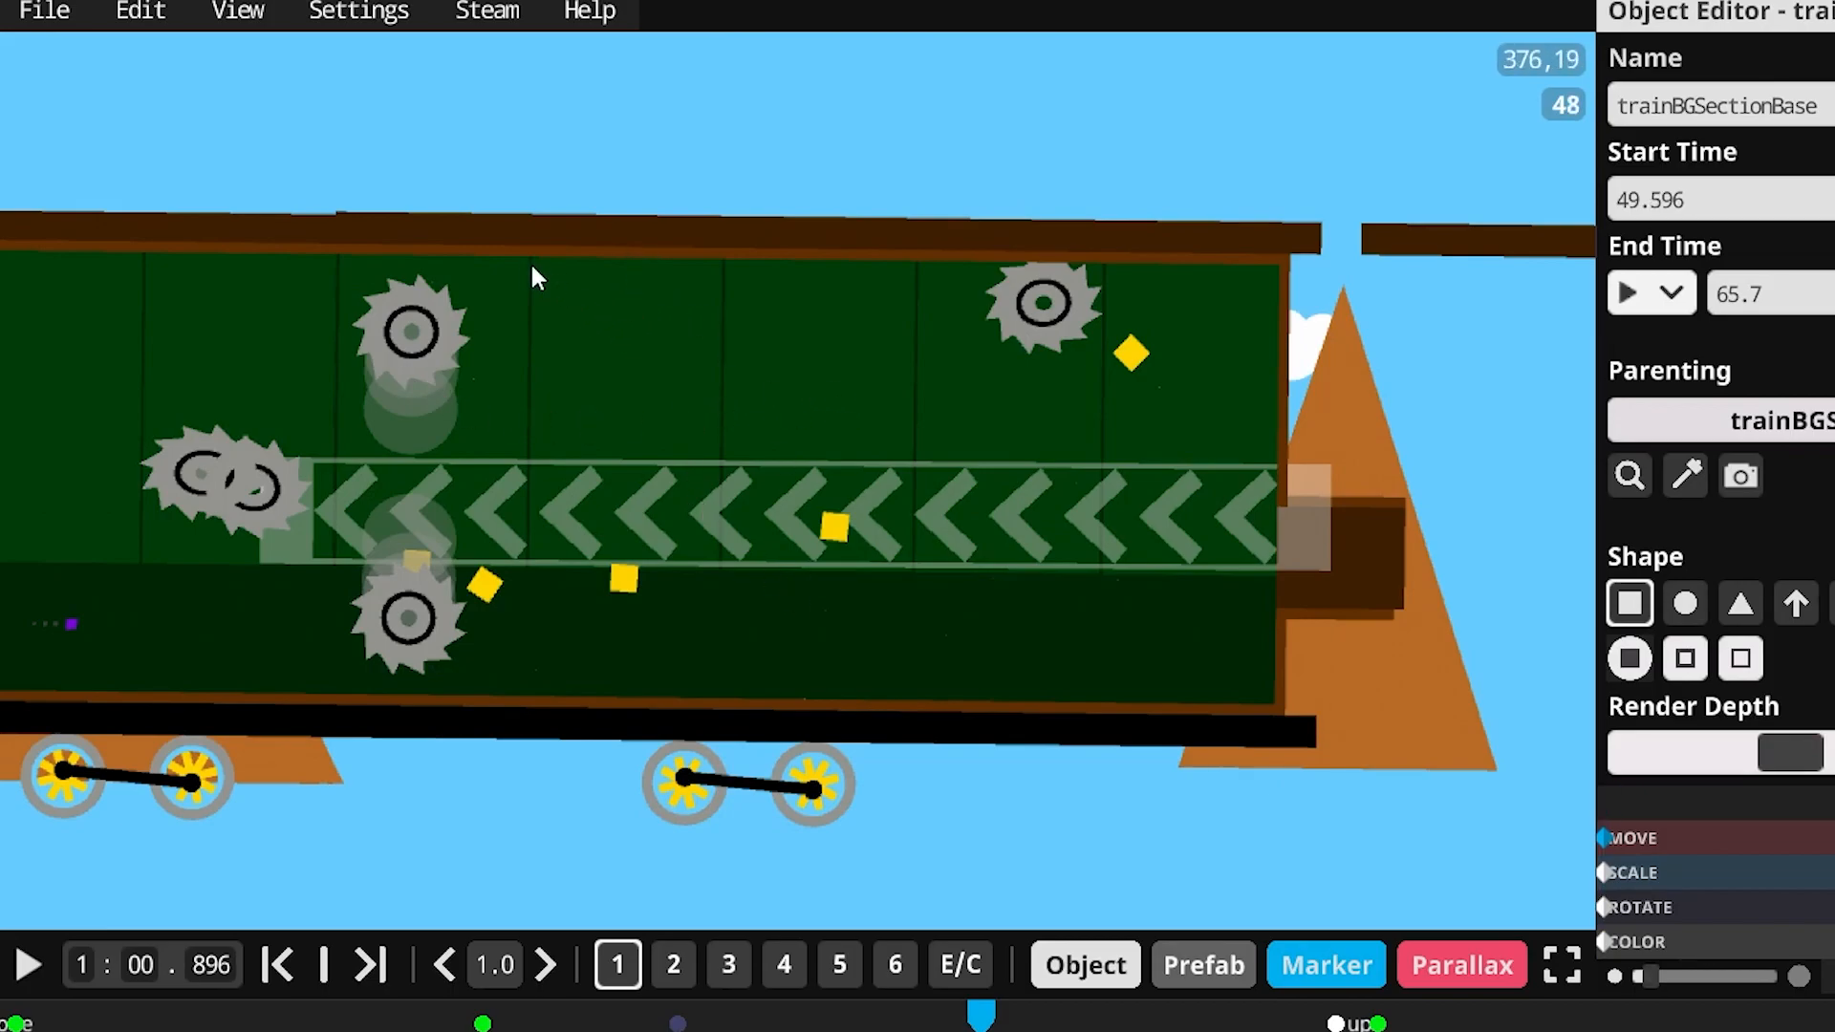
- Play the carriage break-up from about 60.9 s to 64.5 s, and replay it from about 63.2 s
click(31, 966)
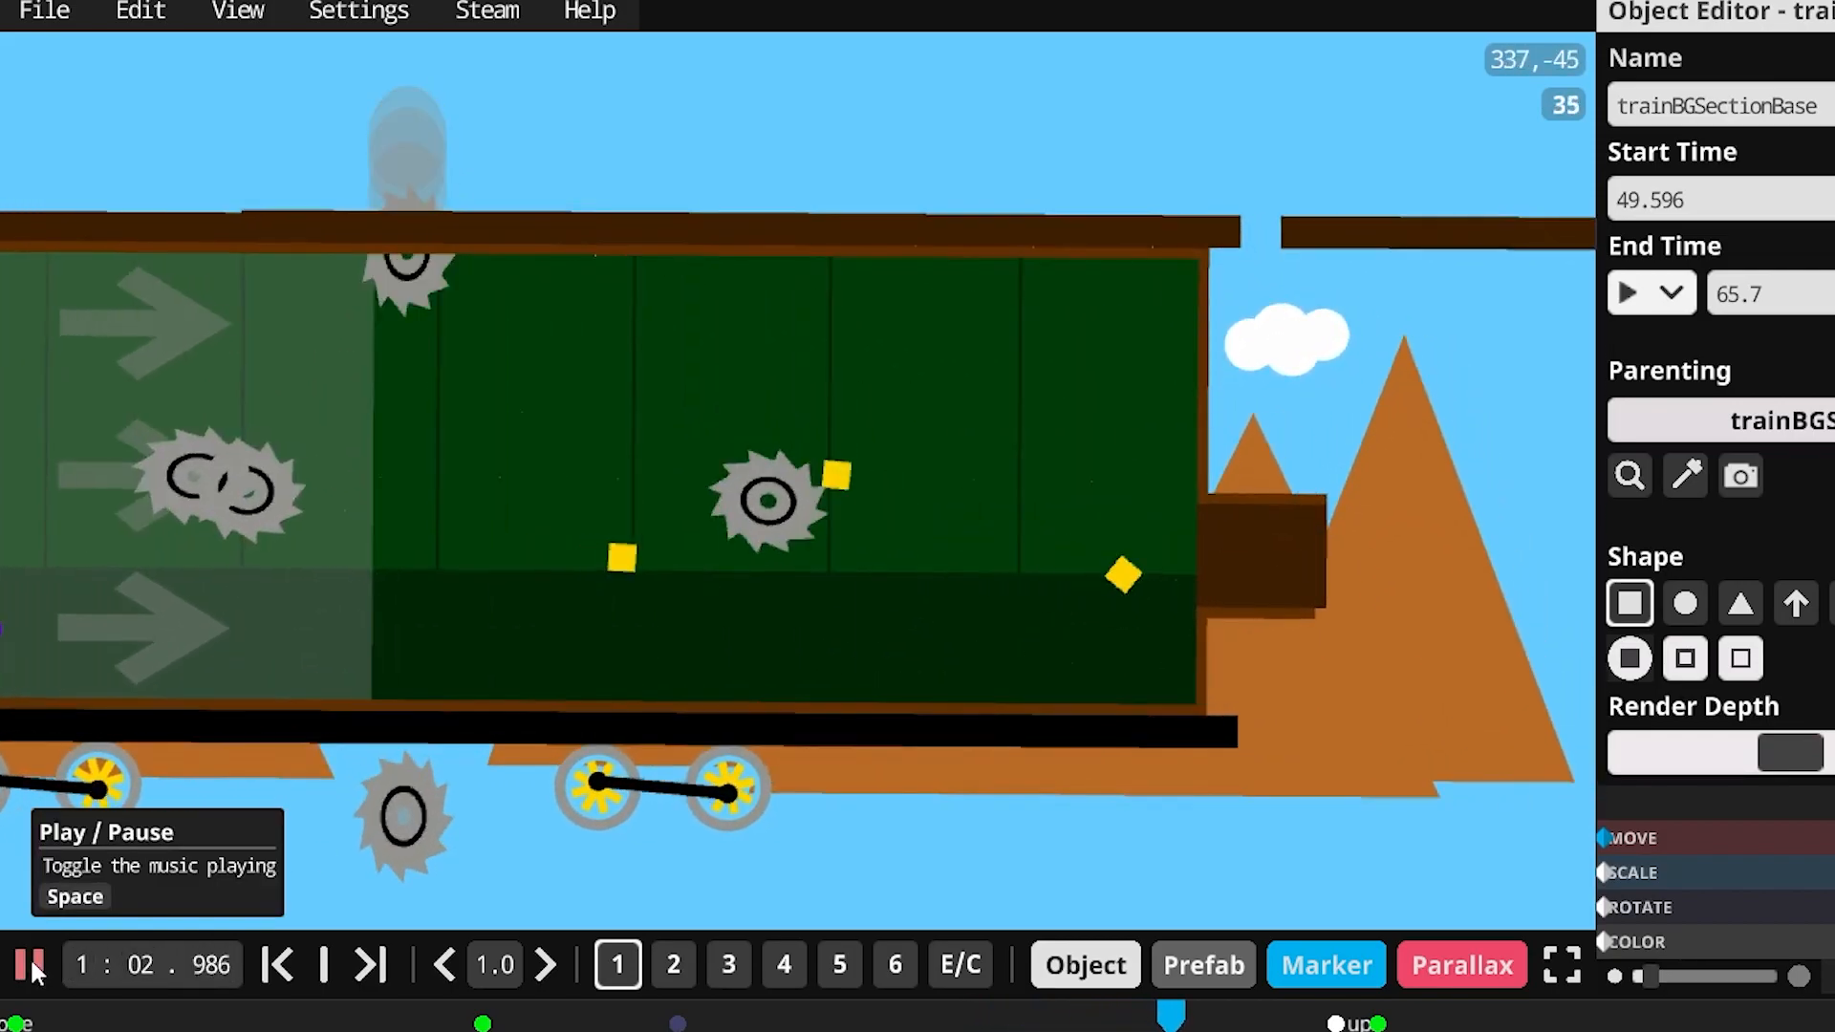
click(32, 968)
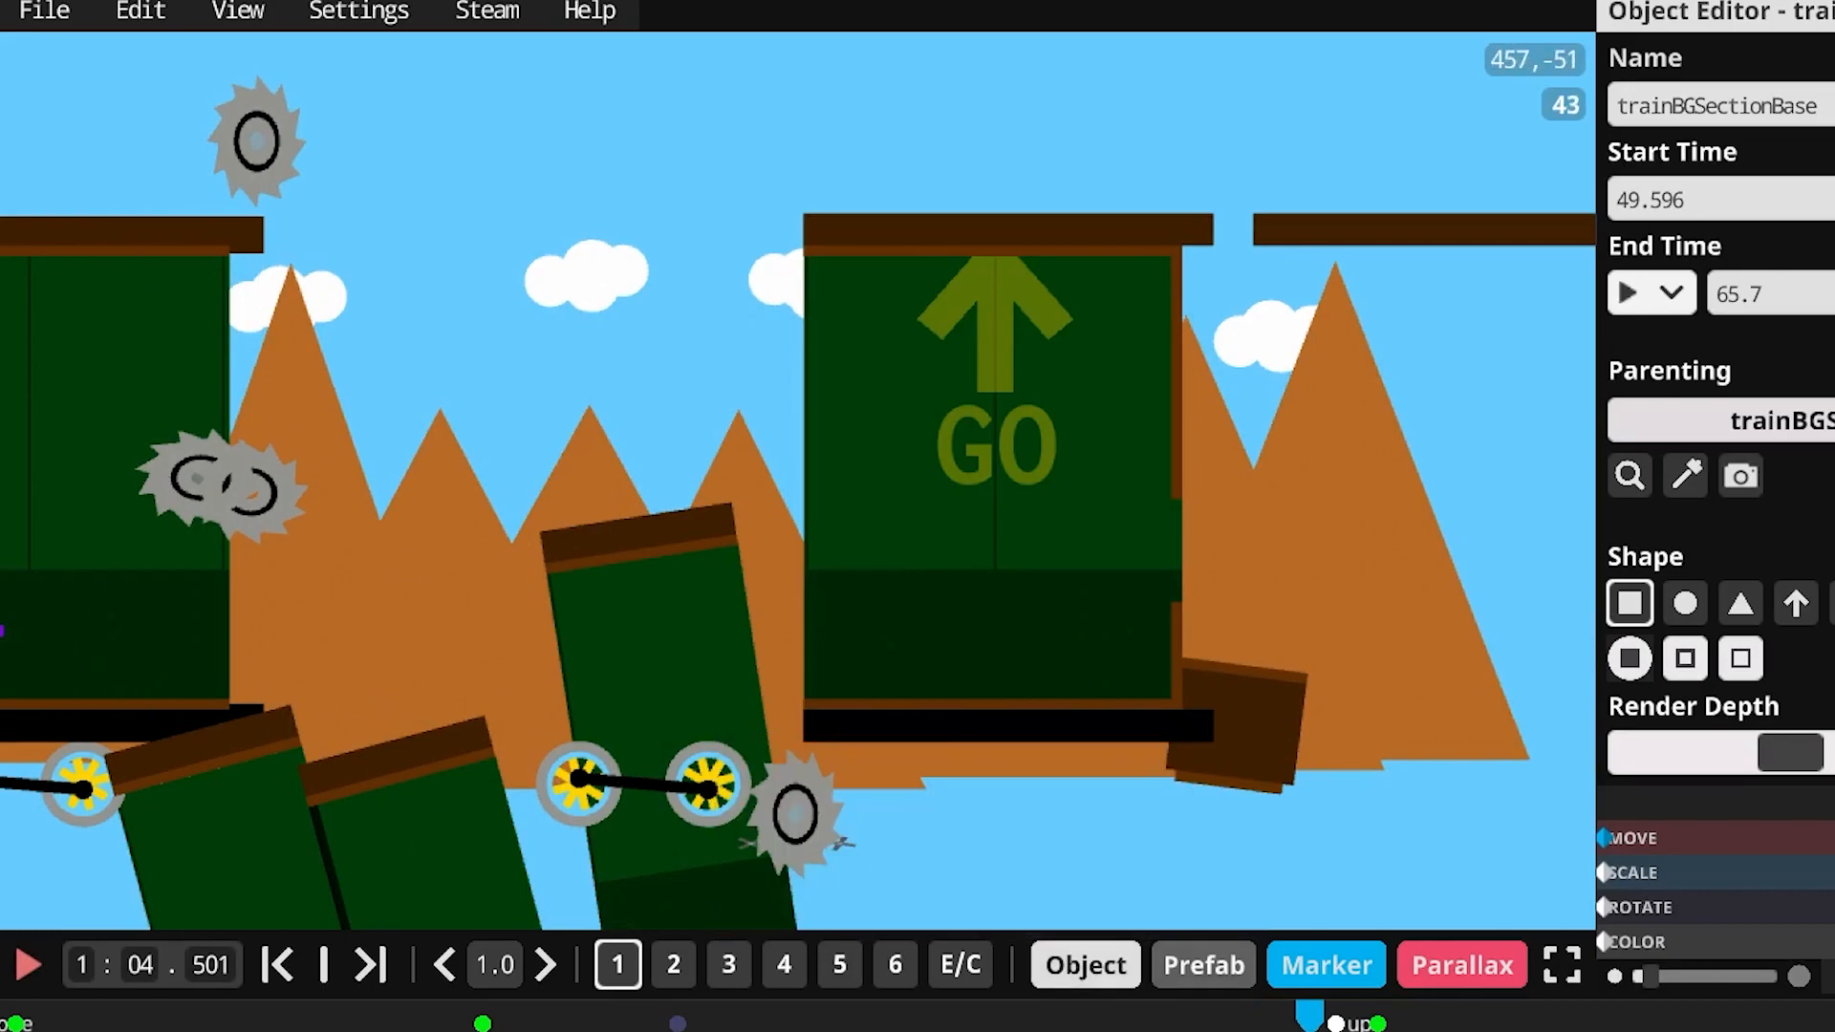
drag(1300, 1008, 1190, 1013)
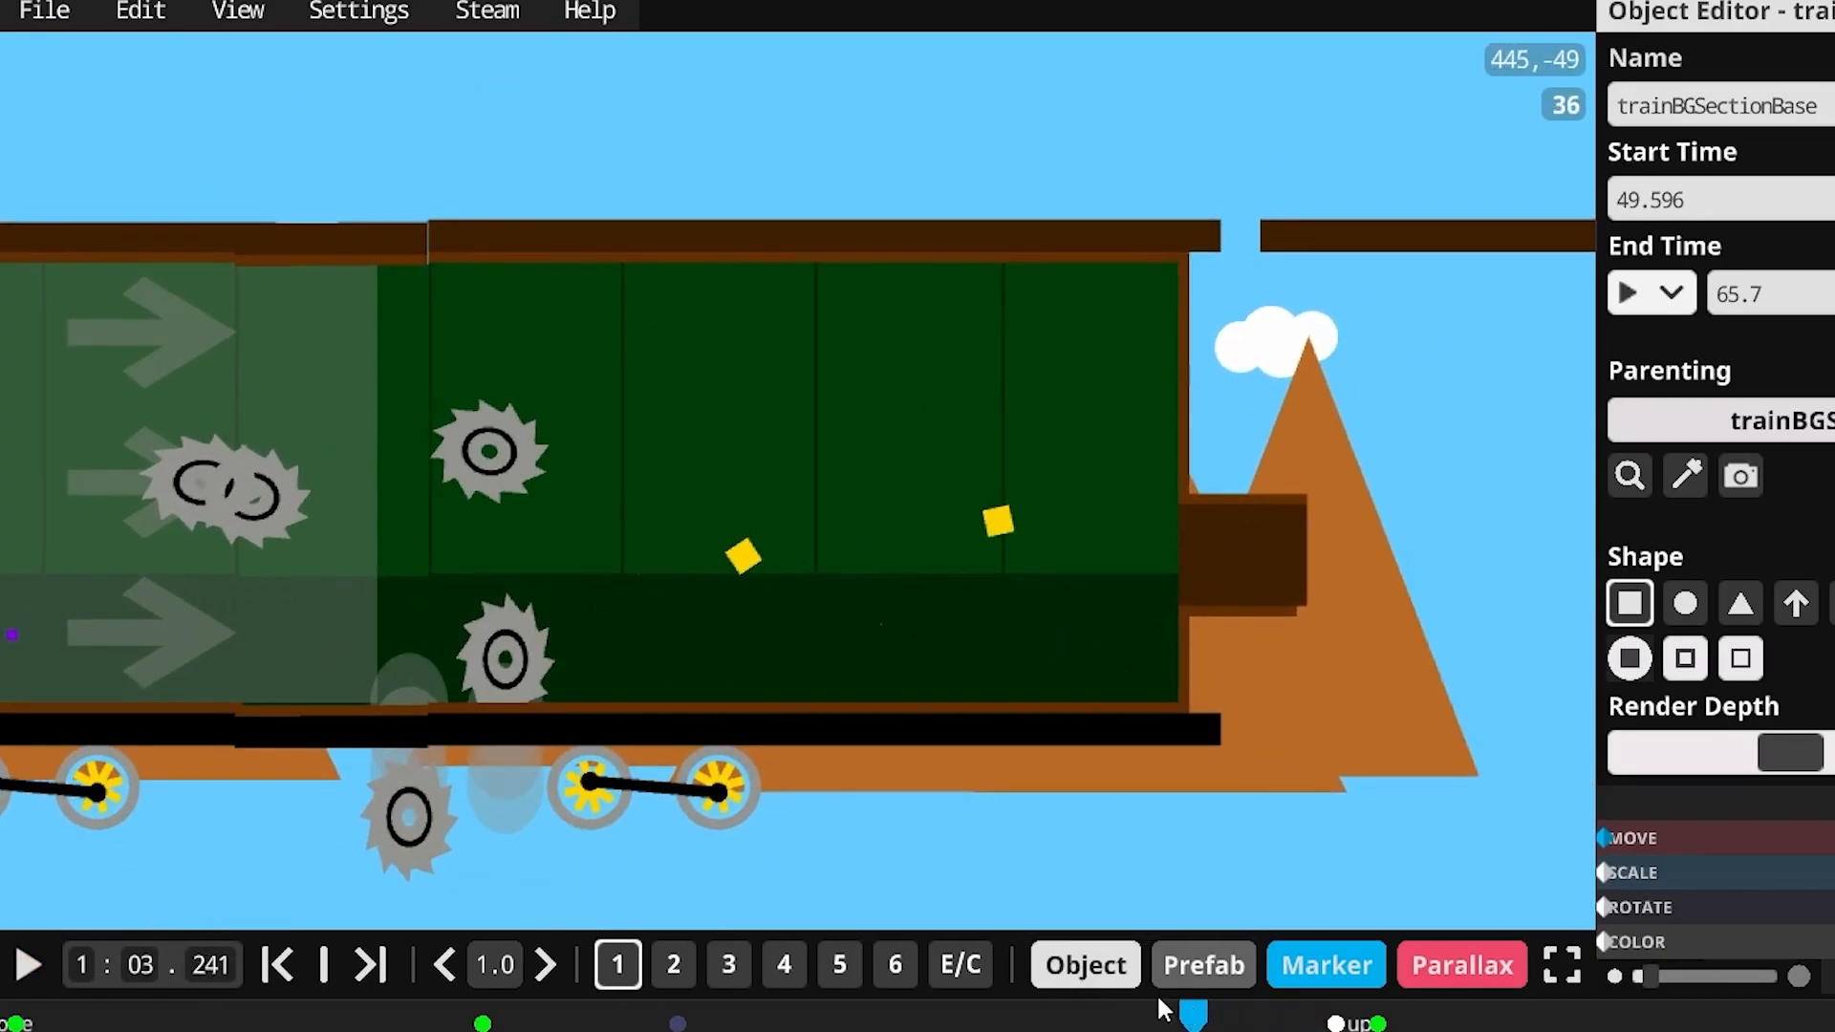
click(30, 966)
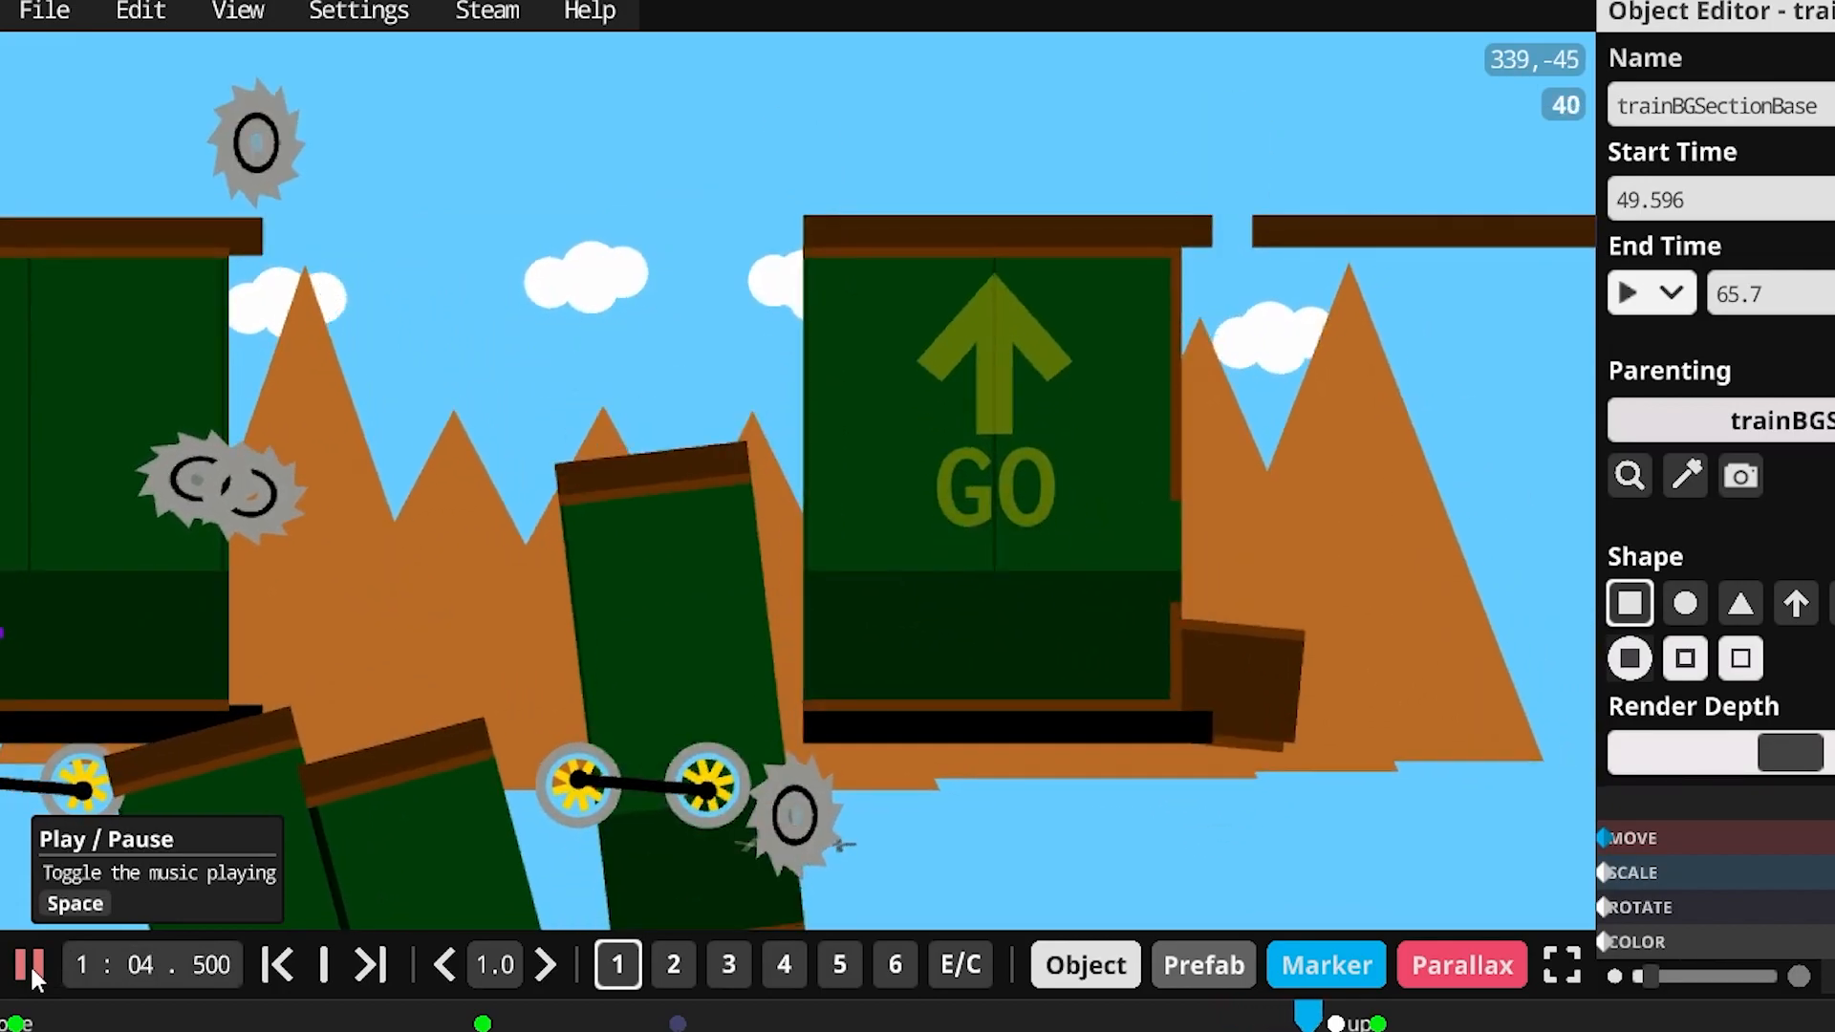
click(30, 965)
- Replay the falling carriage sections from about 63.8 s and from a slightly earlier point, pausing at about 64.7 s
click(1243, 1011)
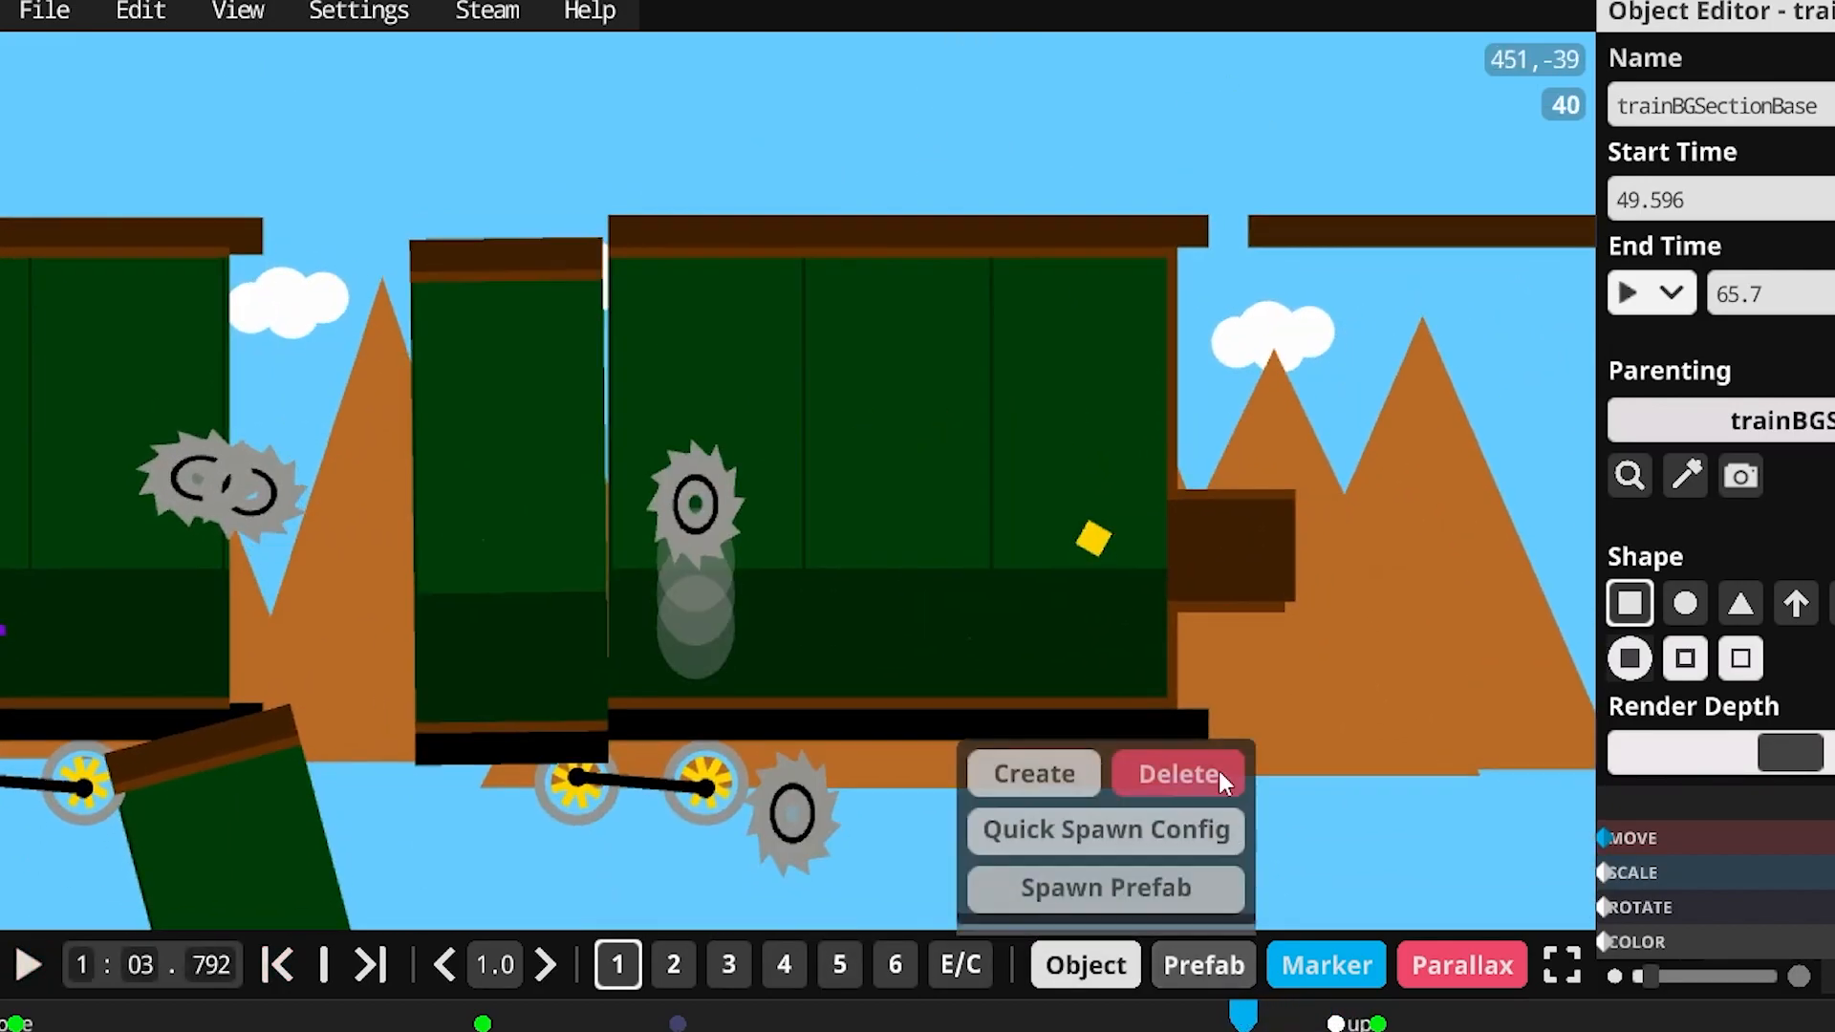
click(30, 965)
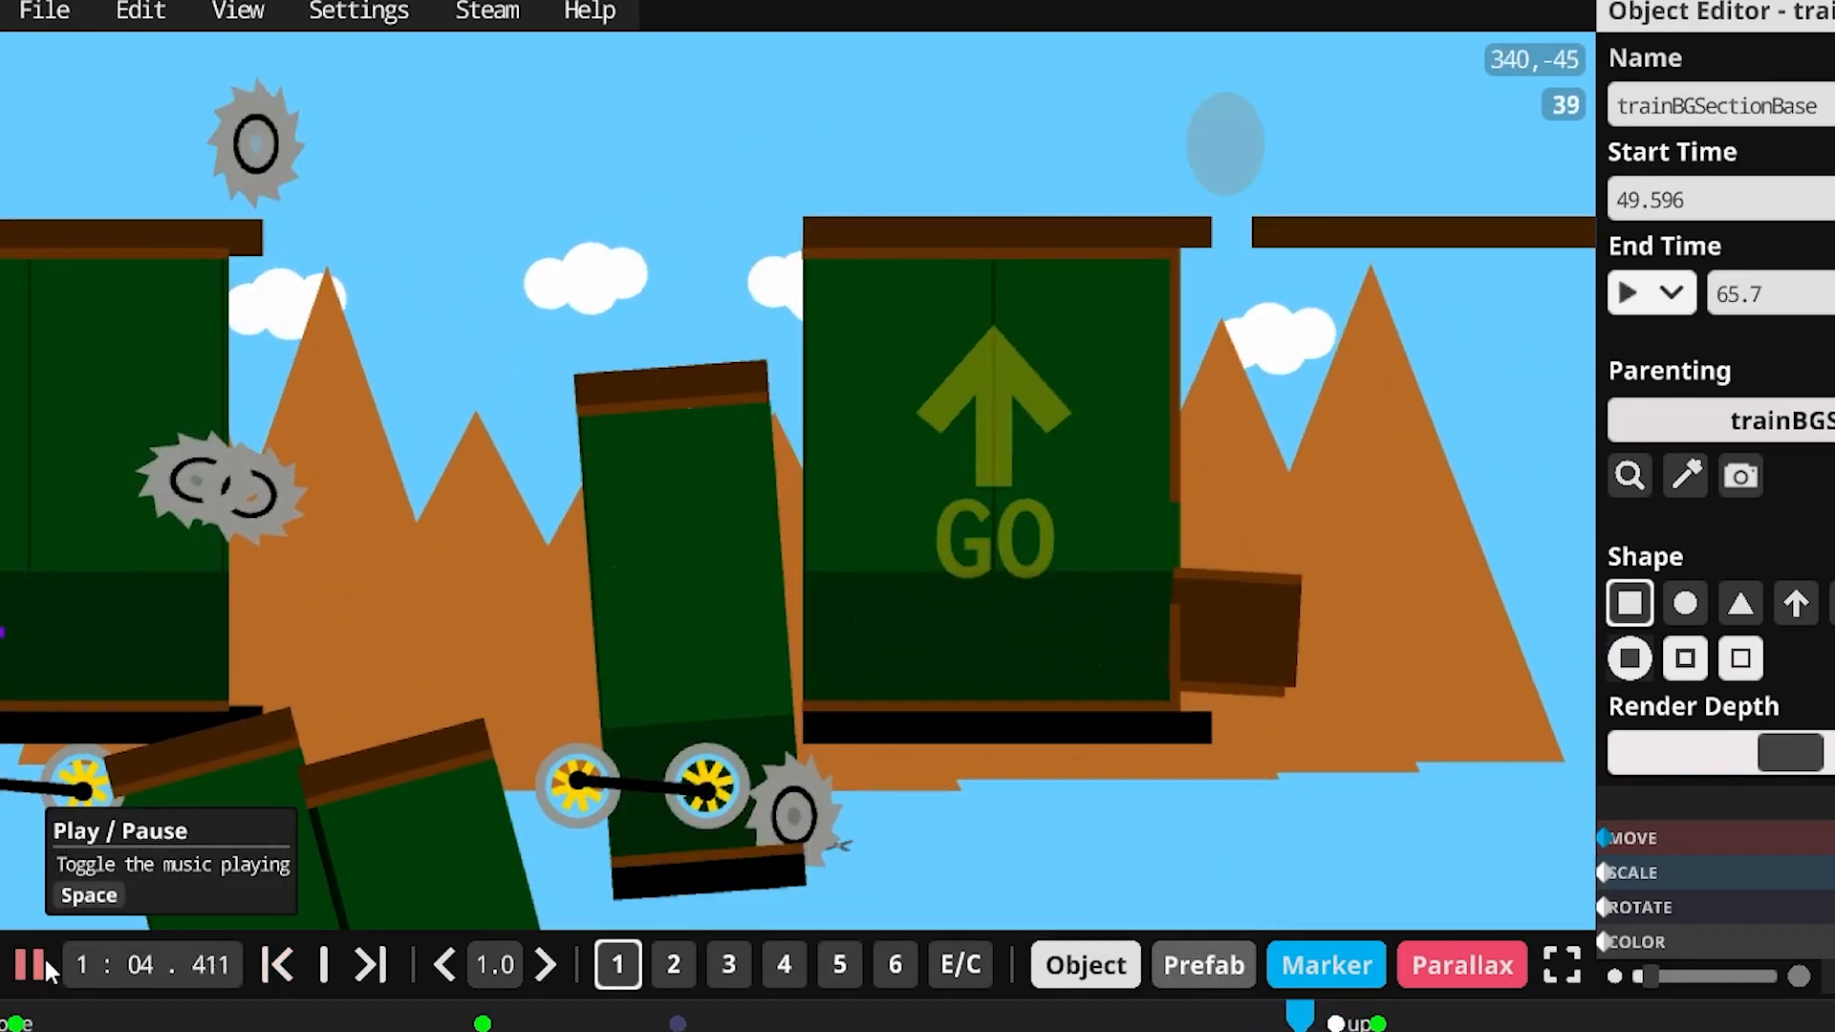
drag(1311, 1015, 1189, 1015)
click(39, 966)
click(38, 964)
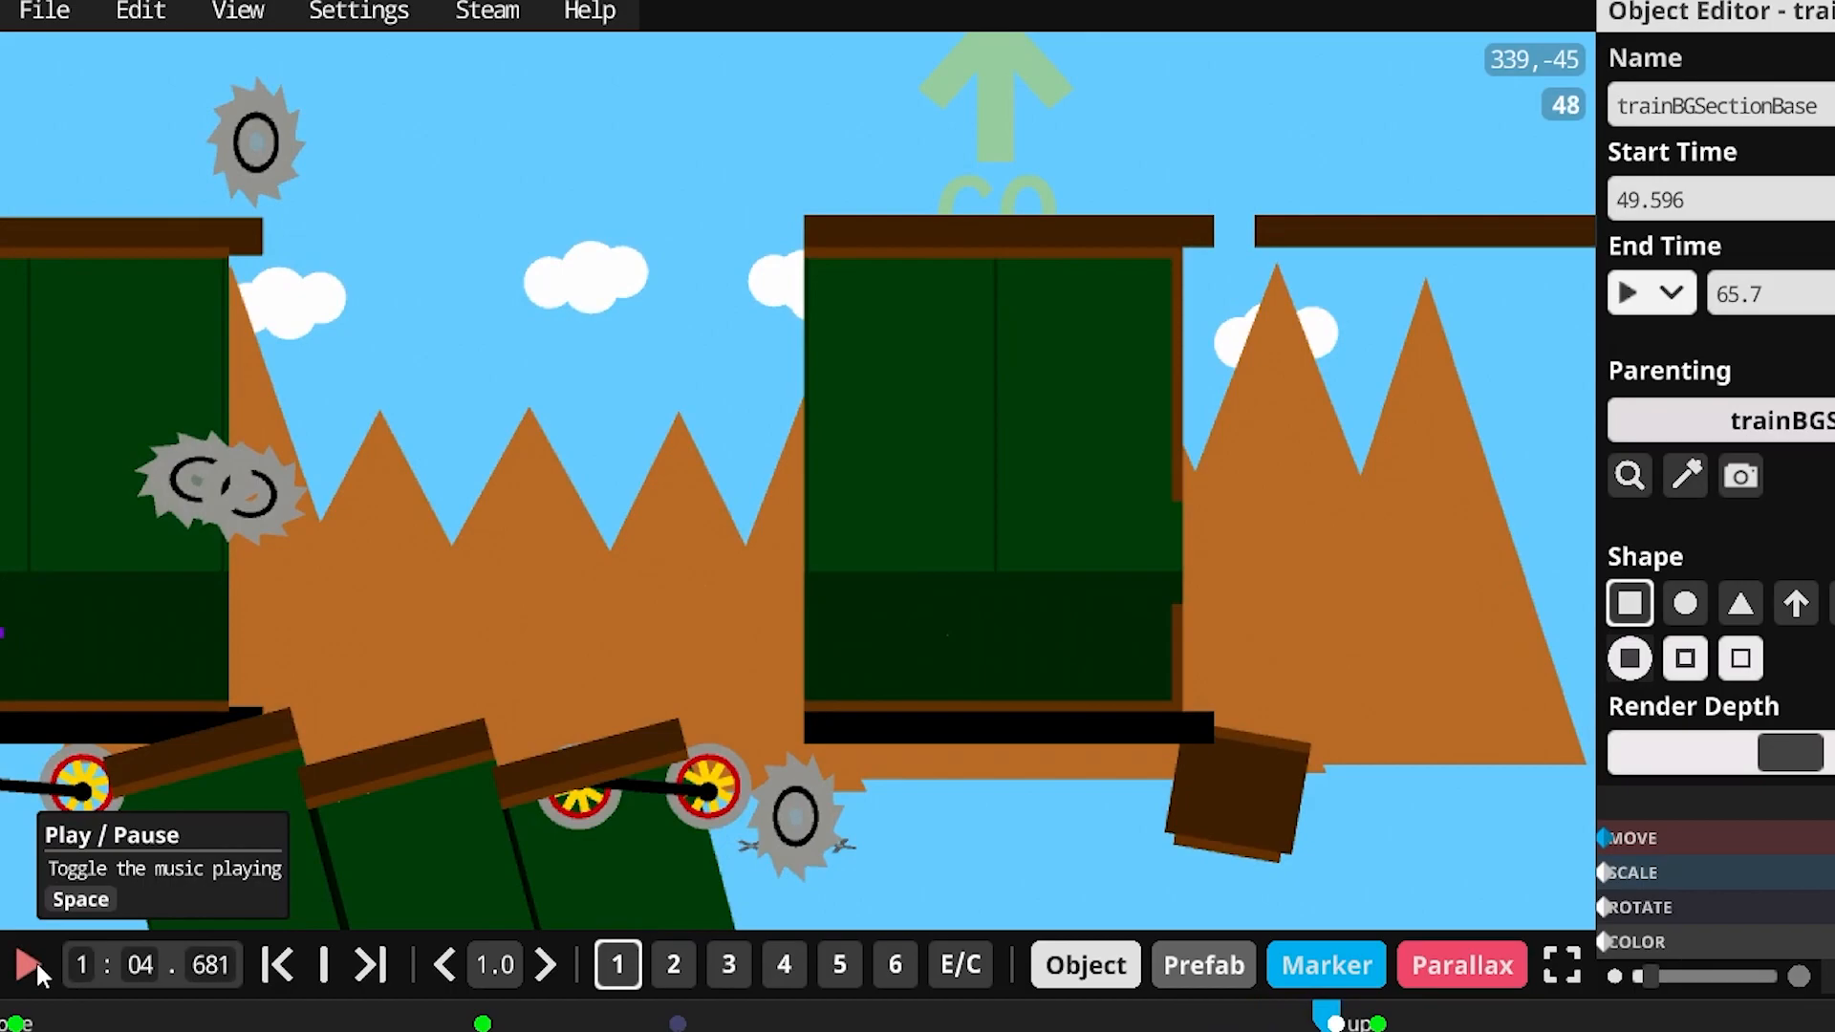
- Play the upward move out of the carriage repeatedly from about 64.7 s, pausing at about 65.6 s and 65.7 s
click(37, 963)
click(36, 964)
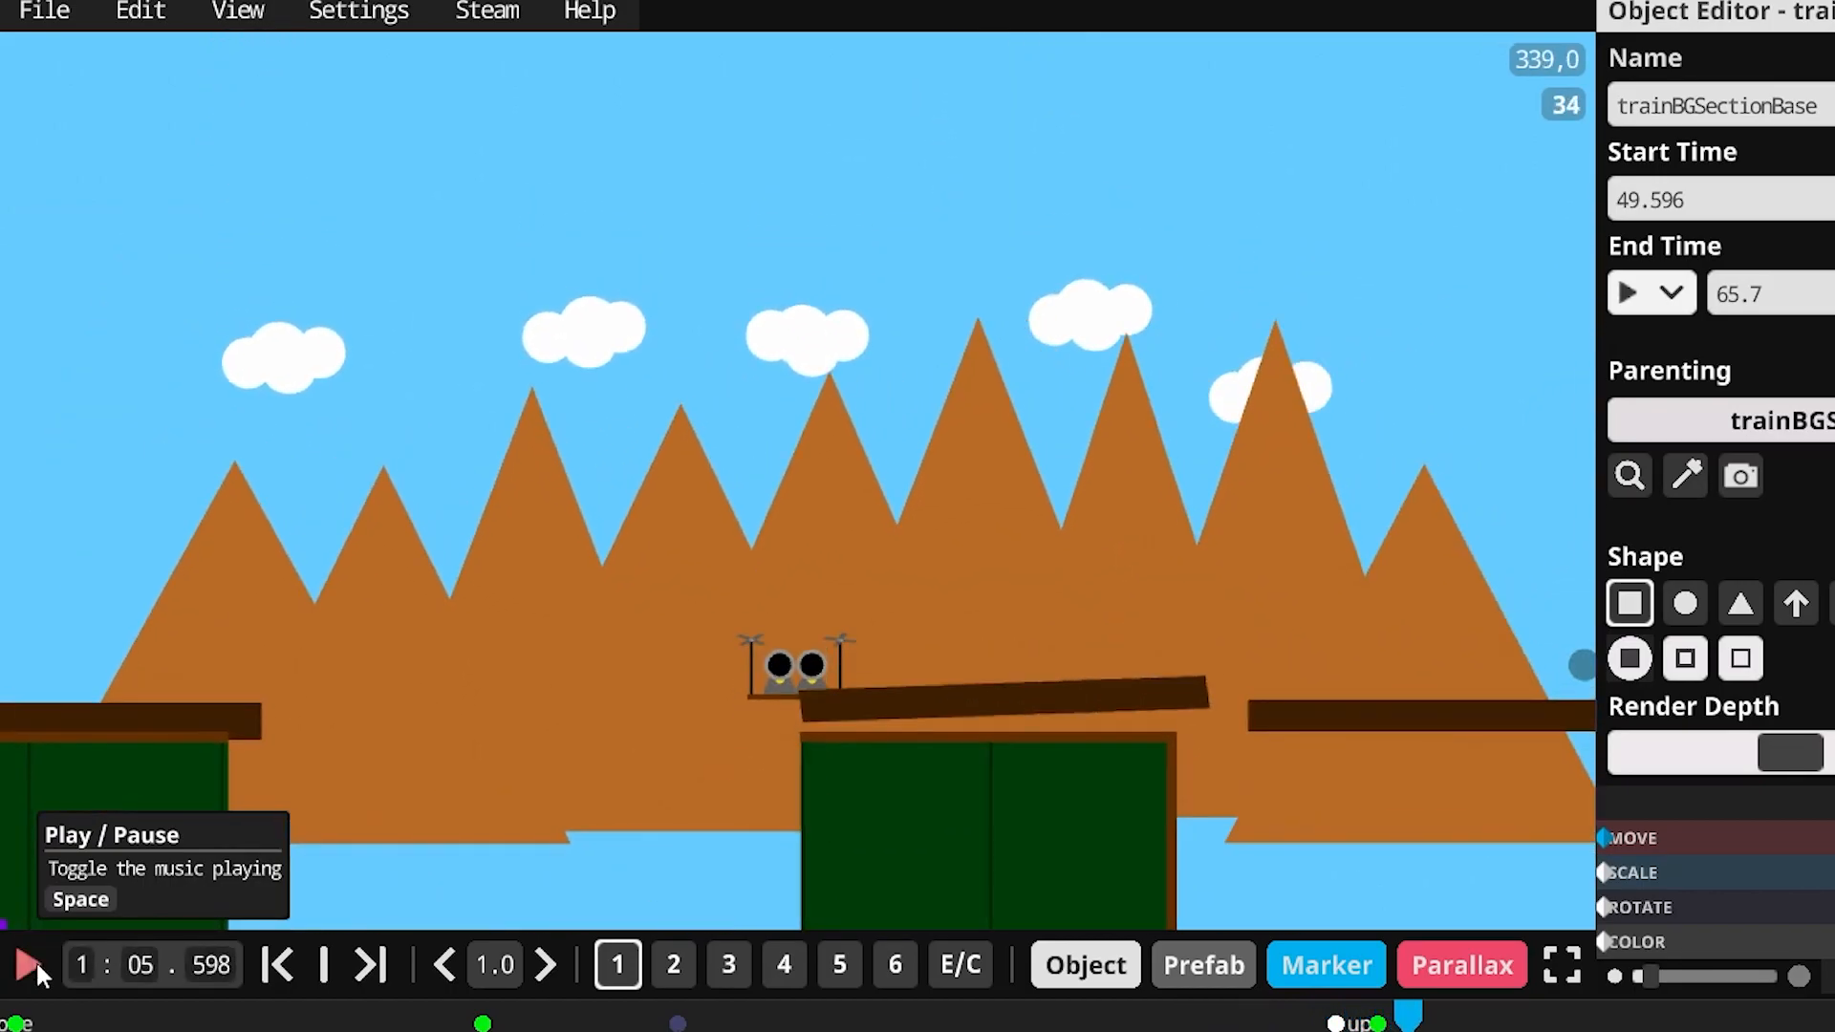
drag(1409, 1015, 1329, 1020)
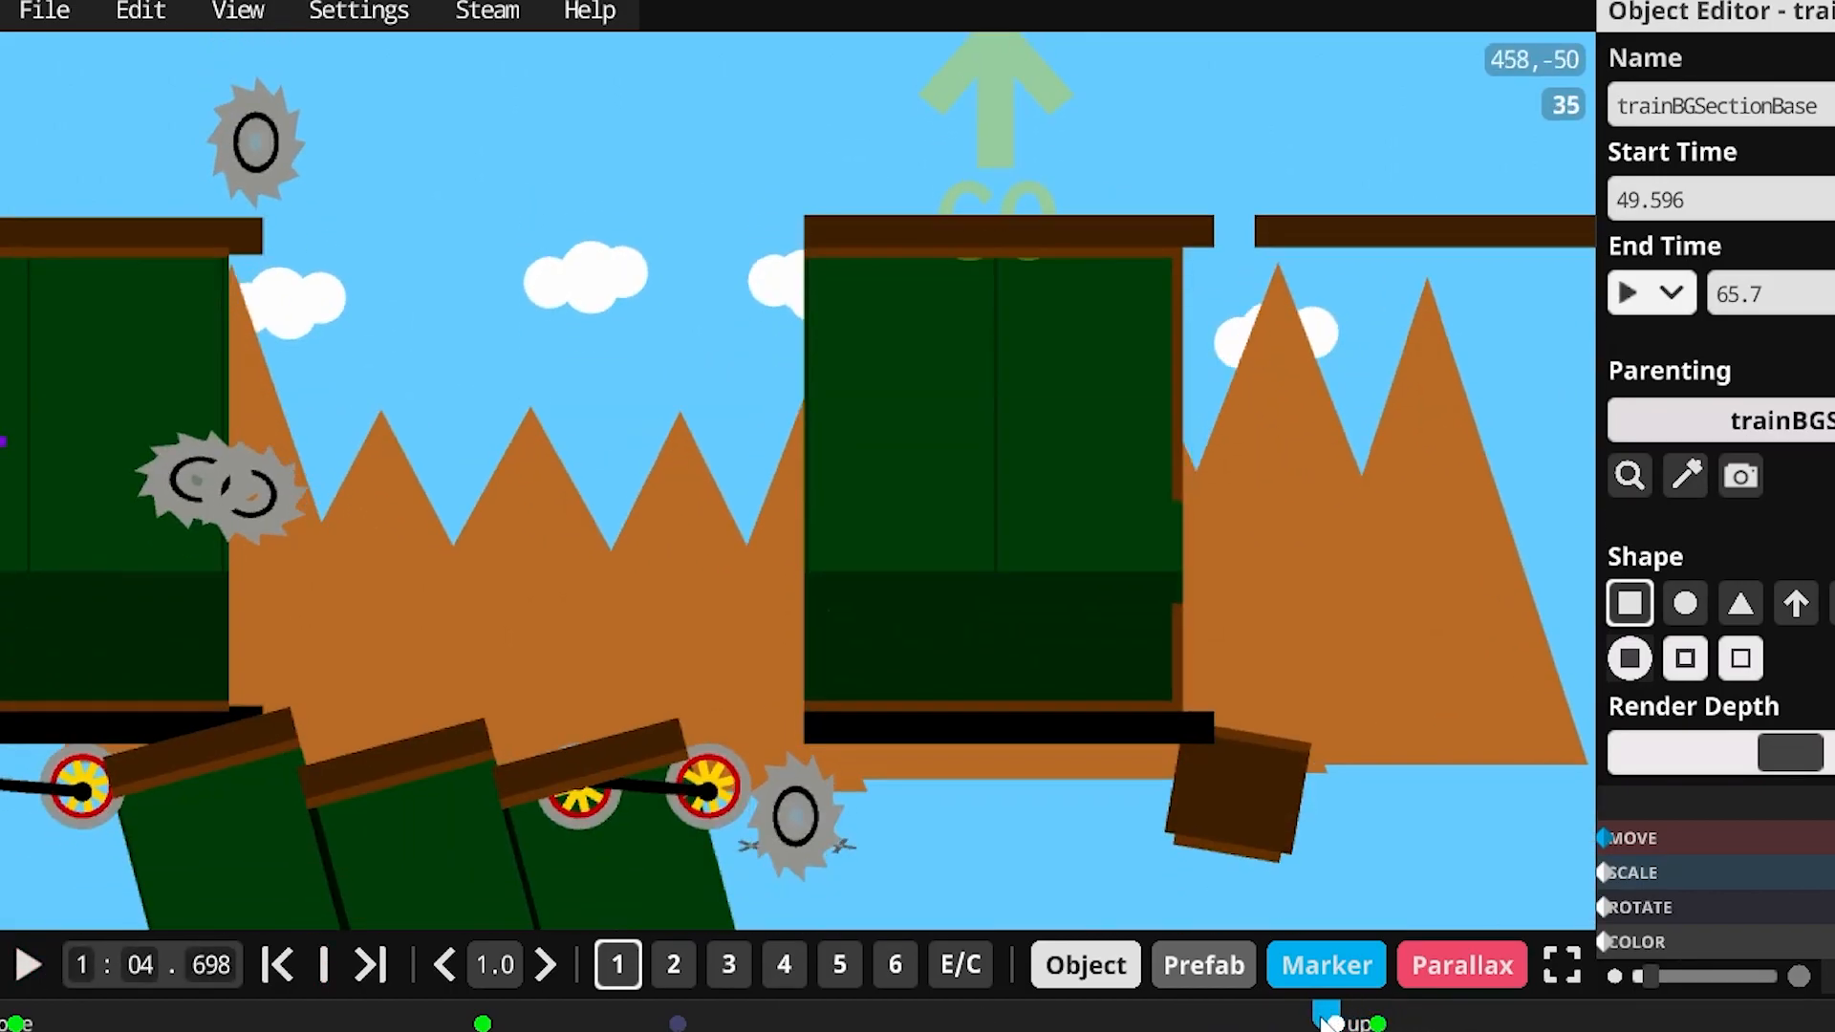
click(27, 966)
click(27, 966)
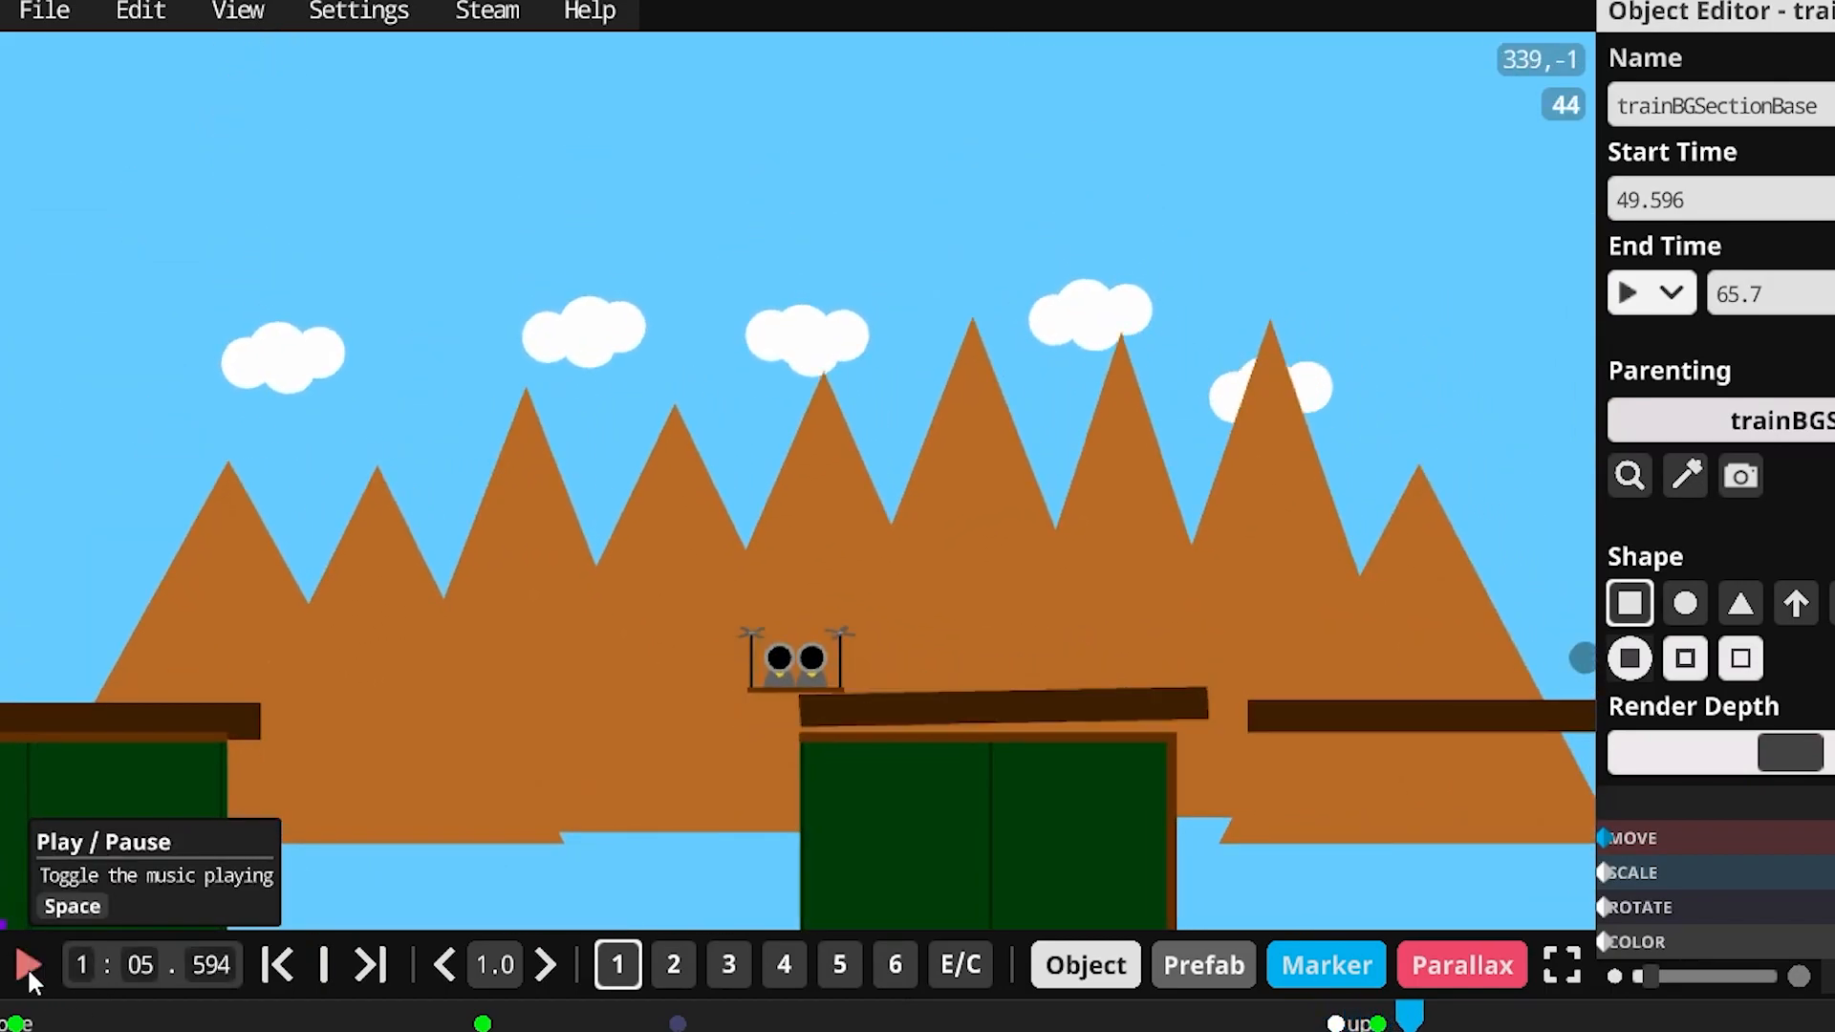
drag(1409, 1015, 1306, 1024)
click(21, 980)
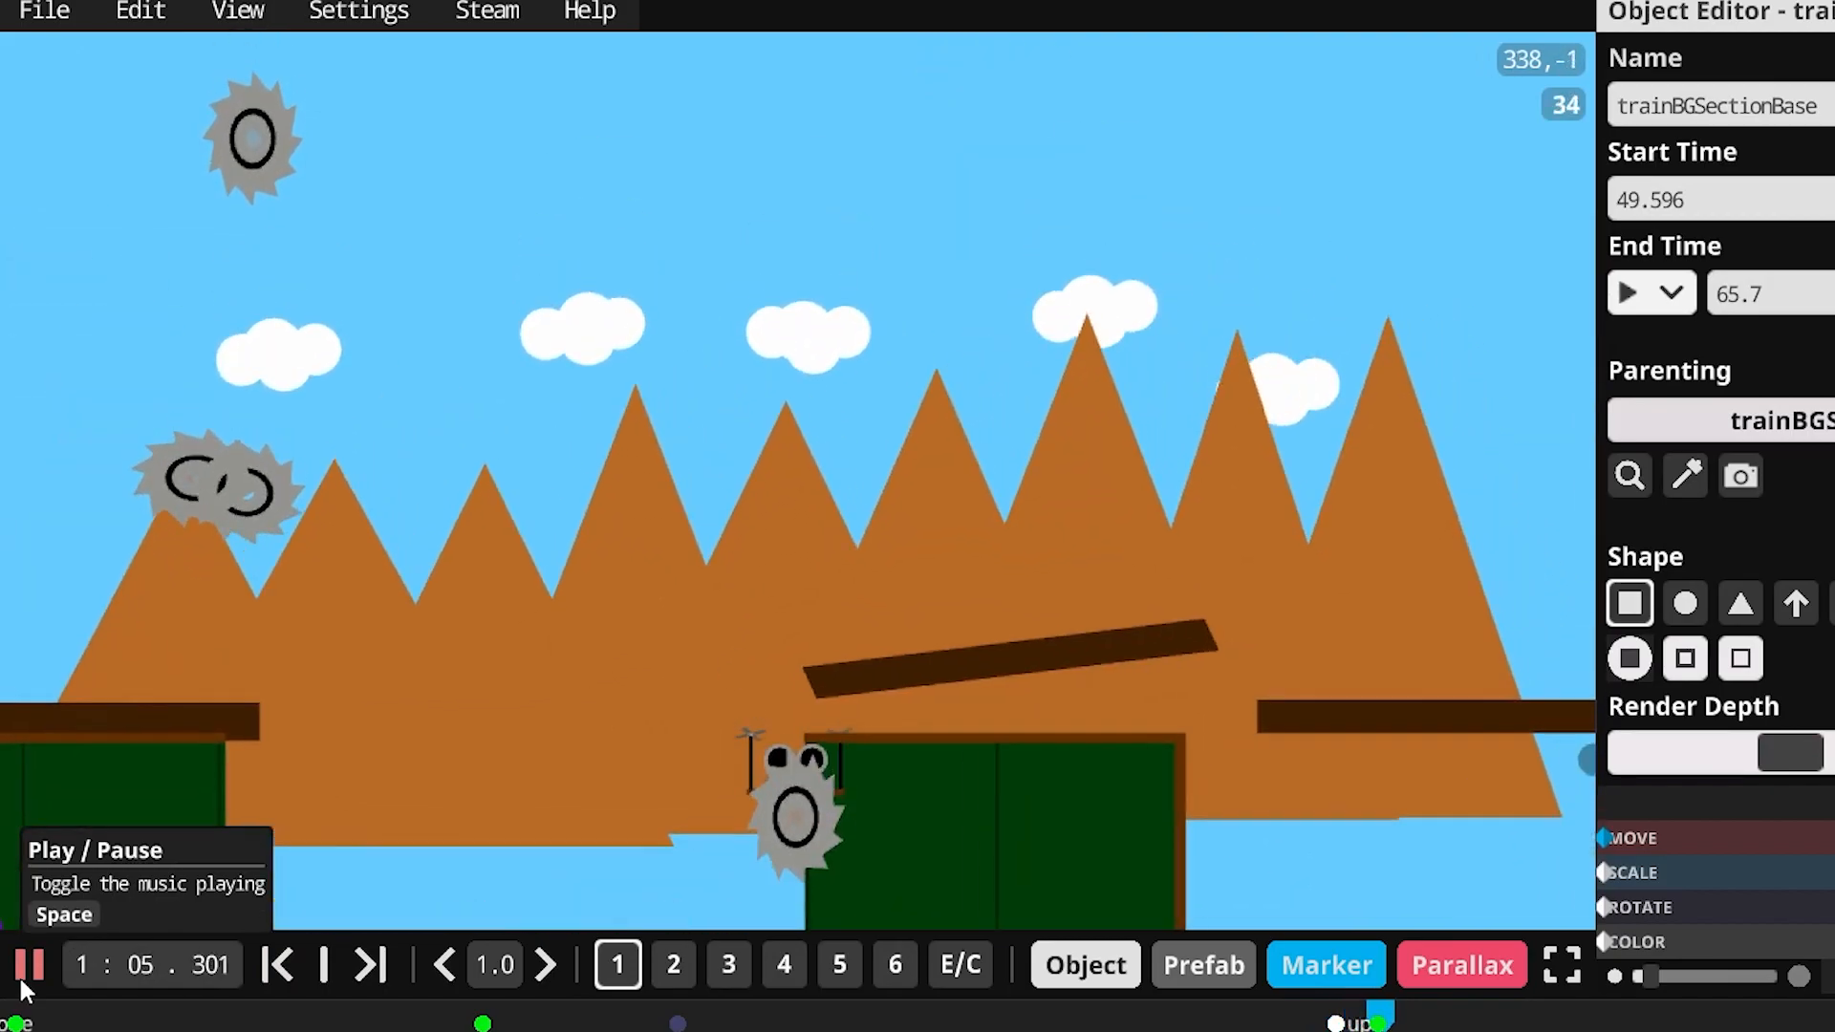
click(21, 980)
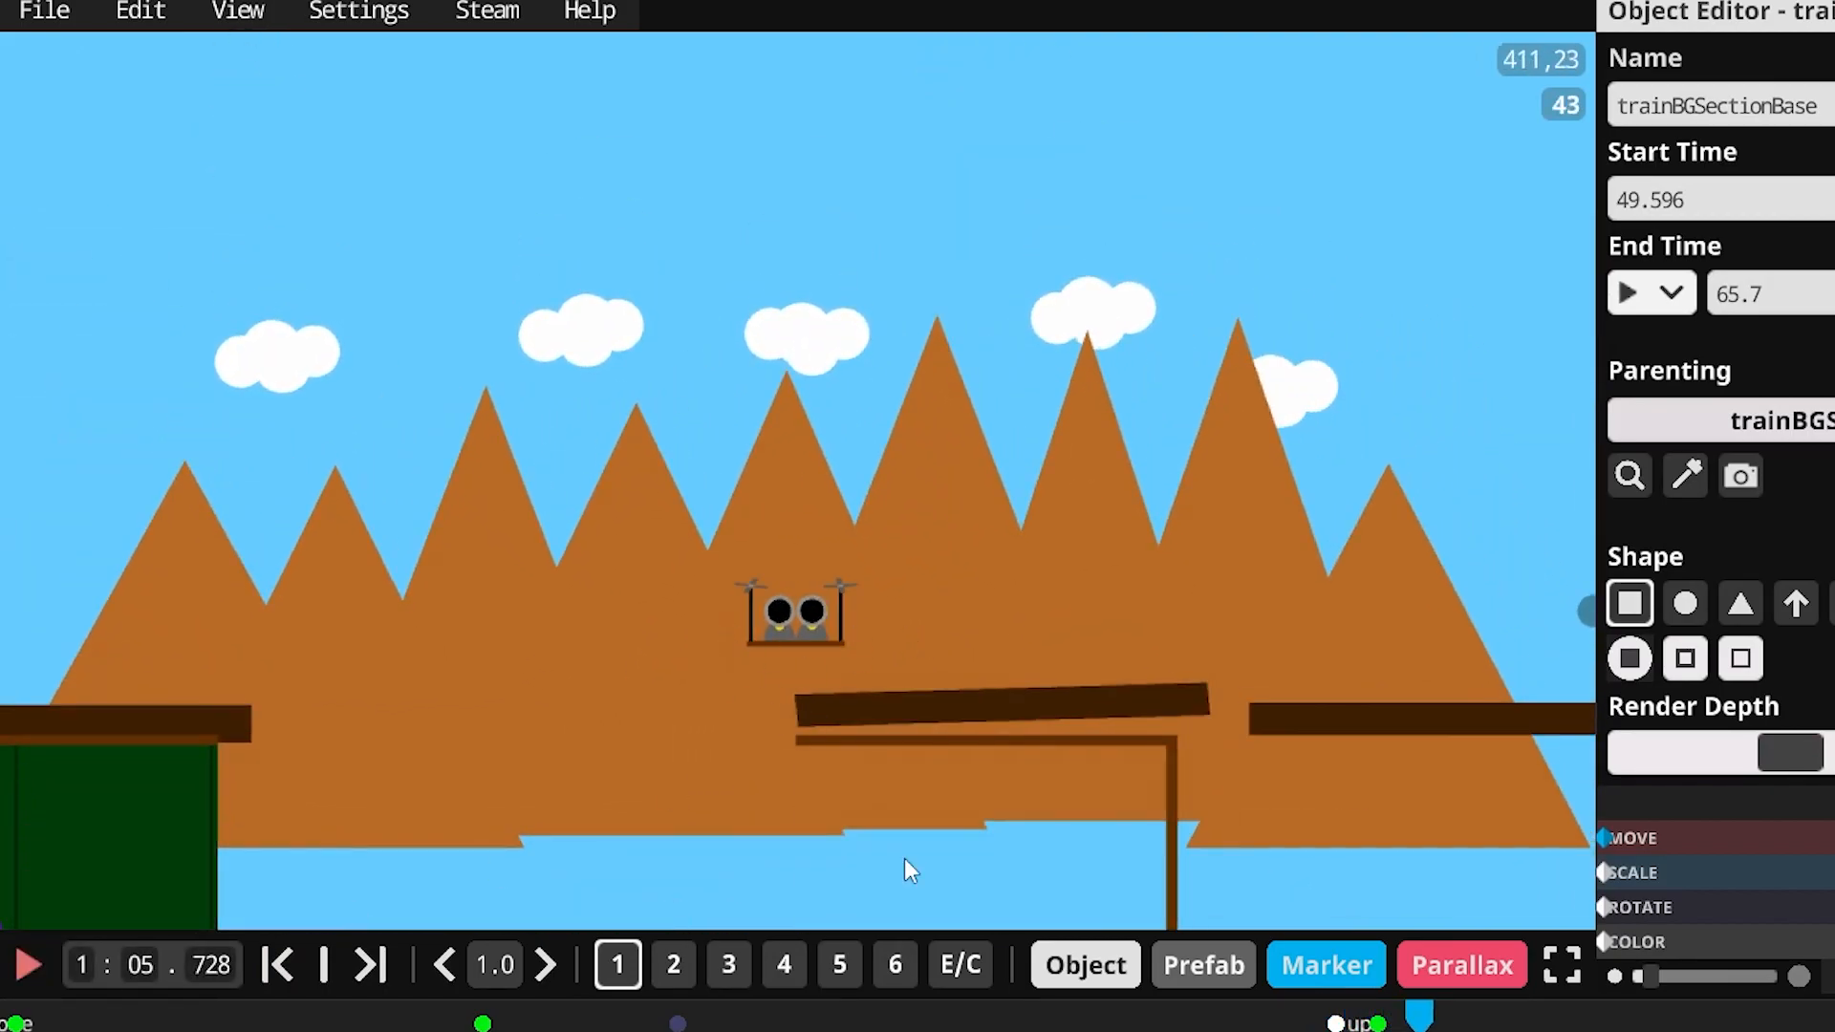
- Play the flying cannon section above the train from about 65.7 s, pausing at about 69.2 s, 70.7 s and 71.7 s
scroll(994, 1019, down, 3)
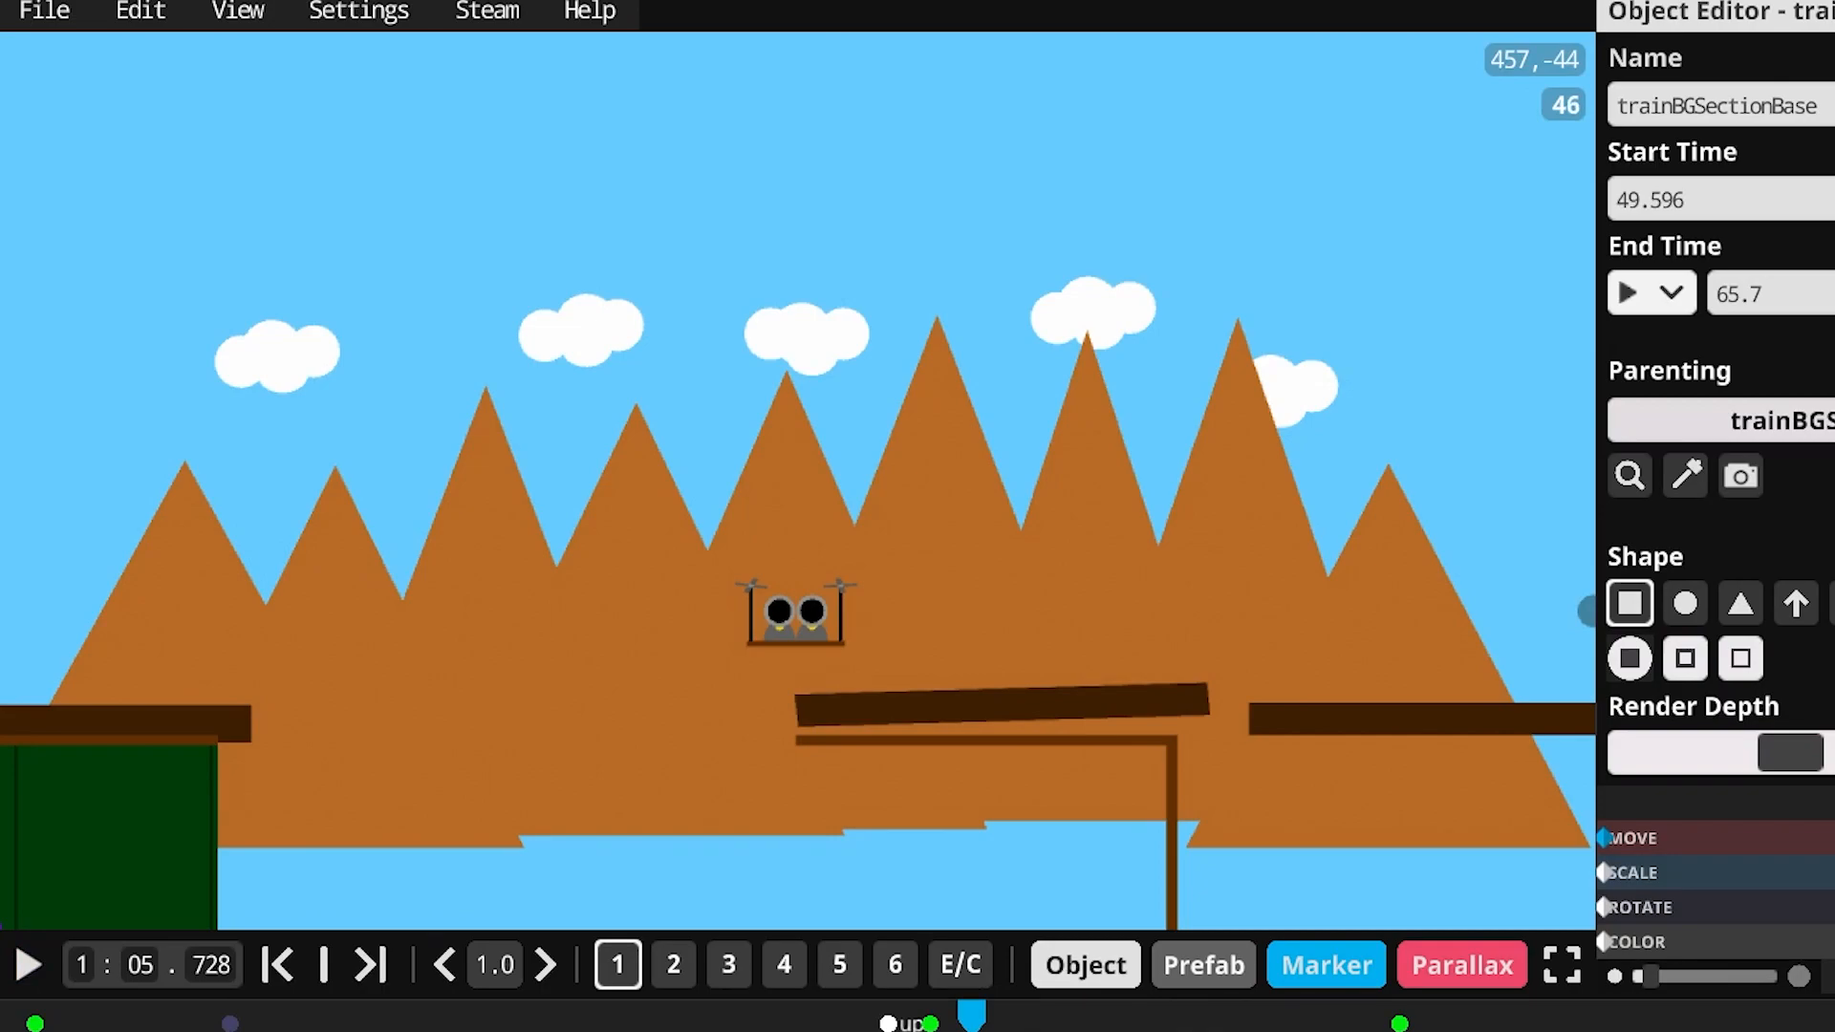
click(53, 965)
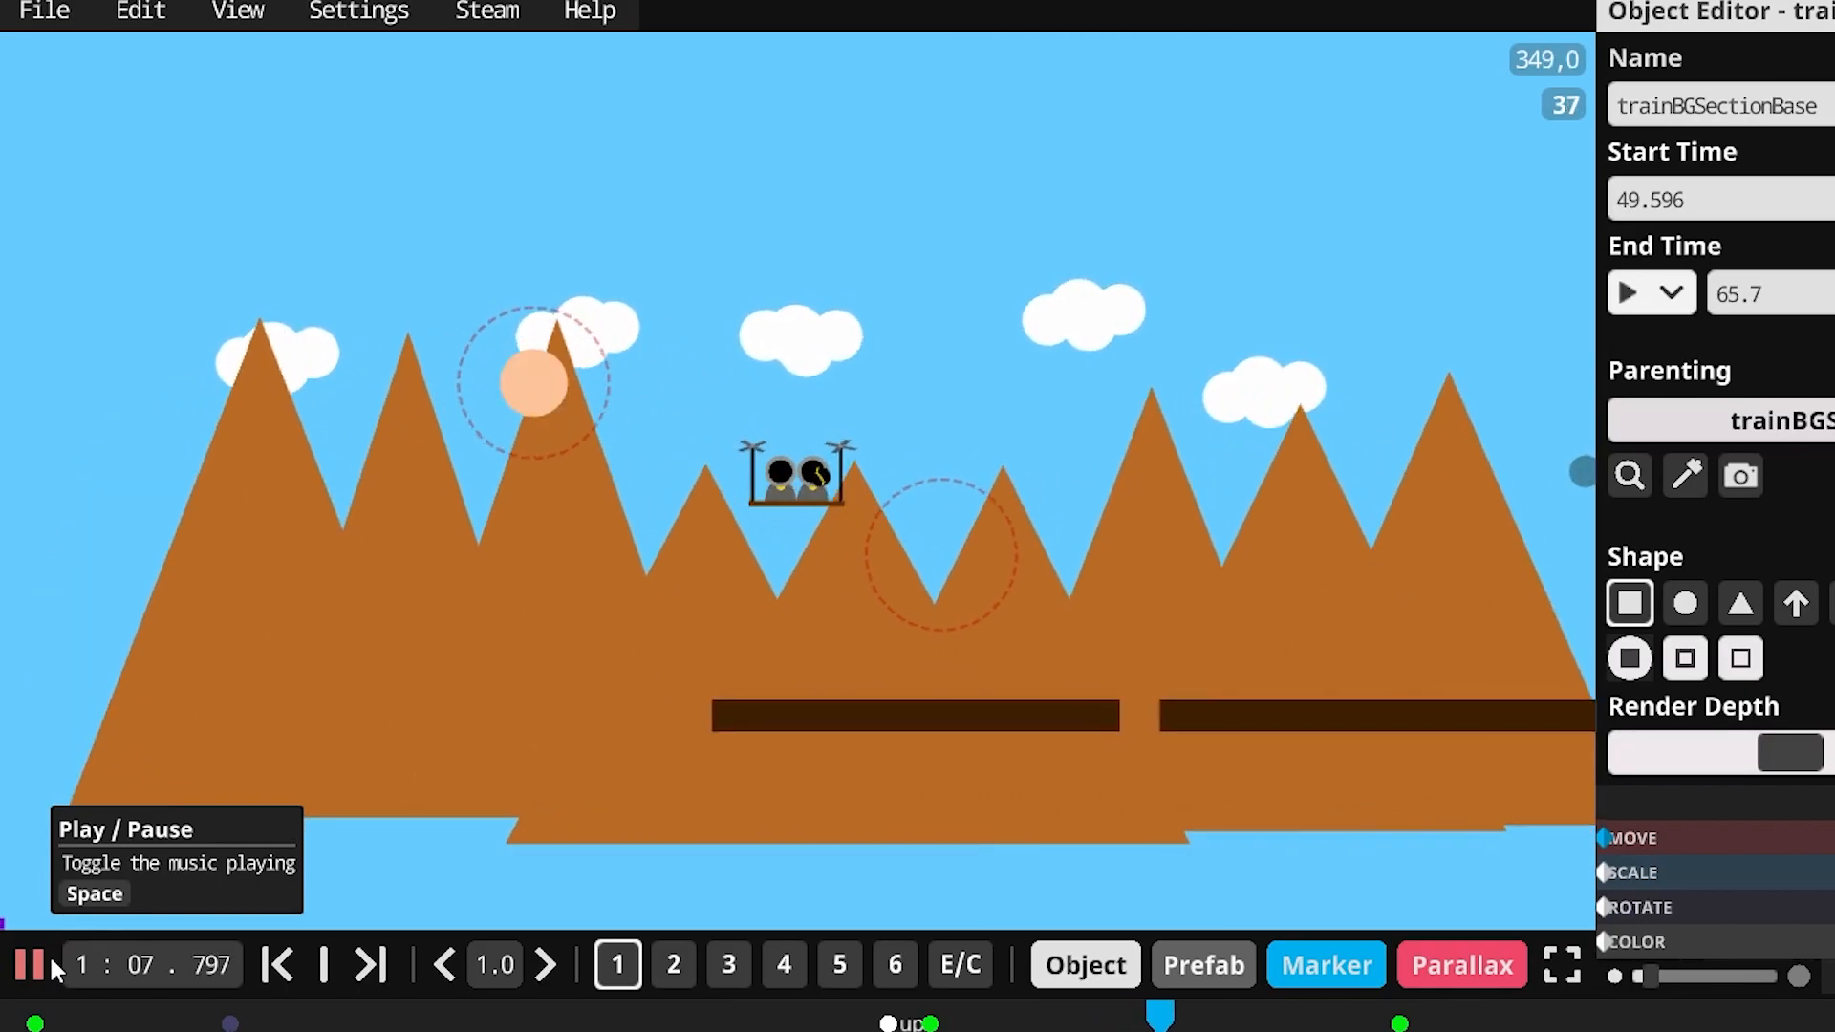
click(53, 964)
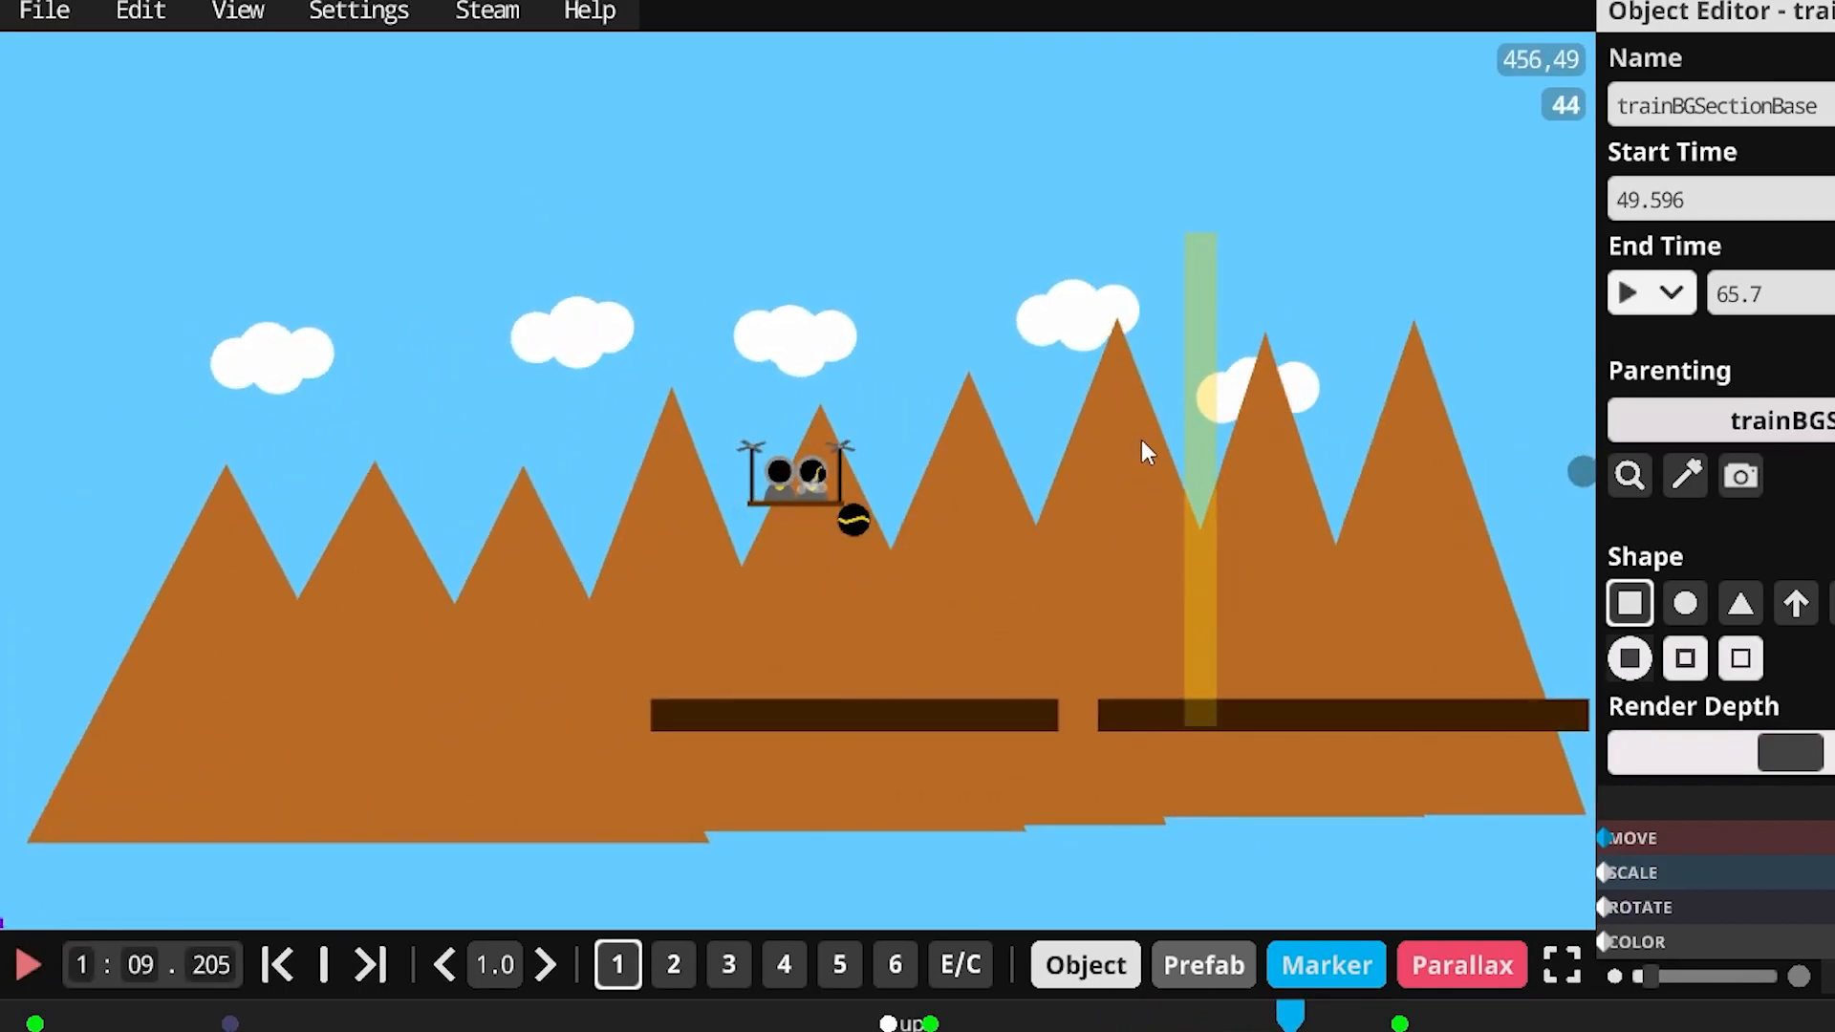
click(25, 965)
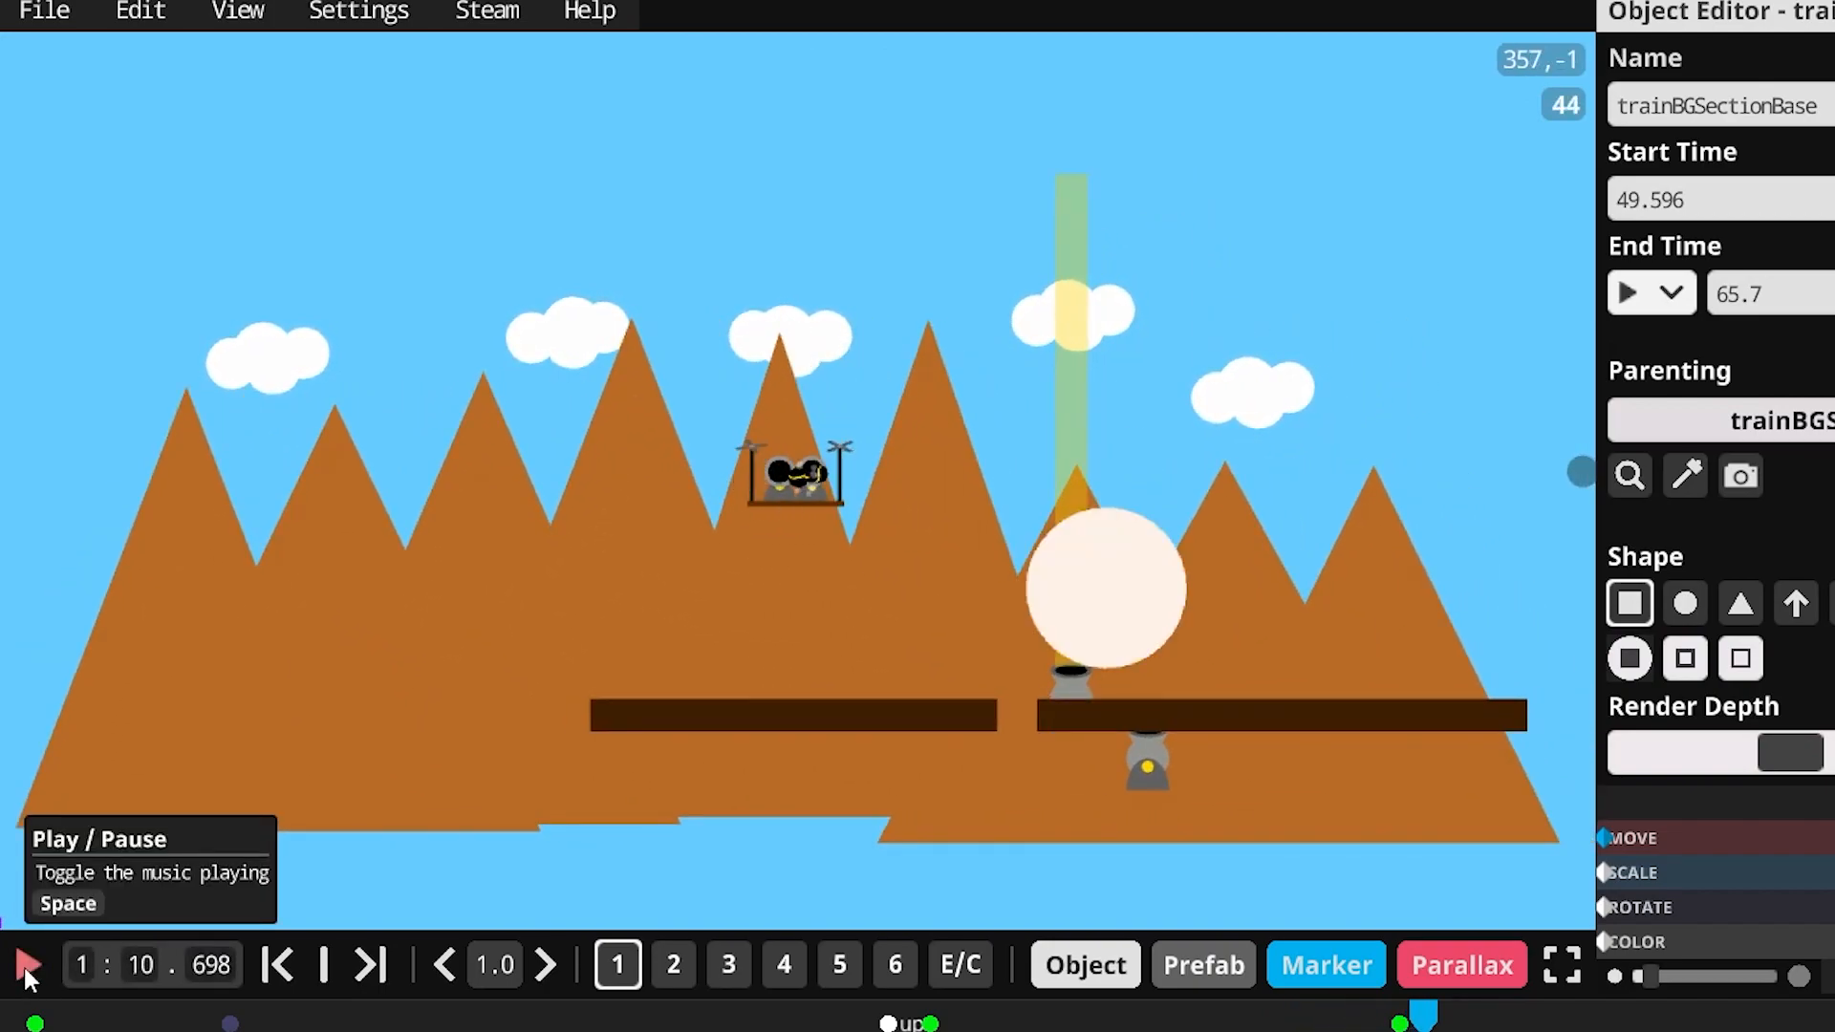
click(23, 964)
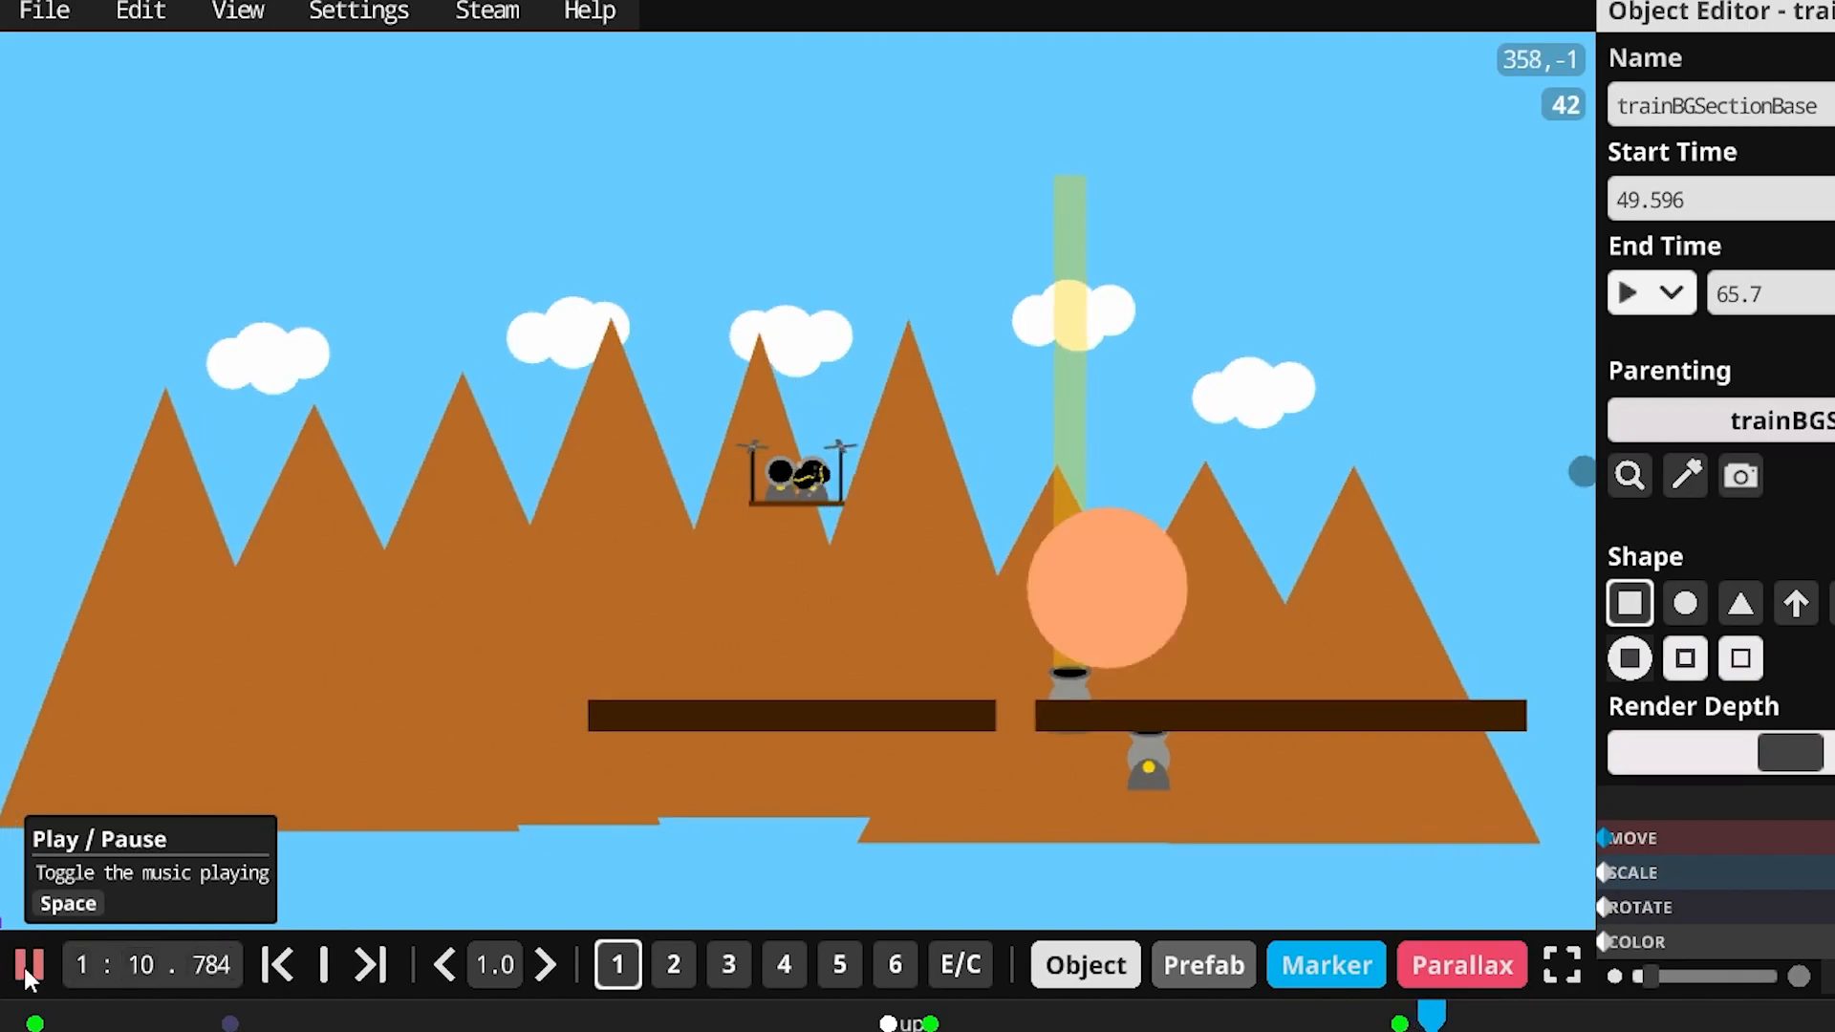
click(23, 964)
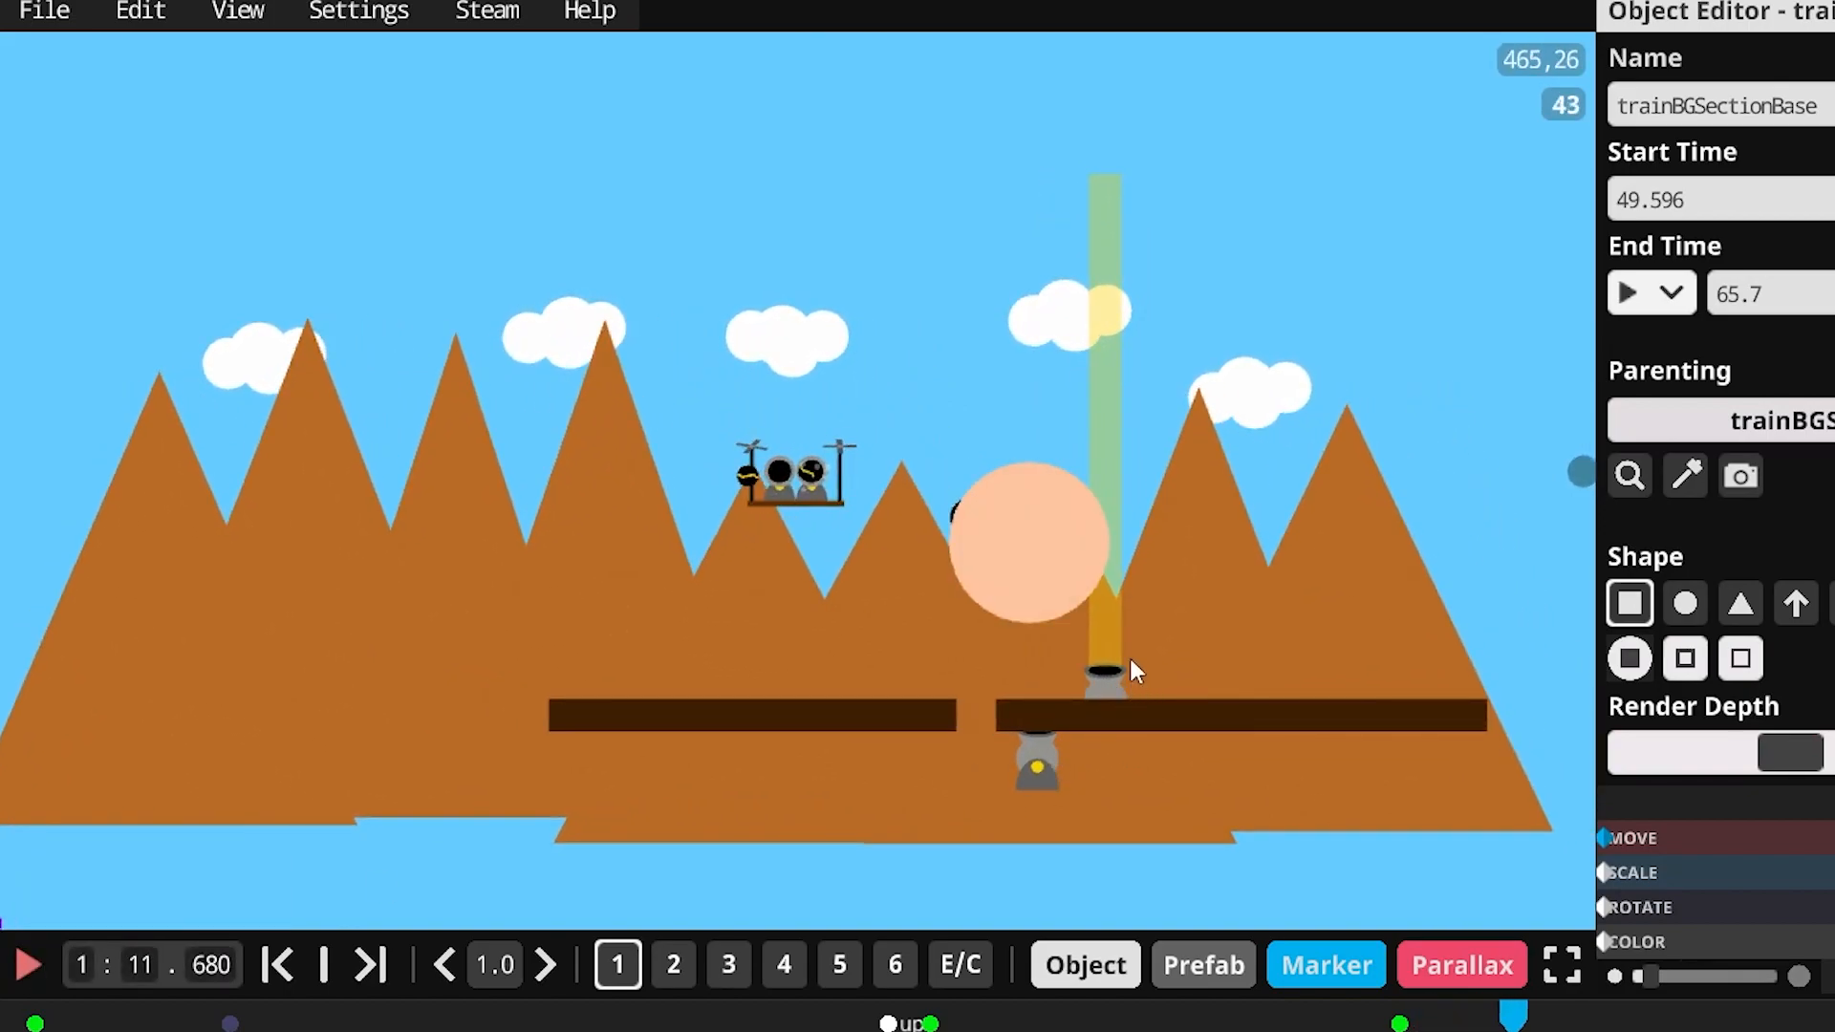
- Replay the cannon and explosion section from about 70.9 s, pausing at about 75.8 s
drag(1513, 1011, 1457, 1011)
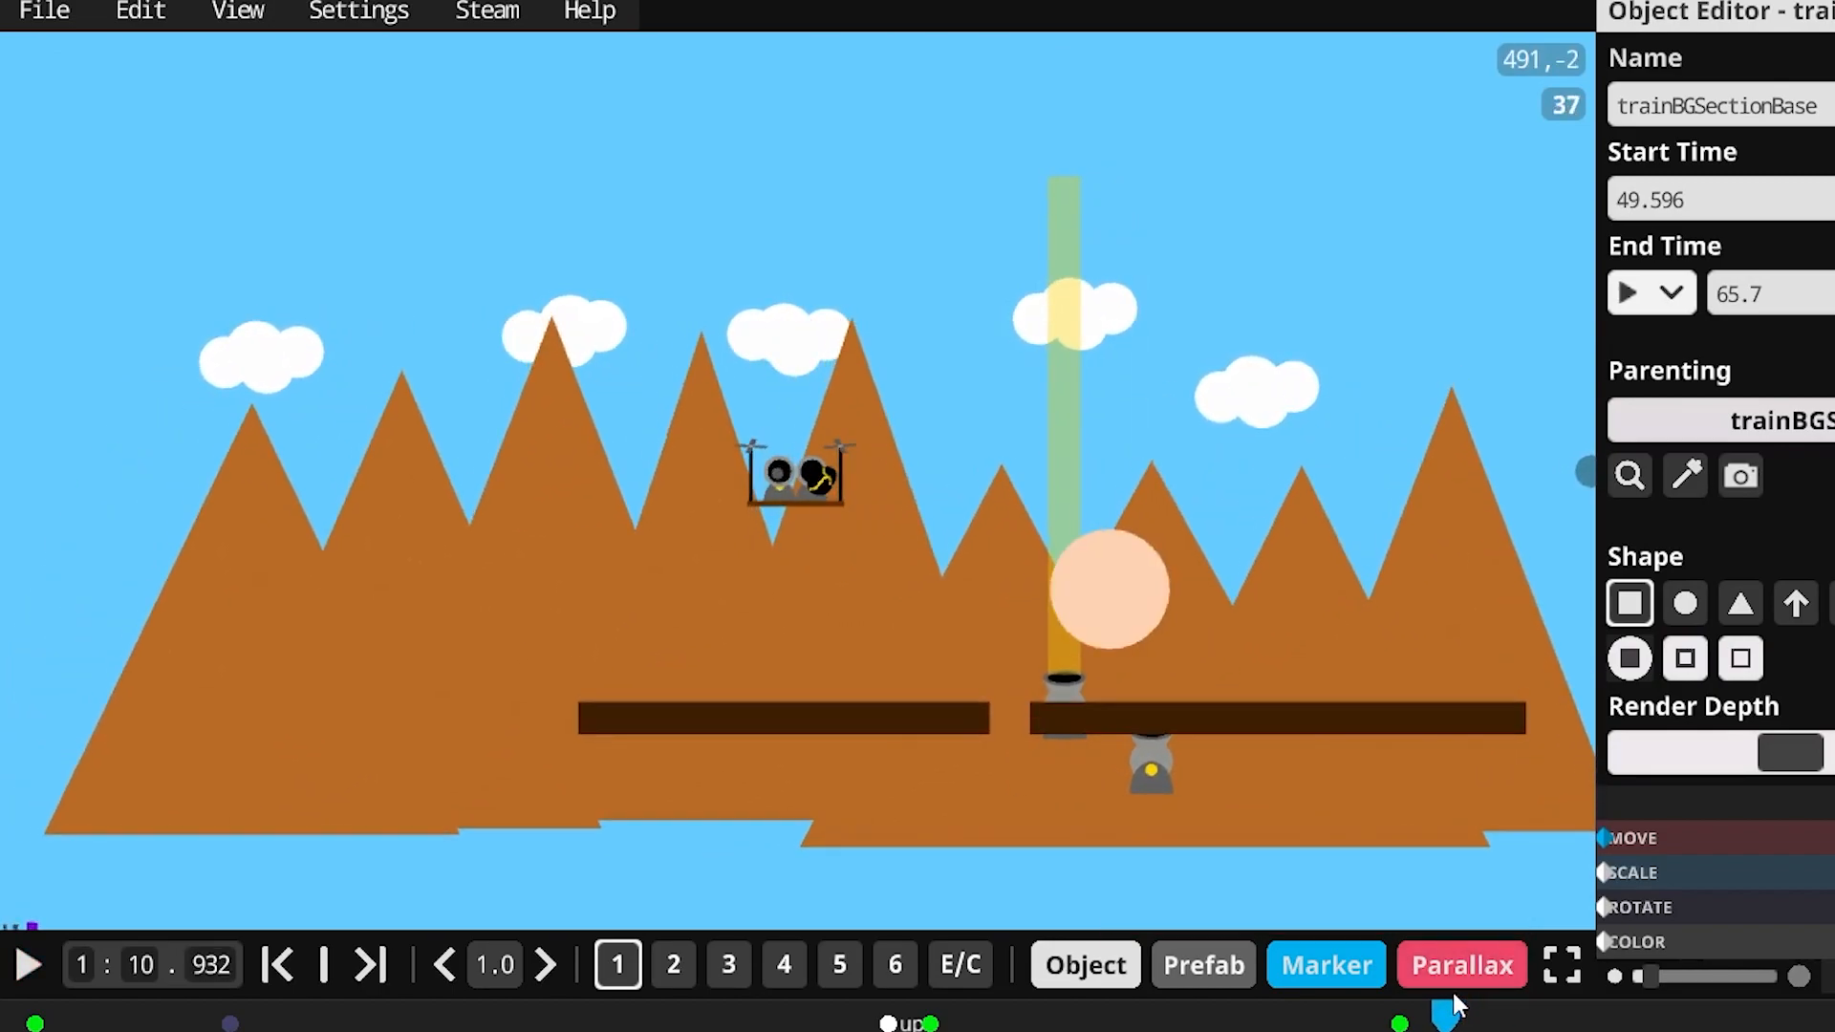
click(29, 967)
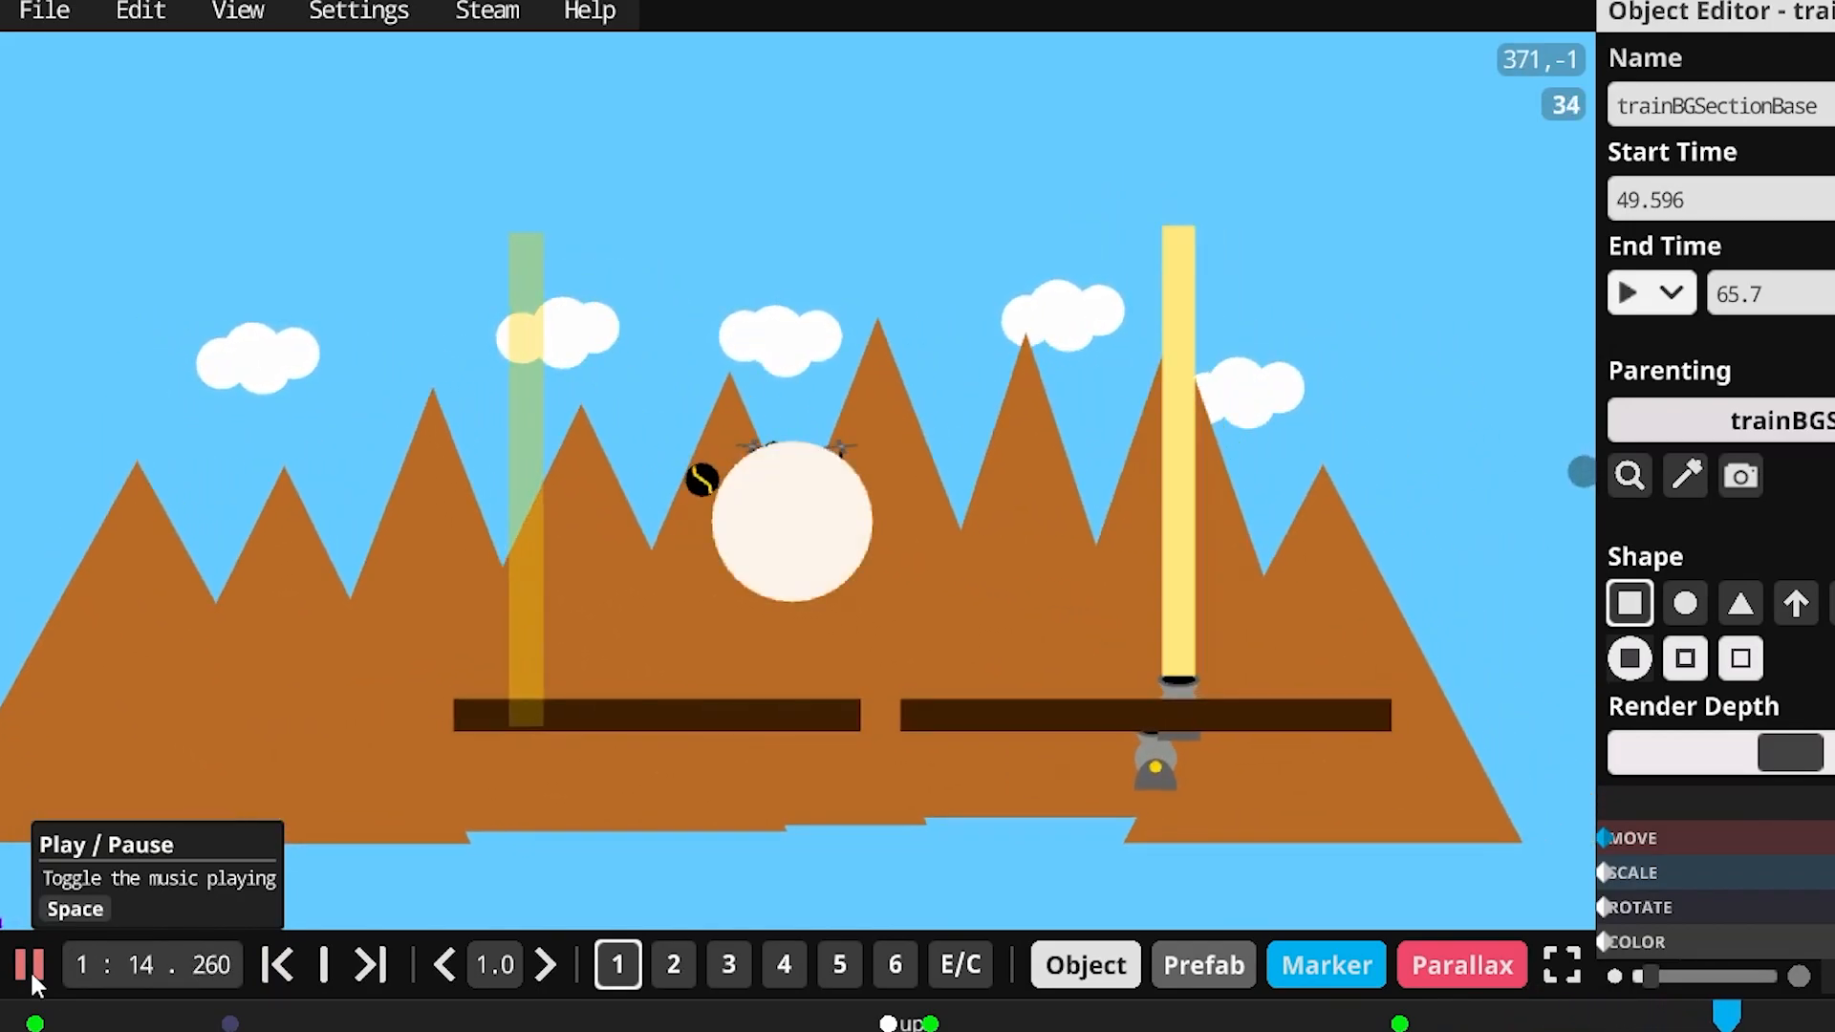
click(31, 968)
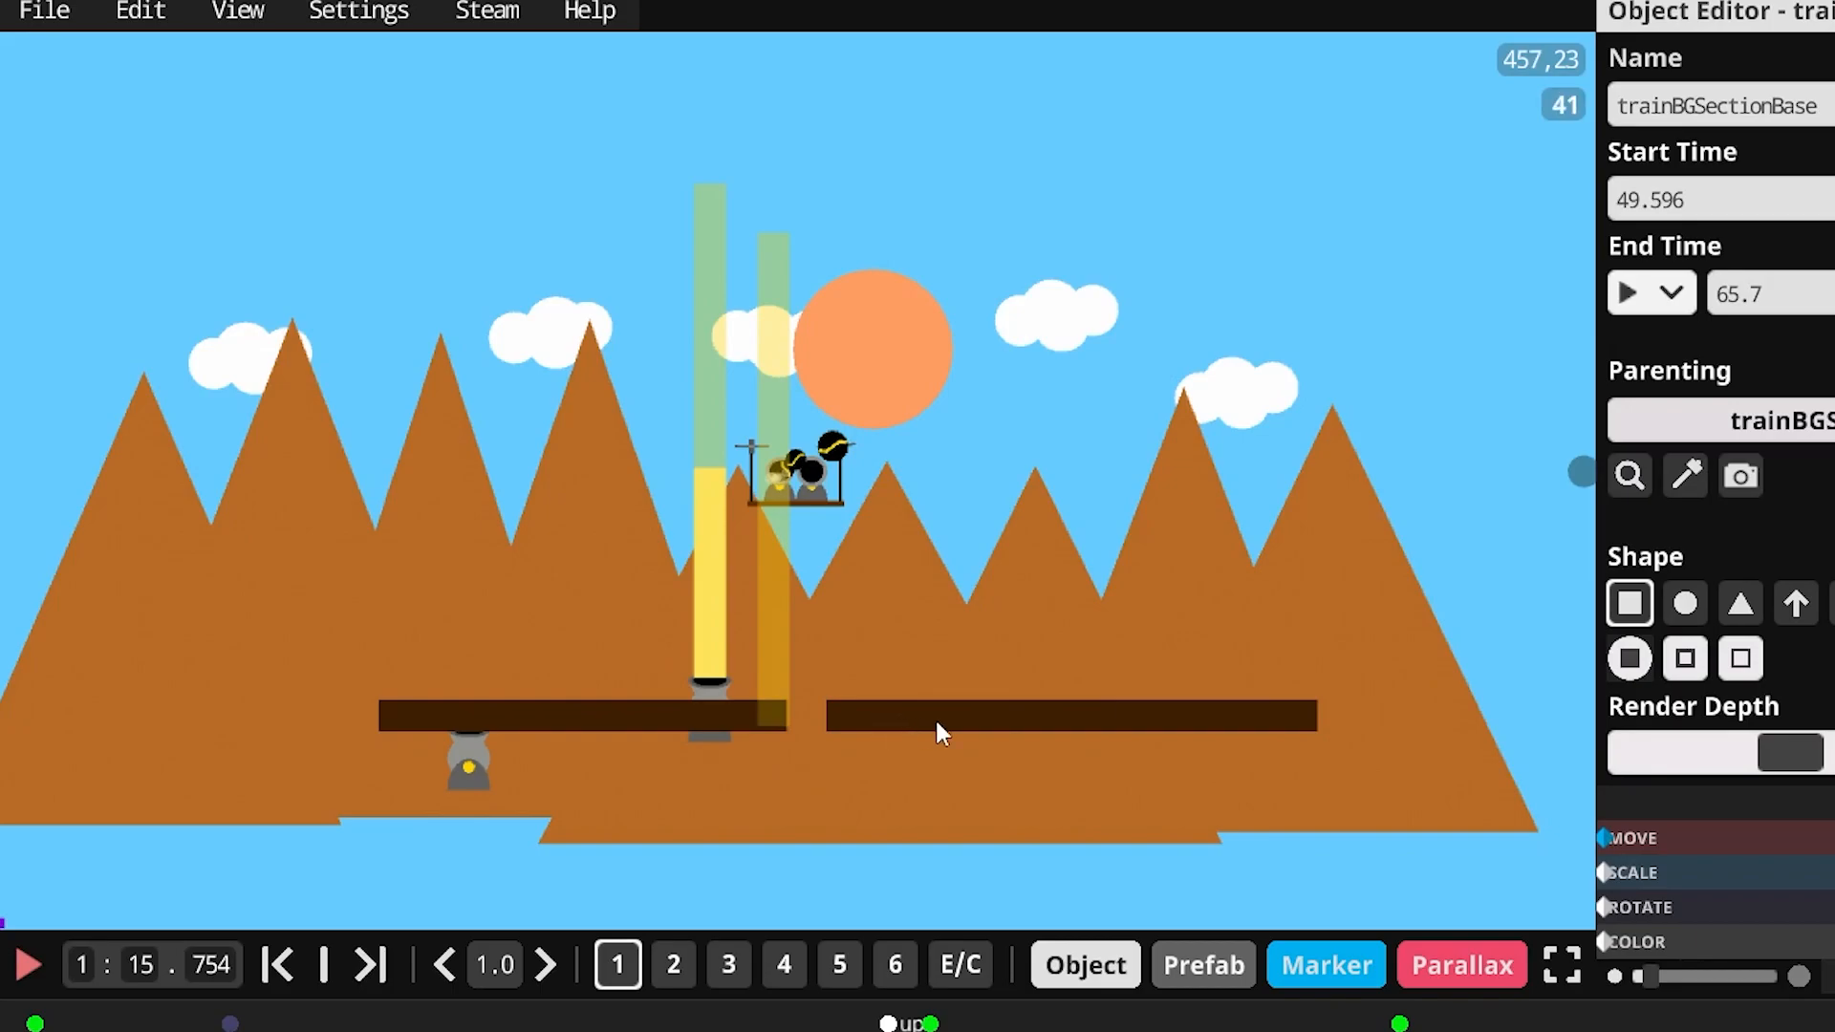
- Select cloudP at about 74.2 s, open its parent cloudsP and inspect the parent's movement keyframes
drag(1831, 1015, 1749, 985)
click(1654, 1018)
click(1243, 382)
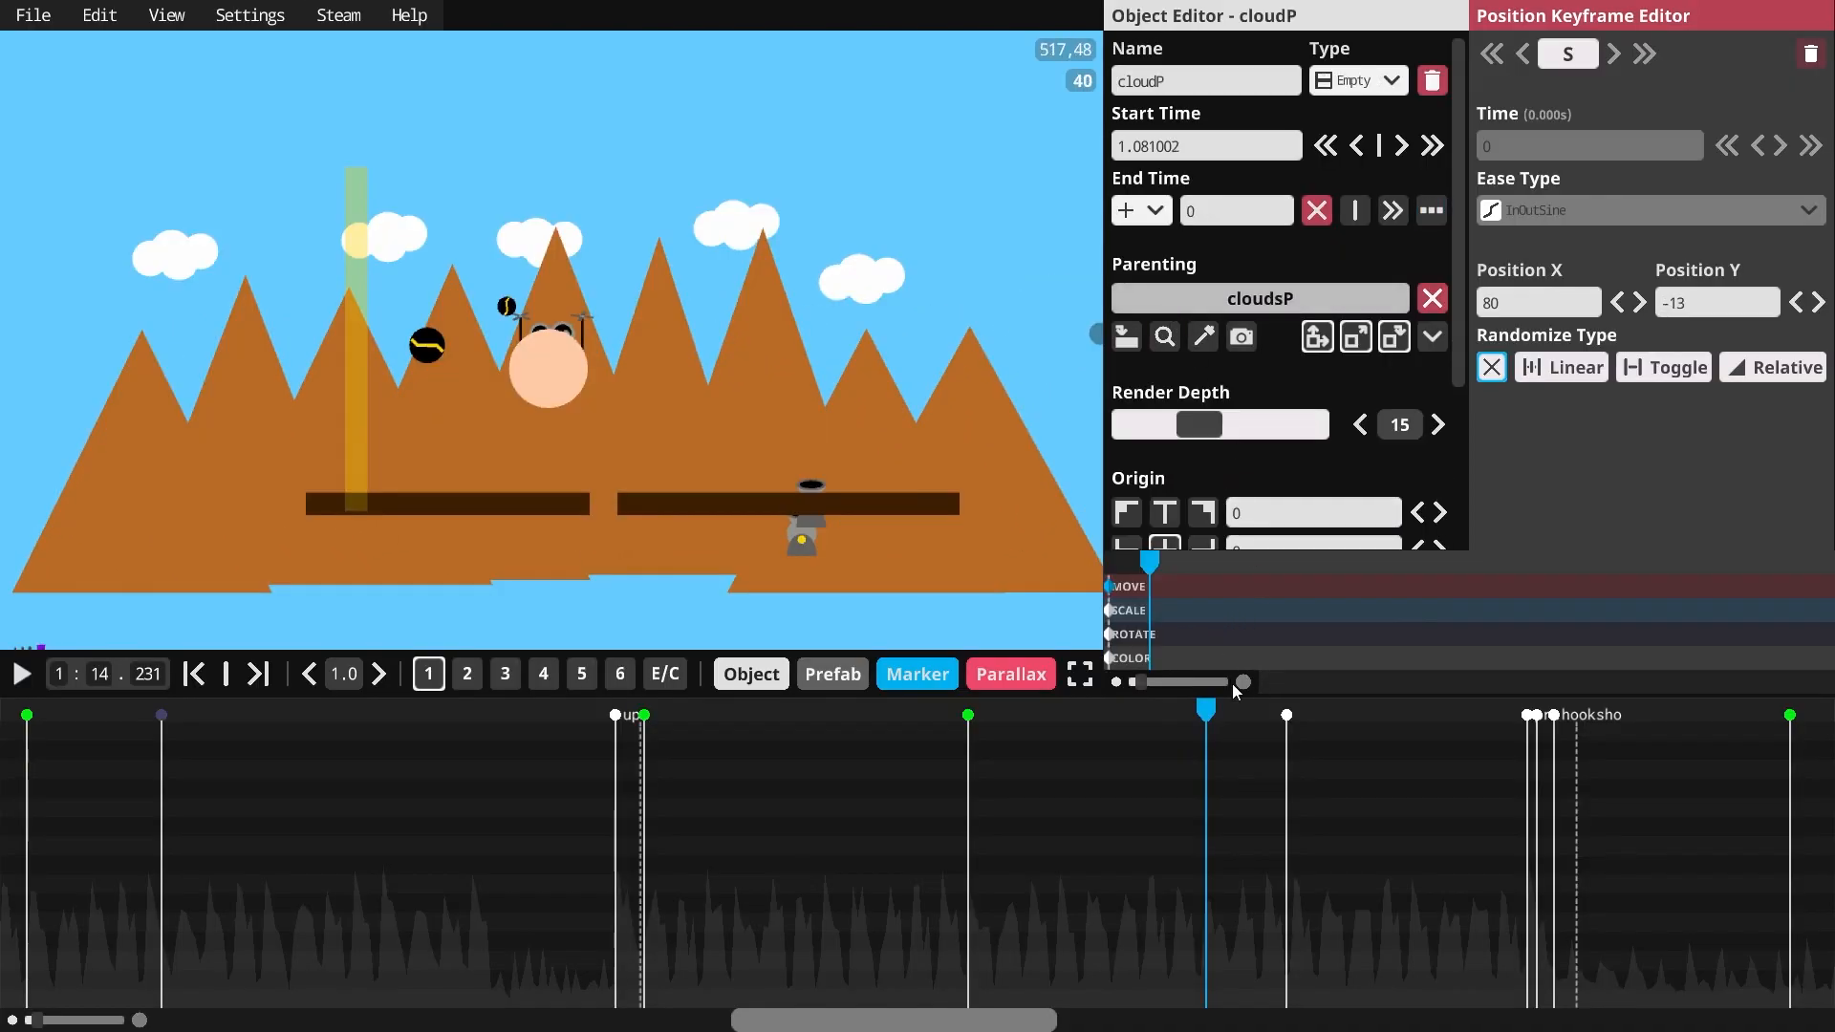
click(1262, 300)
drag(1525, 682, 1221, 714)
click(1795, 587)
click(1129, 588)
- Place the playhead at about 75.65 s to check the black bomb above the flying cannons, and advance to about 76.19 s
drag(1757, 1025, 1834, 1019)
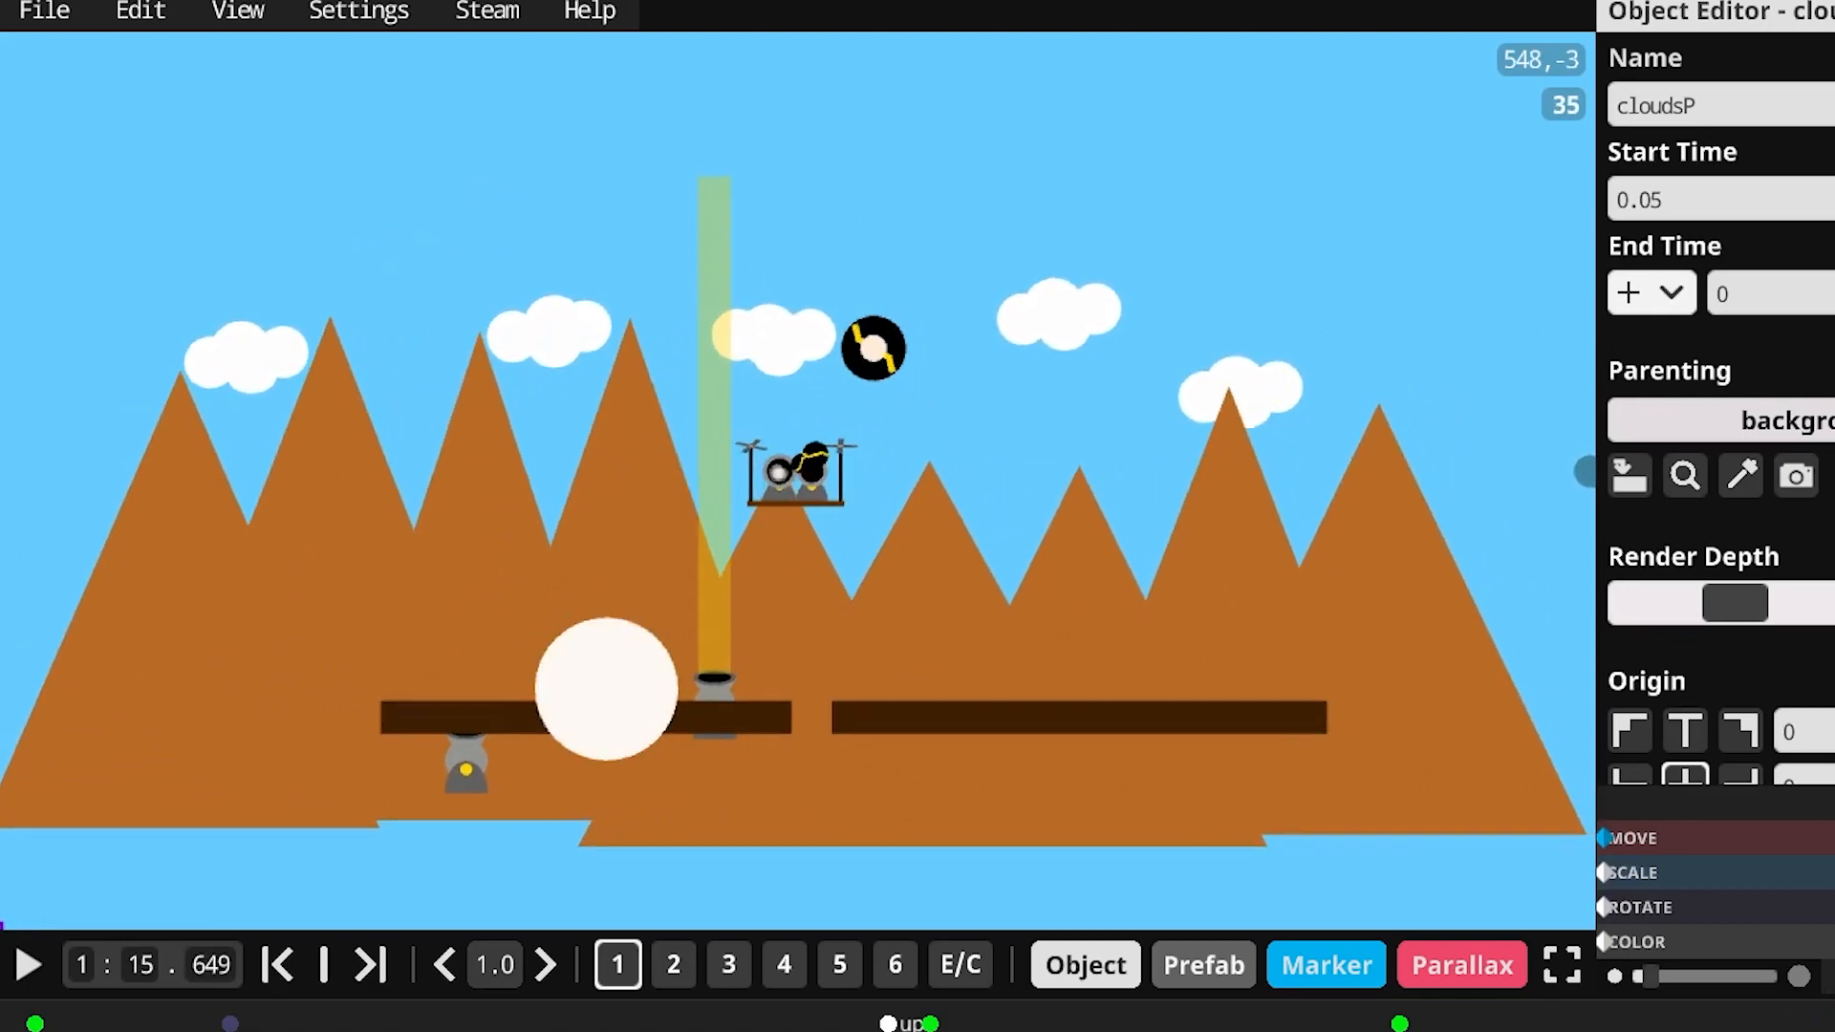
click(890, 353)
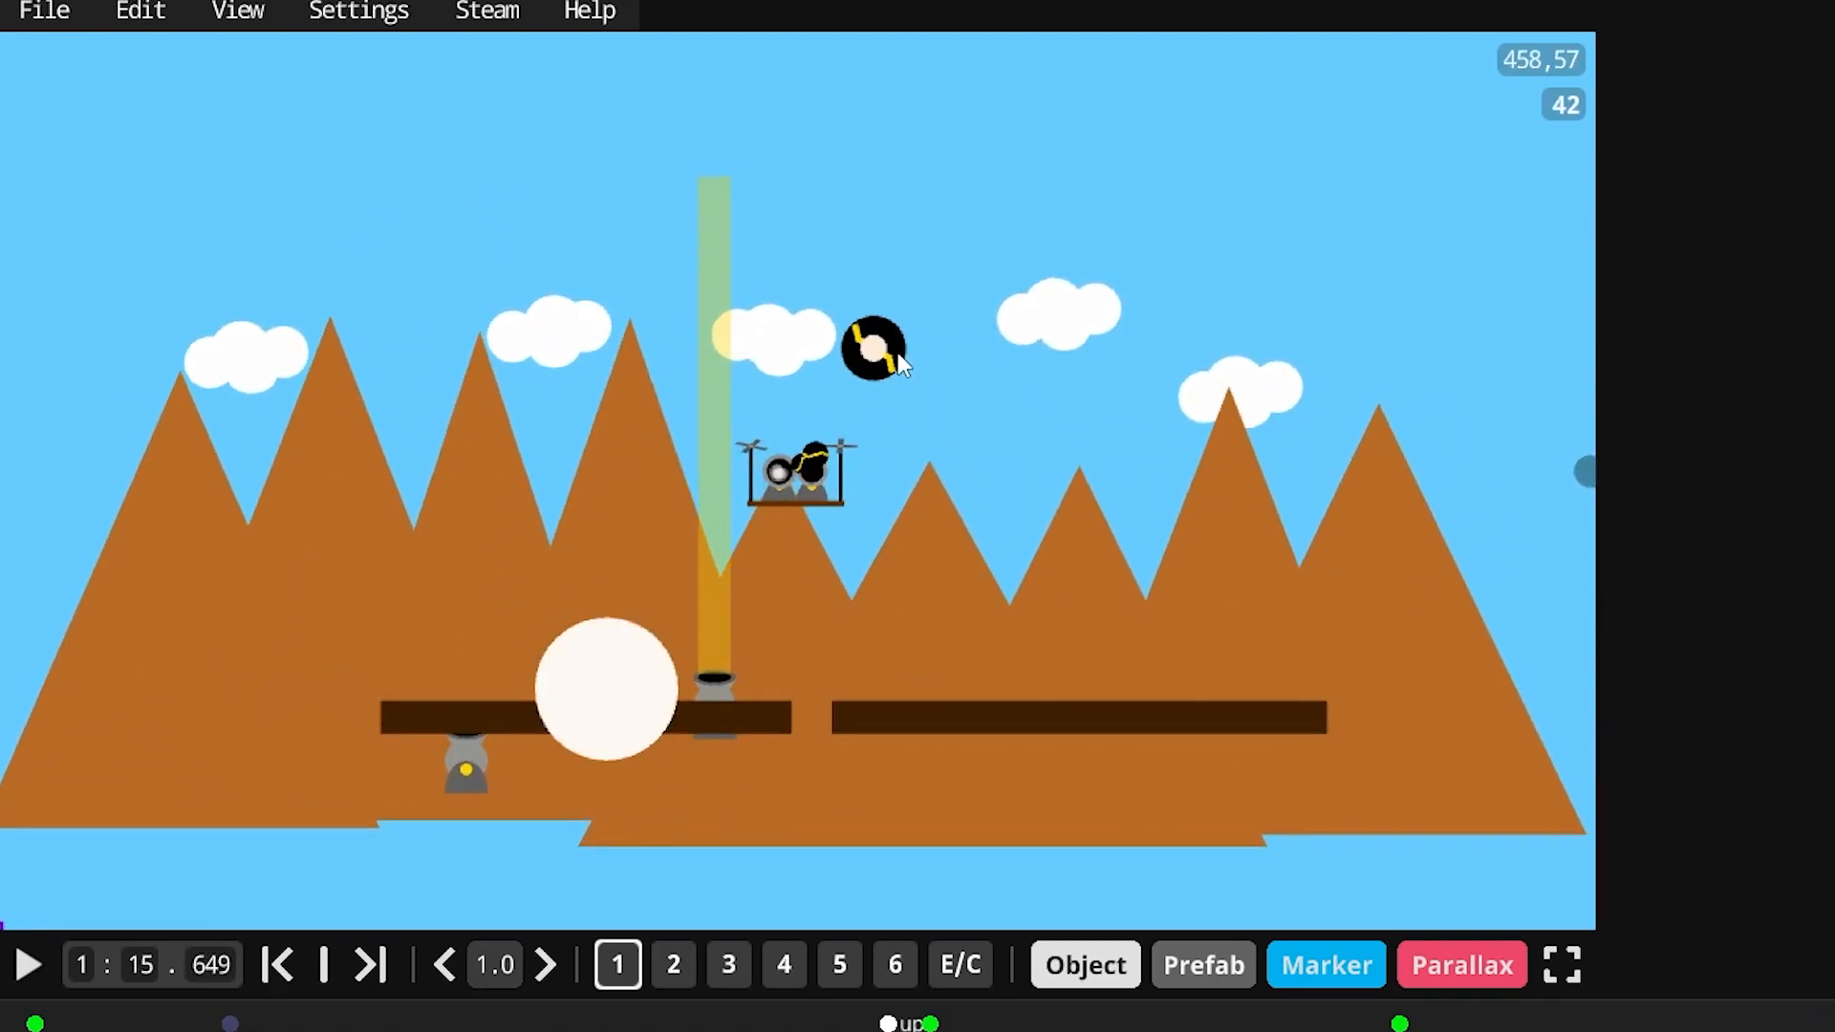
mouse_move(1834, 1019)
mouse_down()
mouse_move(1816, 1019)
mouse_move(1834, 1019)
mouse_up()
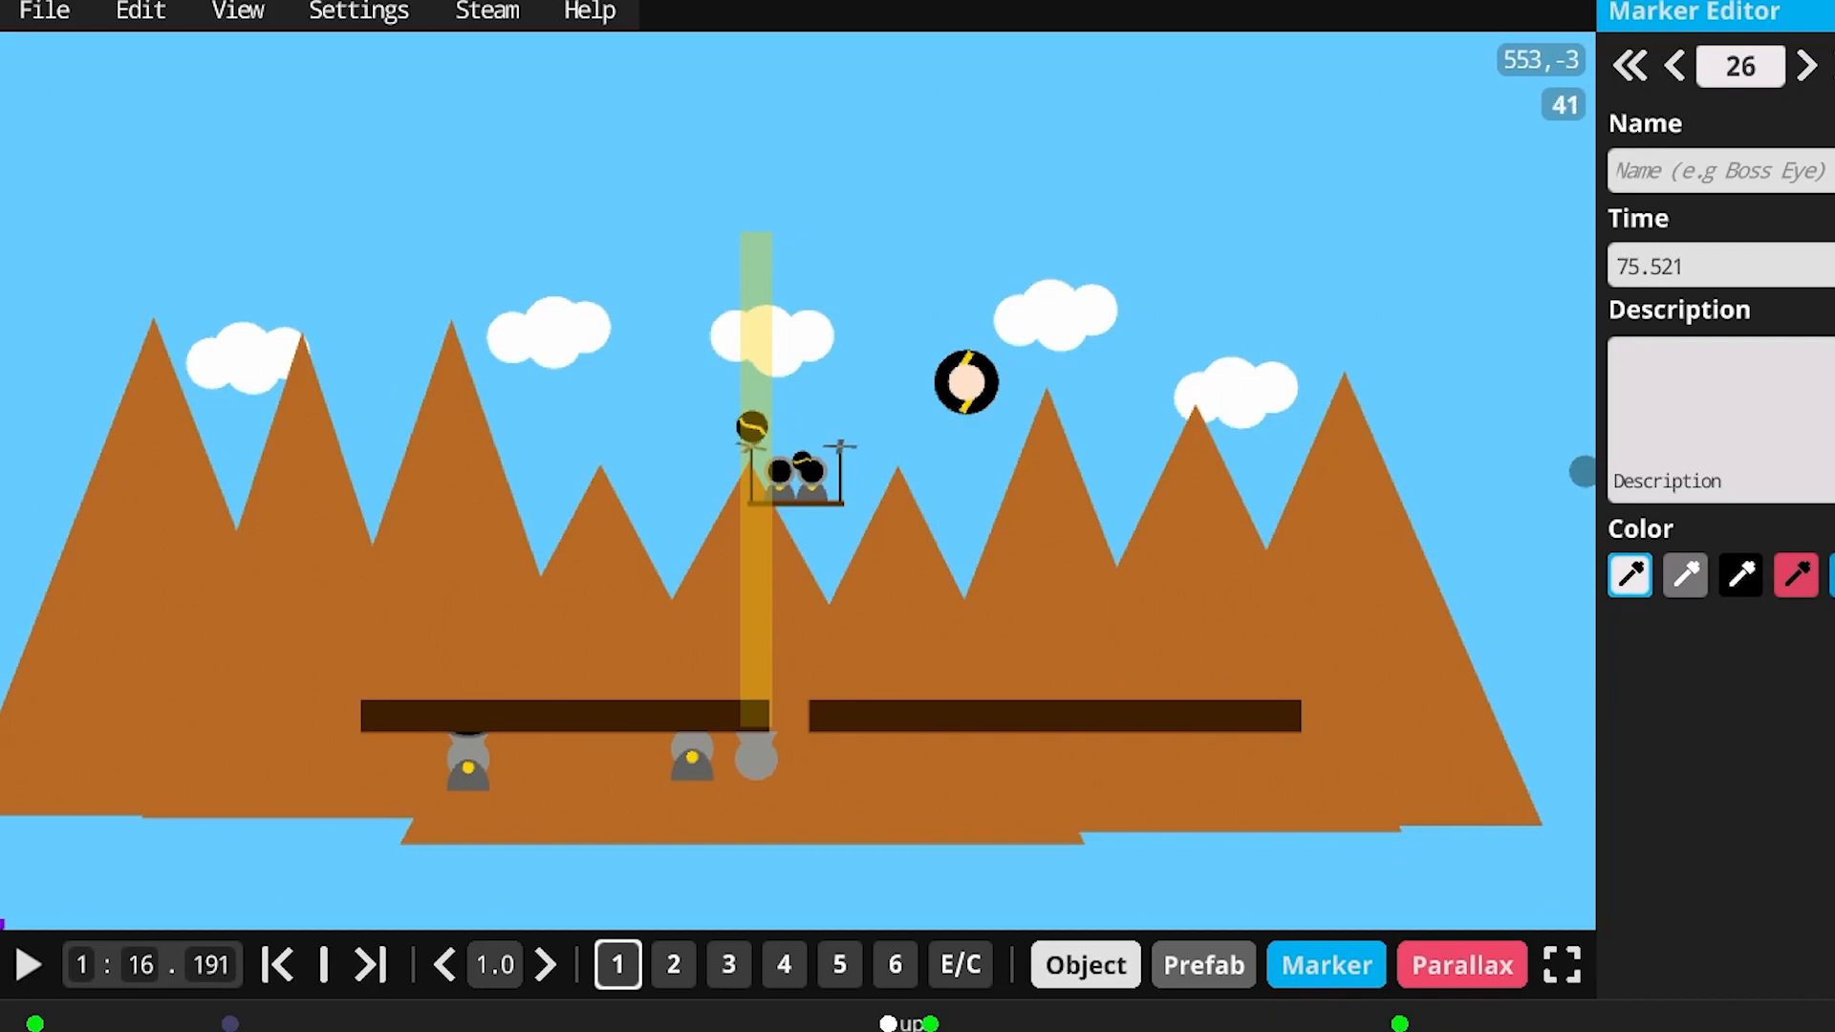
- Play on from about 76.19 s, pause at about 78.26 s and nudge the playhead to about 78.37 s, at the dash prompt
drag(19, 1031, 134, 1030)
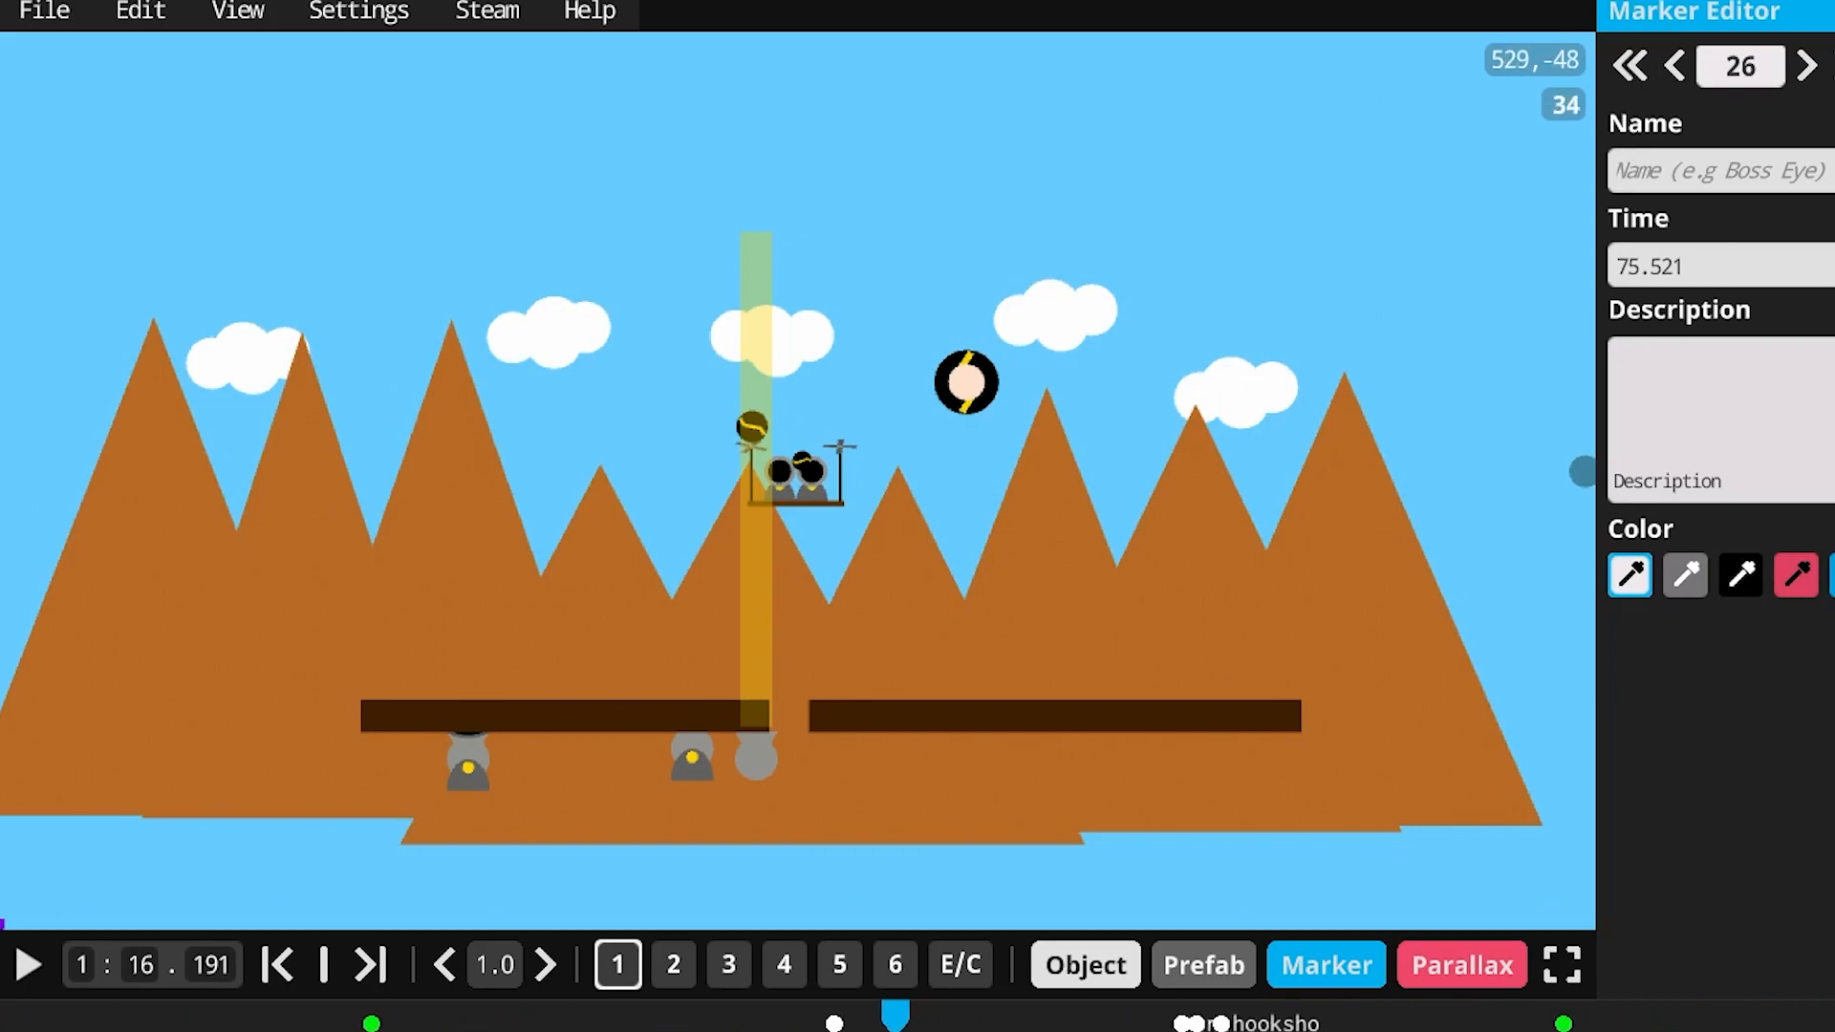
click(36, 969)
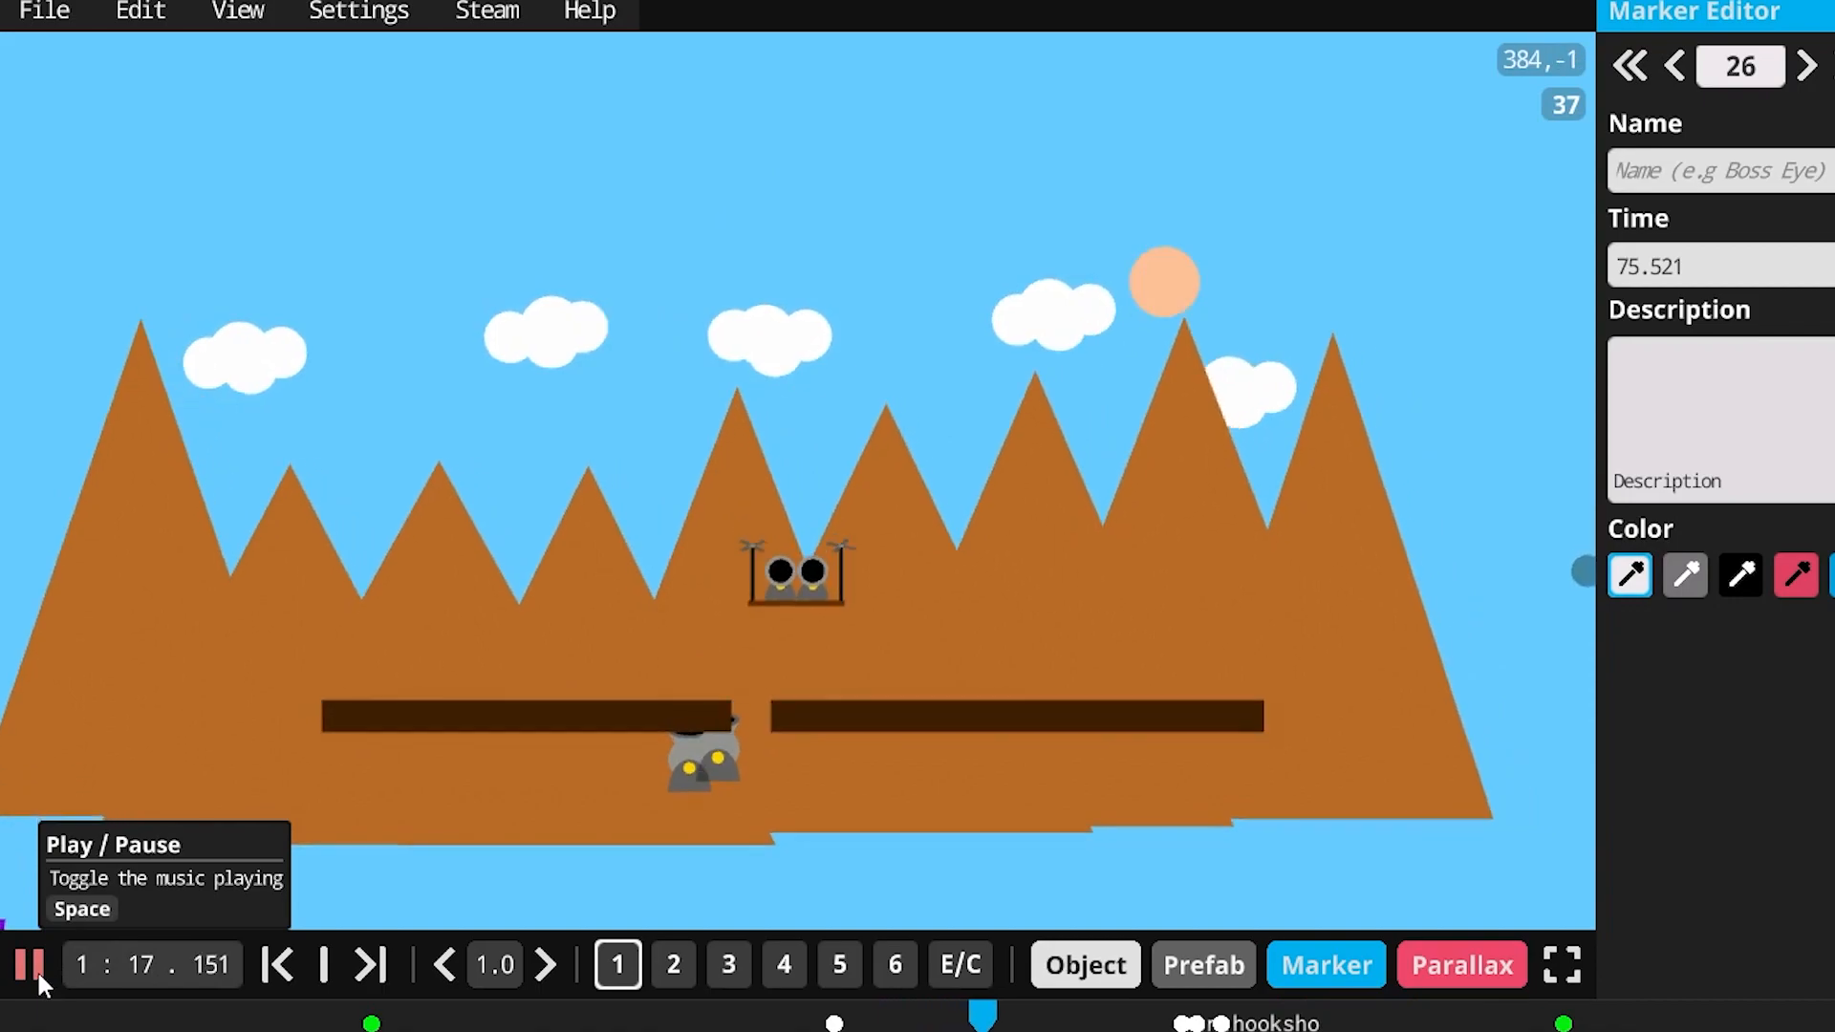
click(36, 969)
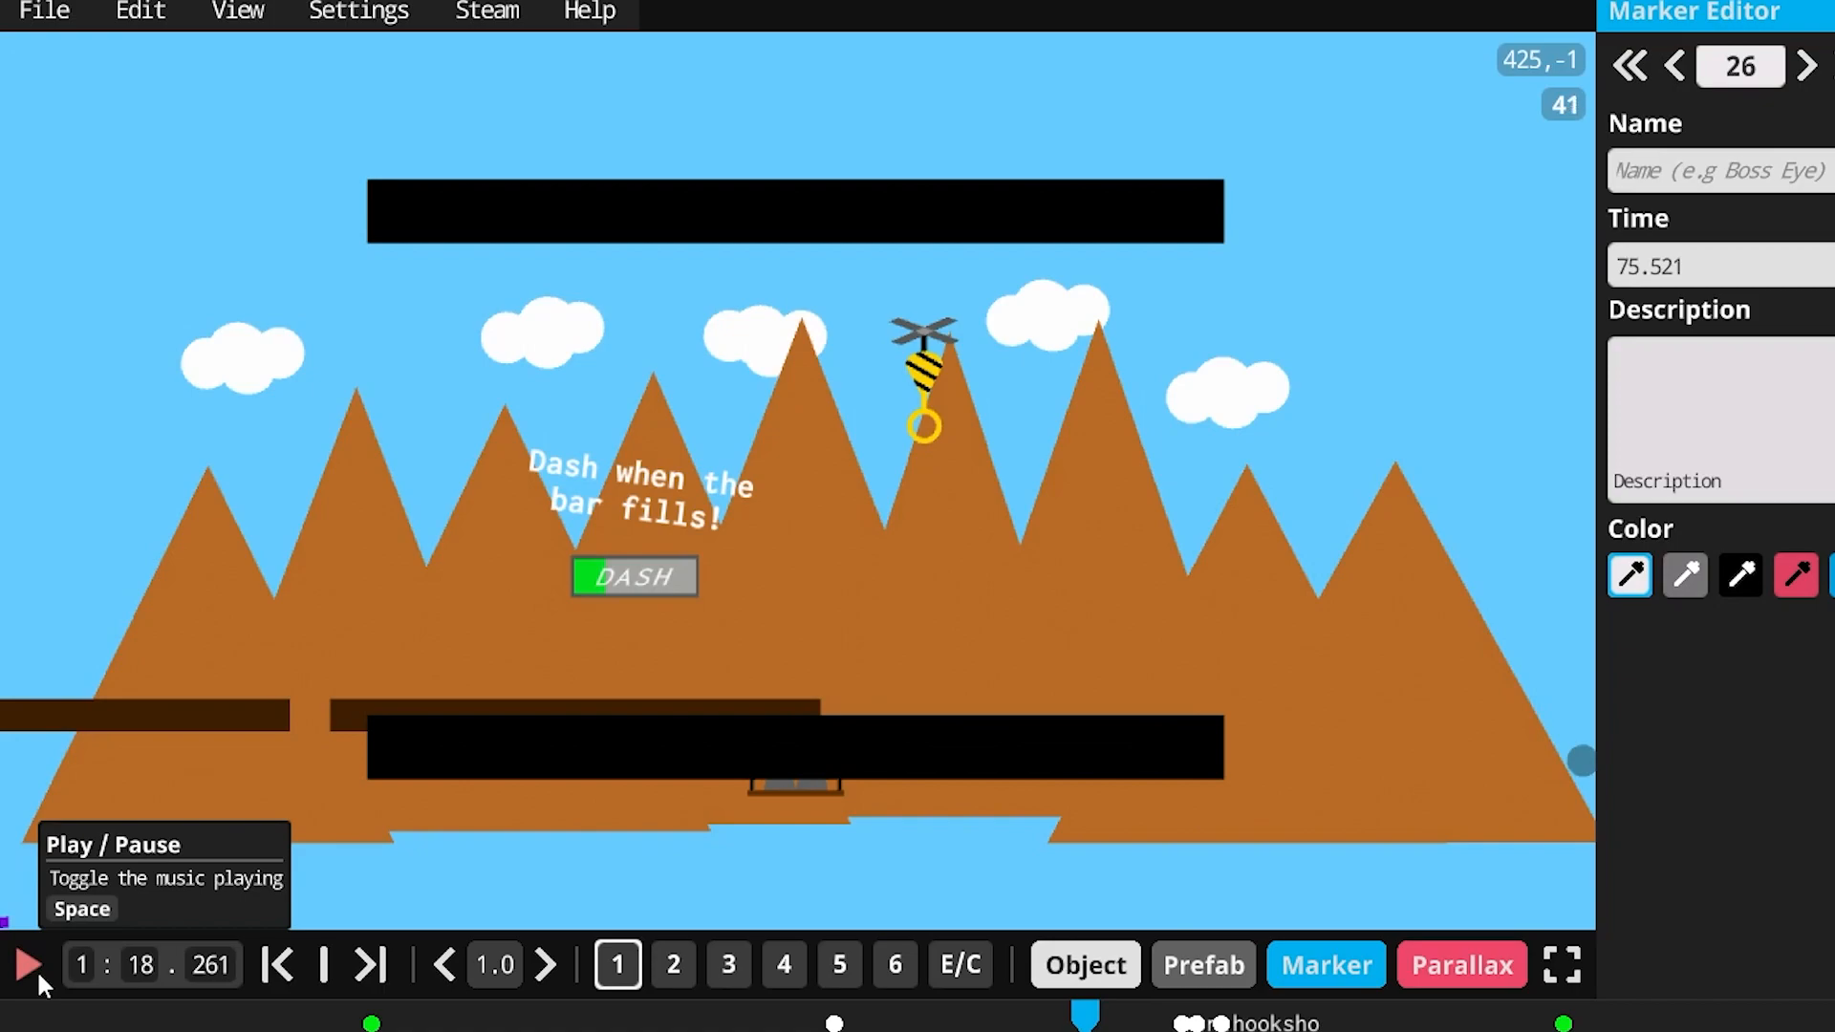
mouse_move(1084, 1015)
mouse_down()
mouse_move(1057, 1015)
mouse_move(1090, 1020)
mouse_up()
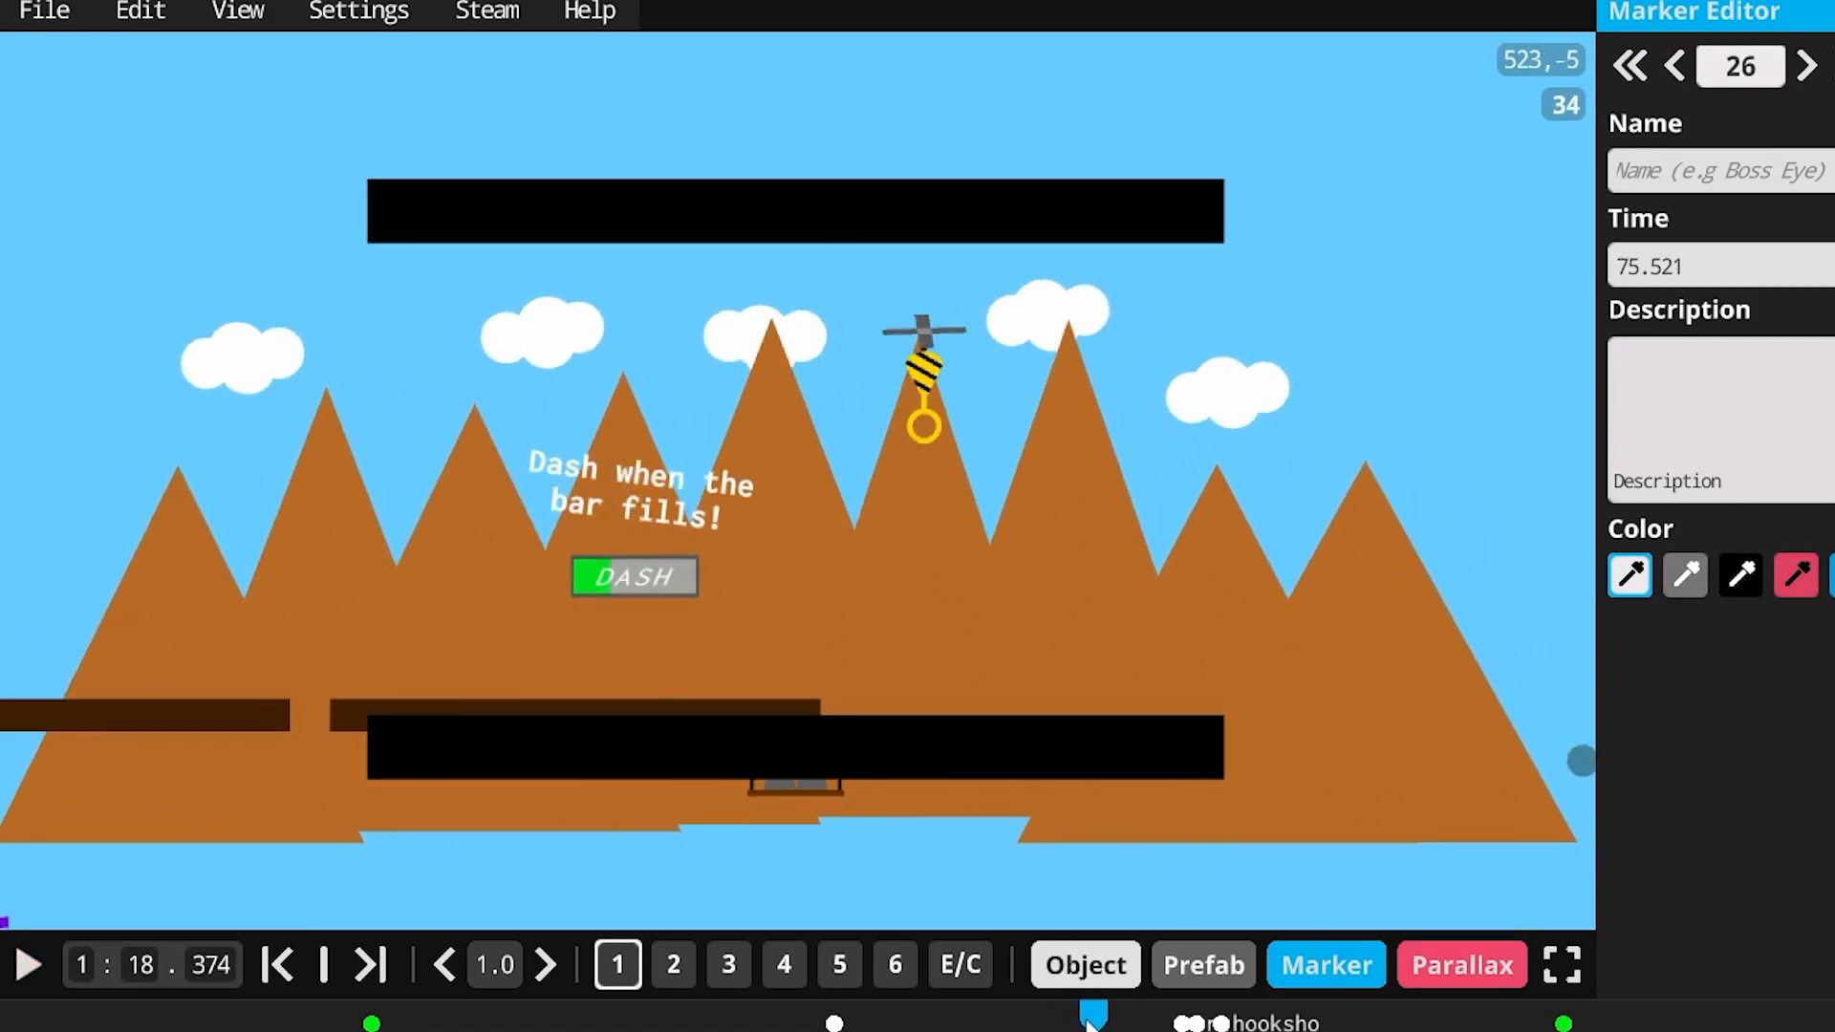
- Play the dash prompt and first hook swing from about 78.37 s, pausing at about 79.72 s and 80.51 s
click(27, 960)
click(27, 958)
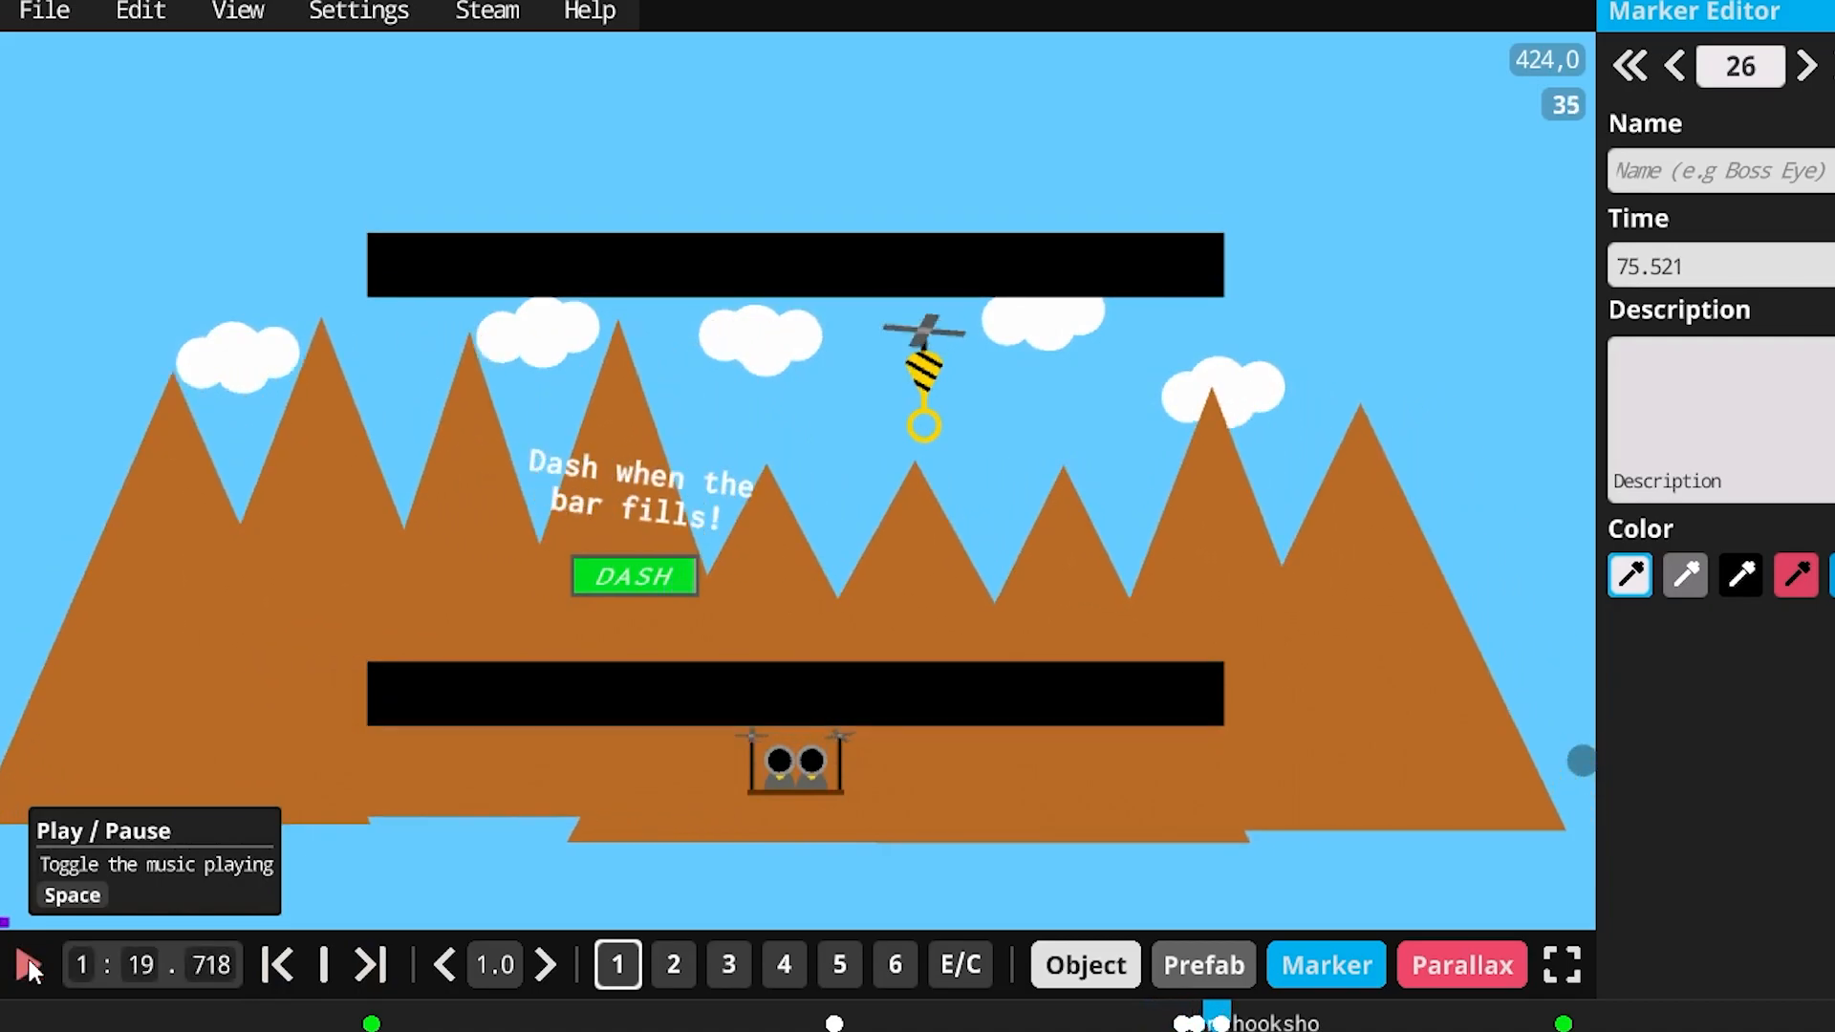
click(28, 958)
click(27, 955)
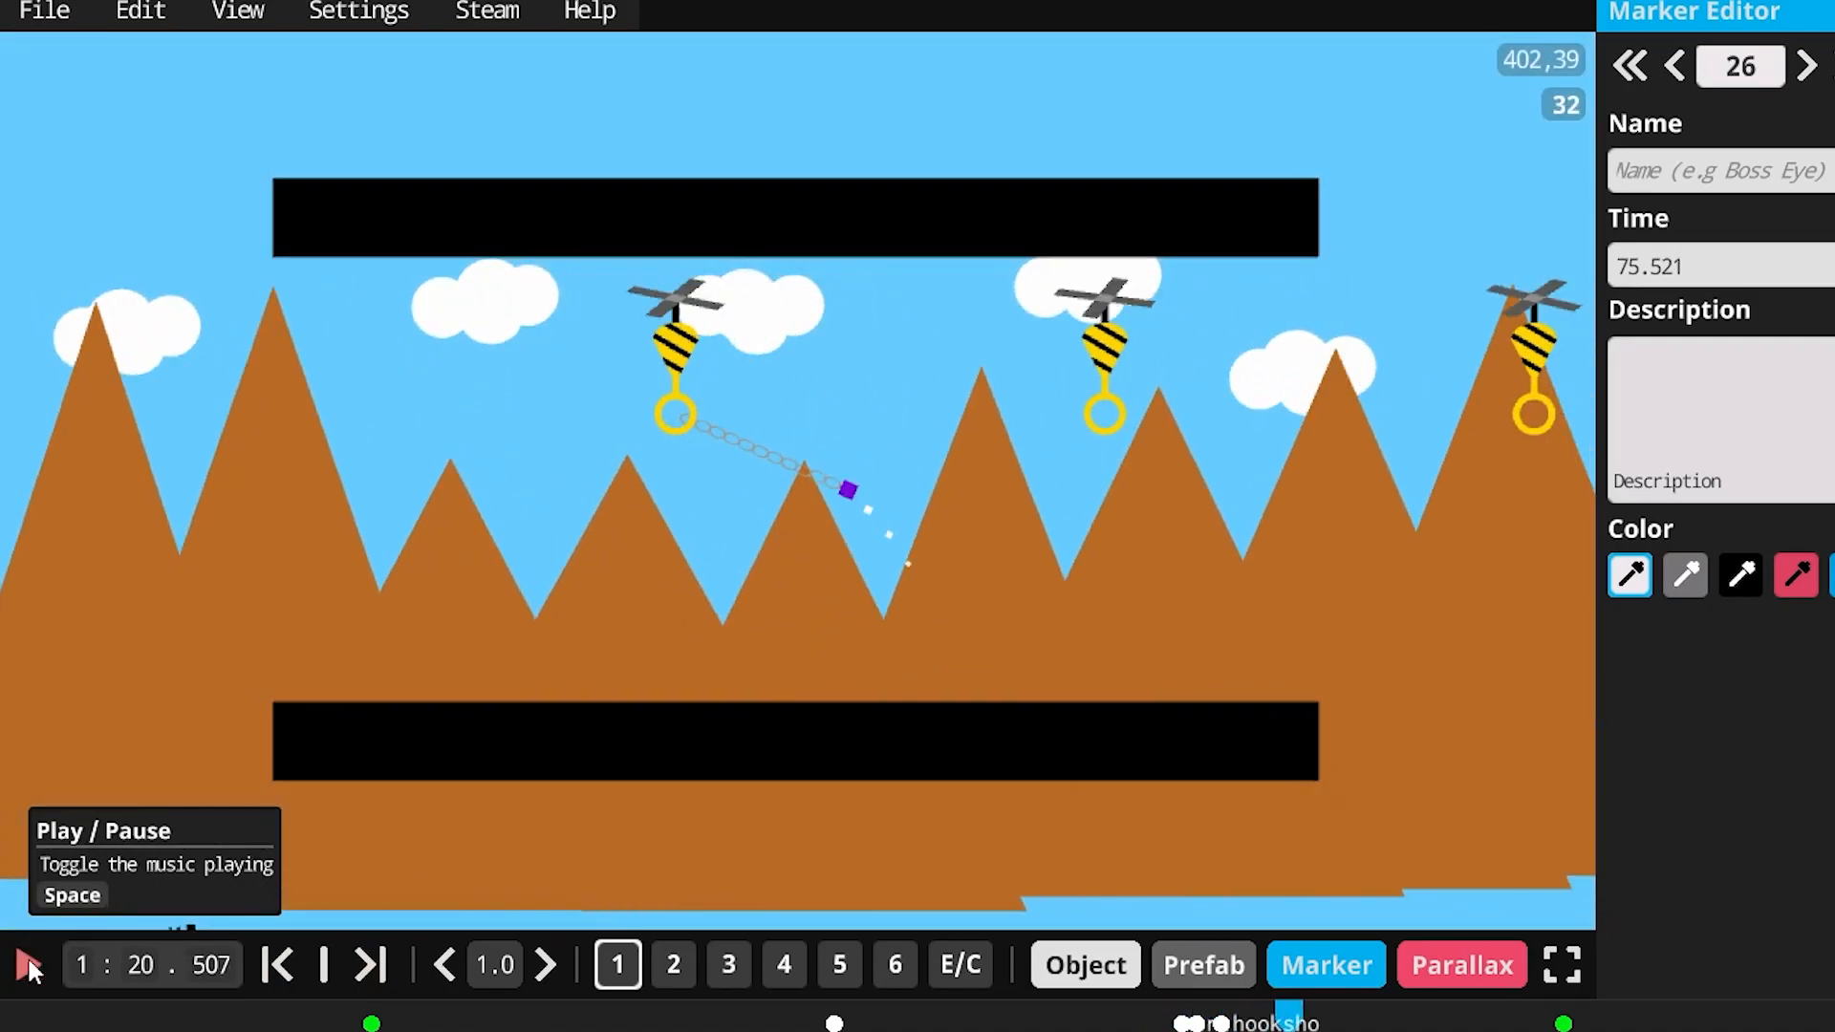
- Return the playhead to about 79.69 s and inspect the camera move event just ahead of it
drag(1290, 1011, 1247, 1008)
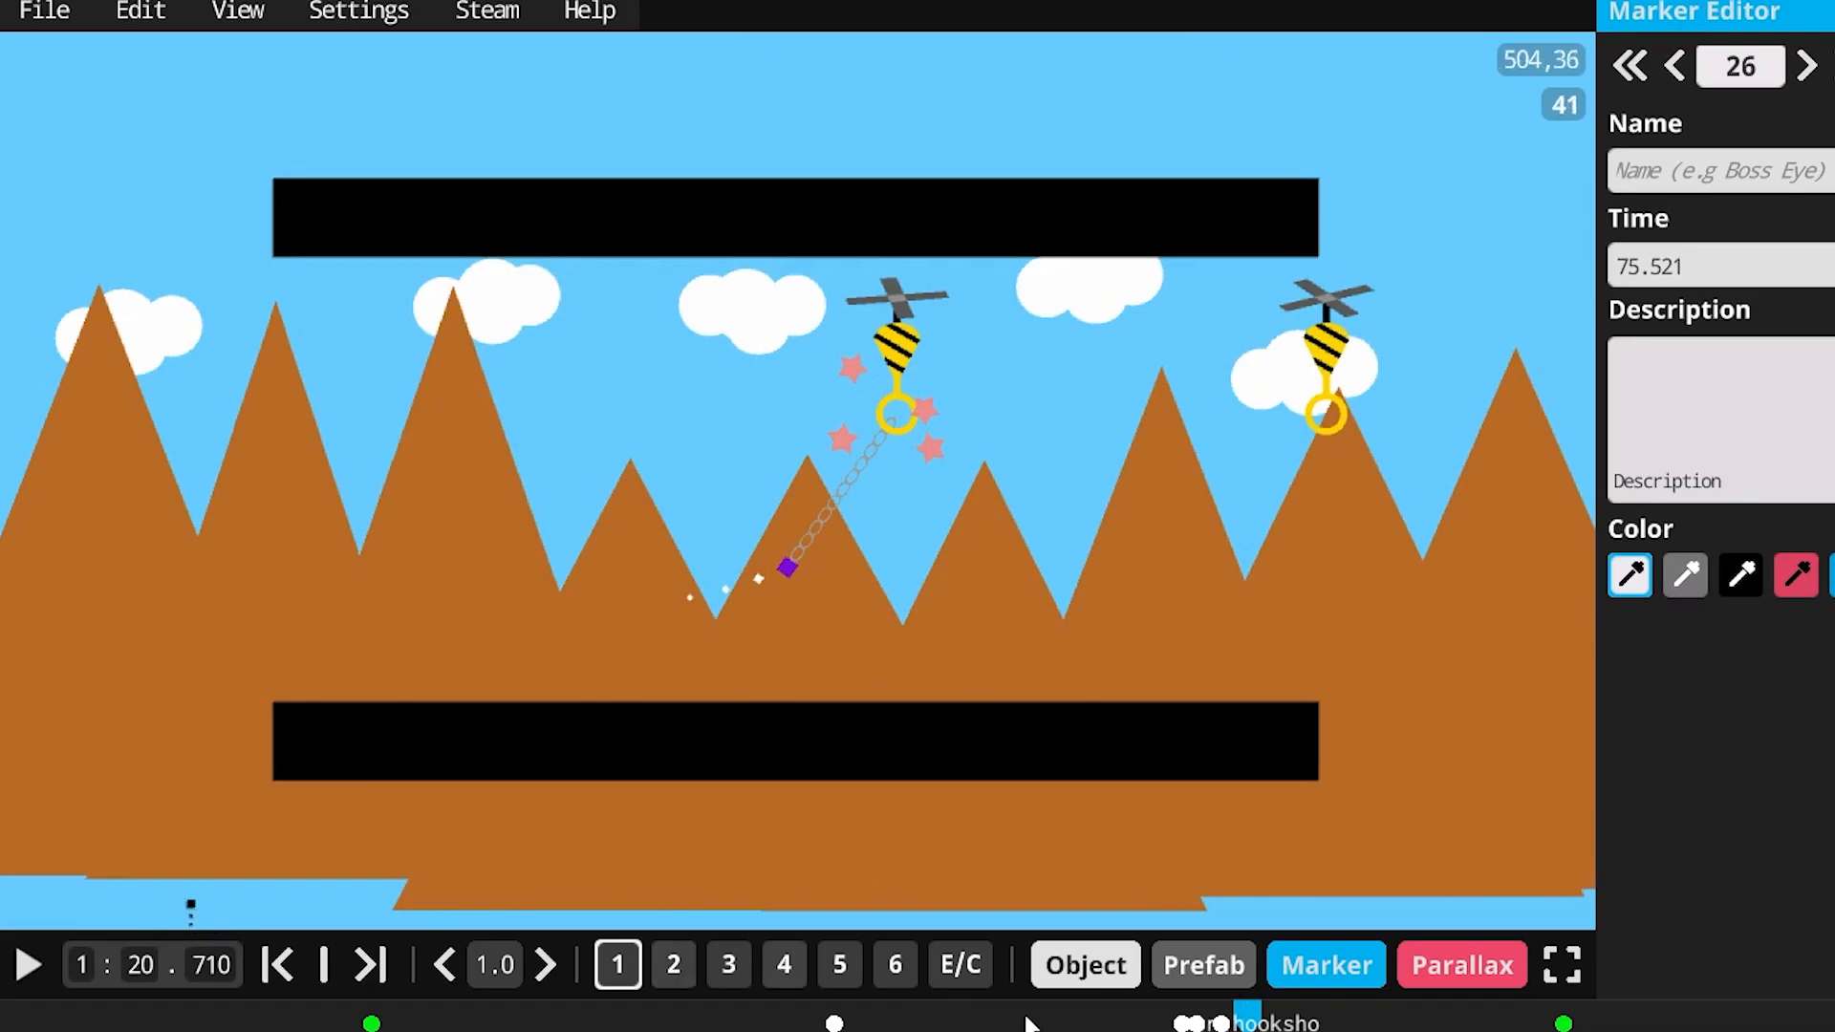
mouse_move(1214, 970)
drag(1248, 1013, 1214, 1020)
click(984, 968)
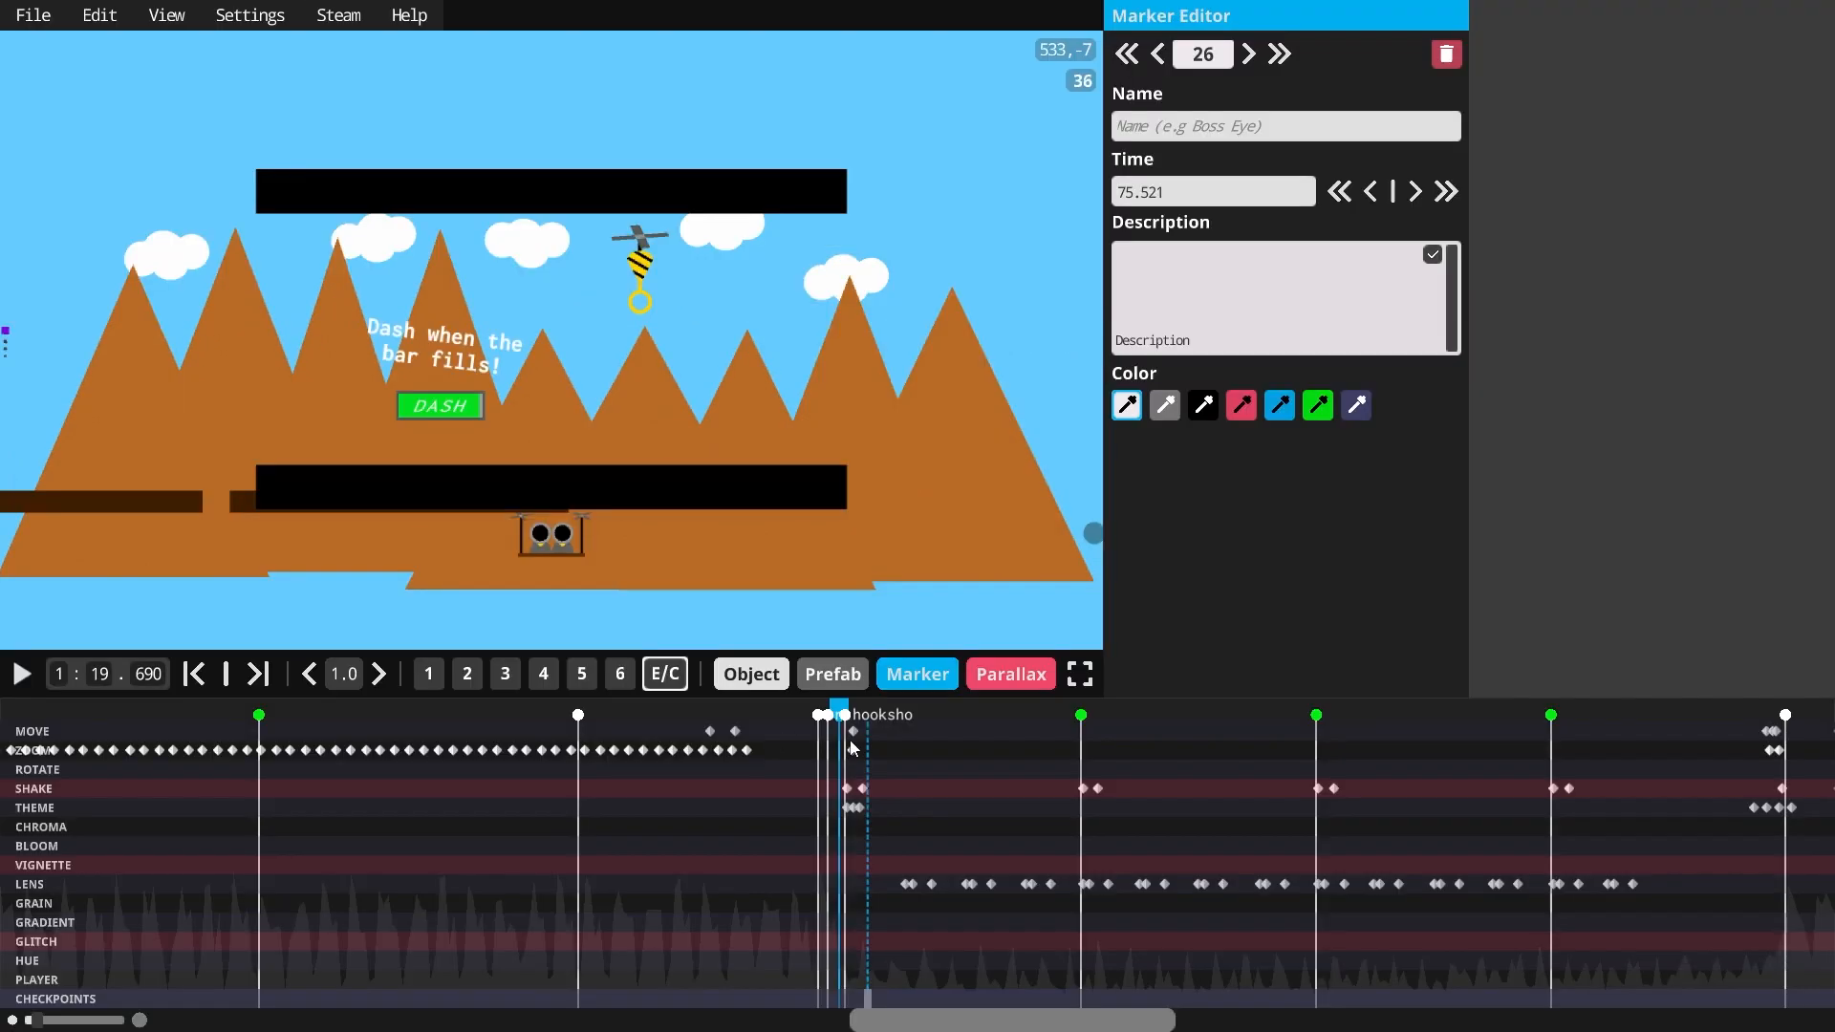
click(852, 731)
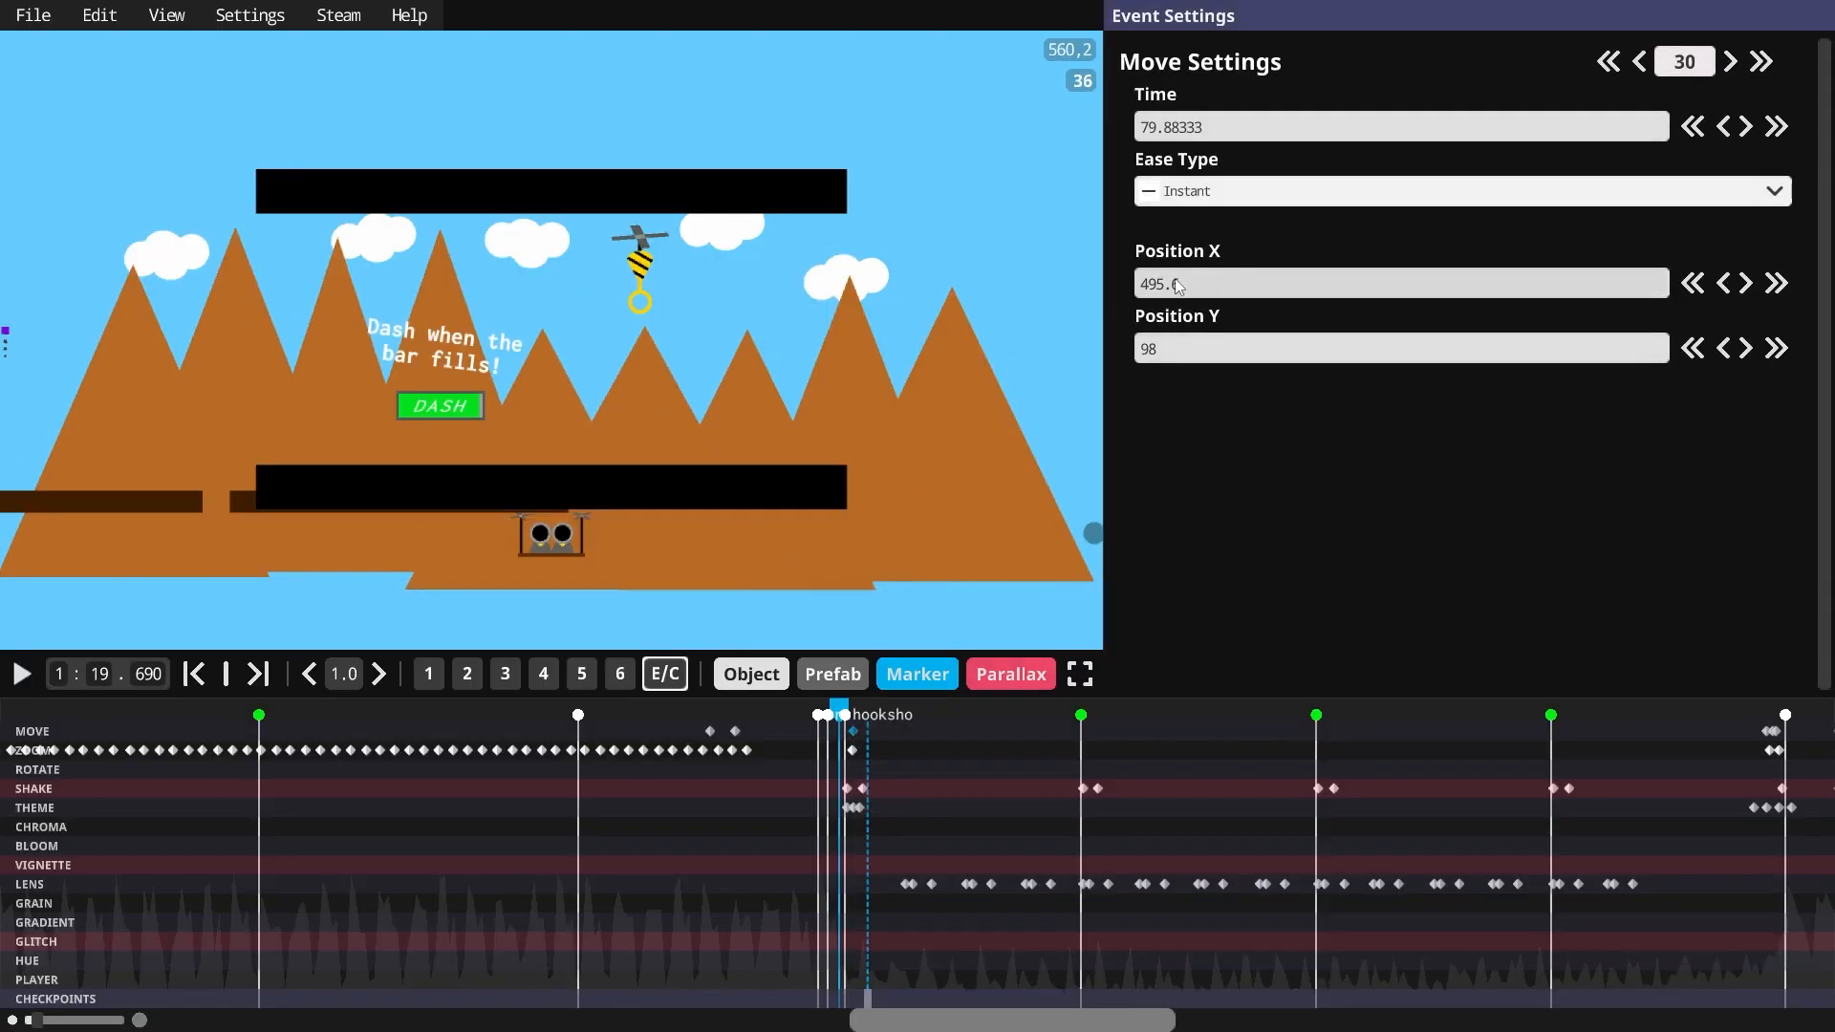
click(748, 732)
click(853, 732)
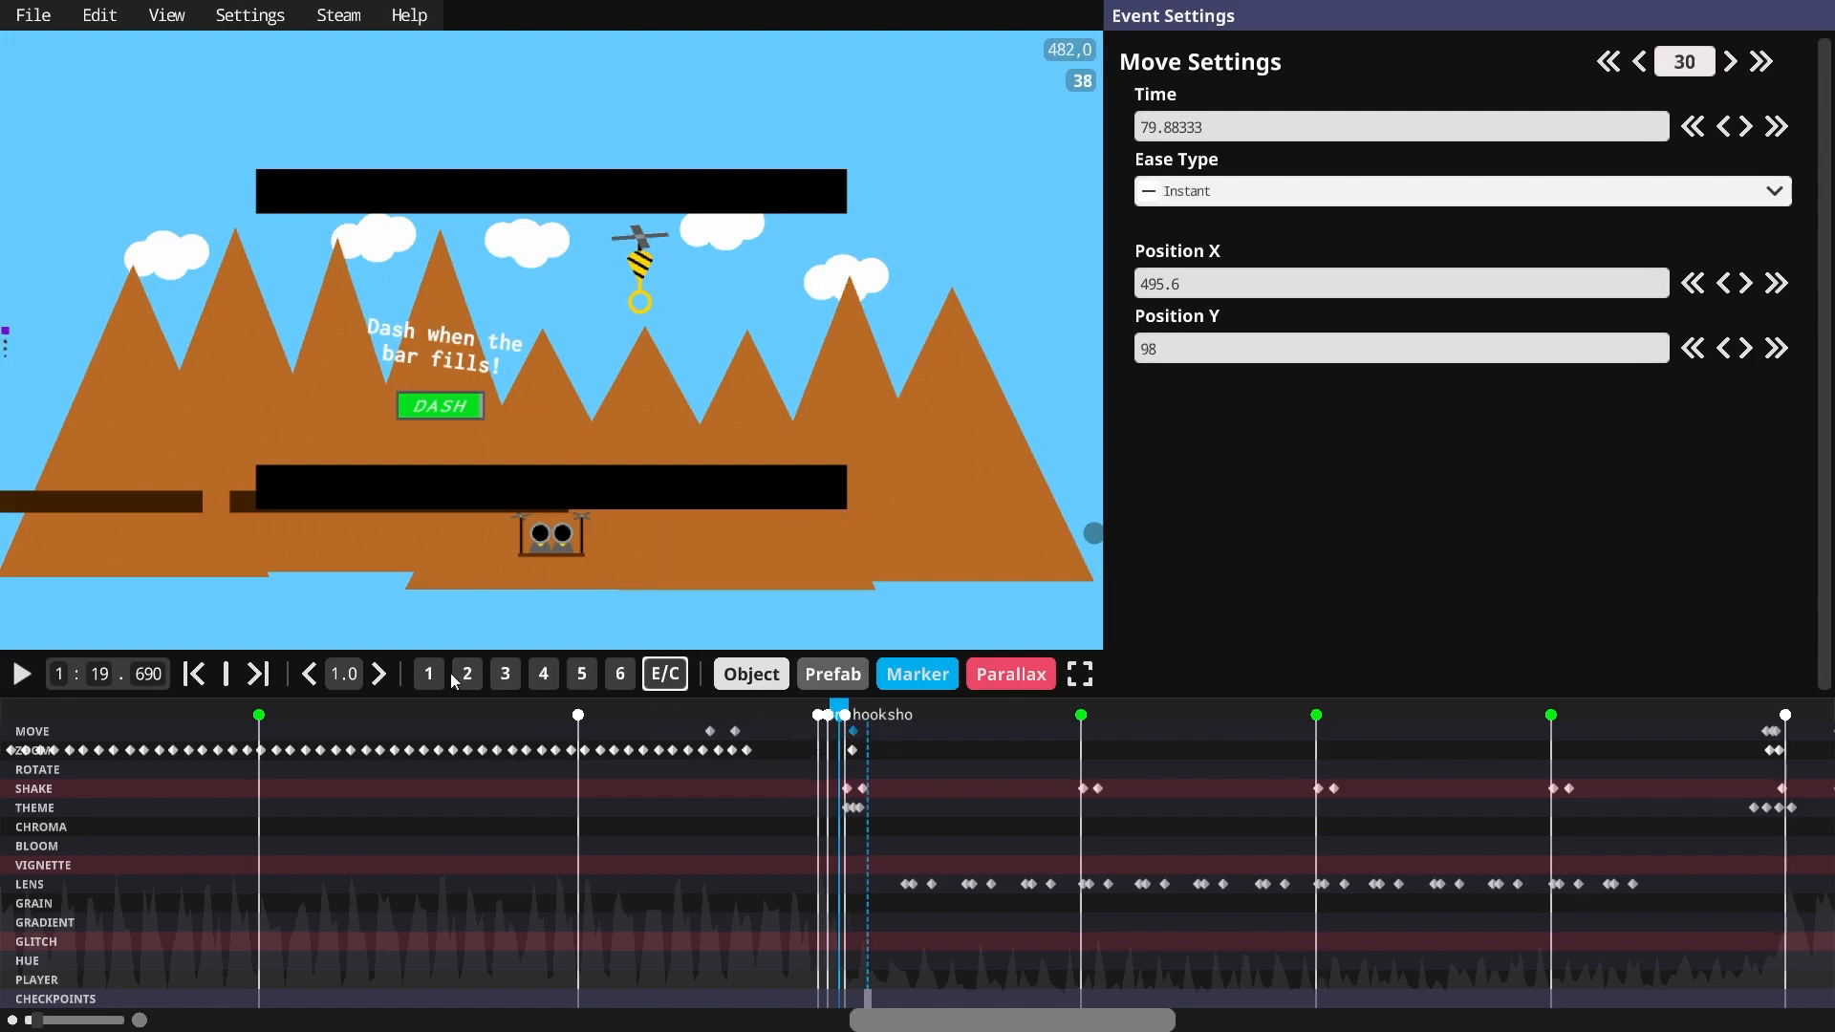
- Play to the hook grab, show the objects on layer 3 and open nanoHead's parent nanoSwingP to view its keyframes
key(space)
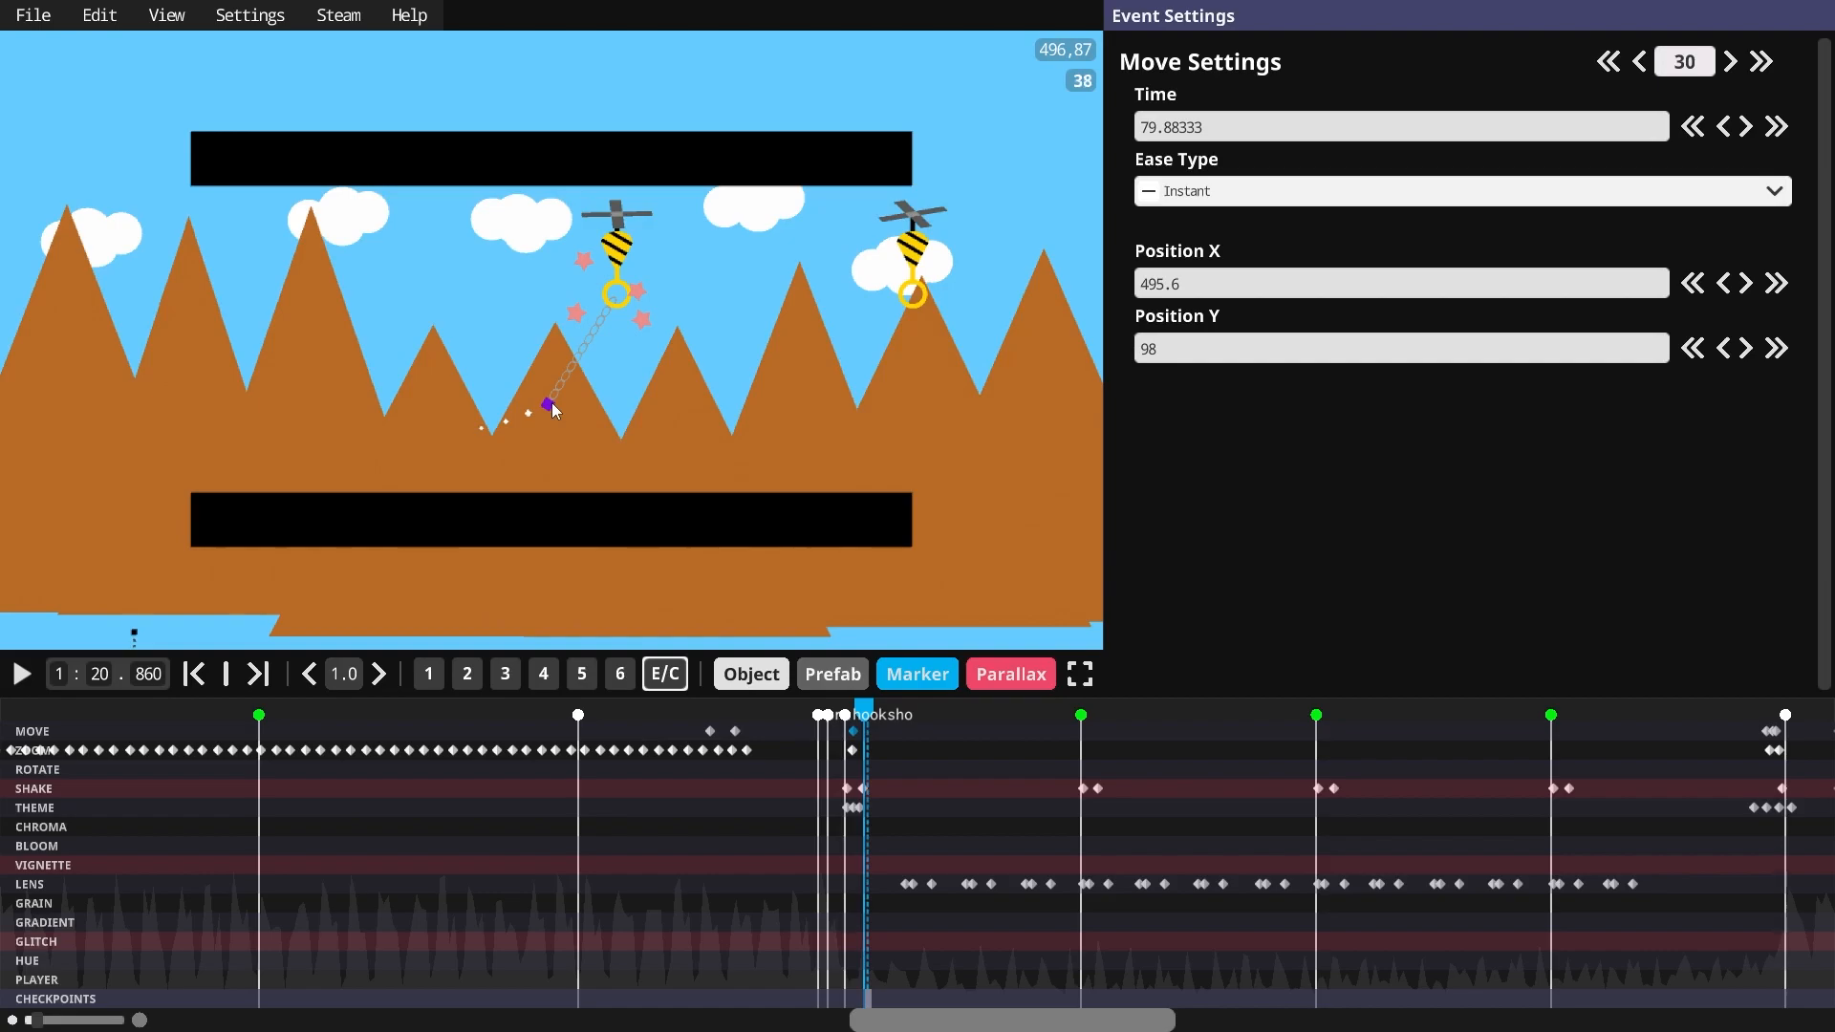
key(3)
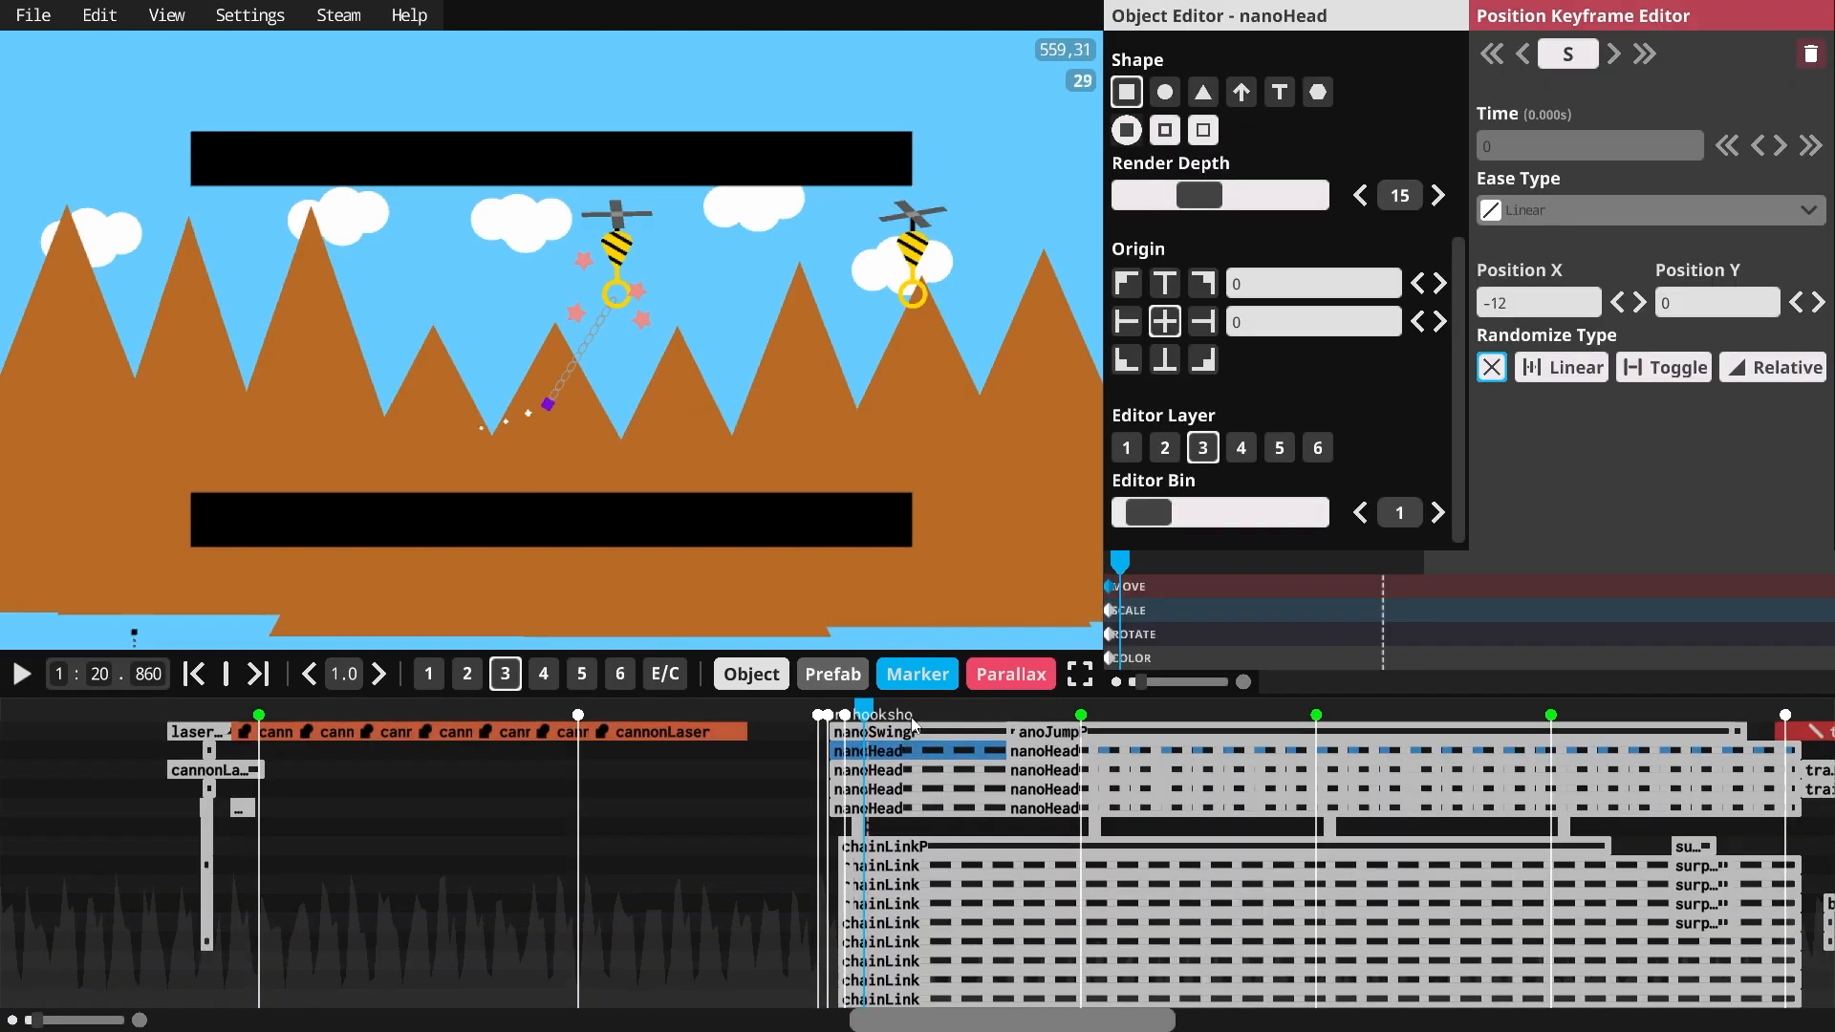
scroll(1453, 371, up, 3)
scroll(1461, 486, down, 3)
scroll(1460, 384, up, 3)
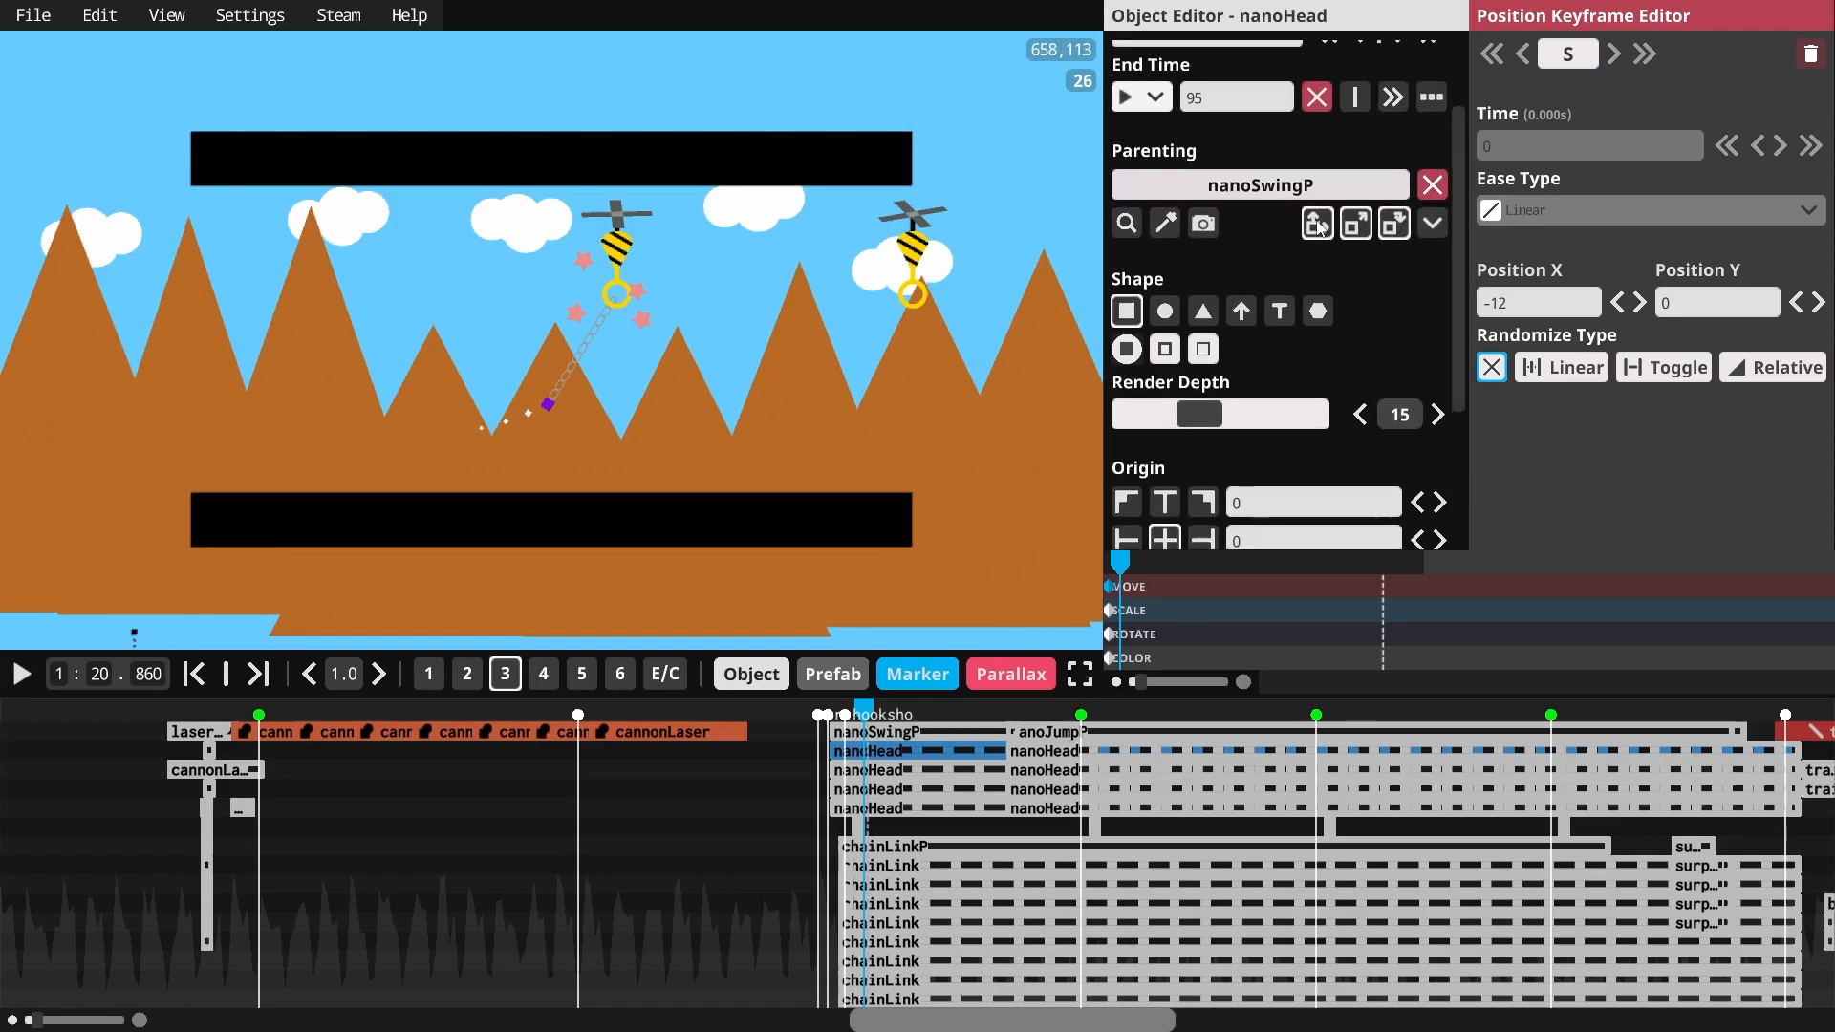
click(1272, 184)
scroll(1189, 627, up, 4)
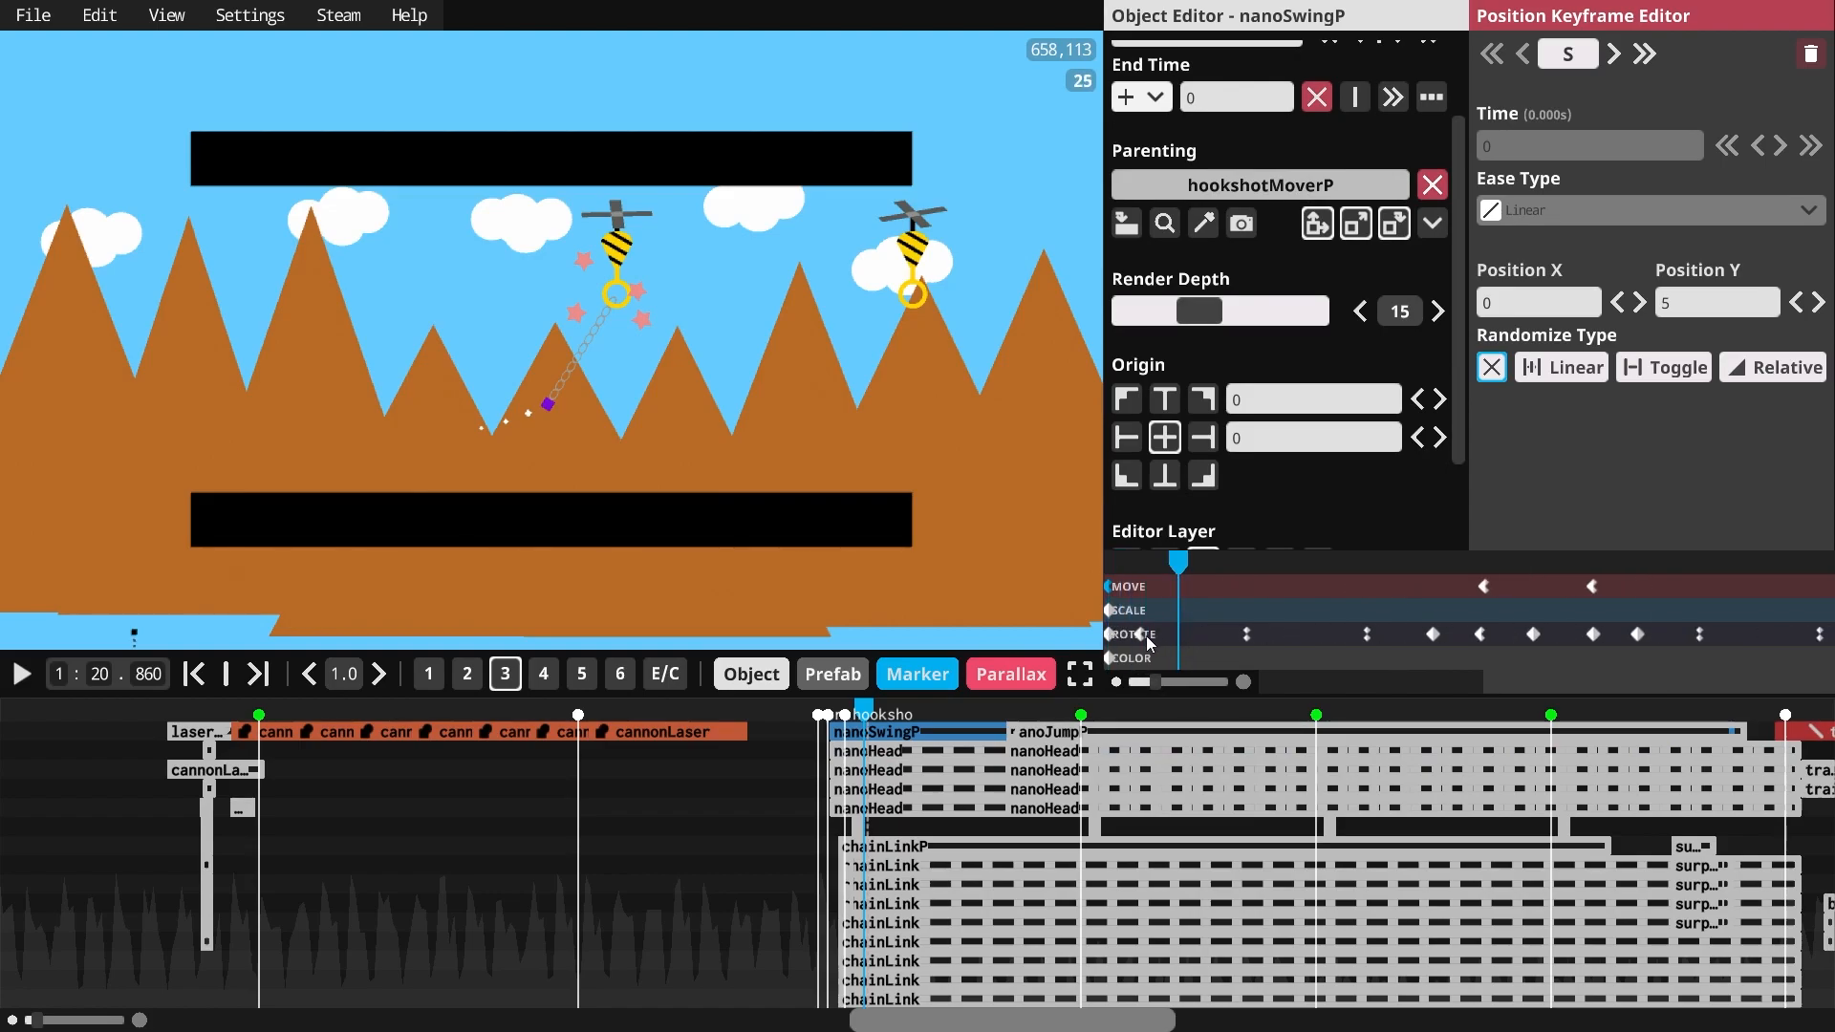
scroll(1456, 368, up, 3)
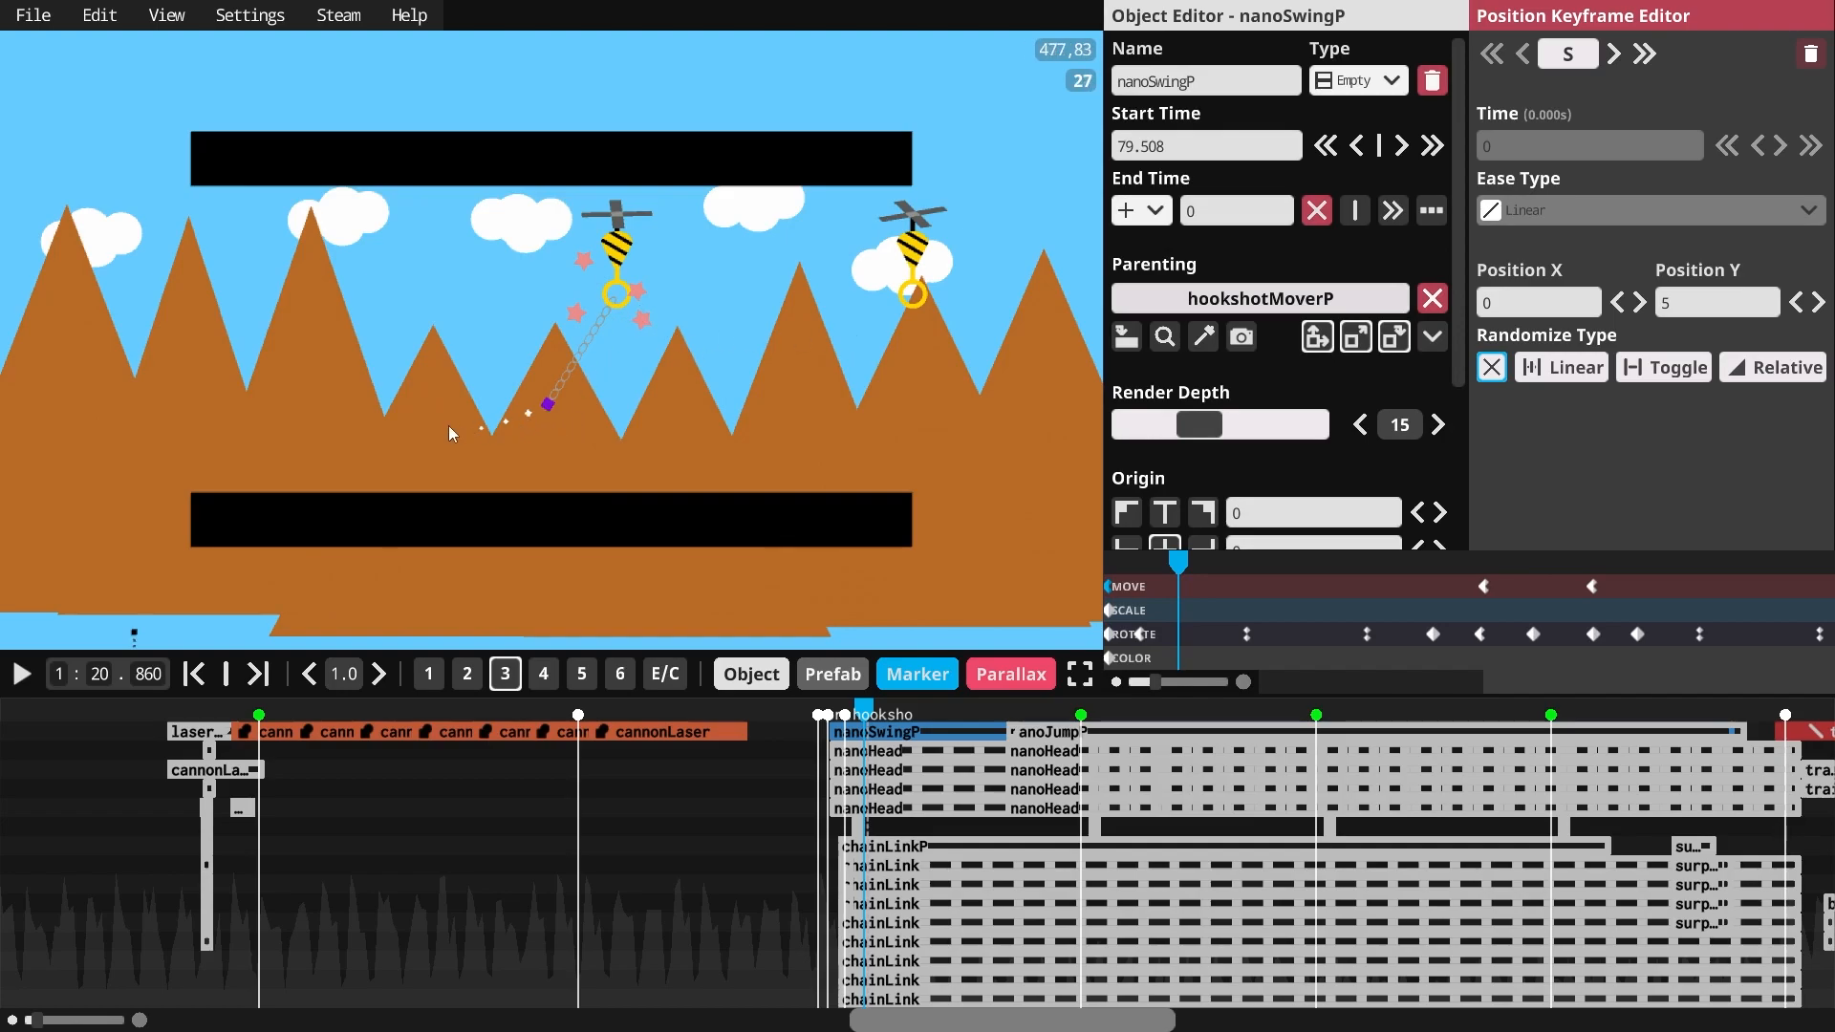
- Inspect nanoSwingP's rotation keyframes, including those at 1.15 s and 3.1 s, while scrubbing through the swing from about 80.24 s to 82.56 s
drag(863, 709, 875, 701)
click(1246, 634)
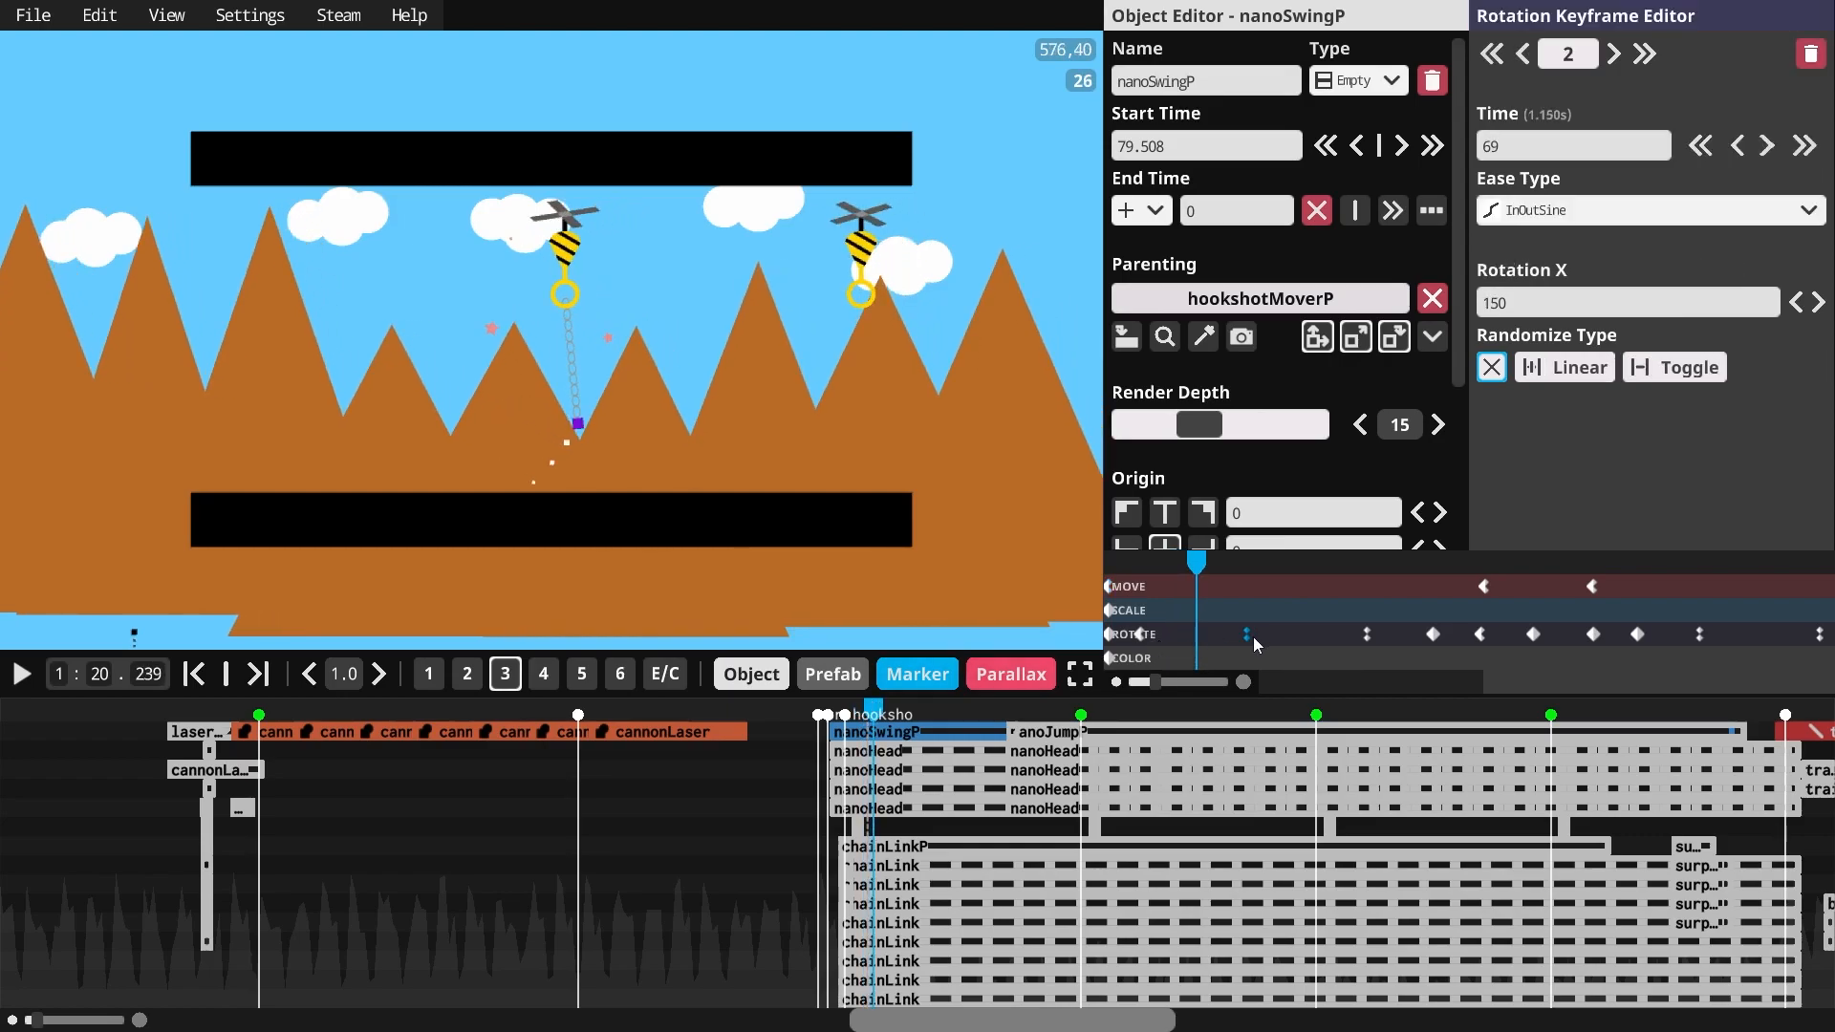
click(1365, 634)
drag(879, 710, 1029, 712)
click(1479, 634)
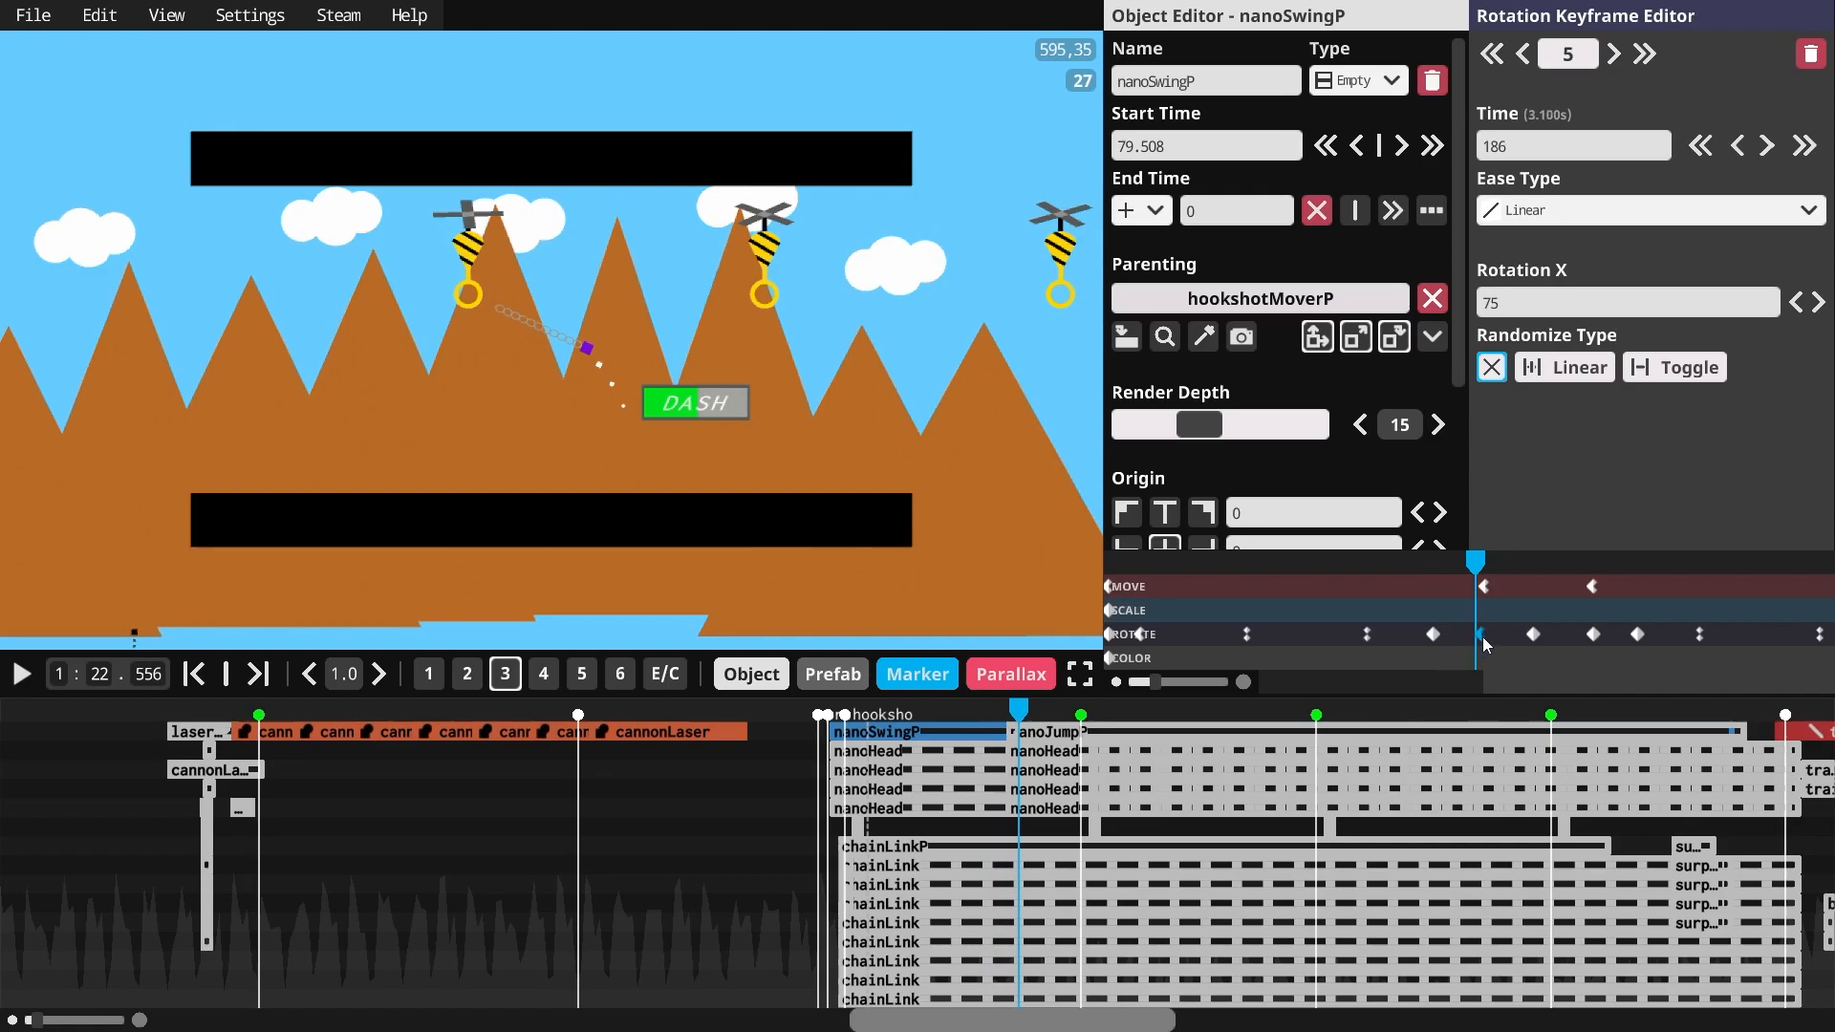
- Compare nanoSwingP's starting position keyframe with the one at 3.133 s, and place the playhead at about 82.69 s
click(1483, 589)
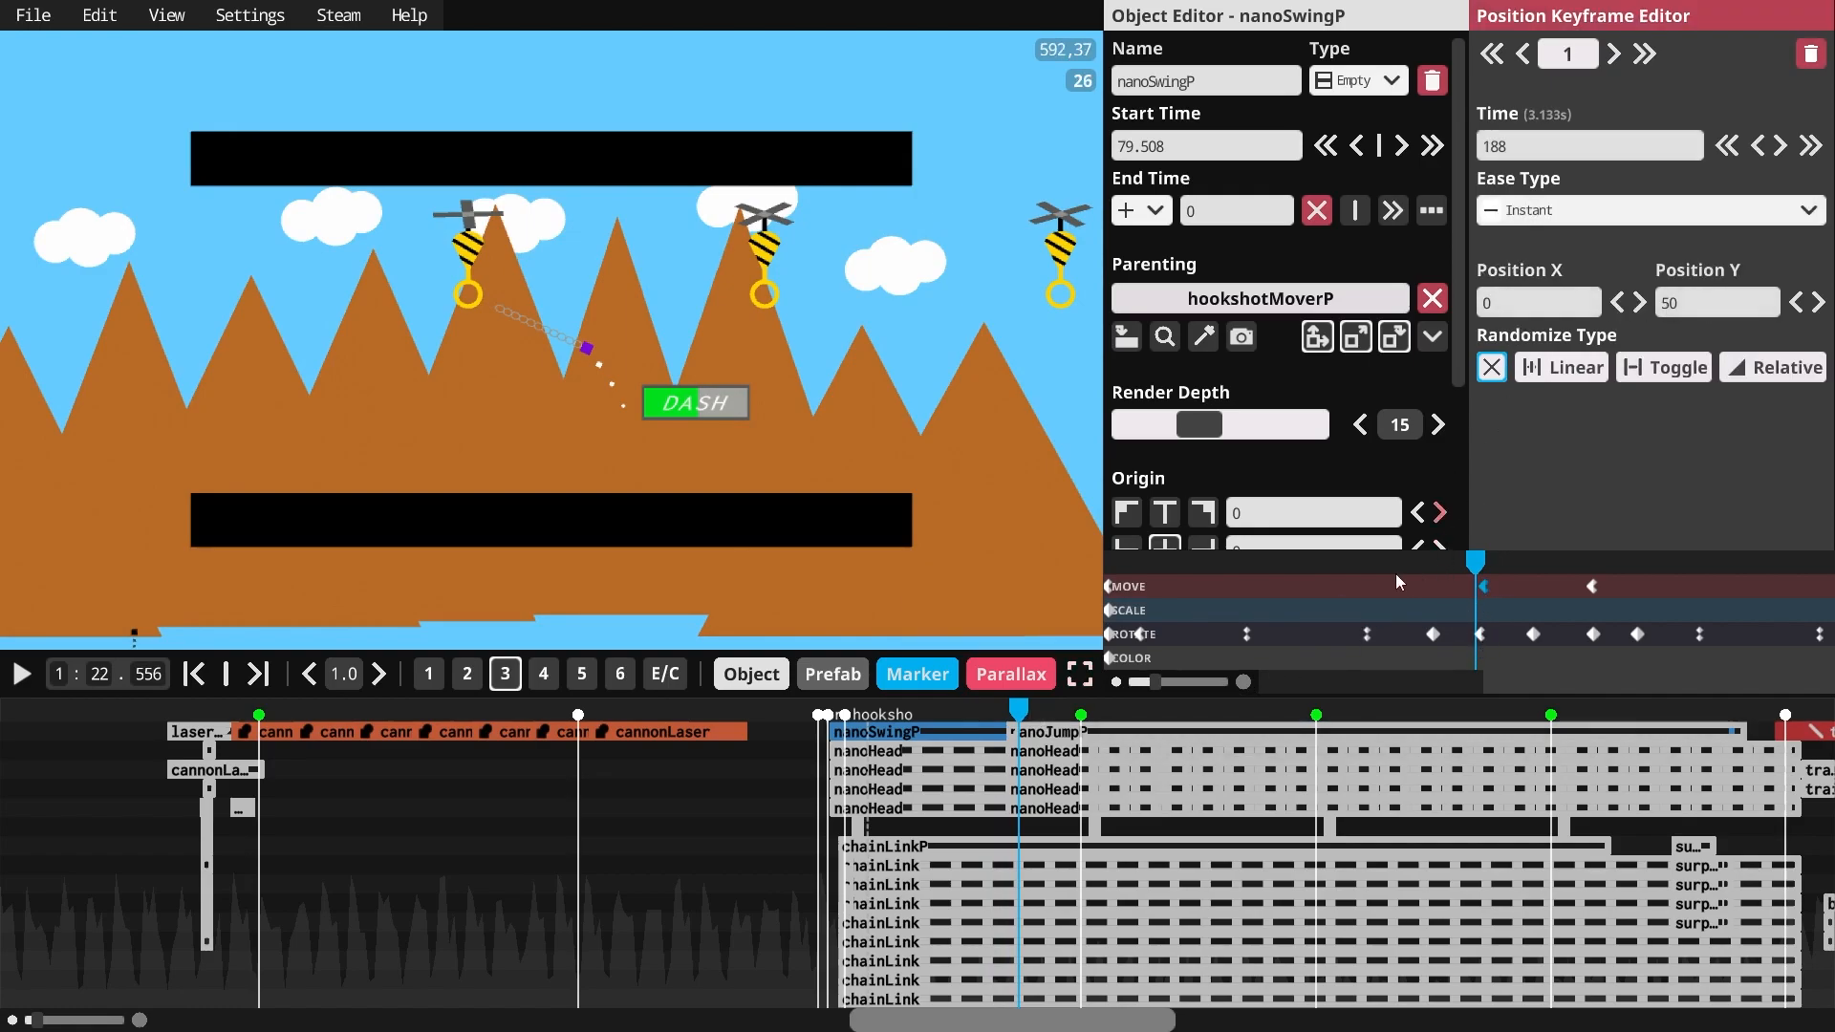
click(1109, 586)
click(1485, 586)
click(1028, 712)
drag(1027, 704, 1029, 688)
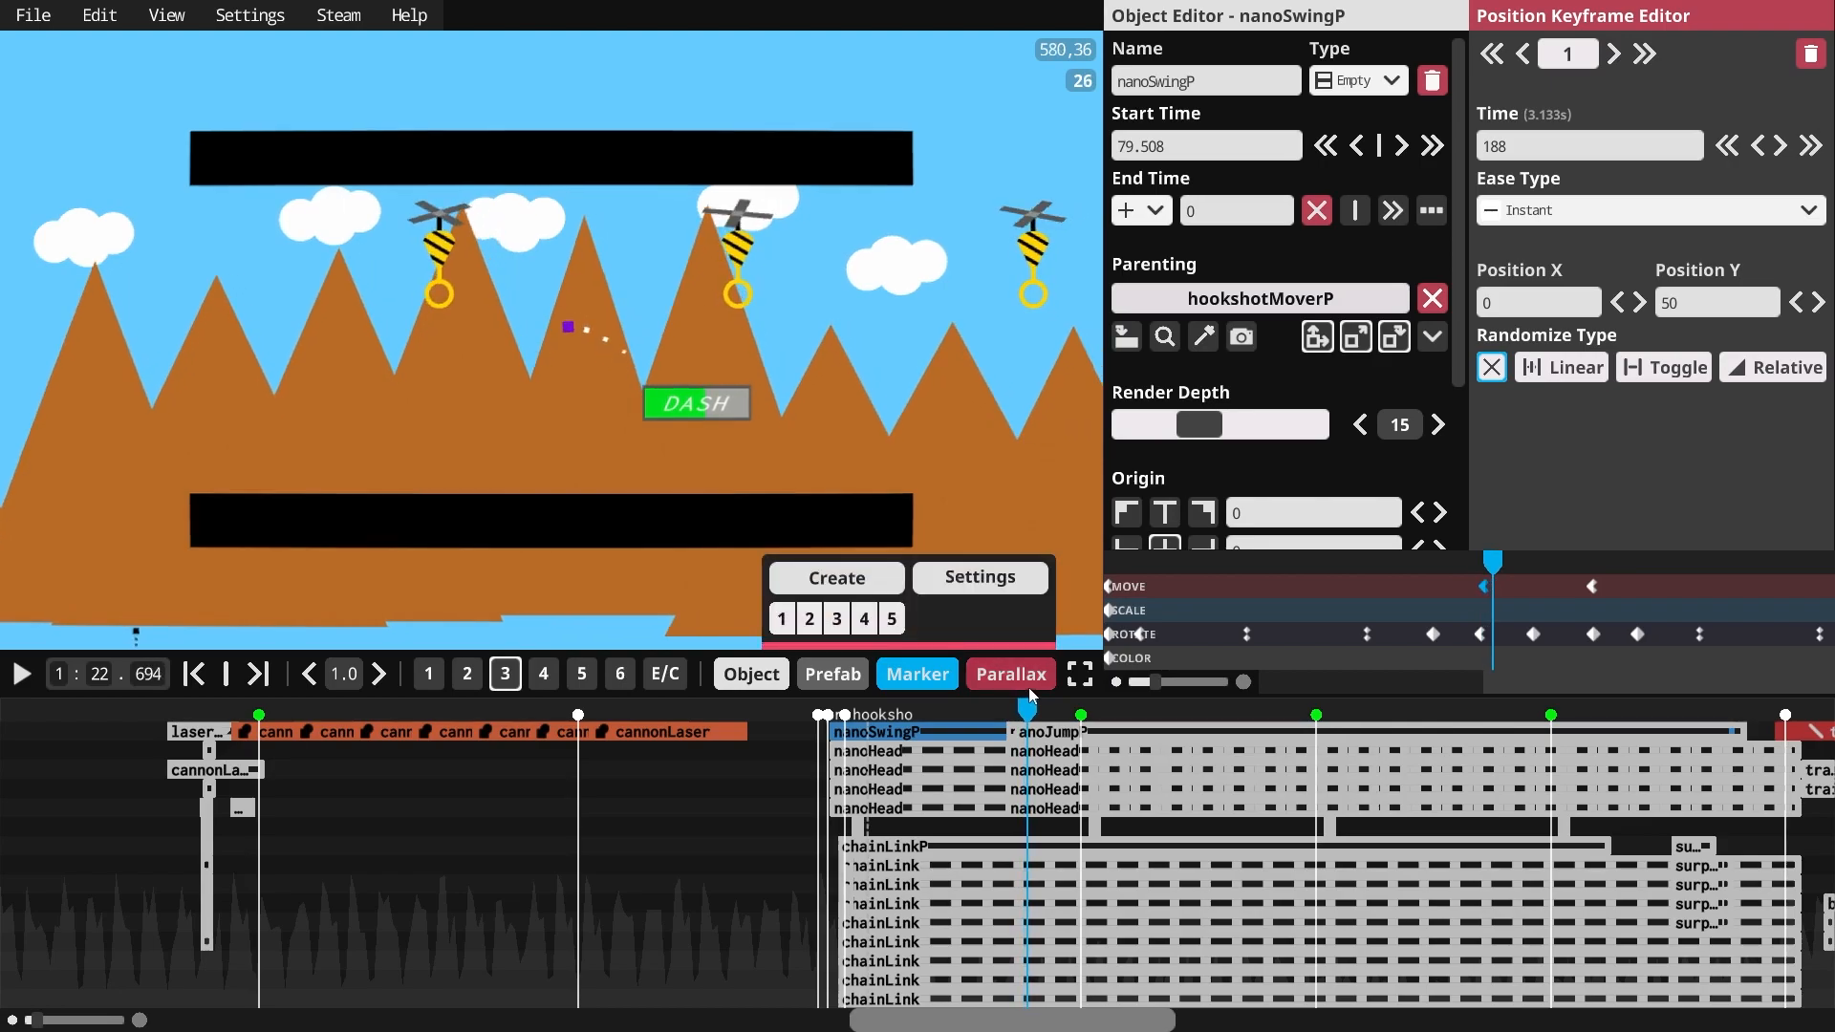
- Select the jumping purple square, open its parent nanoJumpP and inspect the position keyframes at 0.317 s and 1.233 s while advancing the playhead
click(571, 326)
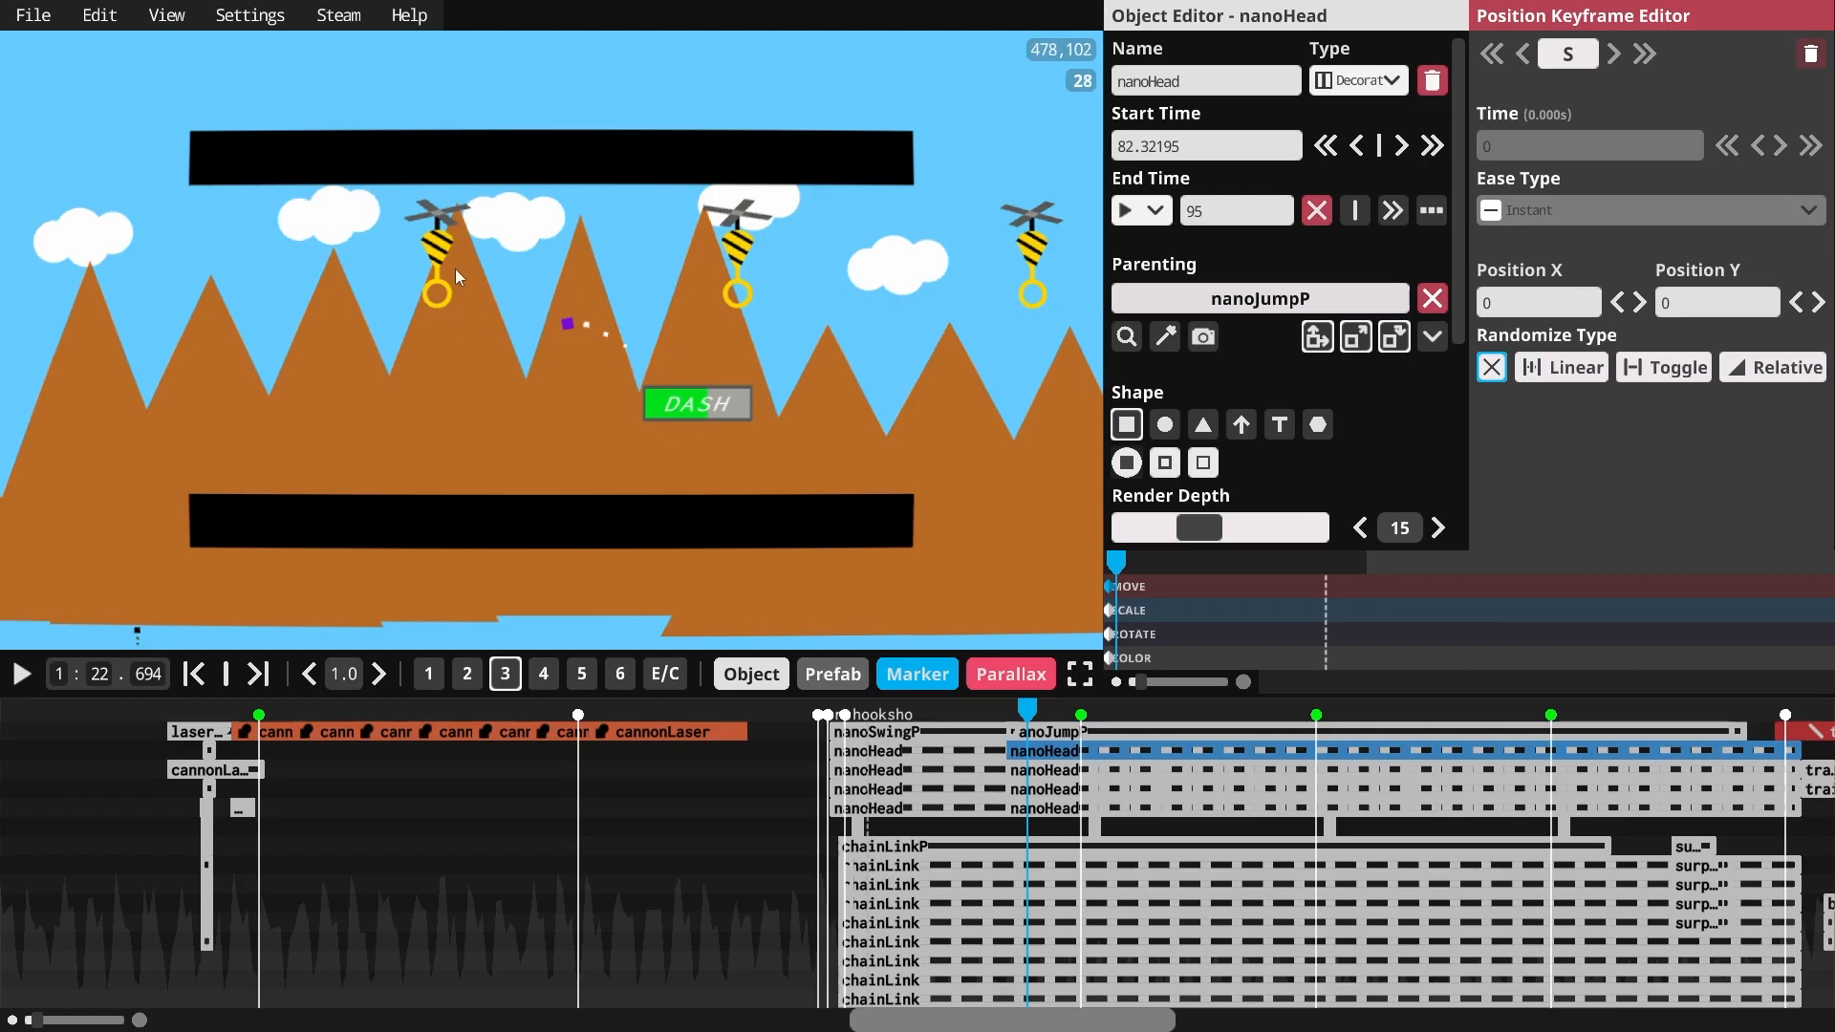
click(1154, 300)
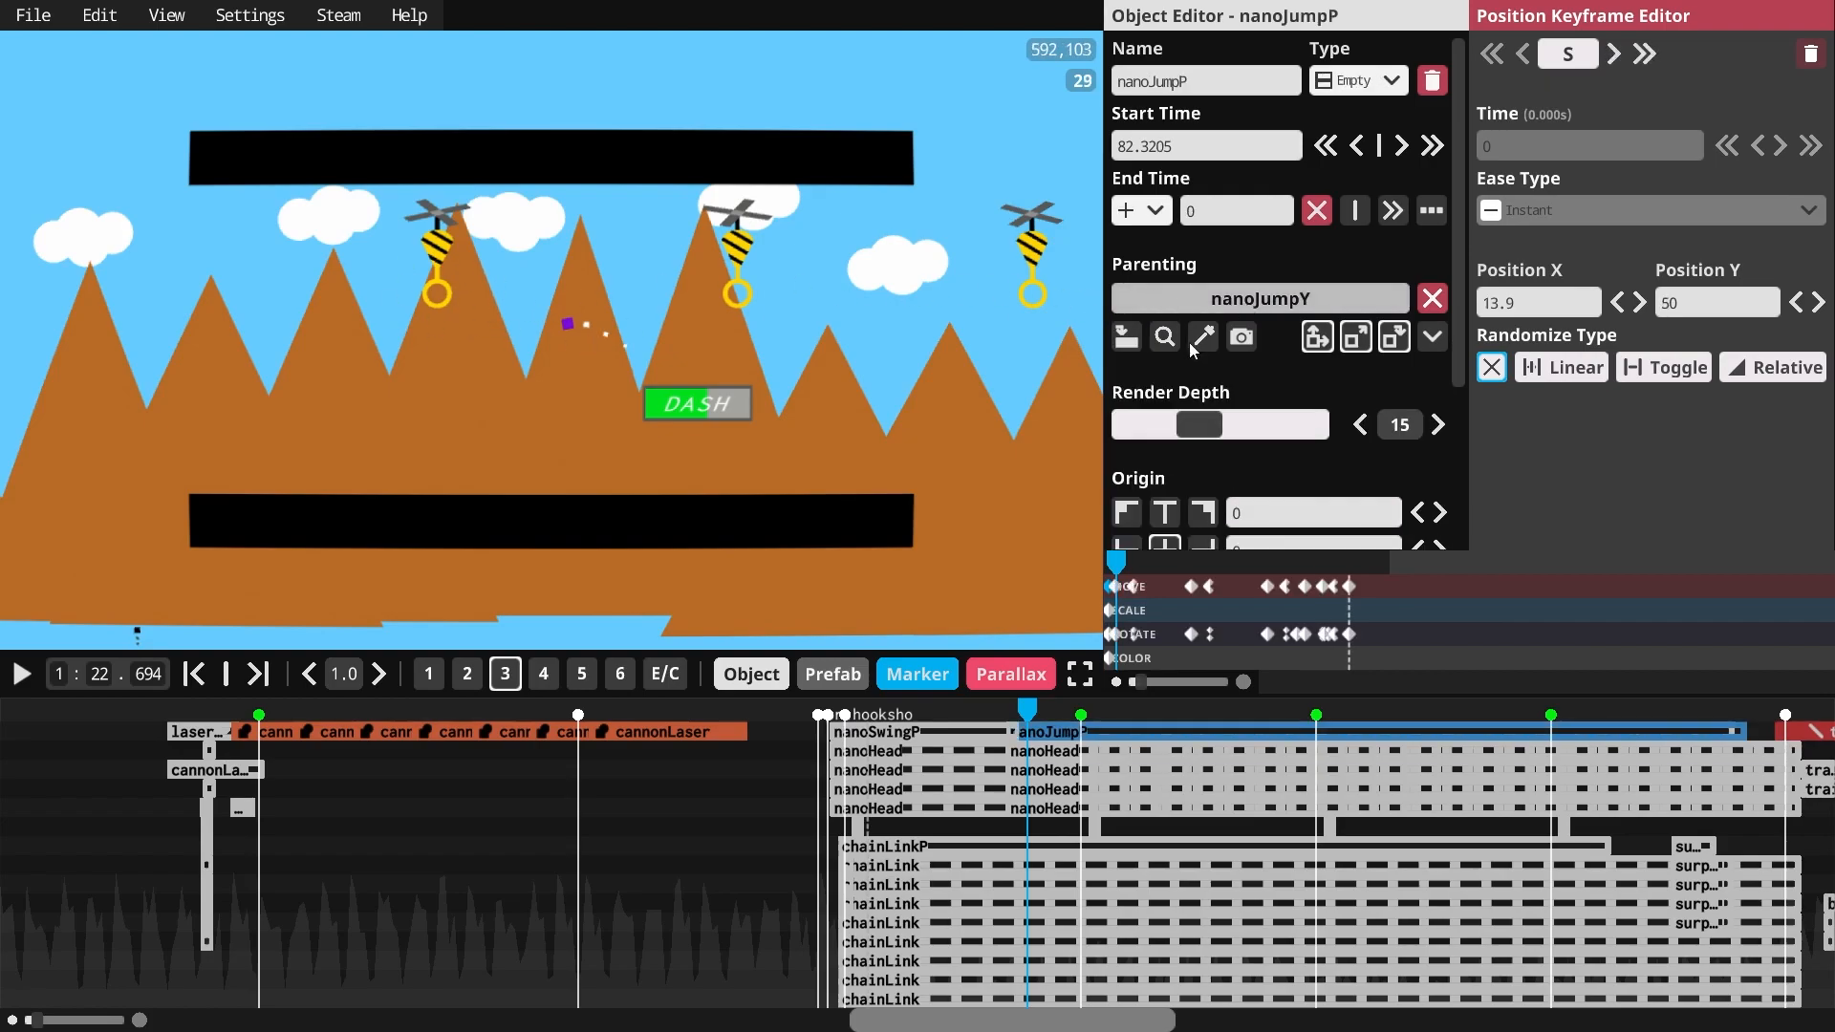
scroll(1190, 631, up, 3)
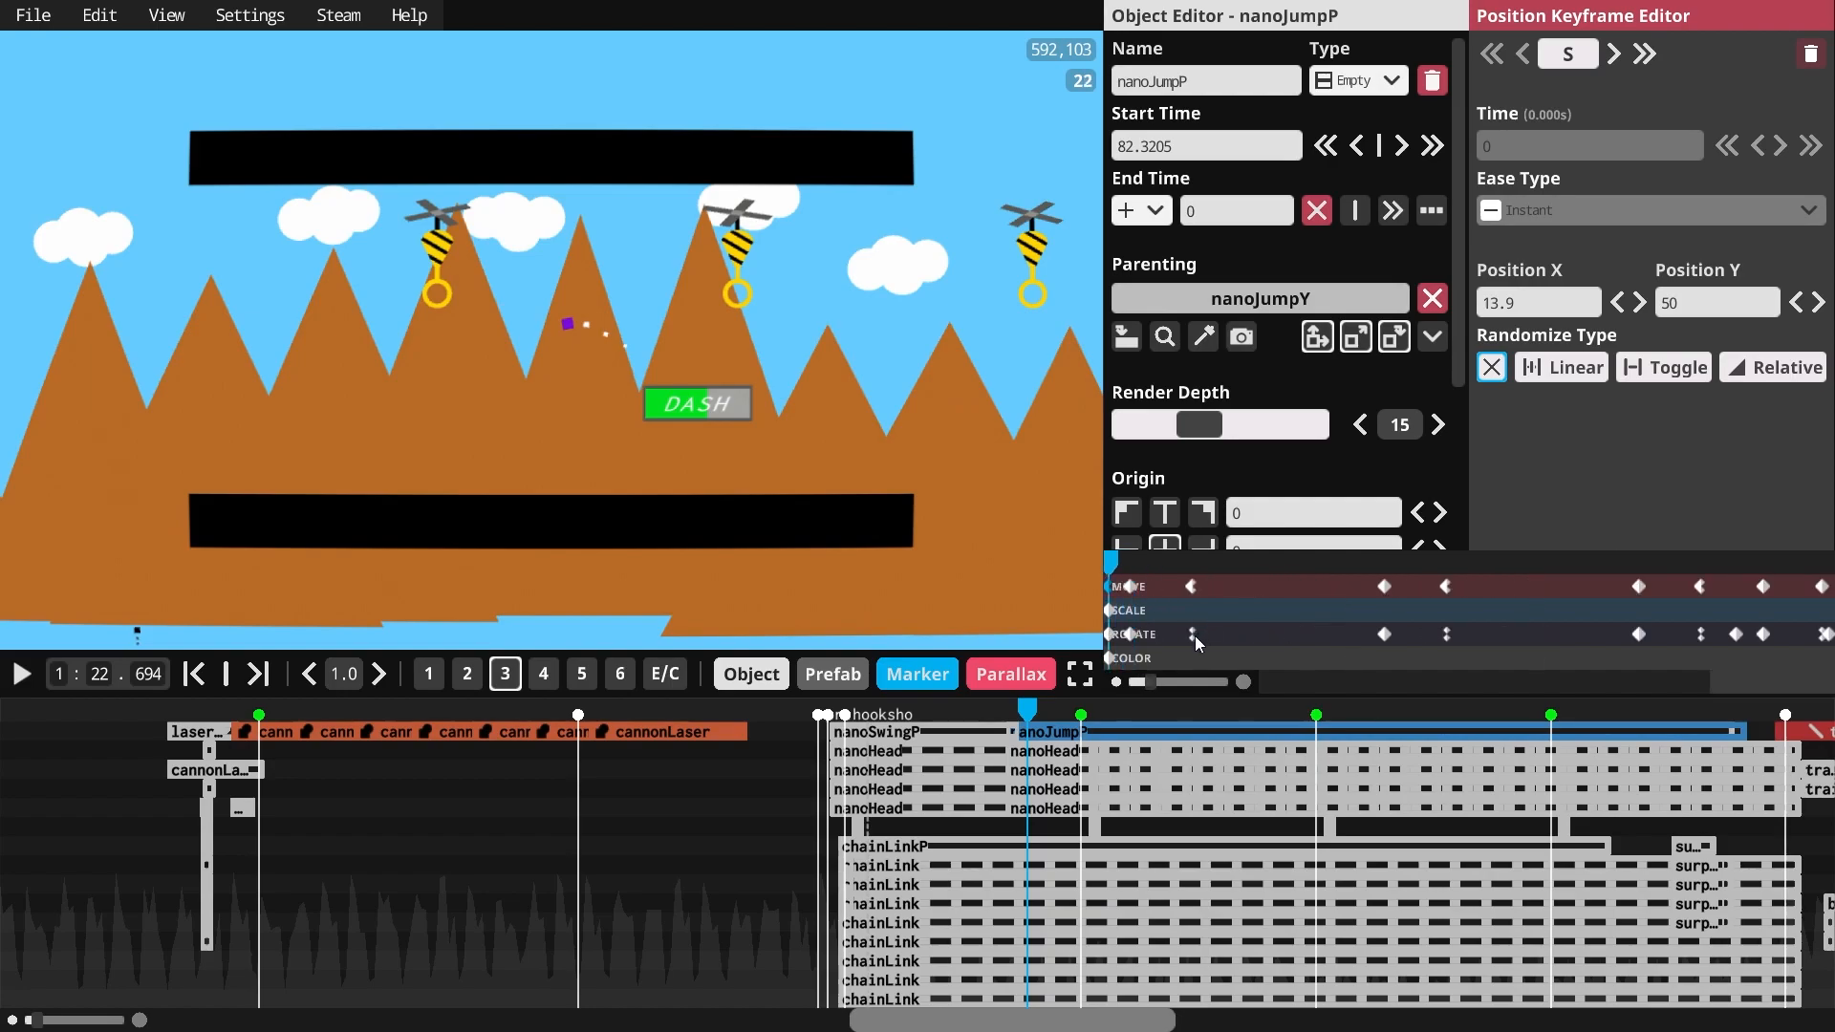
click(1133, 589)
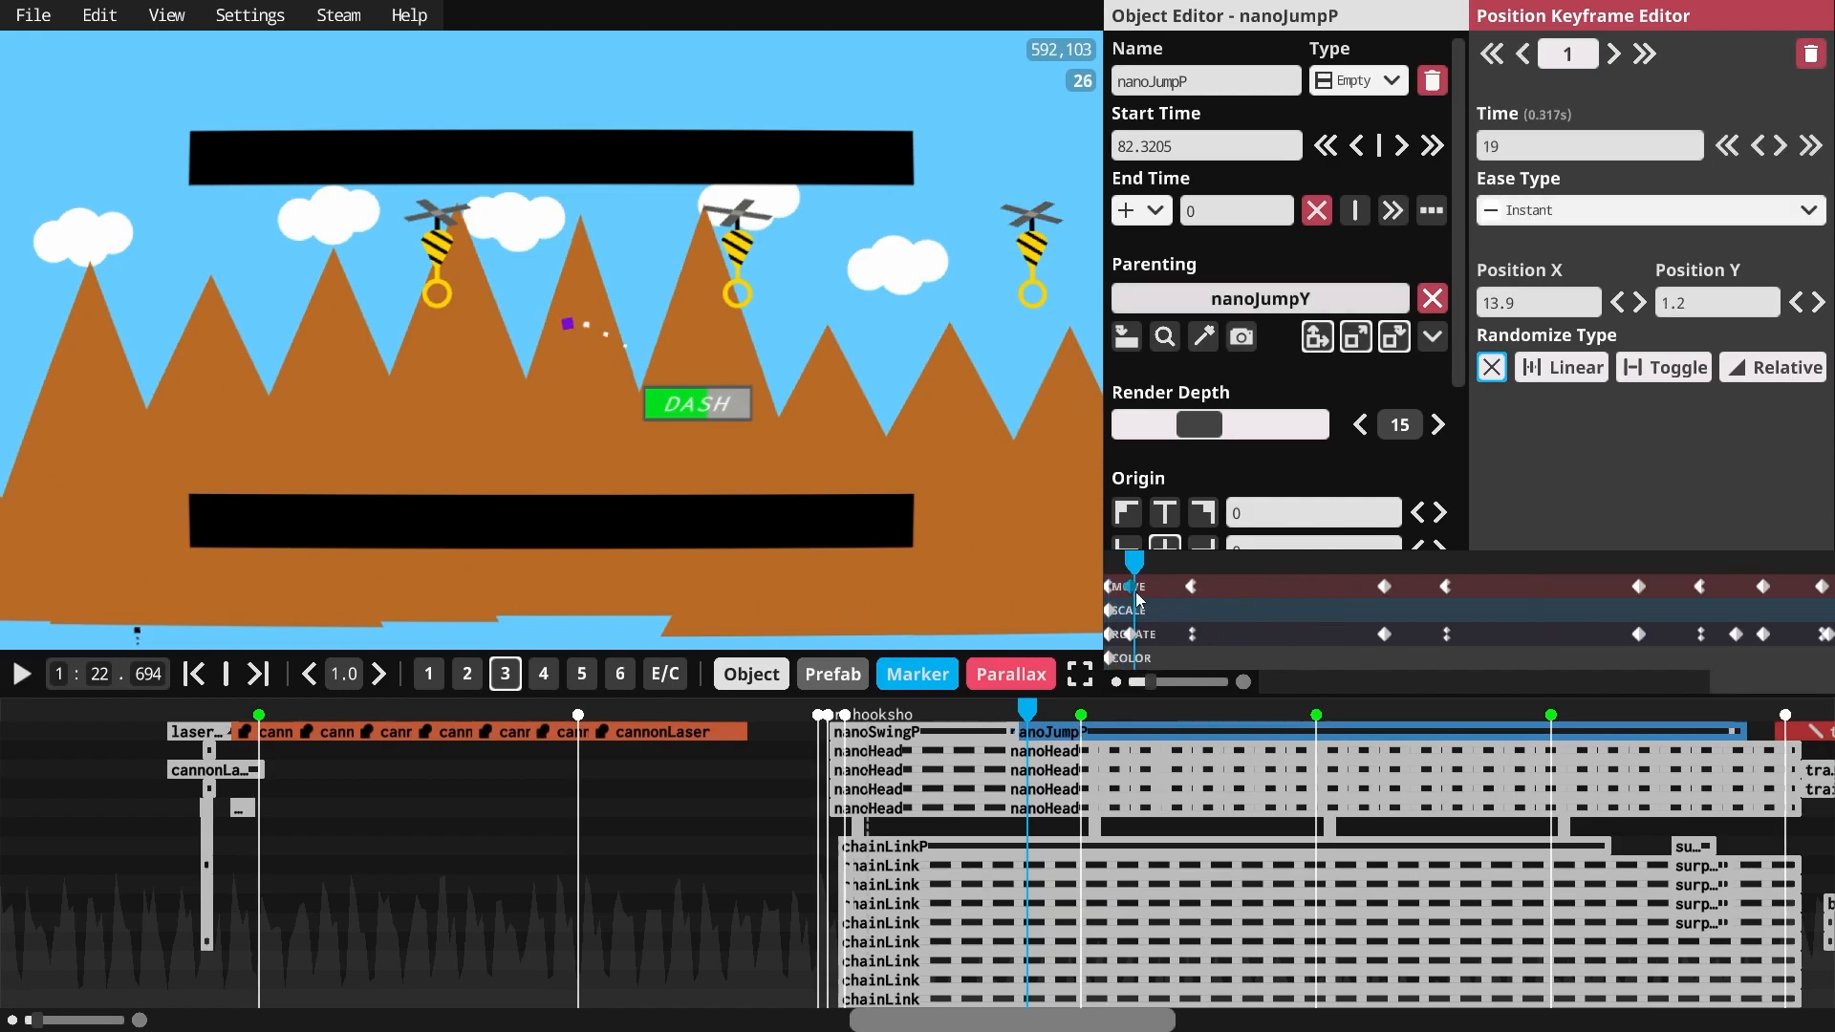
click(1194, 587)
mouse_move(1027, 710)
mouse_down()
mouse_move(1081, 712)
mouse_move(1037, 712)
mouse_up()
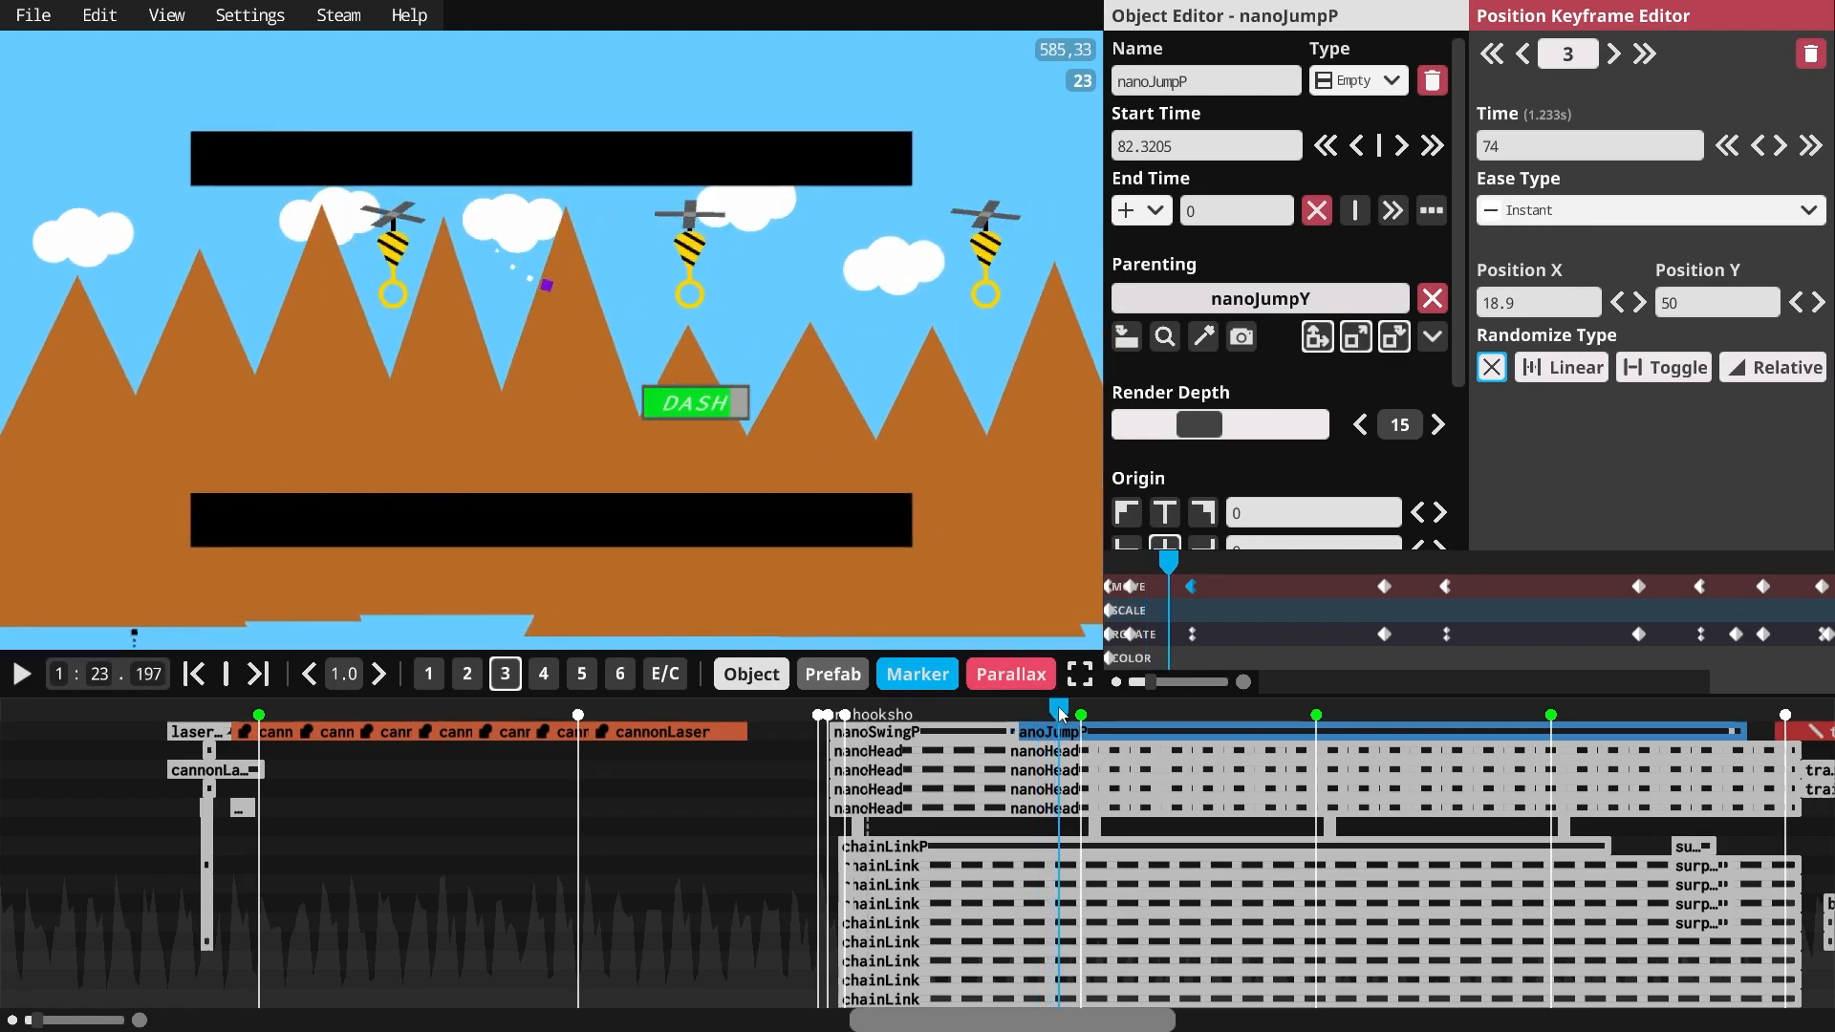
- Open the parent nanoJumpY, inspect its position keyframe at 1.217 s and advance the playhead to about 83.47 s
click(1260, 298)
scroll(1166, 611, up, 2)
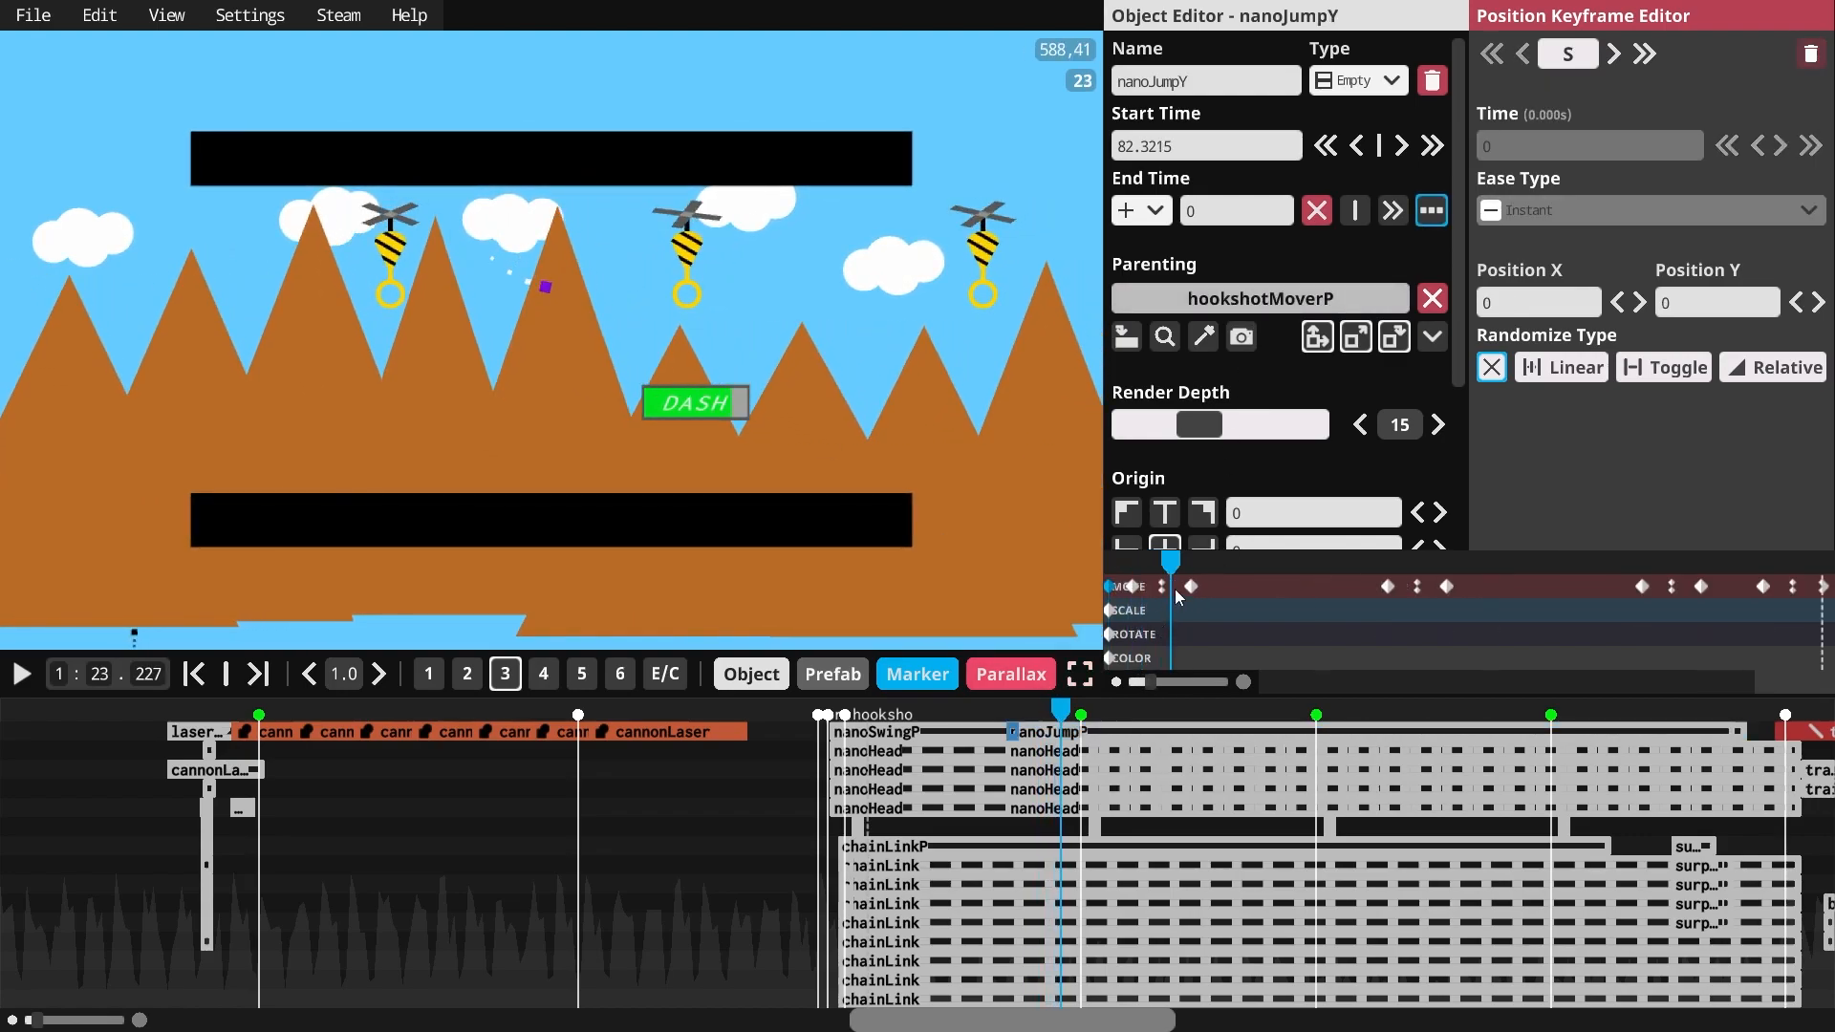
click(1191, 586)
mouse_move(1061, 712)
mouse_down()
mouse_move(1030, 715)
mouse_move(1075, 722)
mouse_up()
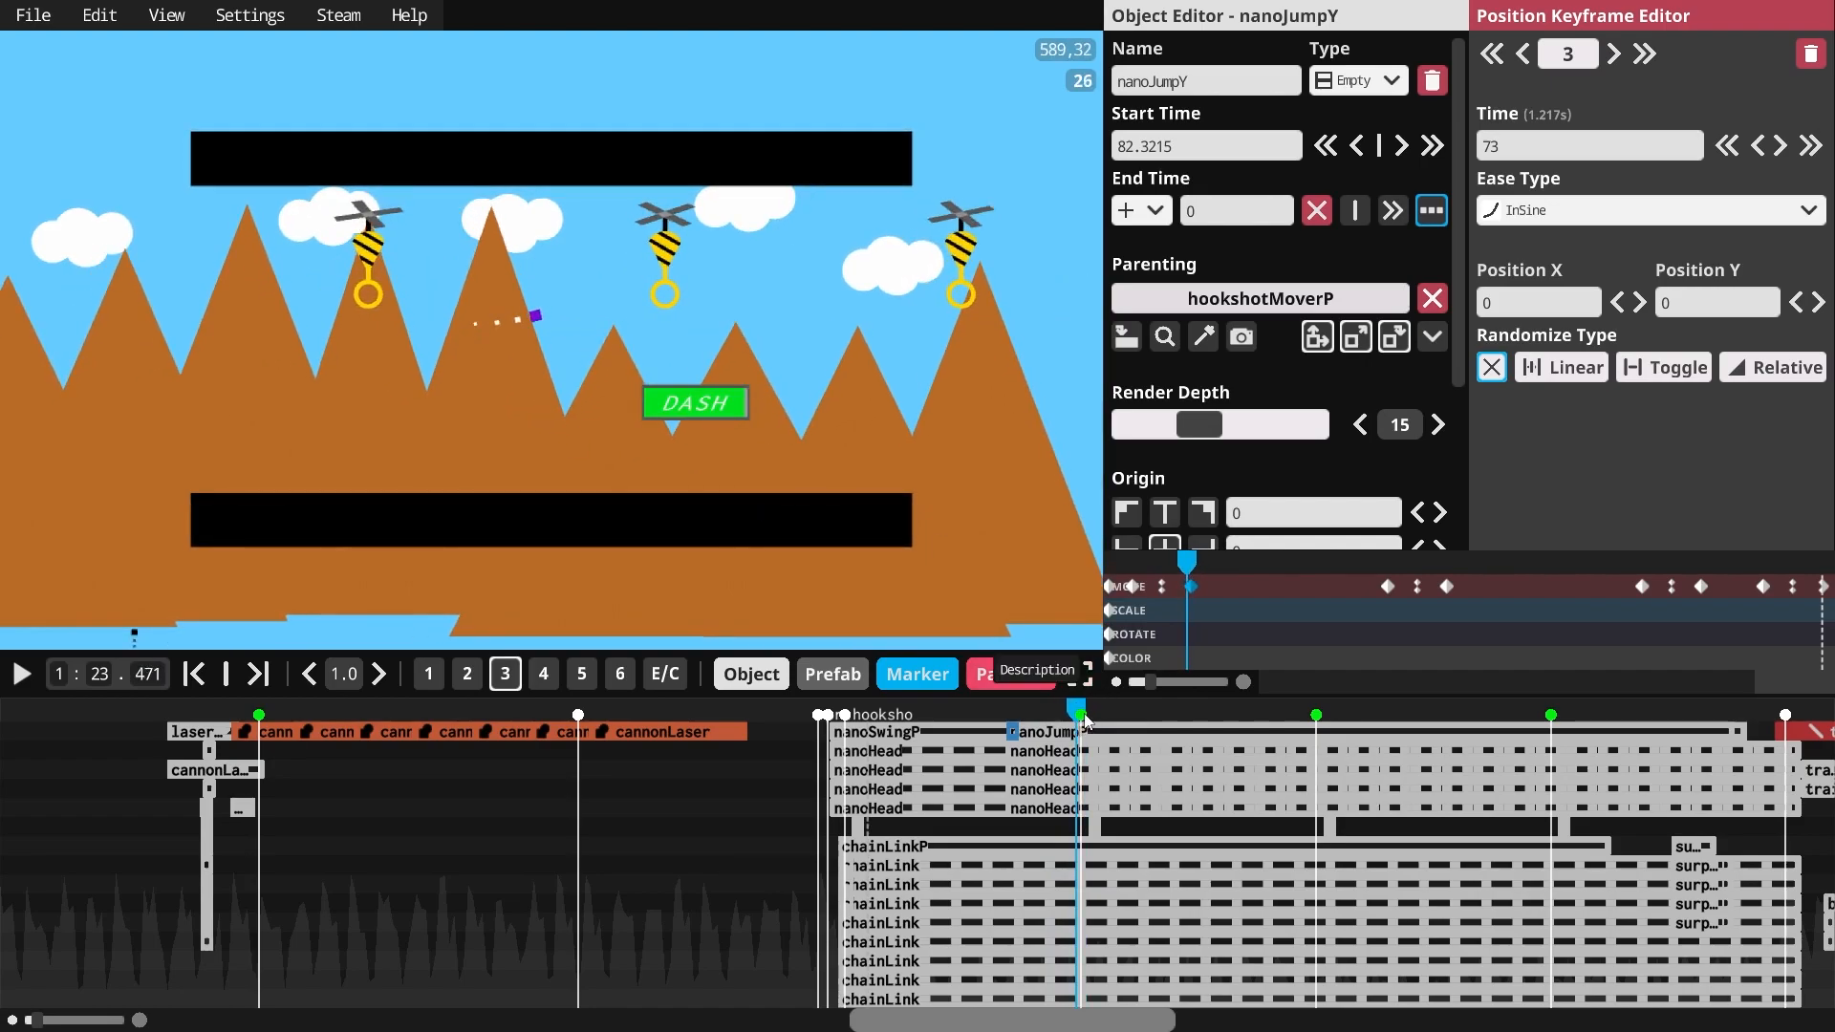
- Step through the dash bar's flash to about 83.55 s, and compare it with the next dash at about 87.3 s and 87.59 s
scroll(1093, 751, up, 2)
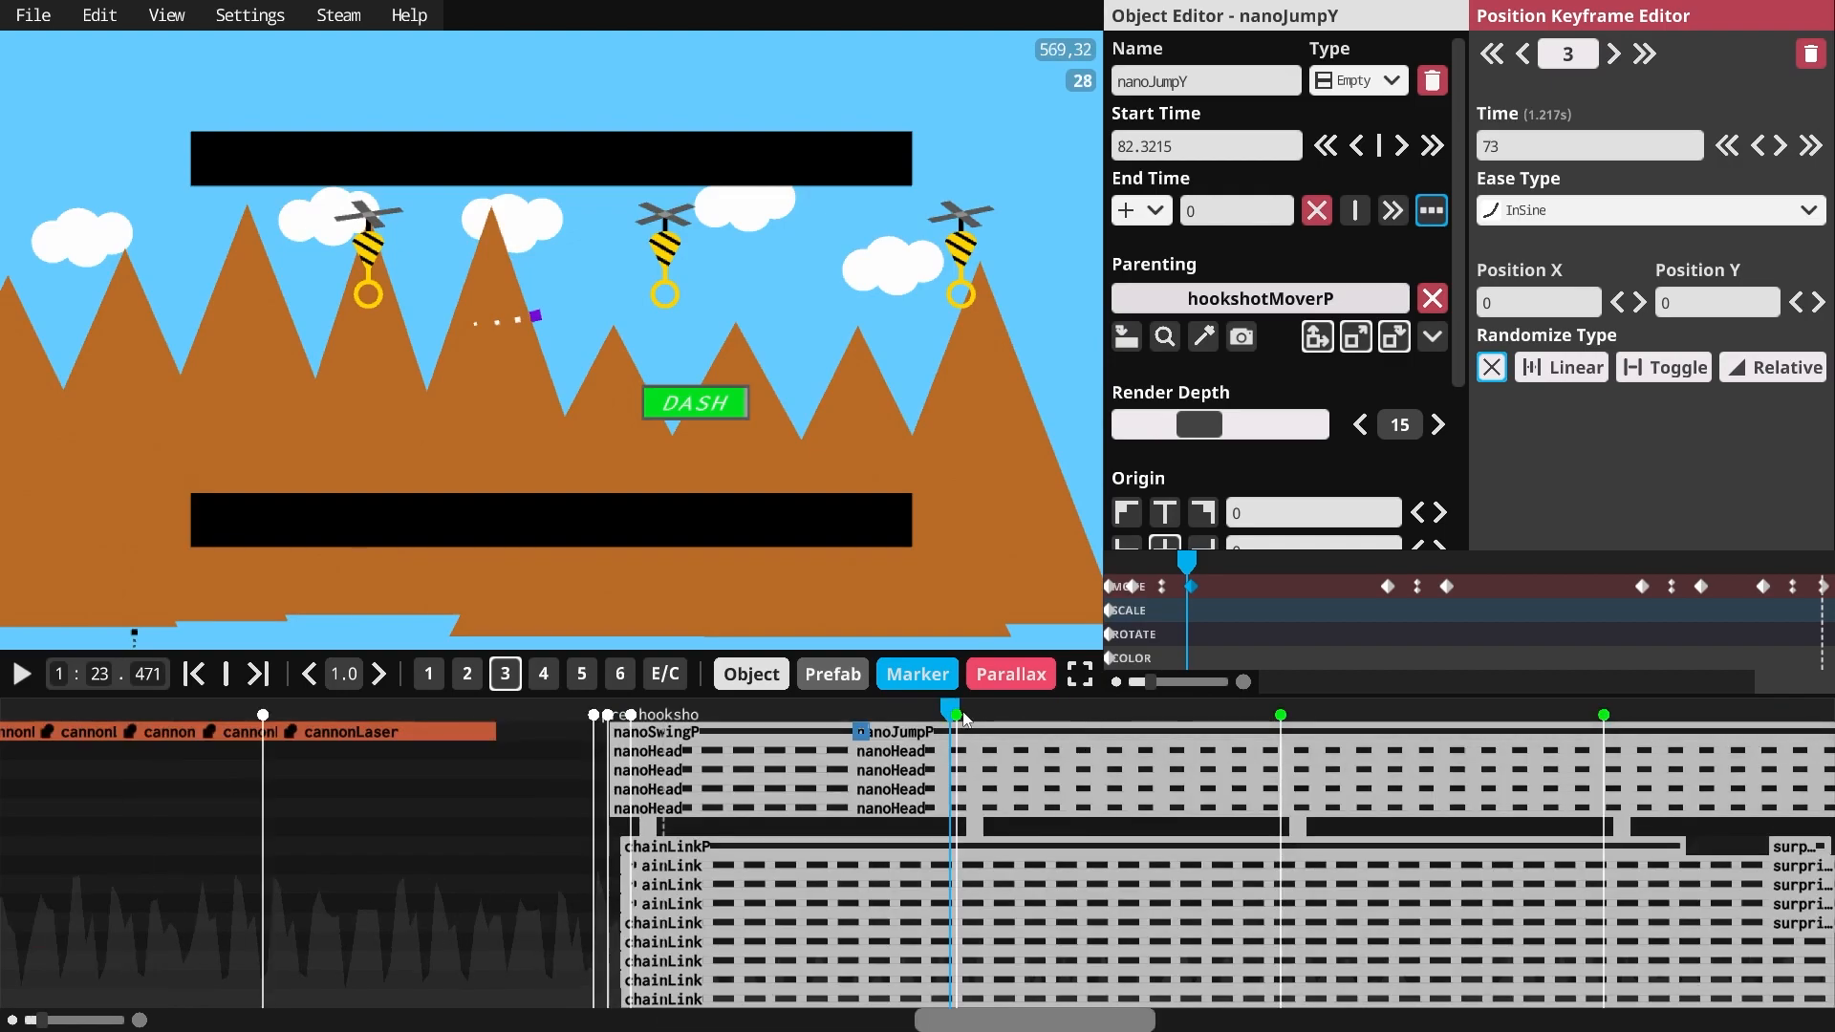
drag(952, 715, 954, 713)
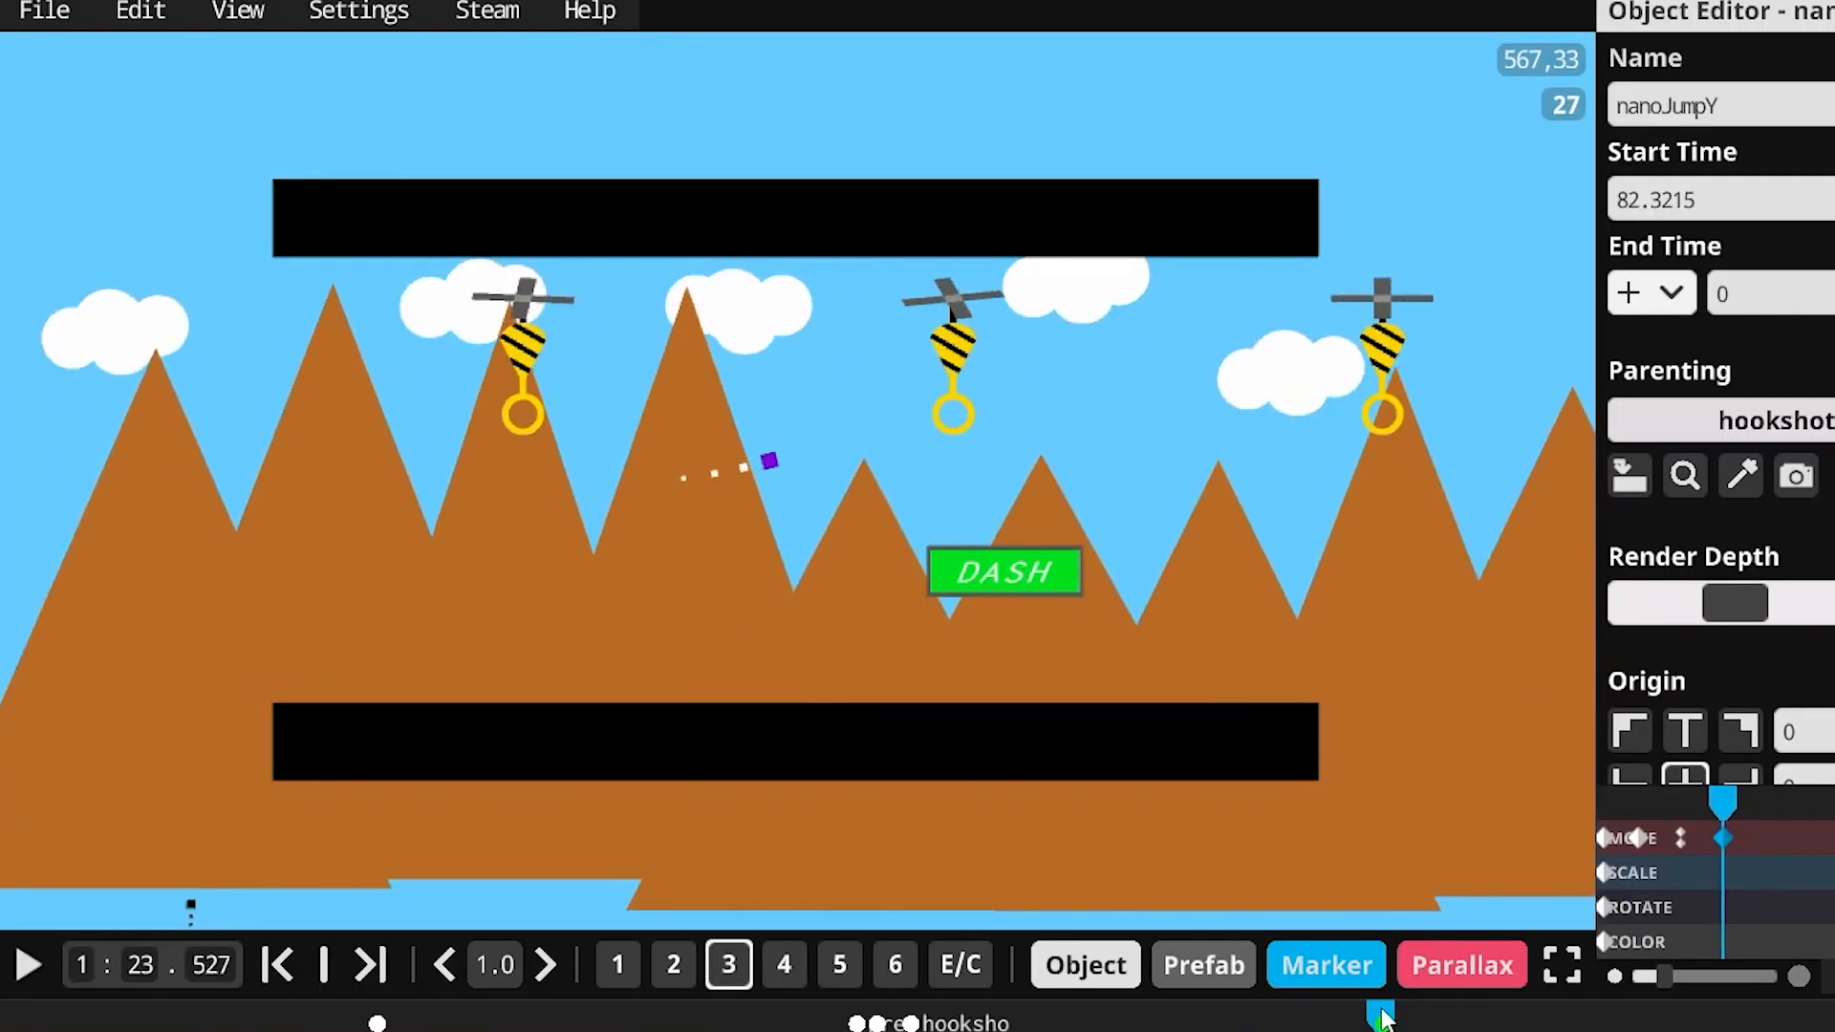
drag(1380, 1019, 1384, 1019)
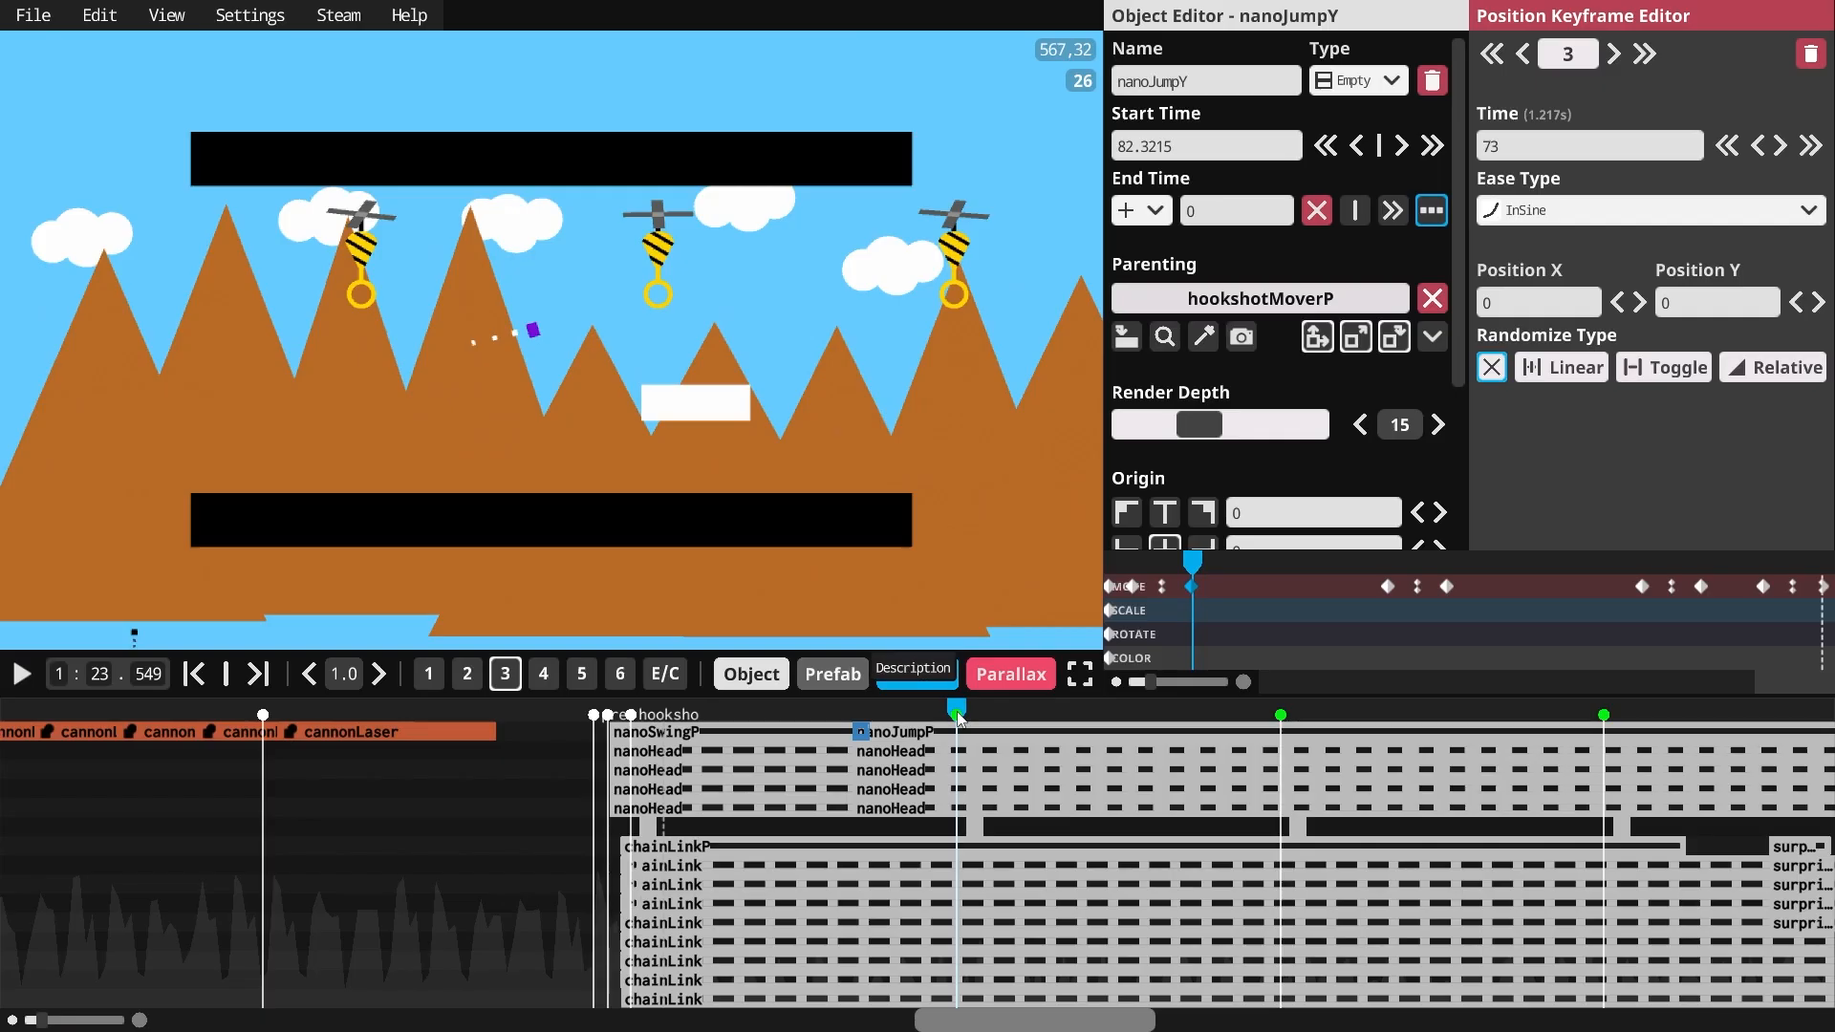
drag(956, 712, 1279, 717)
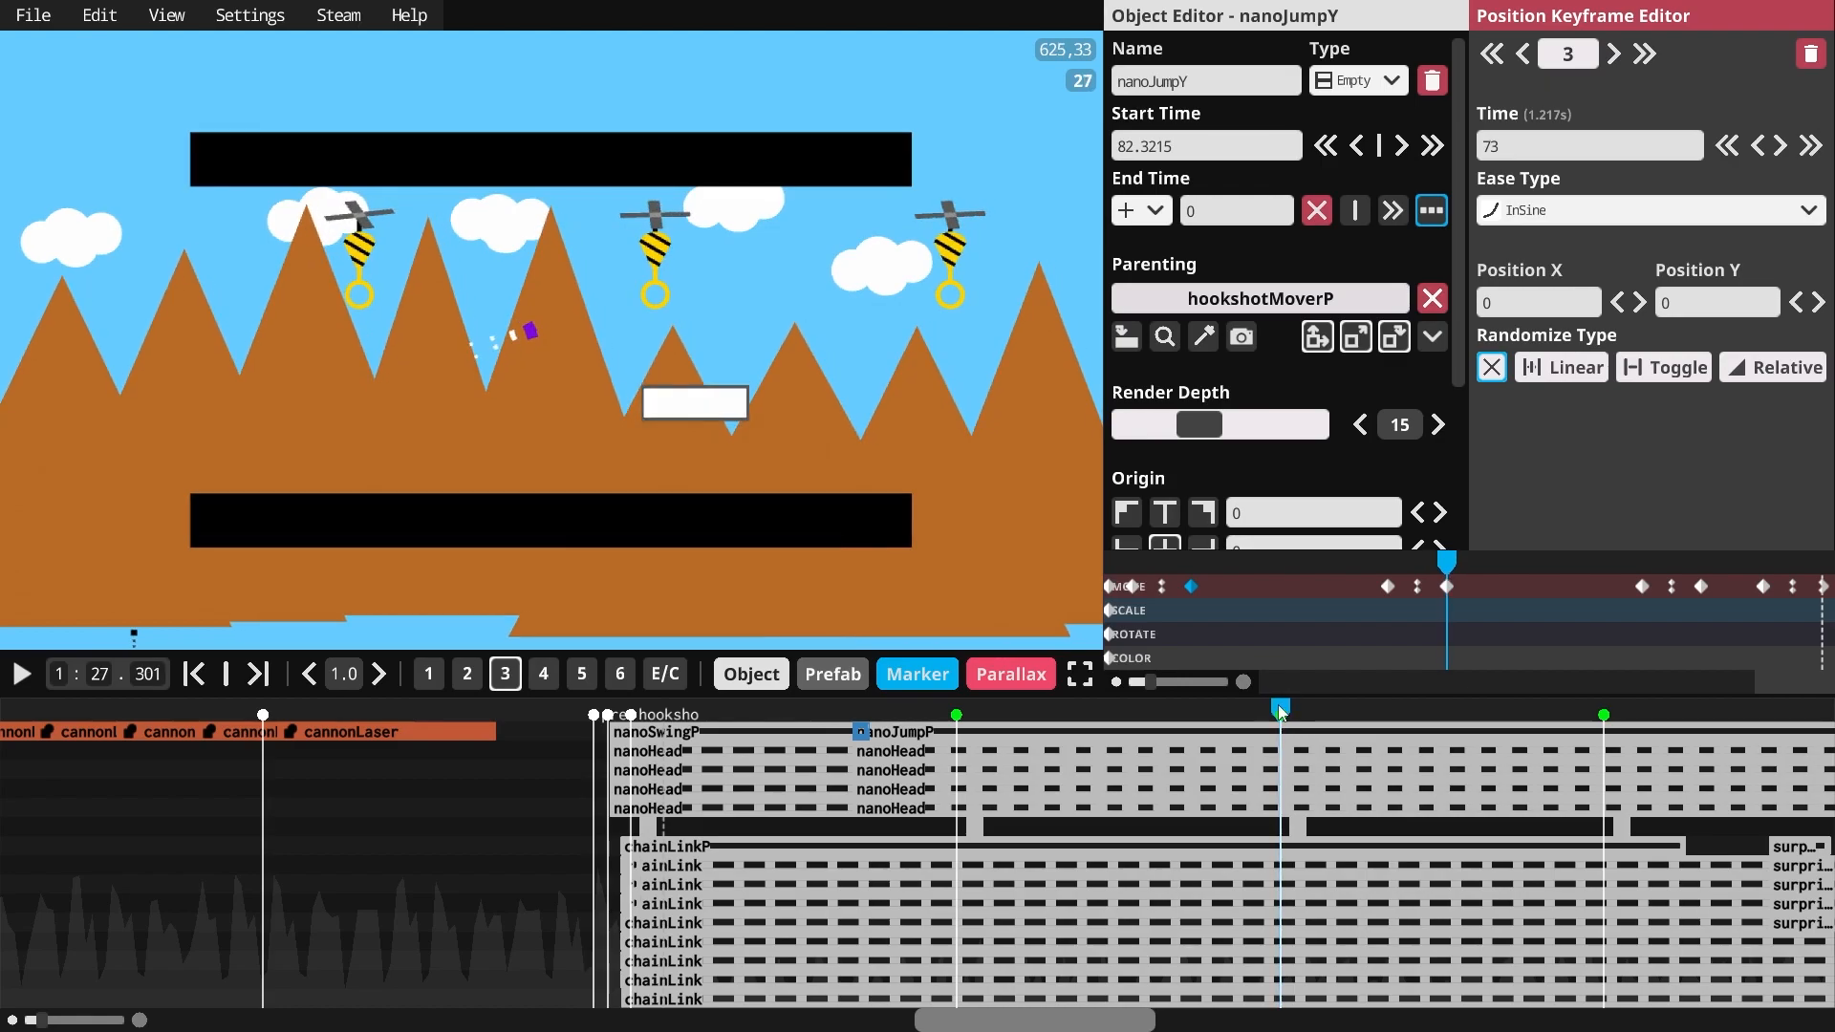
mouse_move(1276, 704)
mouse_down()
mouse_move(1433, 683)
mouse_move(1377, 669)
mouse_move(1305, 710)
mouse_up()
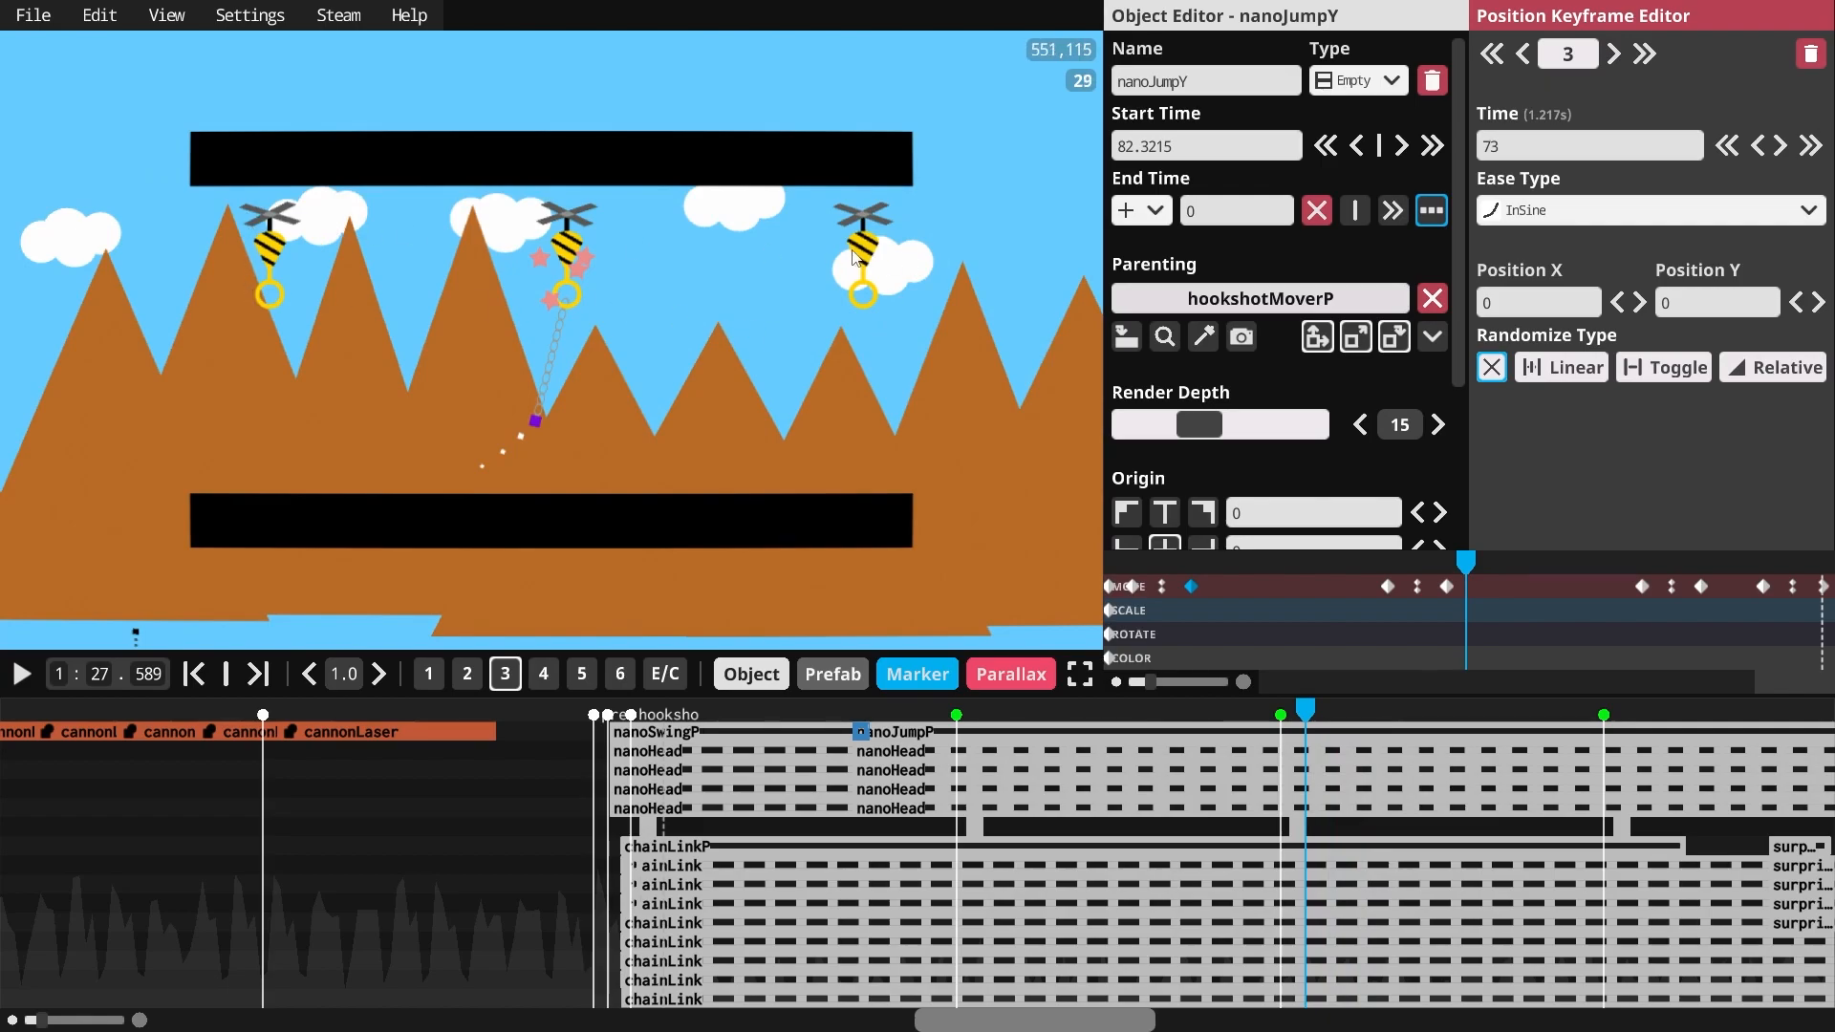
- Replay the whole hookshot section from before the first dash and pause past its final hook at about 94 s
mouse_move(1296, 704)
mouse_down()
mouse_move(1270, 708)
mouse_move(1424, 680)
mouse_move(1503, 717)
mouse_move(1689, 685)
mouse_move(1585, 694)
mouse_move(1684, 669)
mouse_move(1681, 716)
mouse_move(1706, 686)
mouse_move(1726, 704)
mouse_move(1330, 725)
mouse_move(1480, 705)
mouse_move(901, 705)
mouse_up()
click(29, 676)
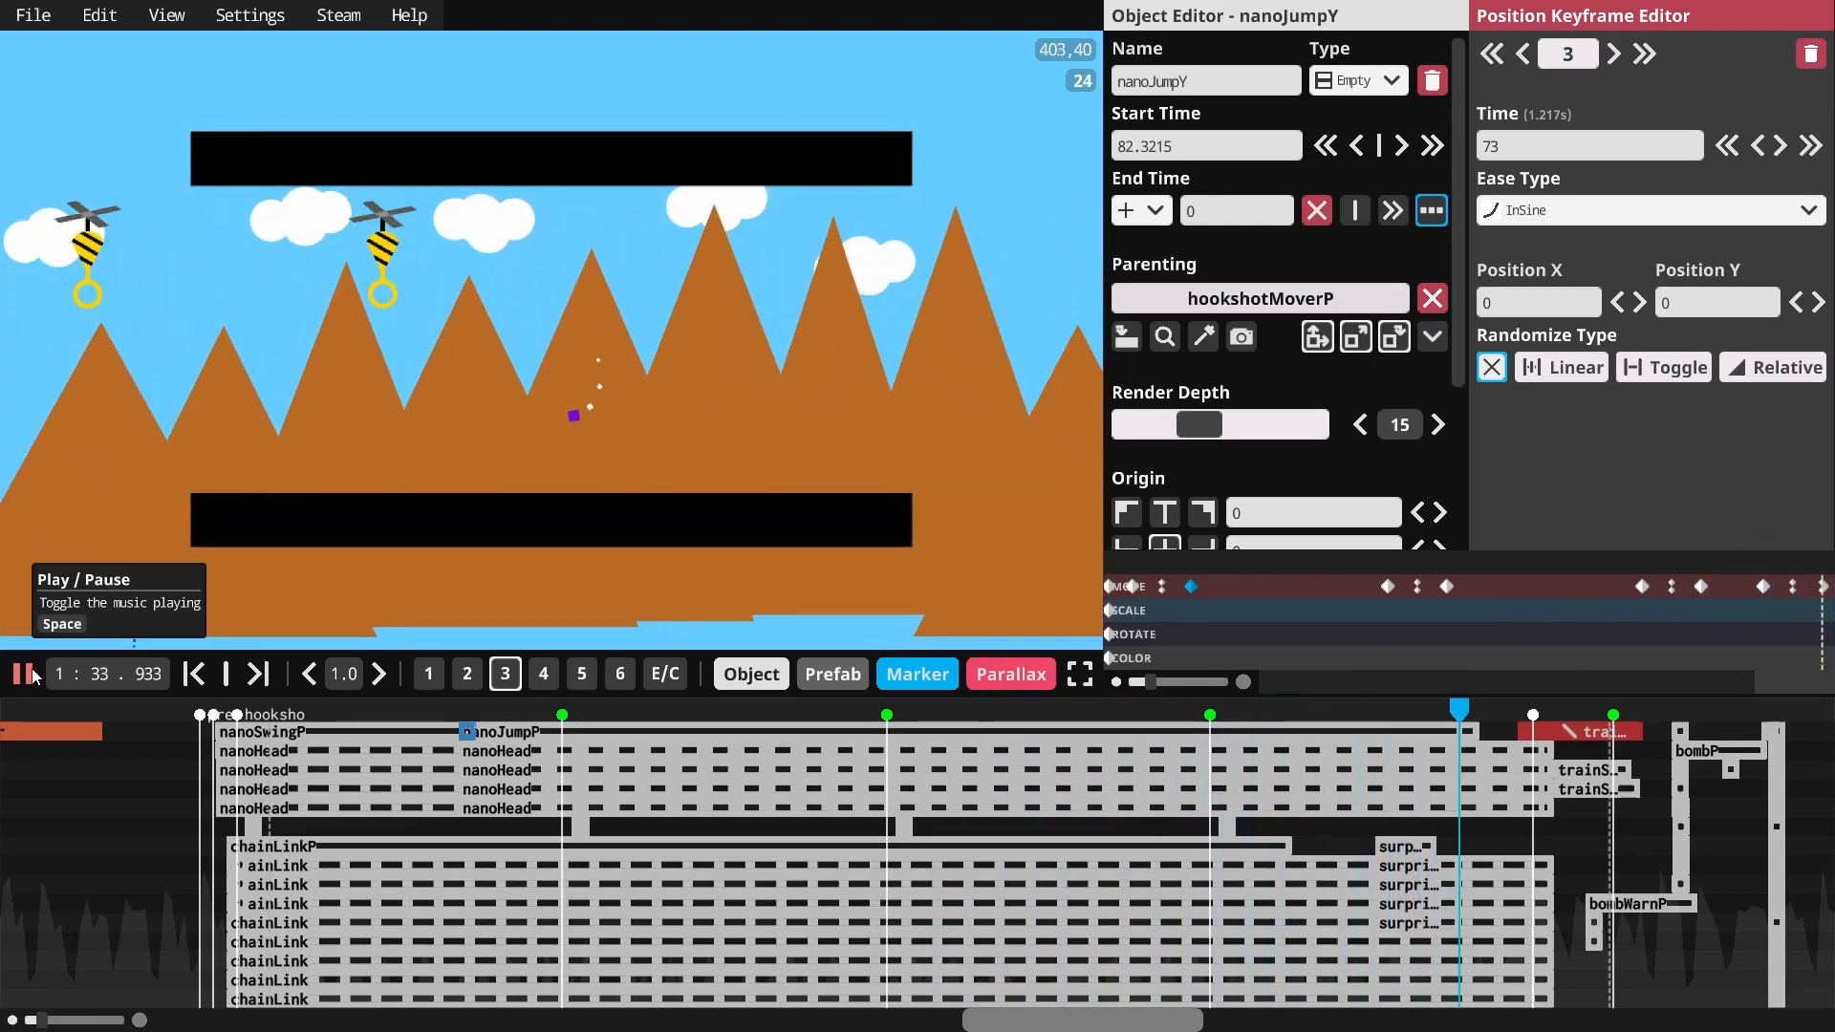
click(31, 676)
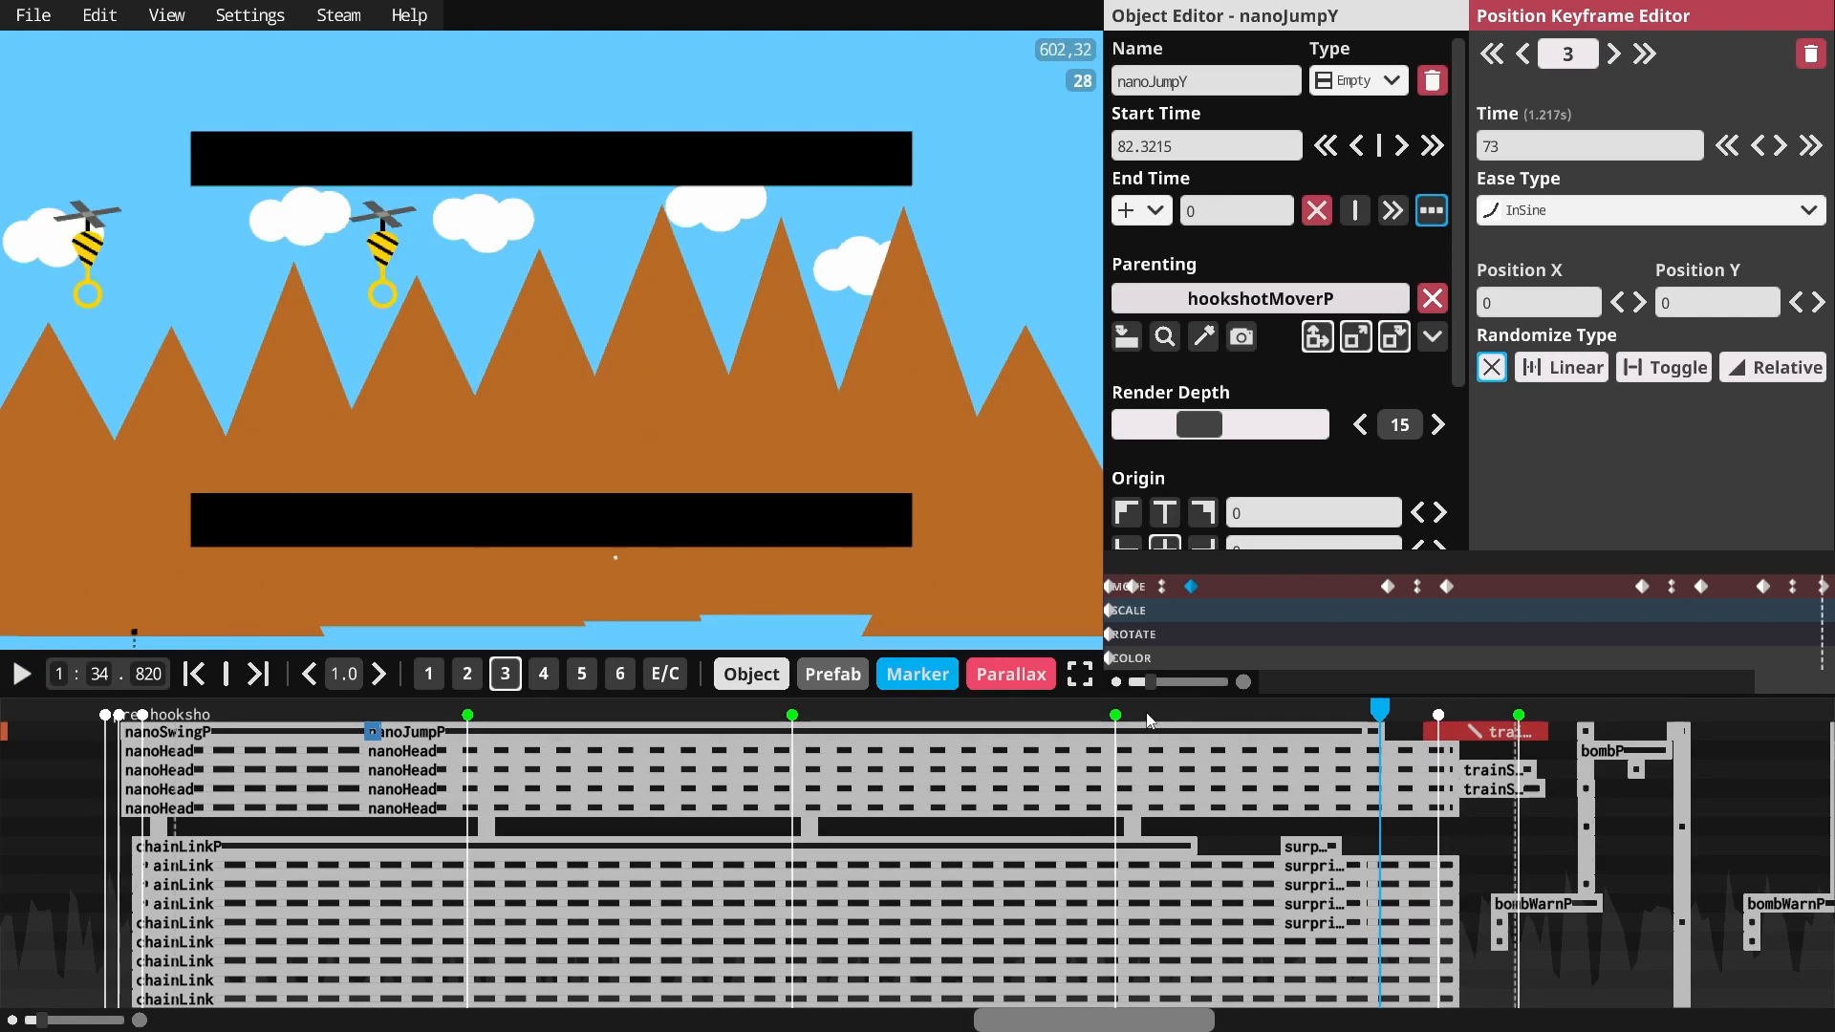
- Return to the third dash marker at about 91 s and select the dashDamage object in the preview
click(1115, 715)
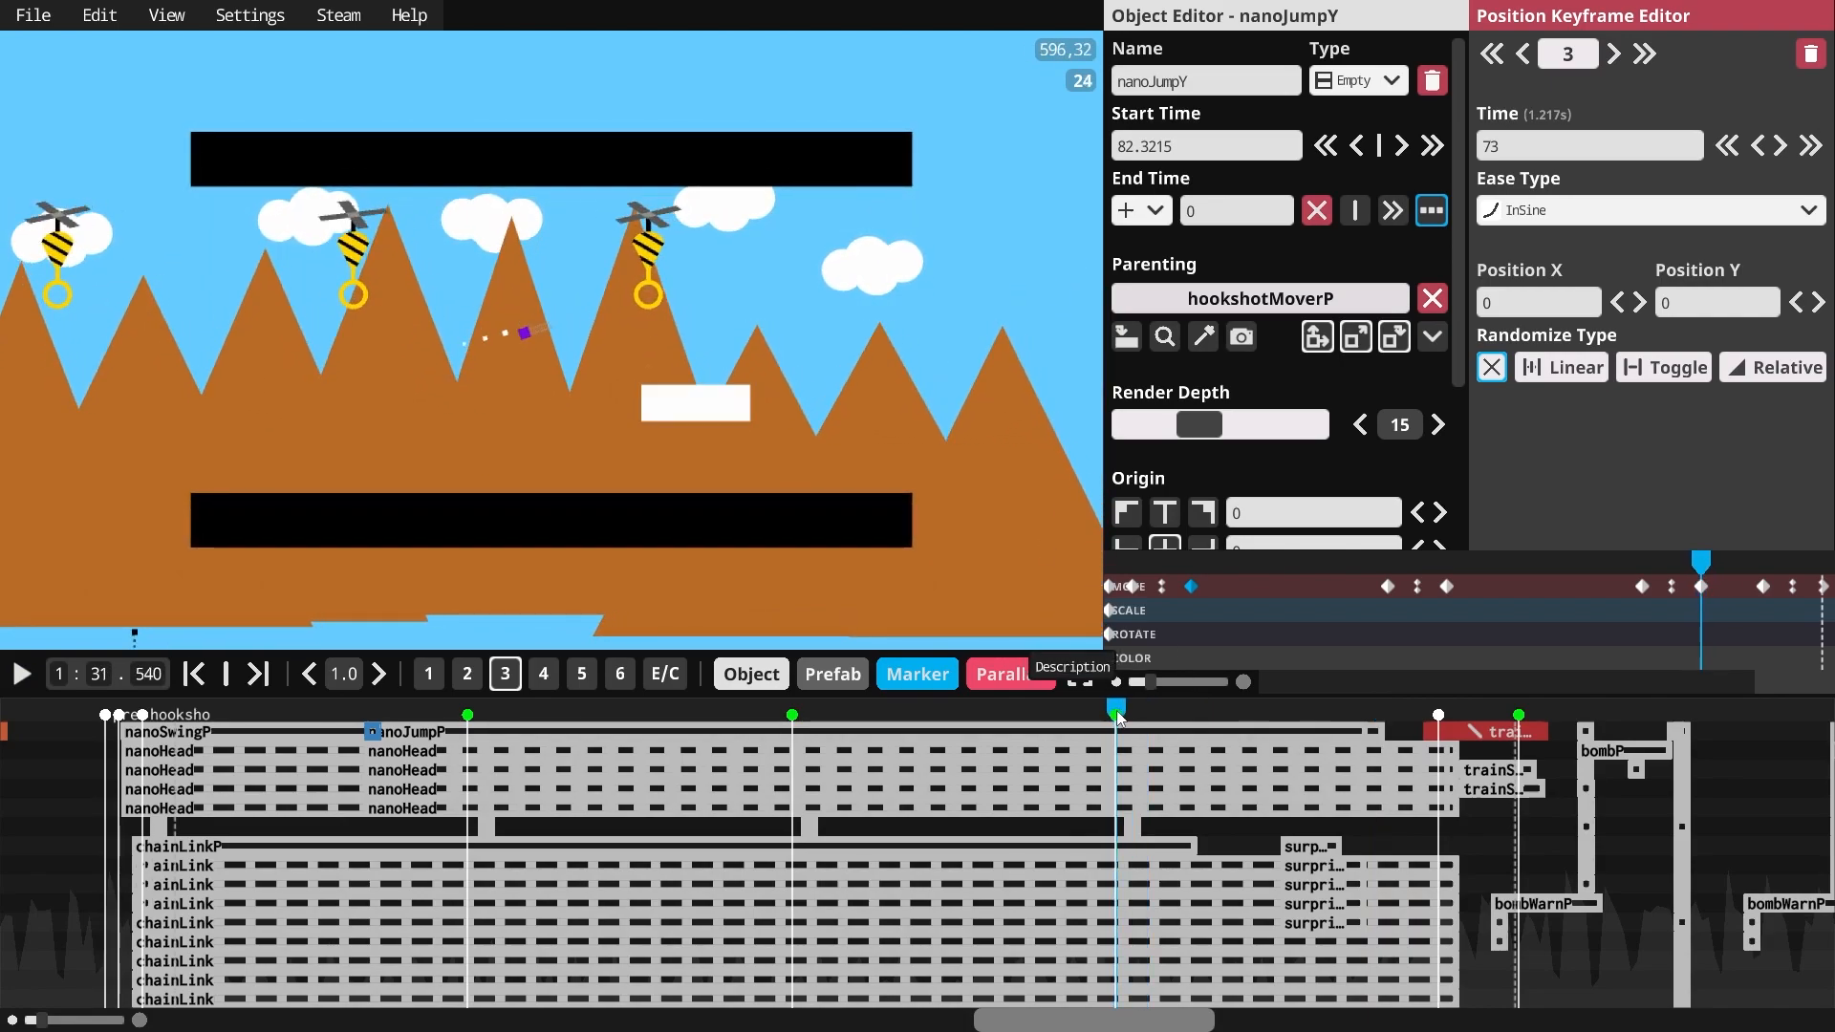
click(1123, 714)
click(710, 303)
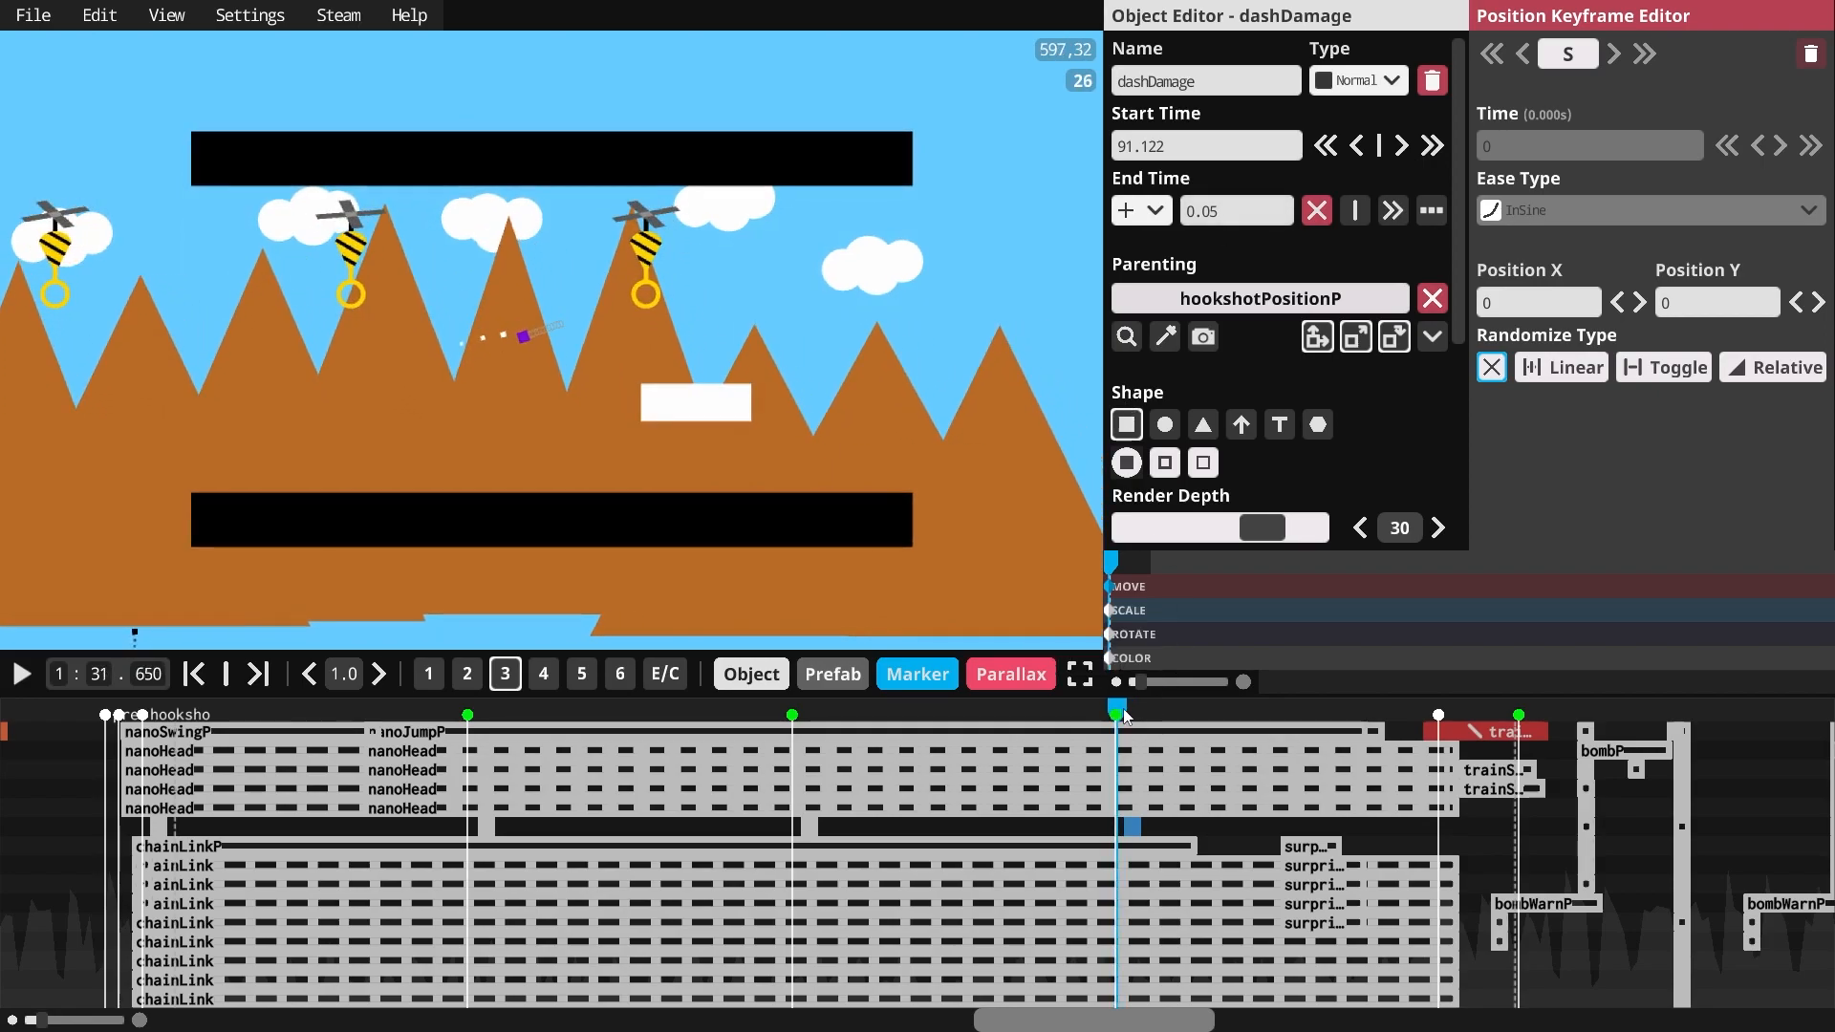
- Show the event keyframes and scrub from about 94.16 s past the hookshot exit to the next carriage at about 94.96 s
drag(1128, 709, 1384, 824)
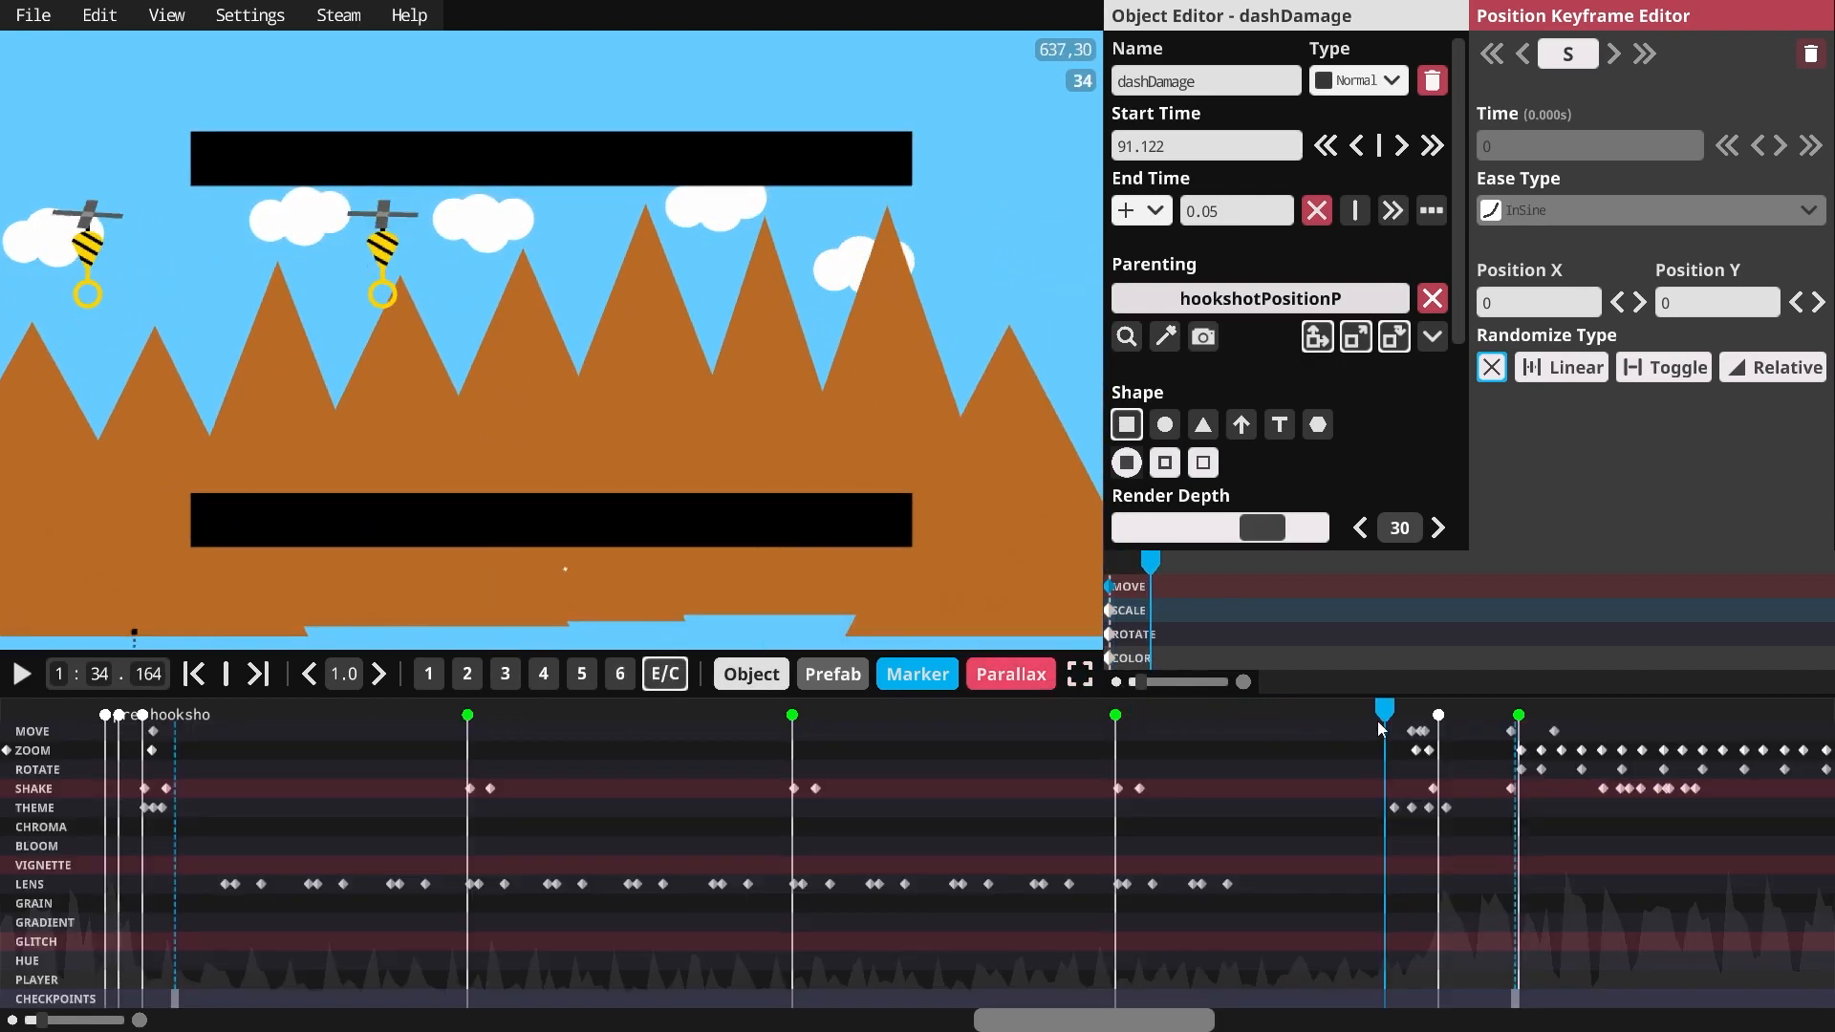
drag(1184, 1028, 1212, 994)
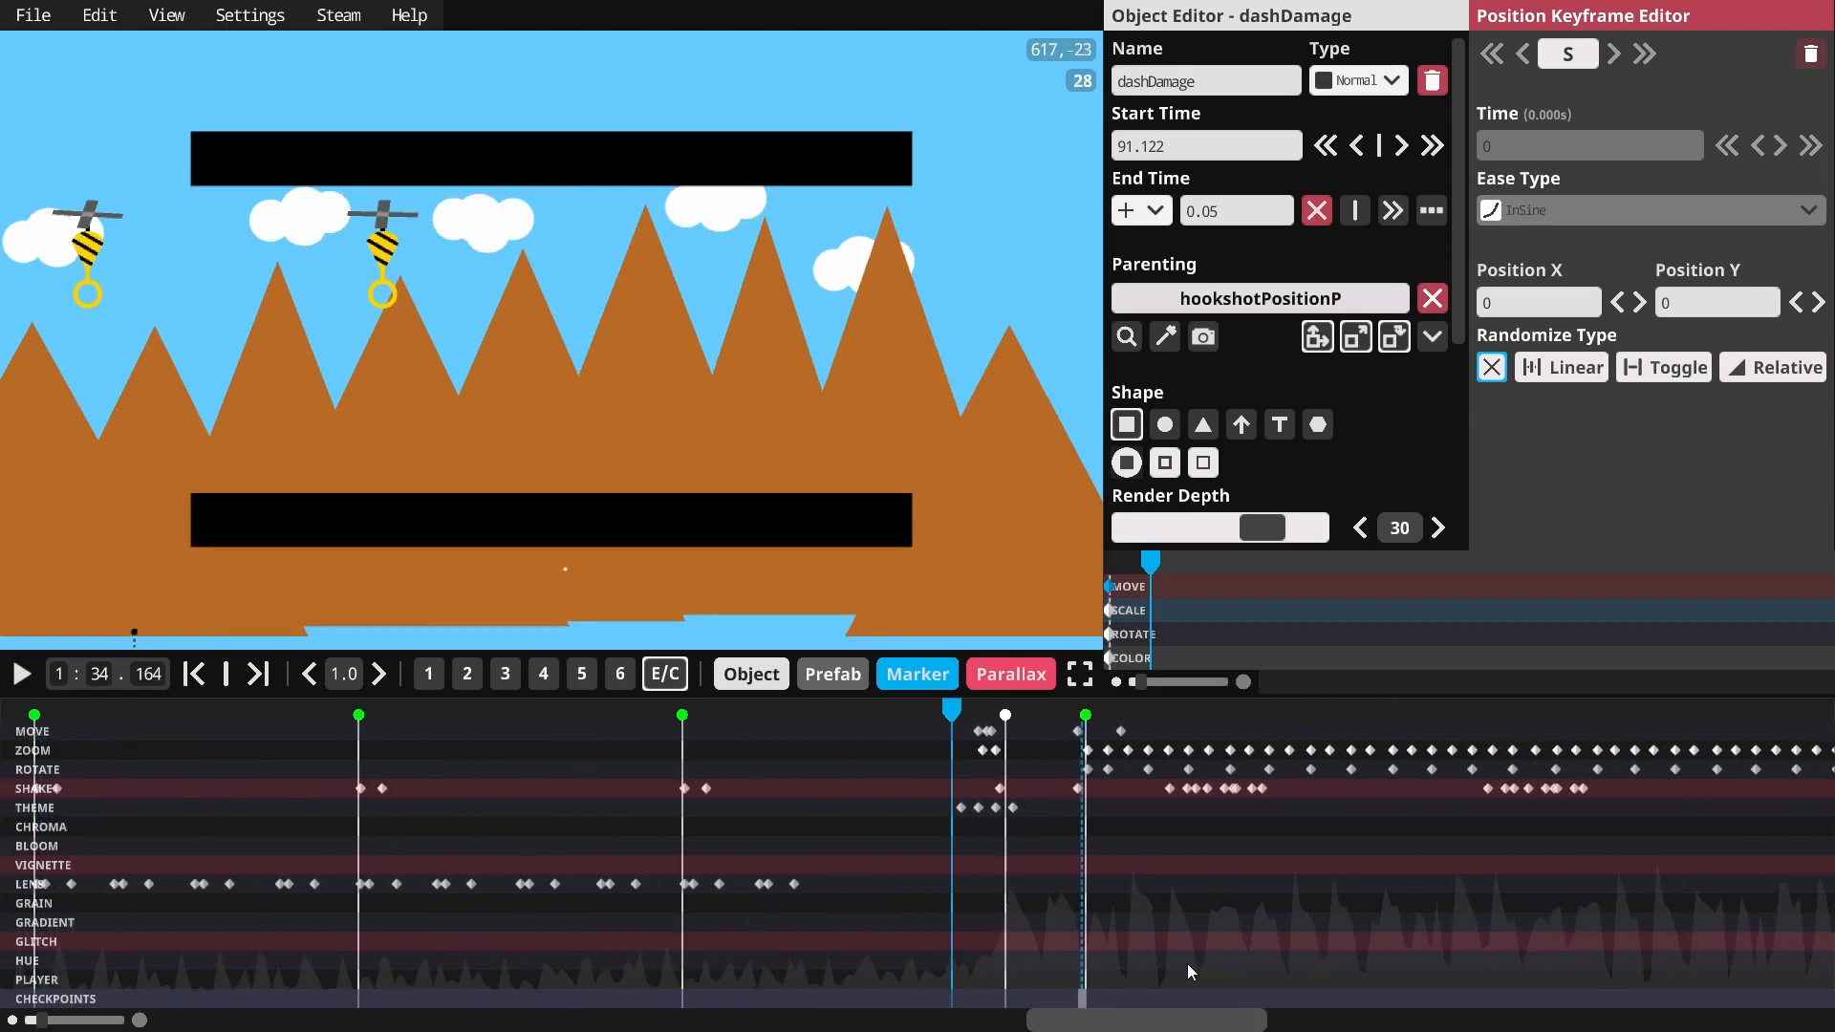
drag(956, 719, 1021, 731)
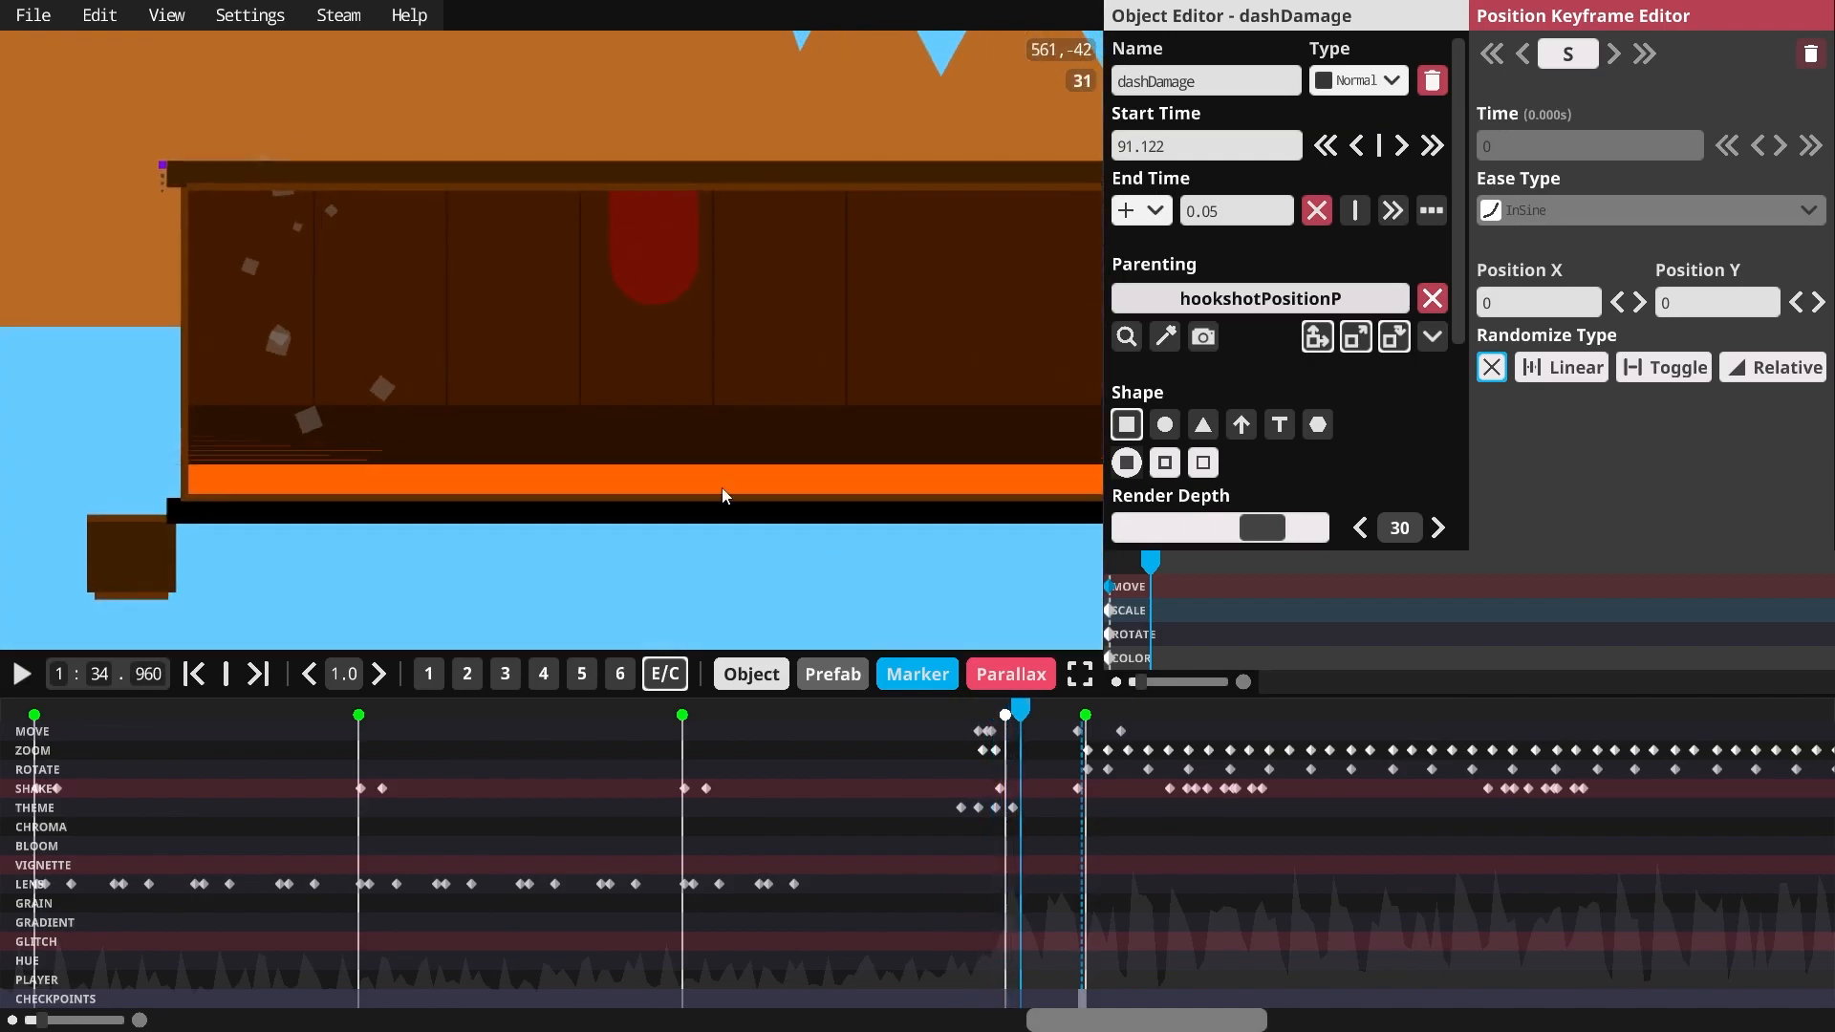
- Return to the moment before the carriage transition and reset the preview zoom offset to 0
click(942, 722)
click(275, 14)
click(286, 55)
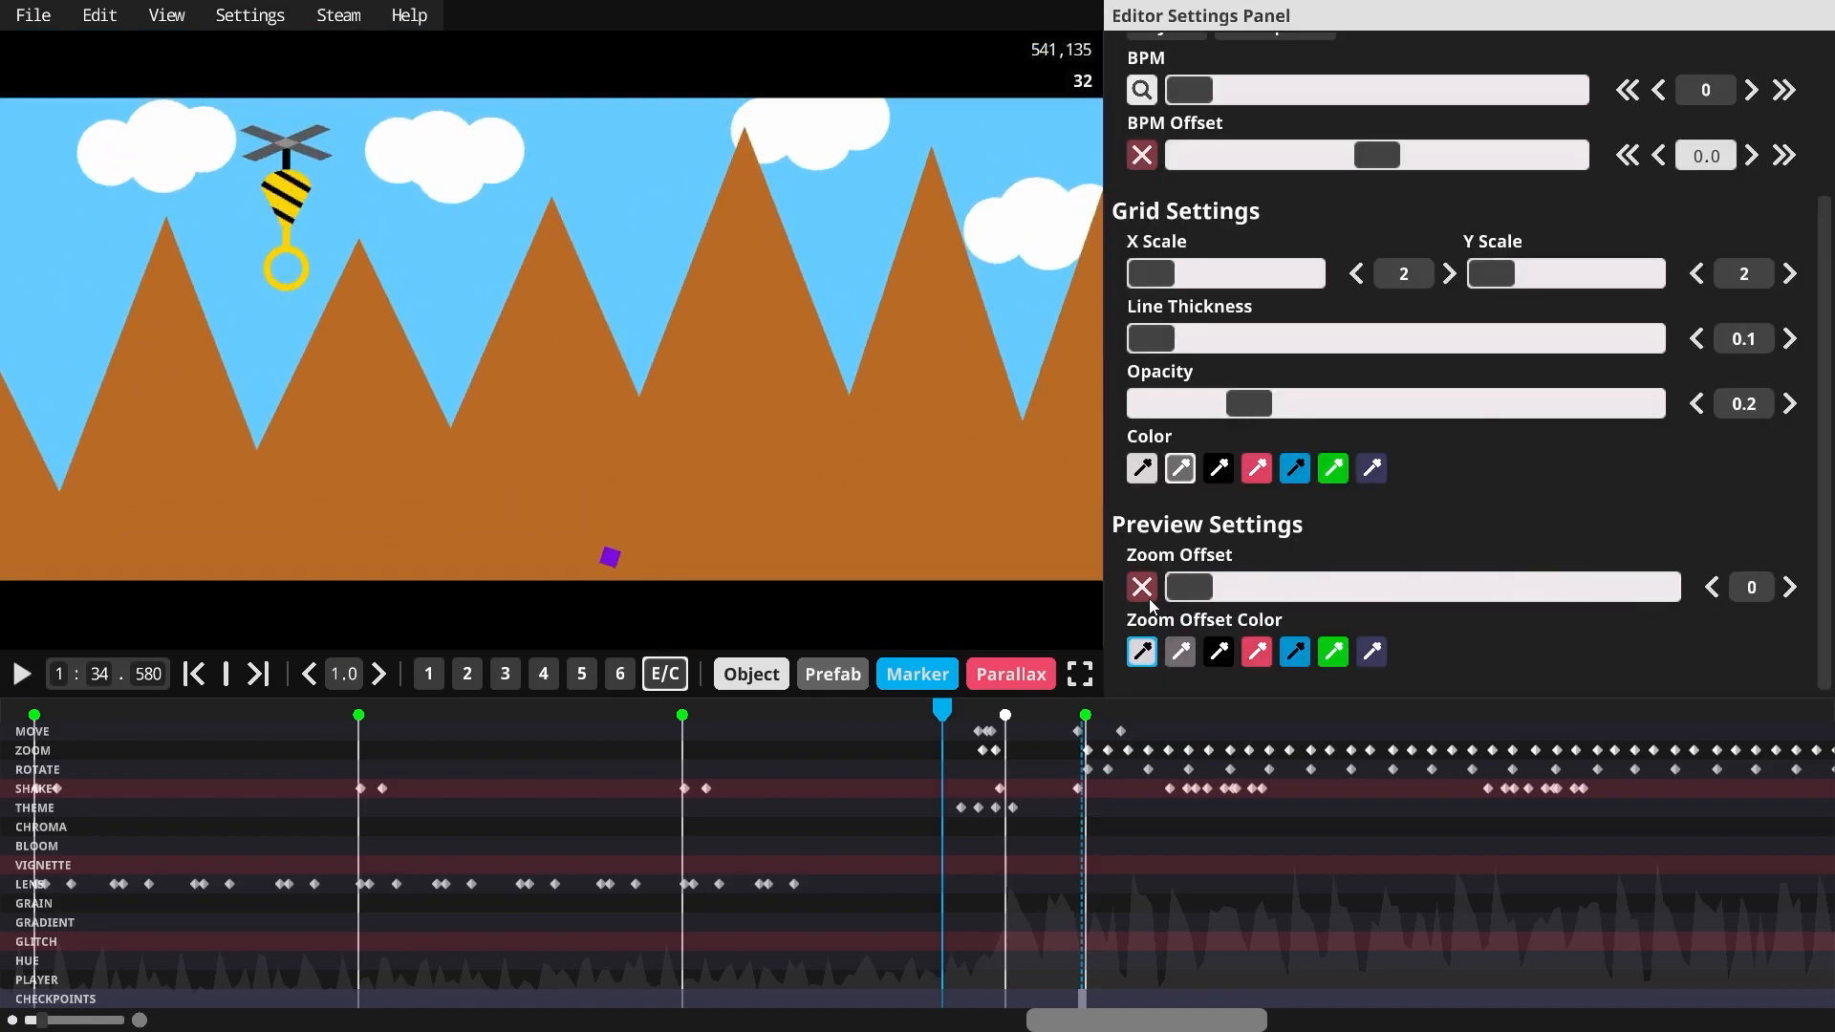
- Inspect the transition's Move events at 94.45 and 94.55 s and its Zoom events at 94.5 and 94.65 s
mouse_move(942, 712)
mouse_down()
mouse_move(906, 712)
mouse_move(1036, 713)
mouse_move(964, 715)
mouse_up()
click(977, 732)
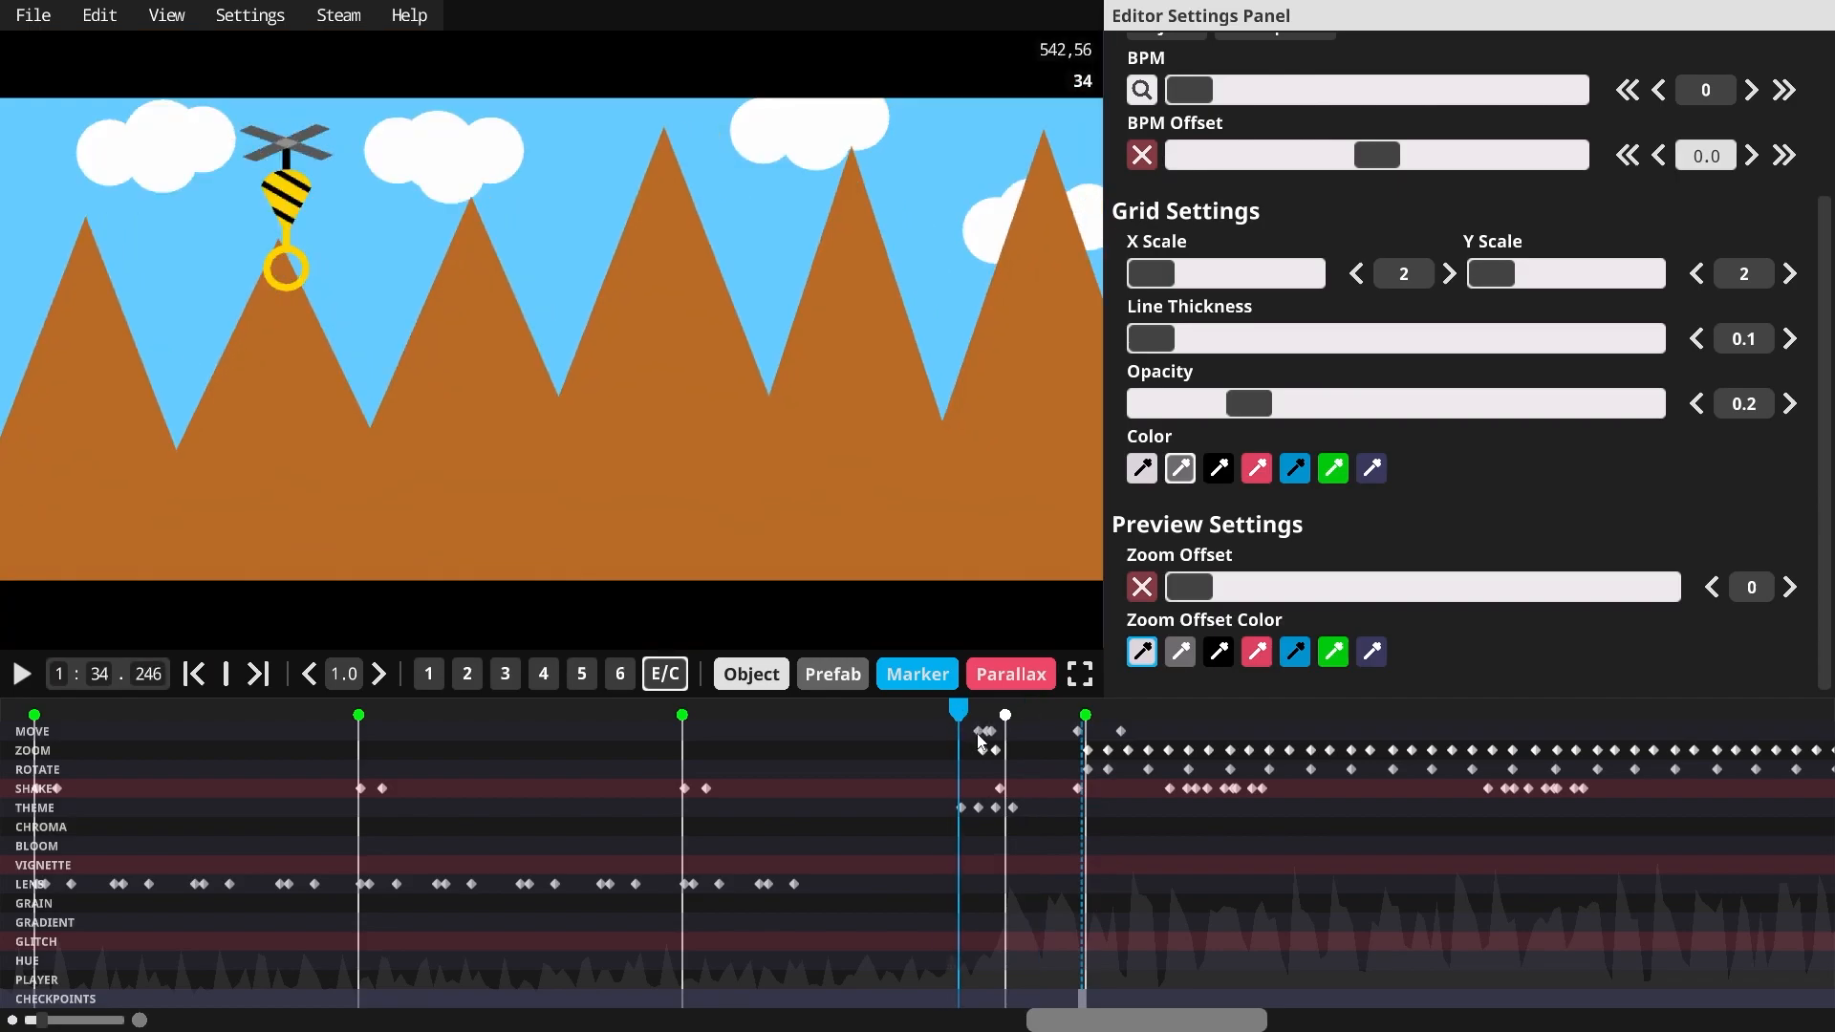
scroll(1000, 755, up, 3)
scroll(1218, 857, right, 5)
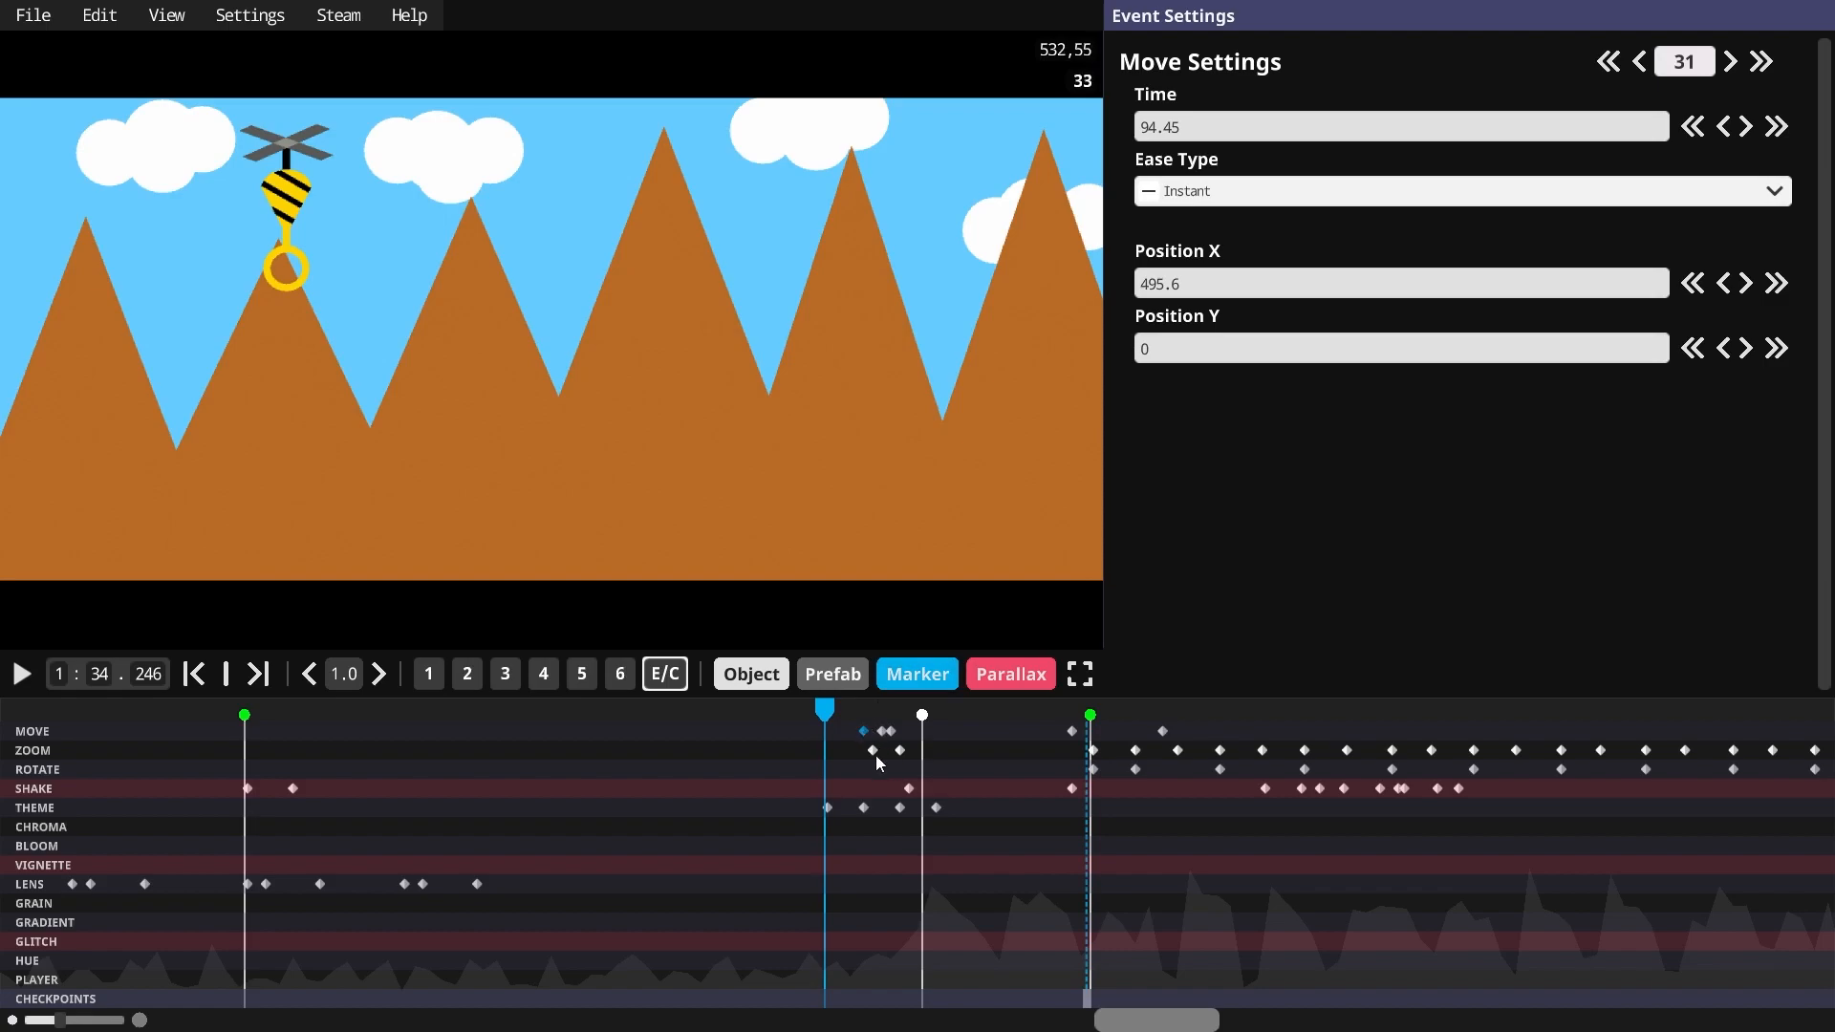
click(873, 751)
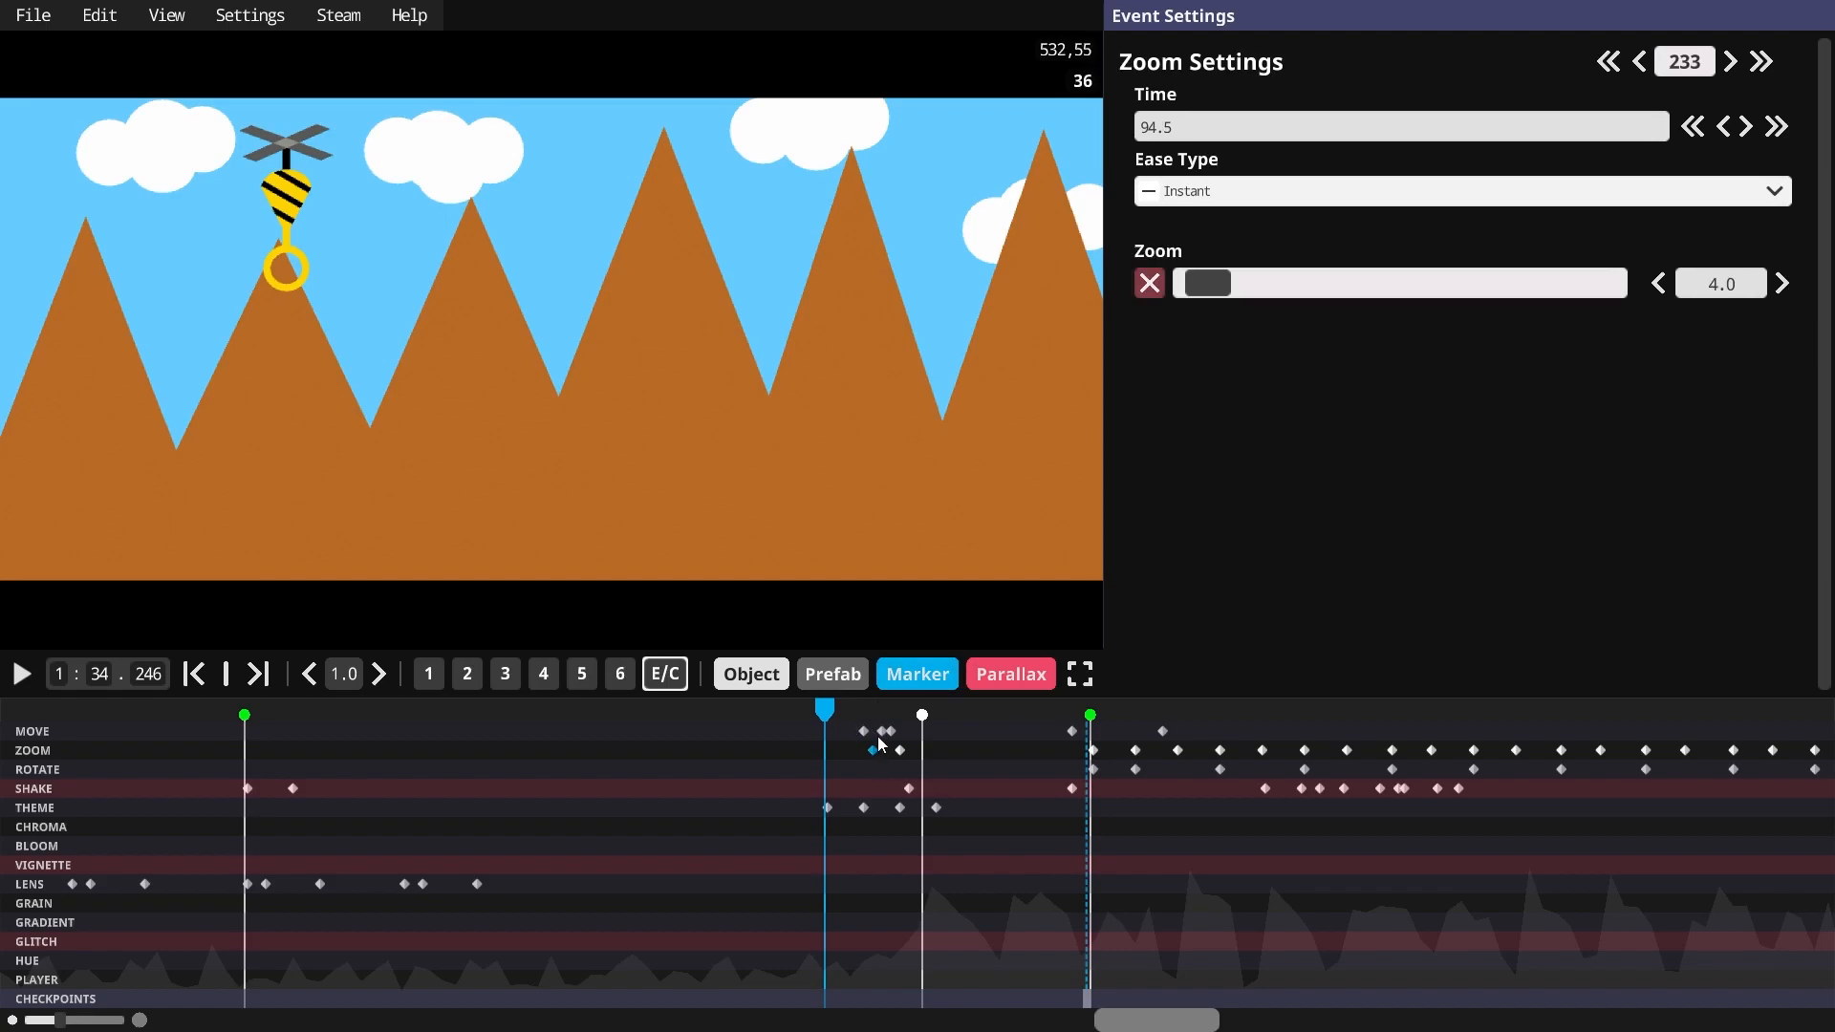
click(881, 733)
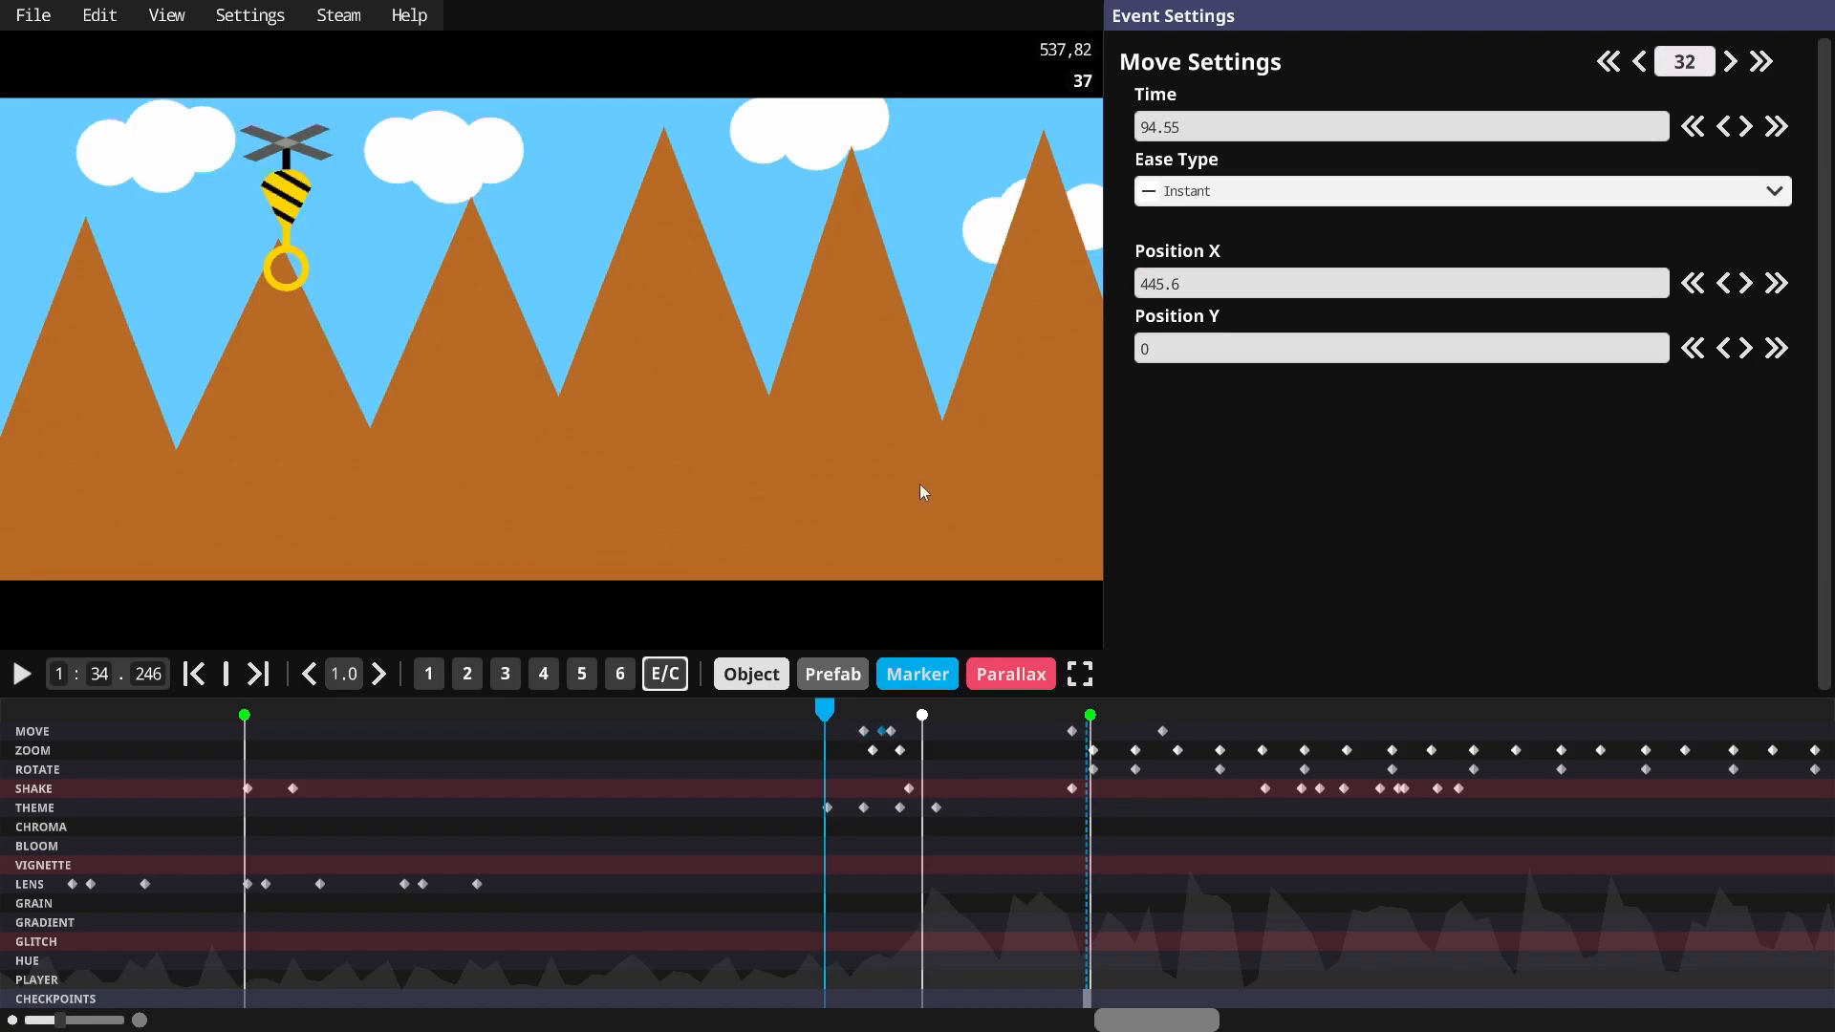
click(901, 750)
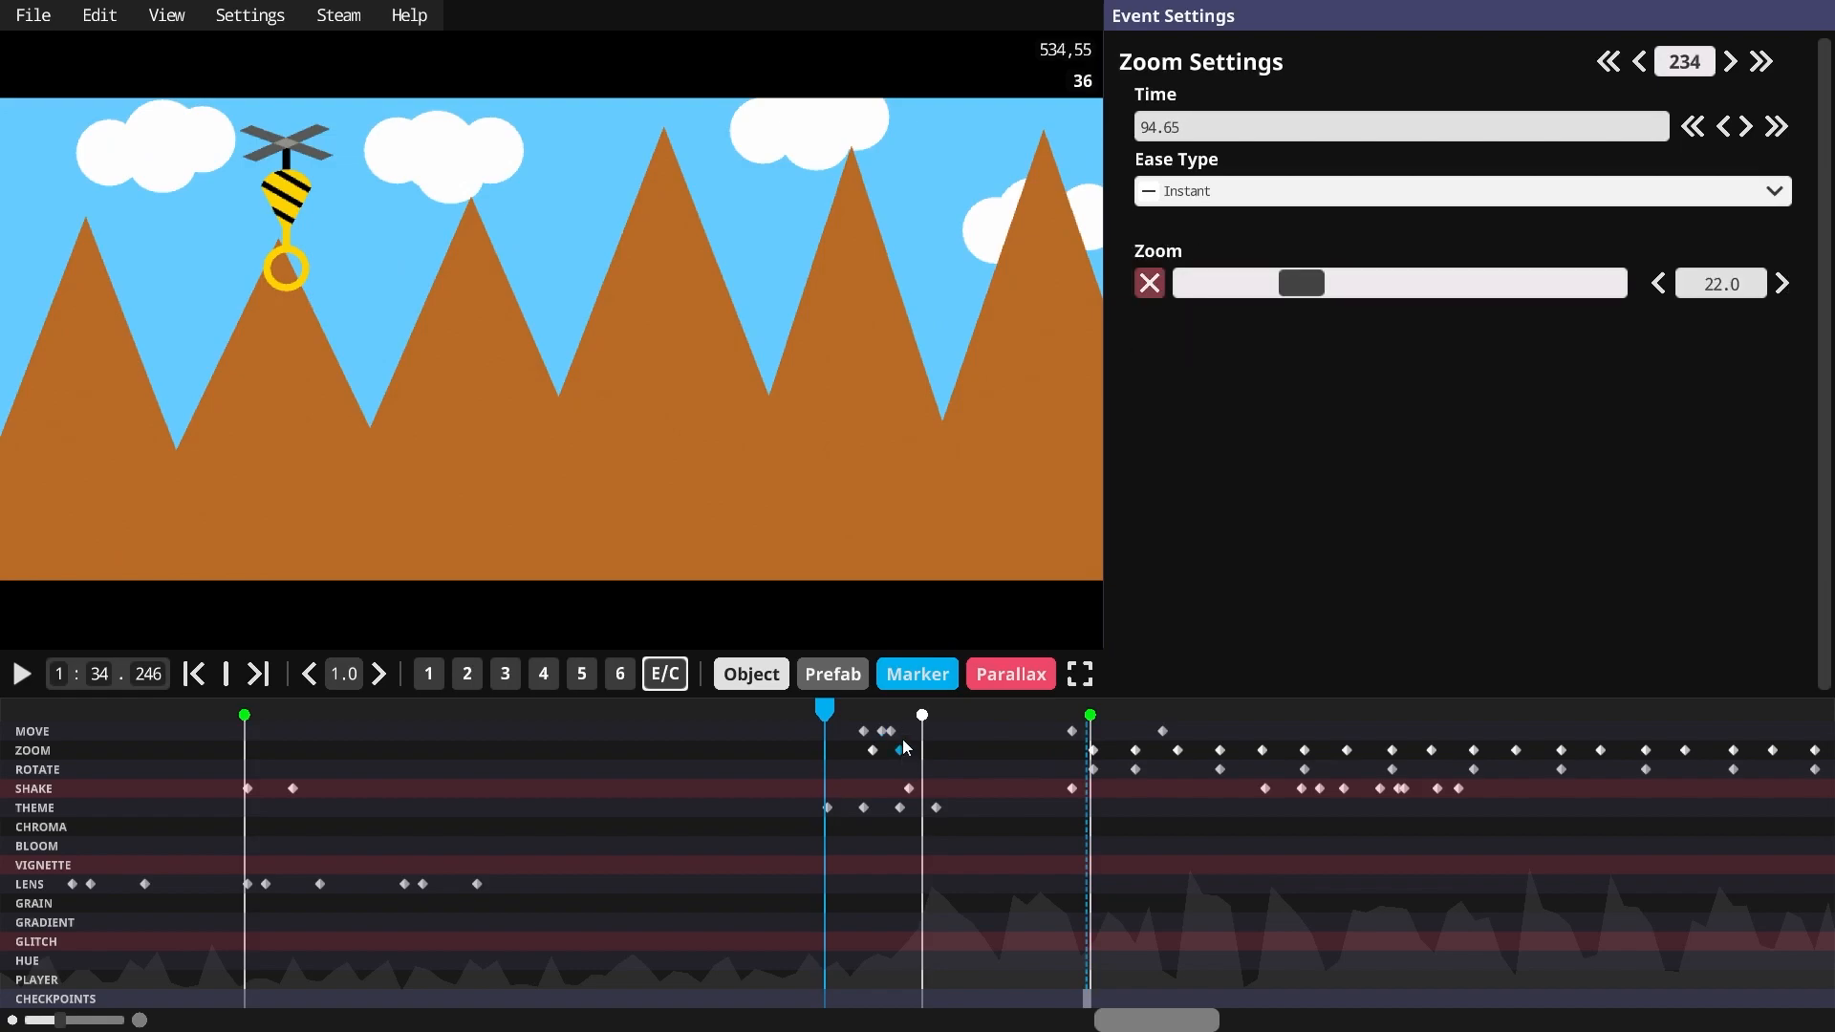
- Scrub through the white camera transition at about 94.61 s and on into the burning carriage at about 95.1 s
drag(833, 720, 875, 728)
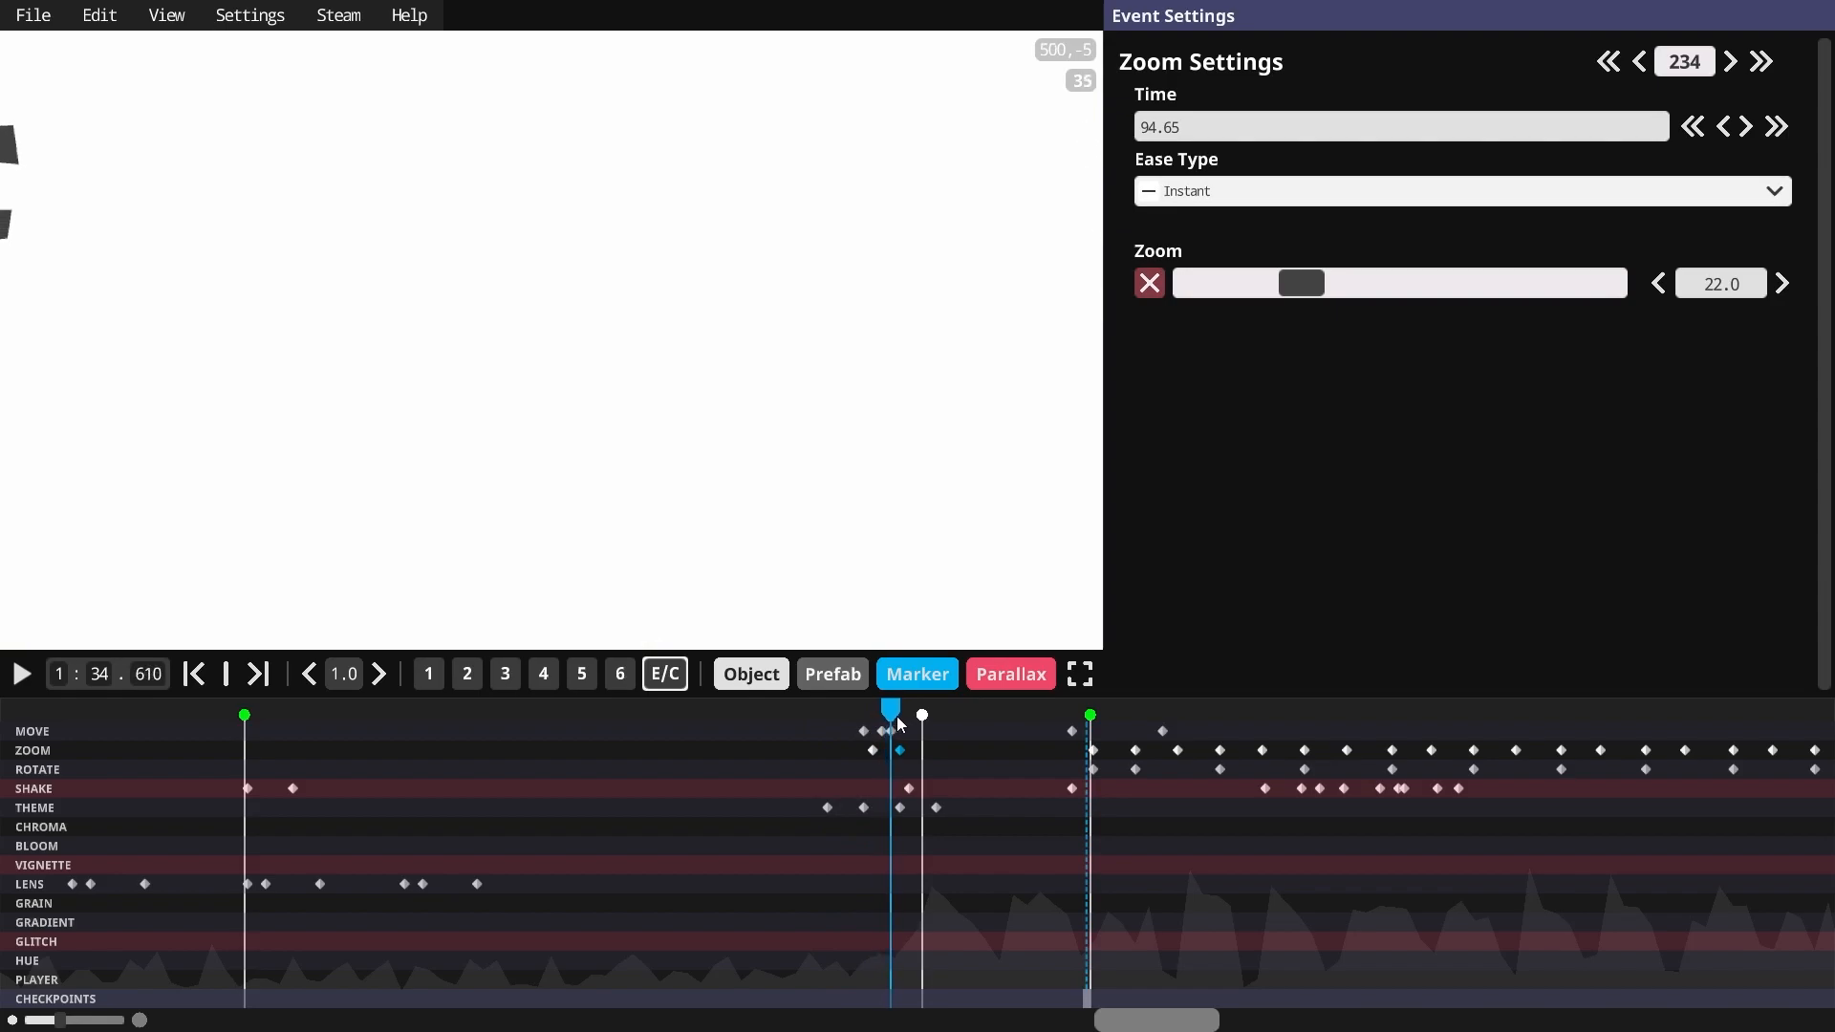
drag(903, 724, 990, 704)
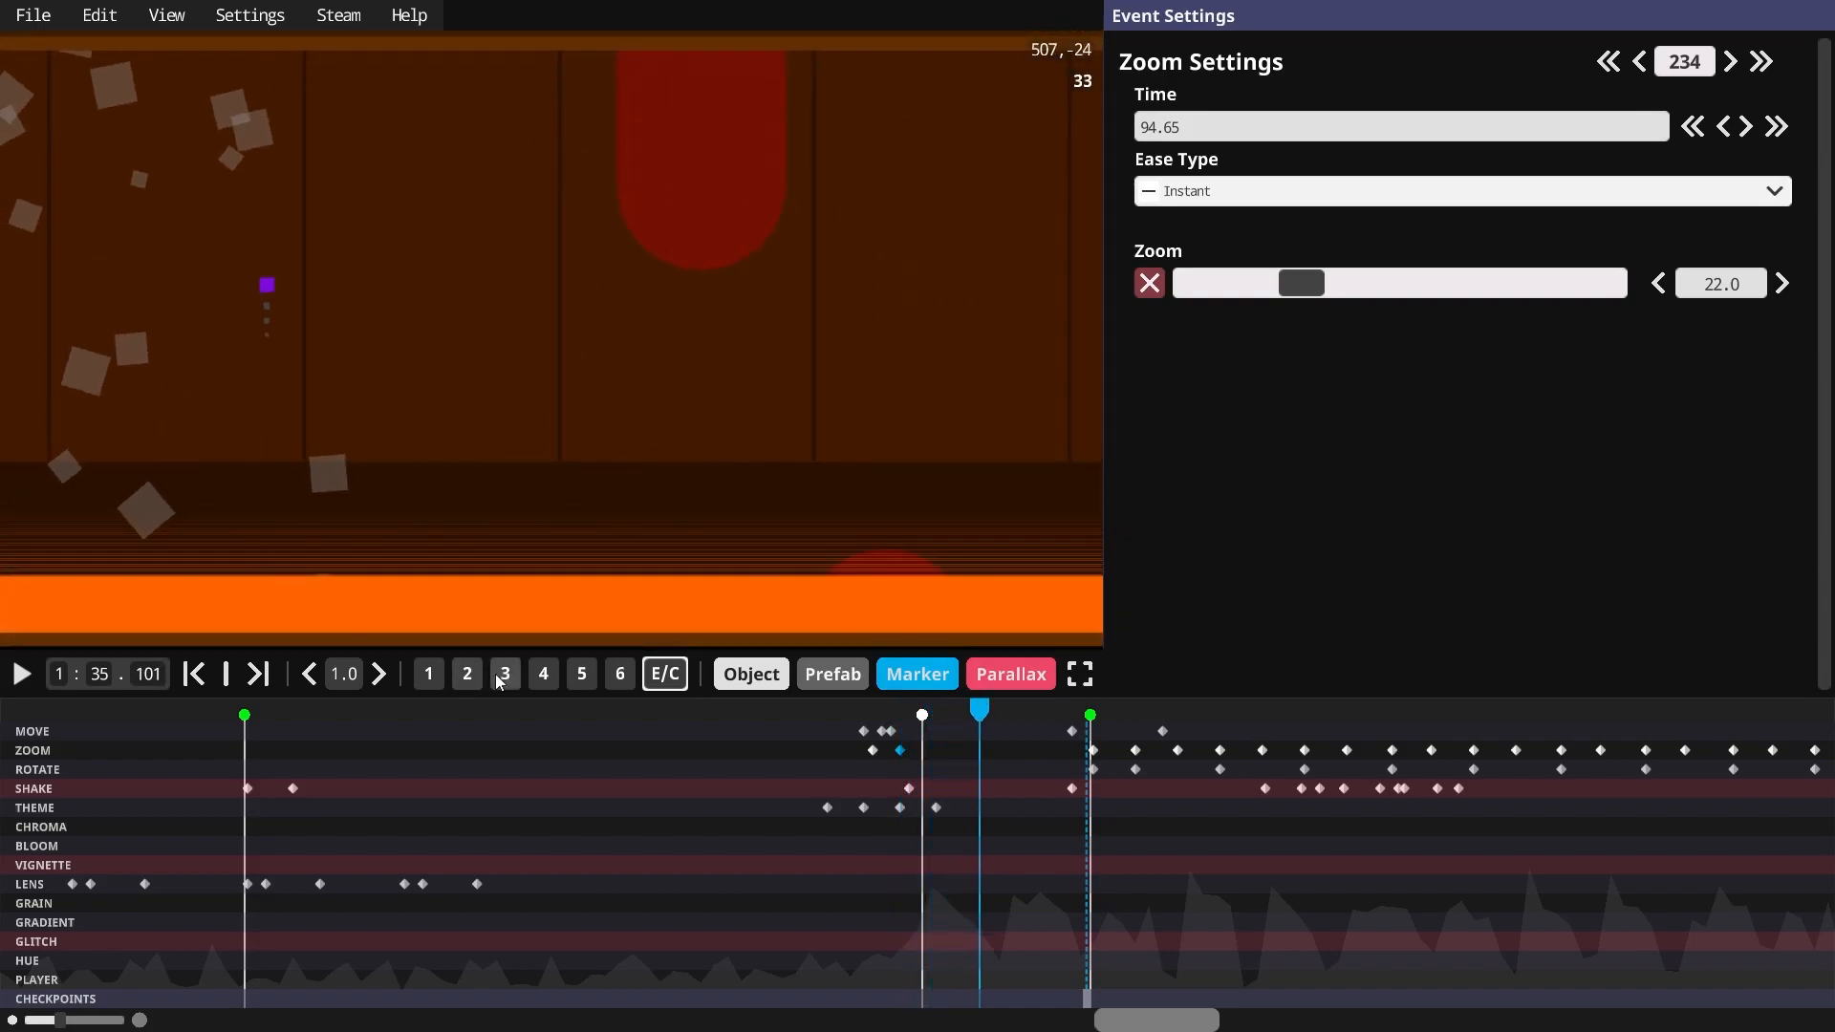
- Set the editor's preview zoom offset to 20 to show the area around the carriage
click(302, 54)
scroll(1353, 385, down, 2)
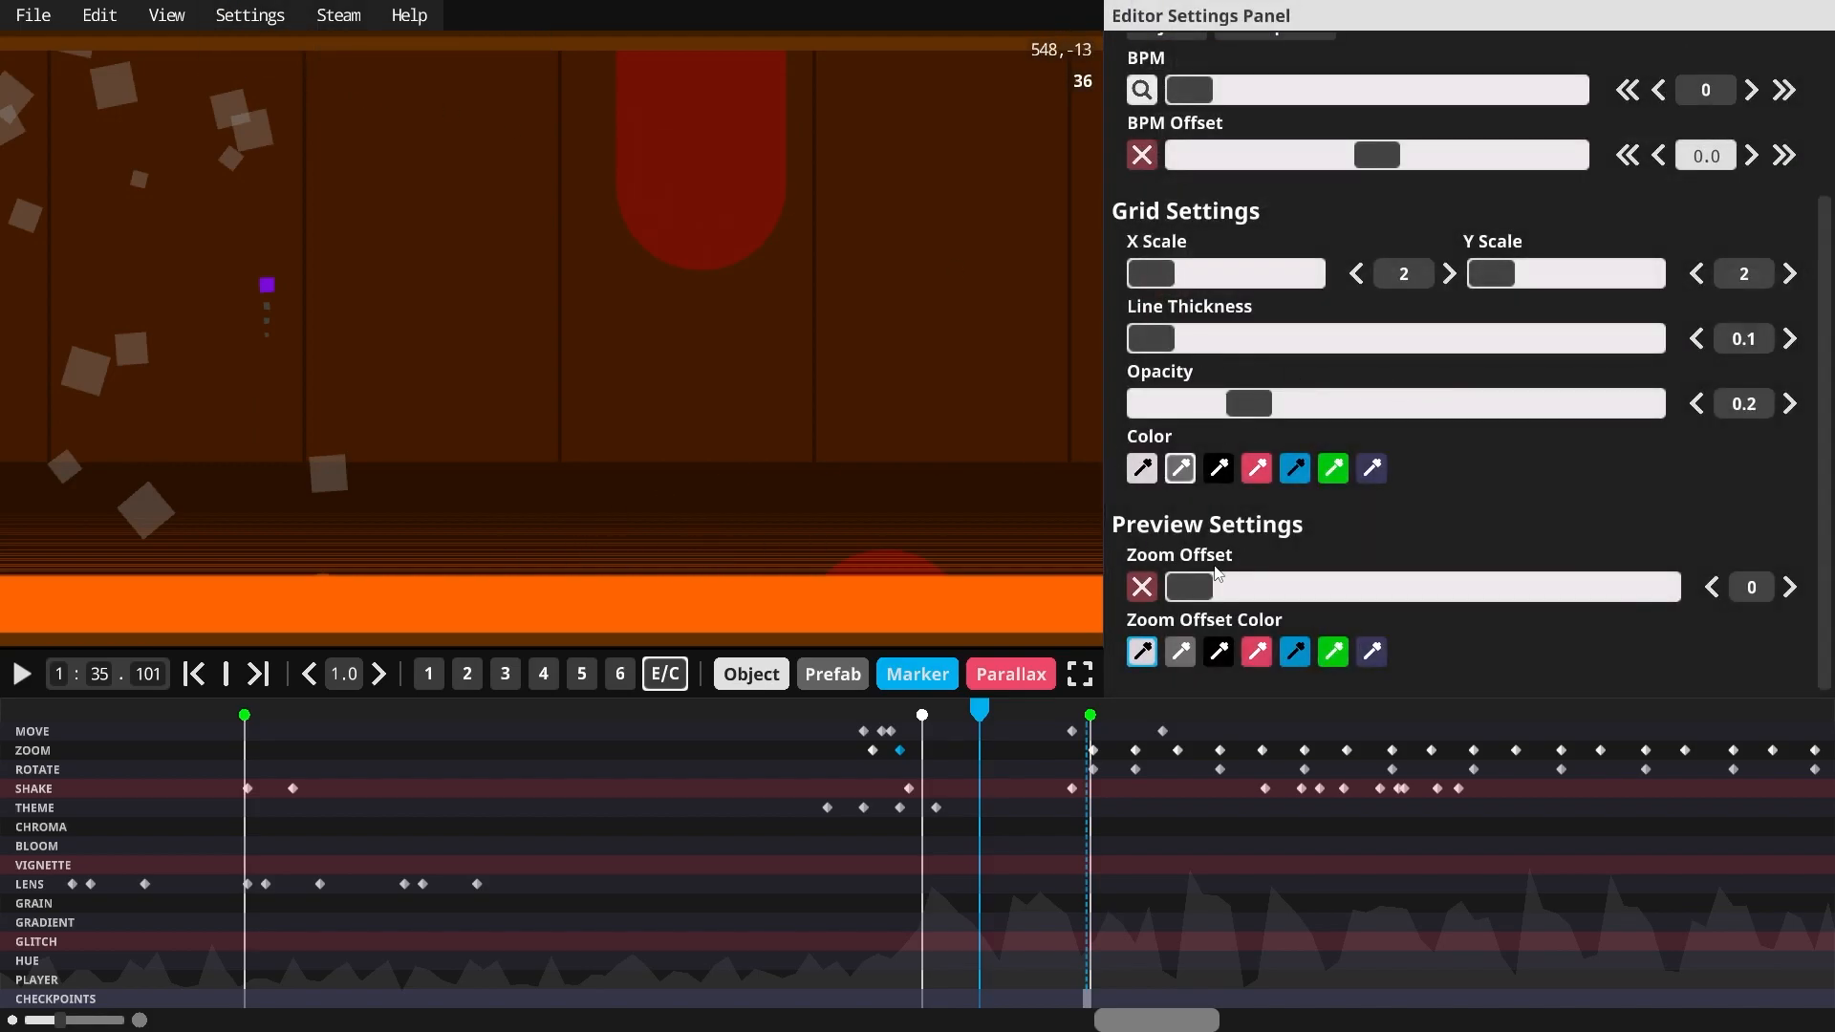
drag(1197, 597, 1684, 580)
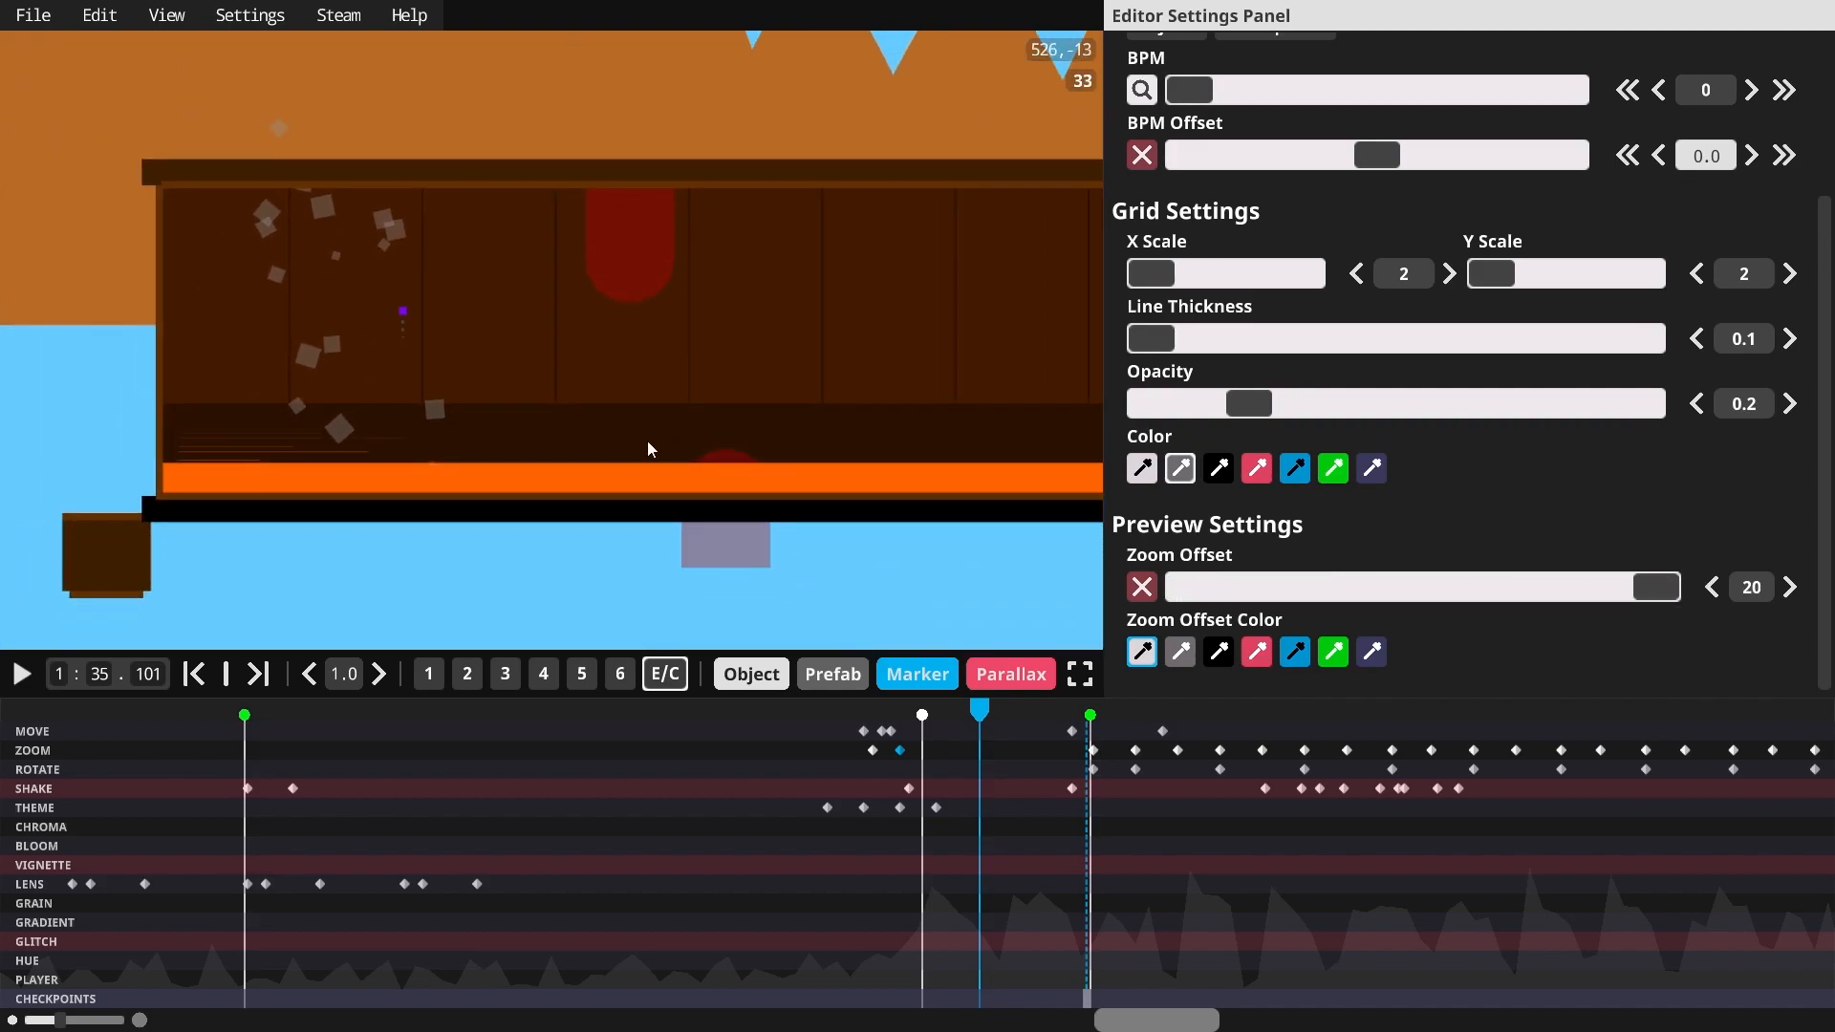
- Play the burning carriage section, pause near its exit at about 122.46 s and select the mountain behind the carriage
drag(981, 709, 985, 700)
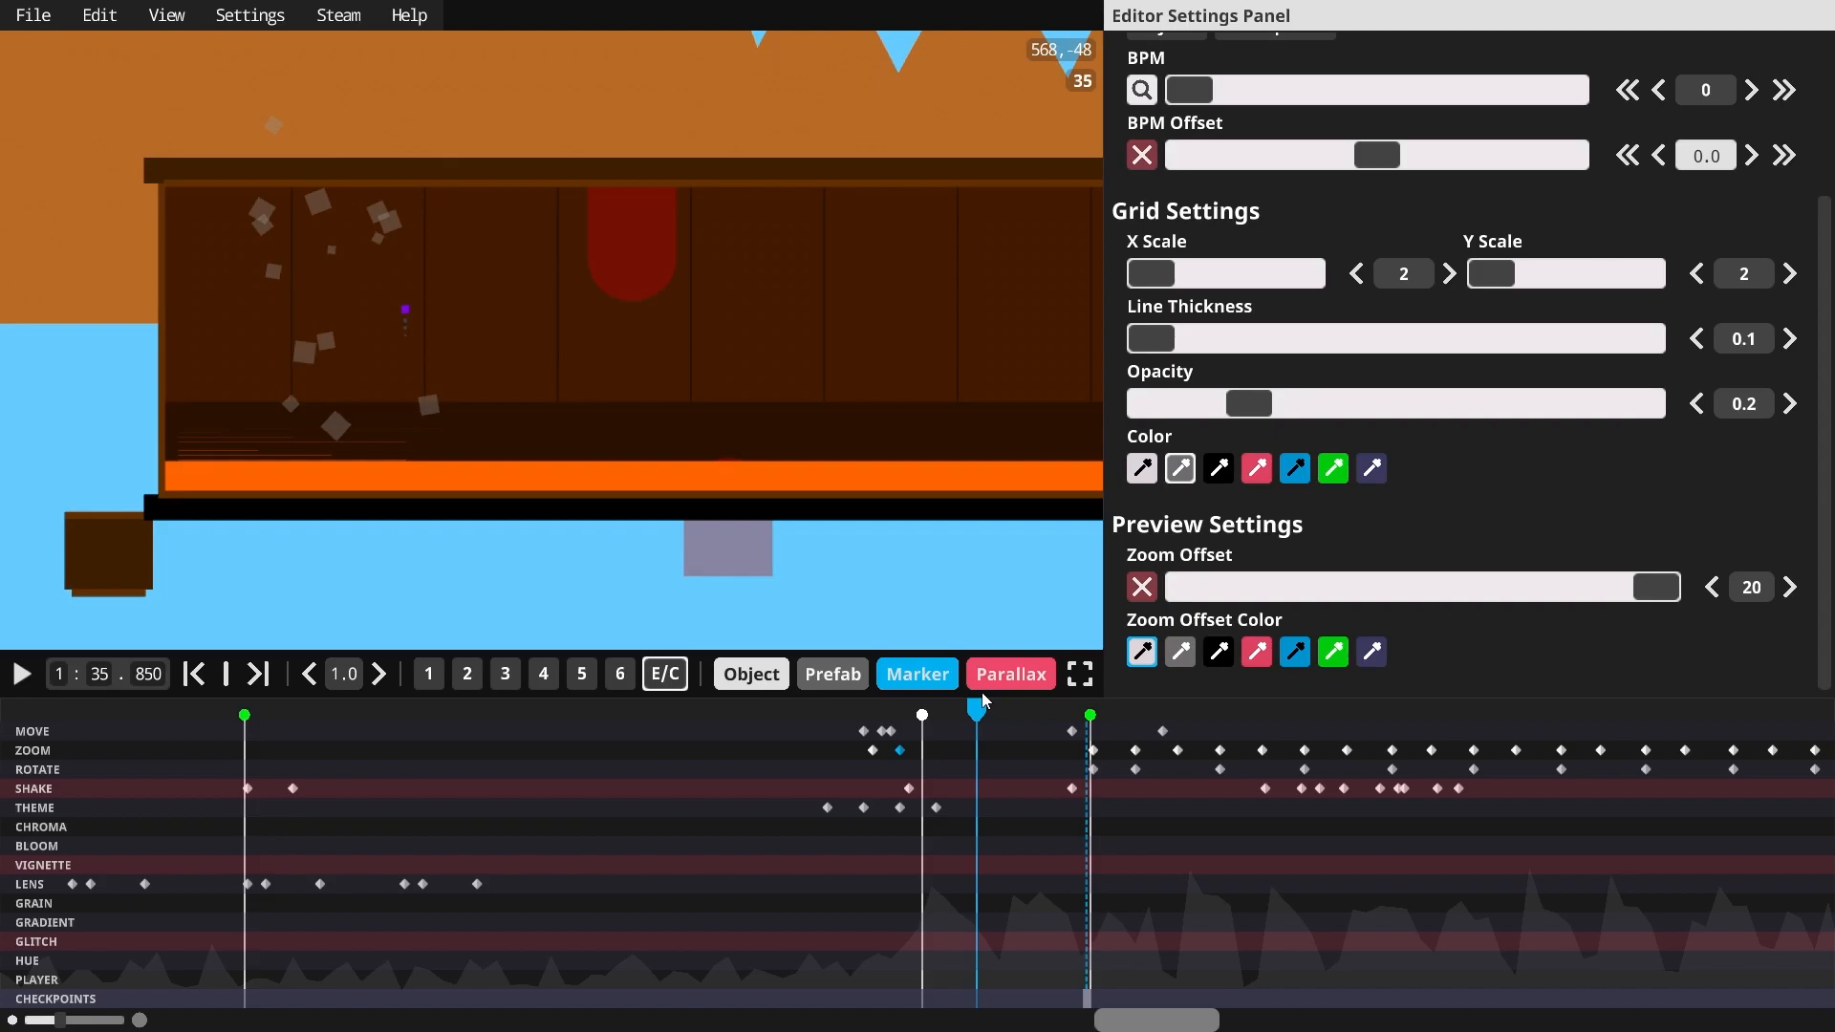
click(23, 675)
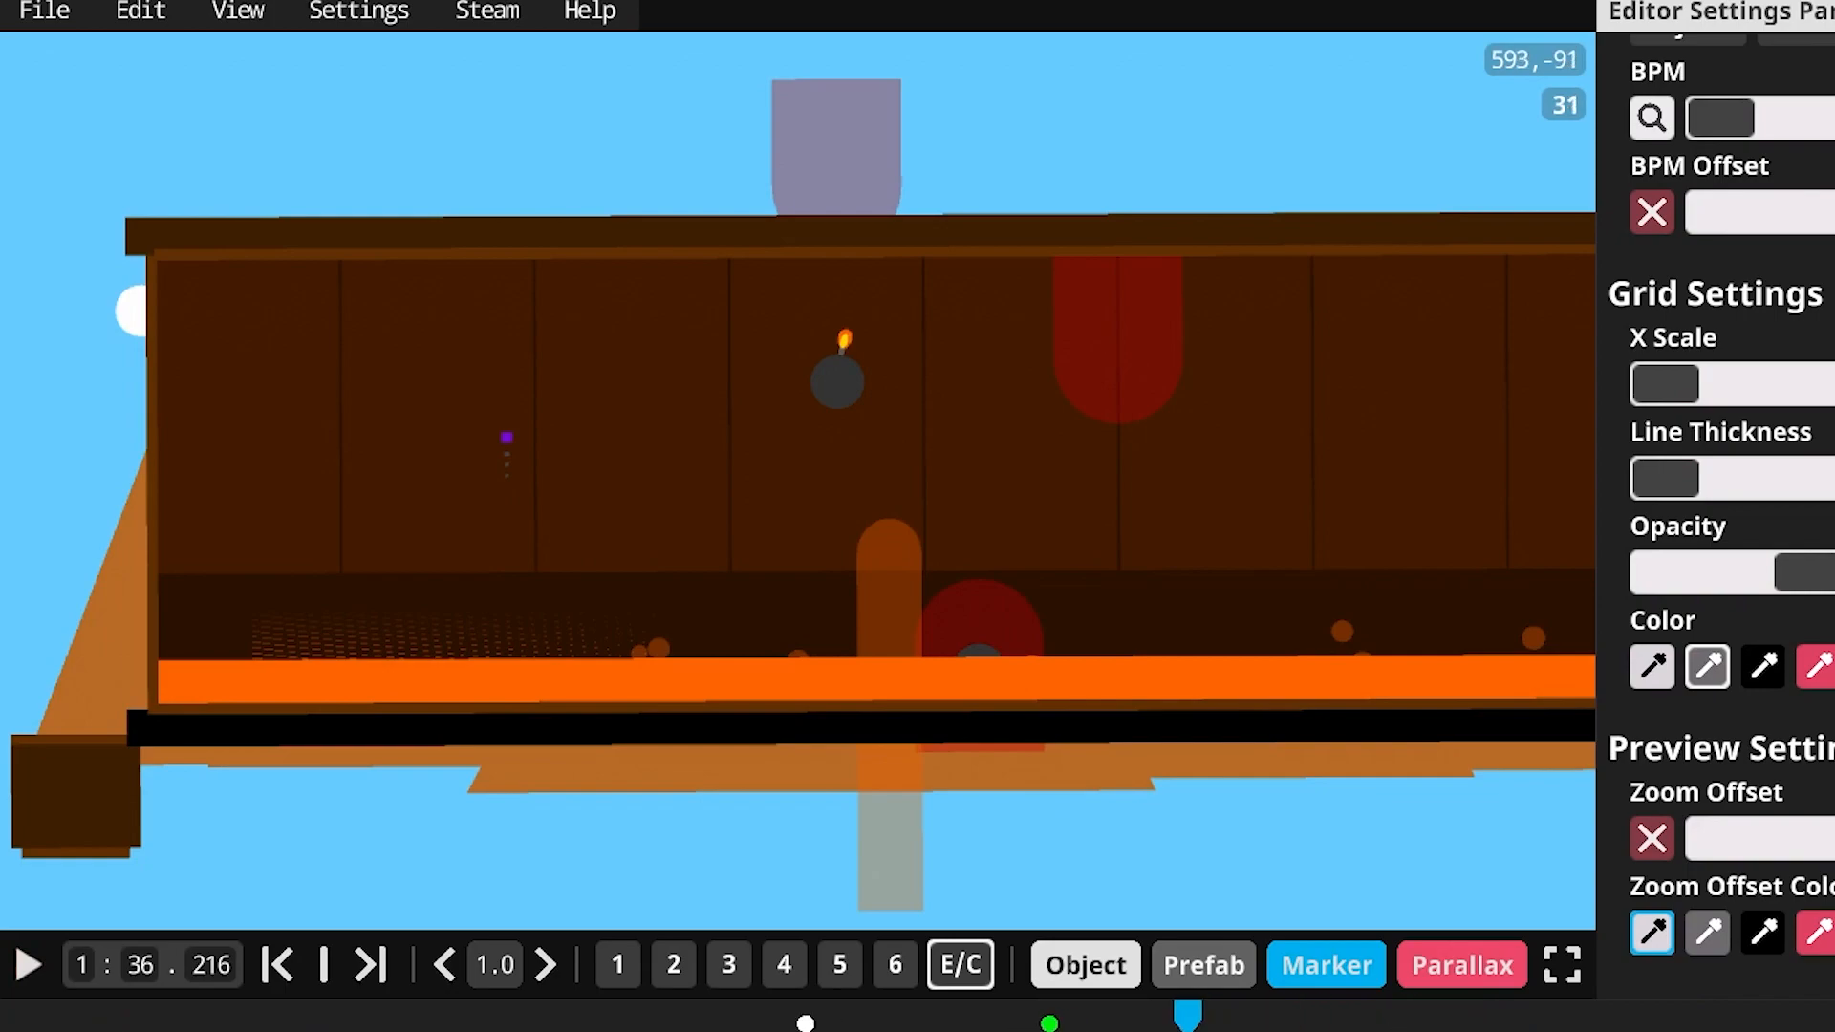
click(32, 964)
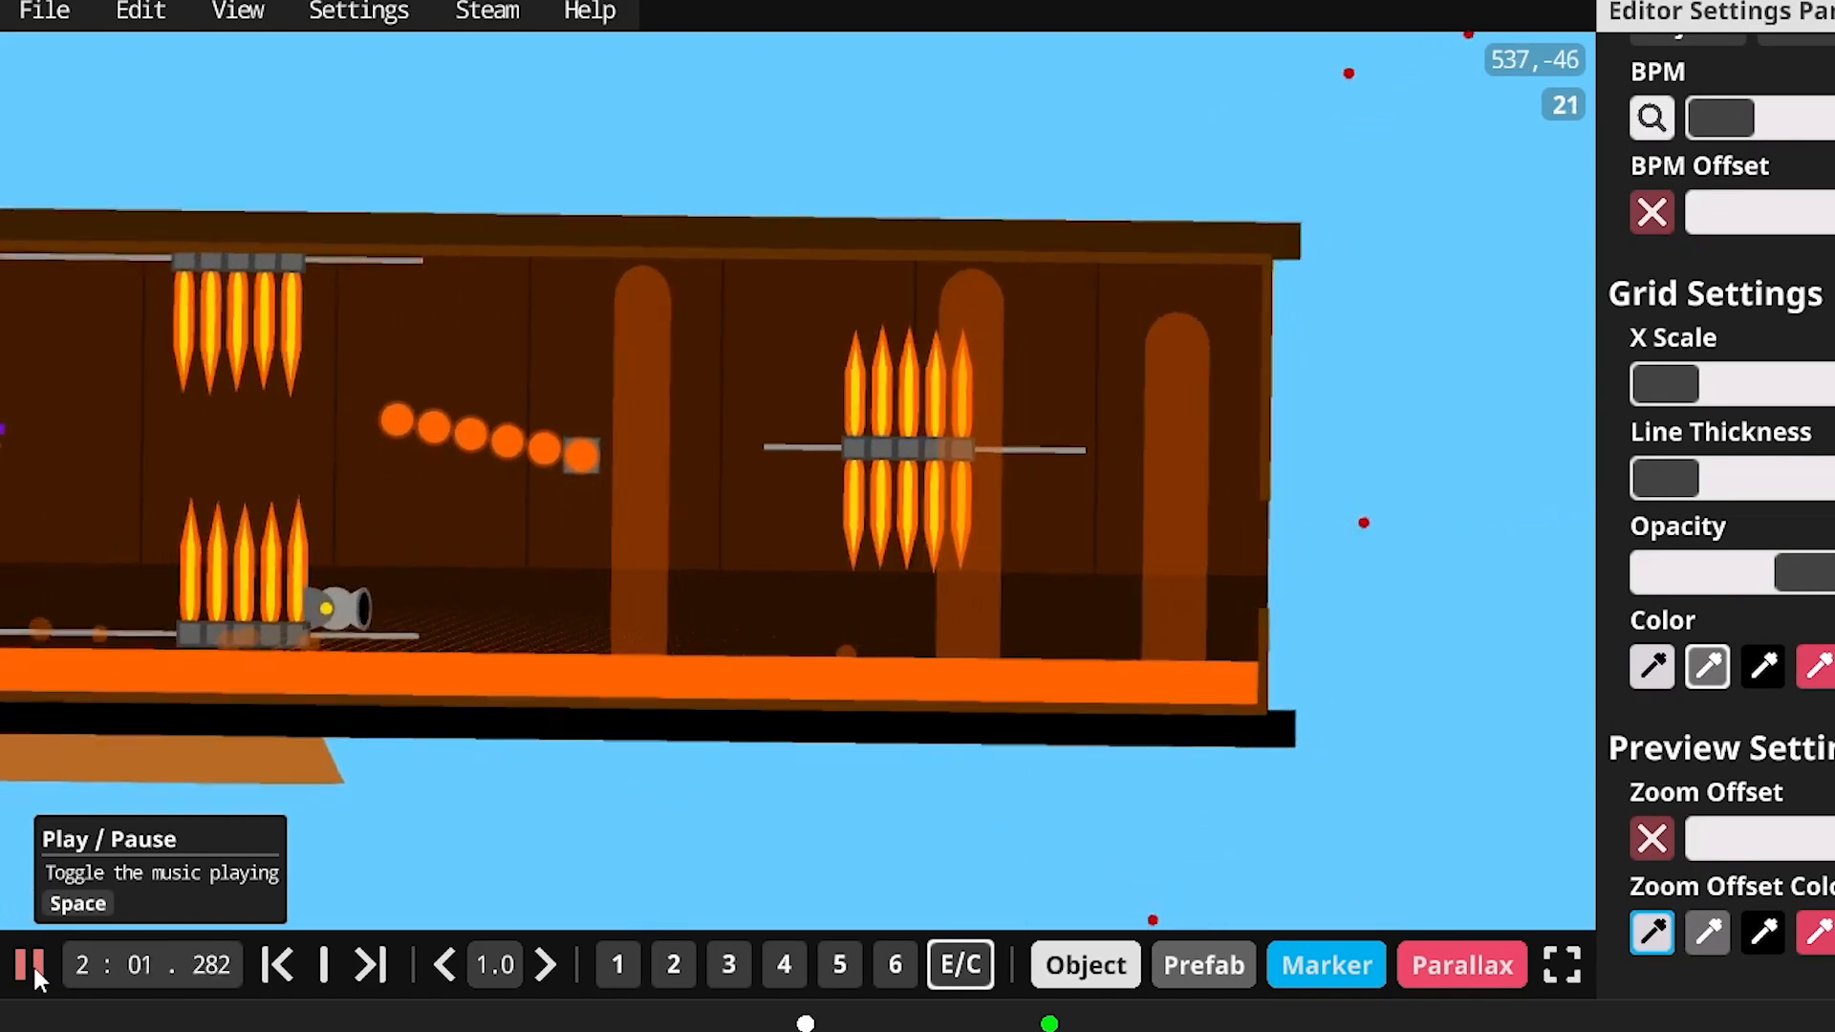
click(32, 963)
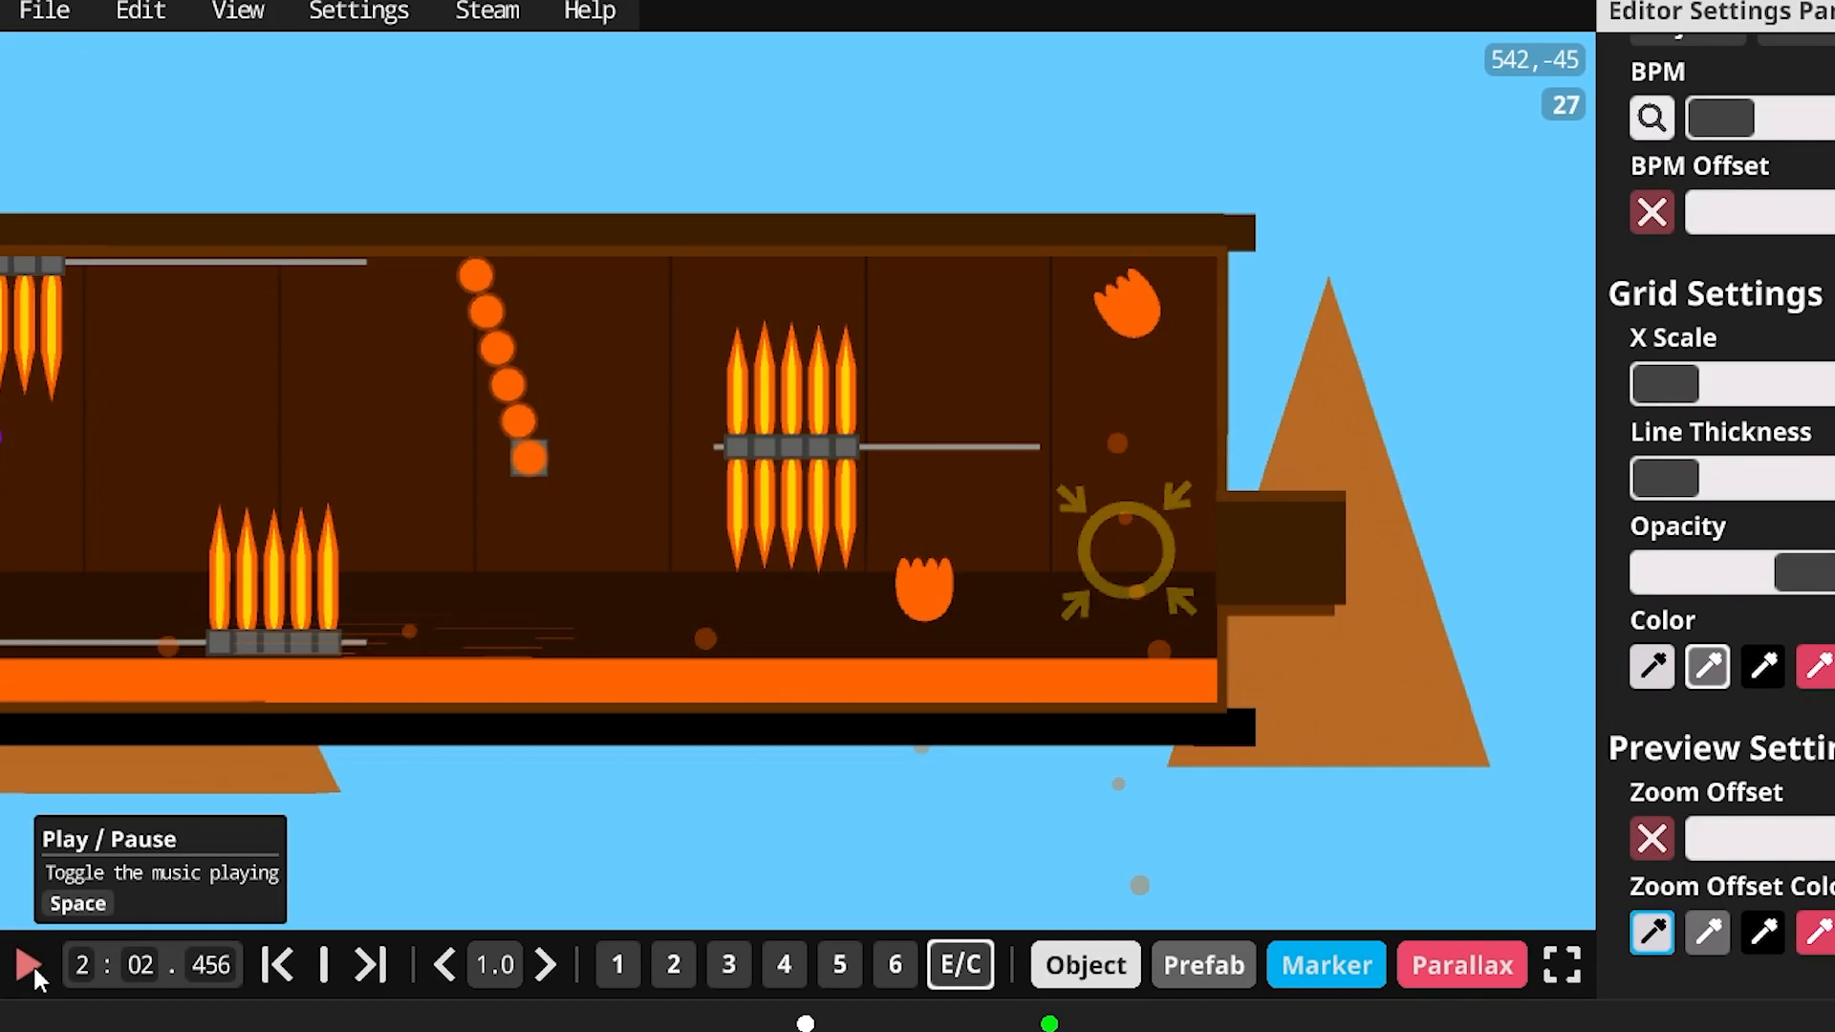
click(1279, 631)
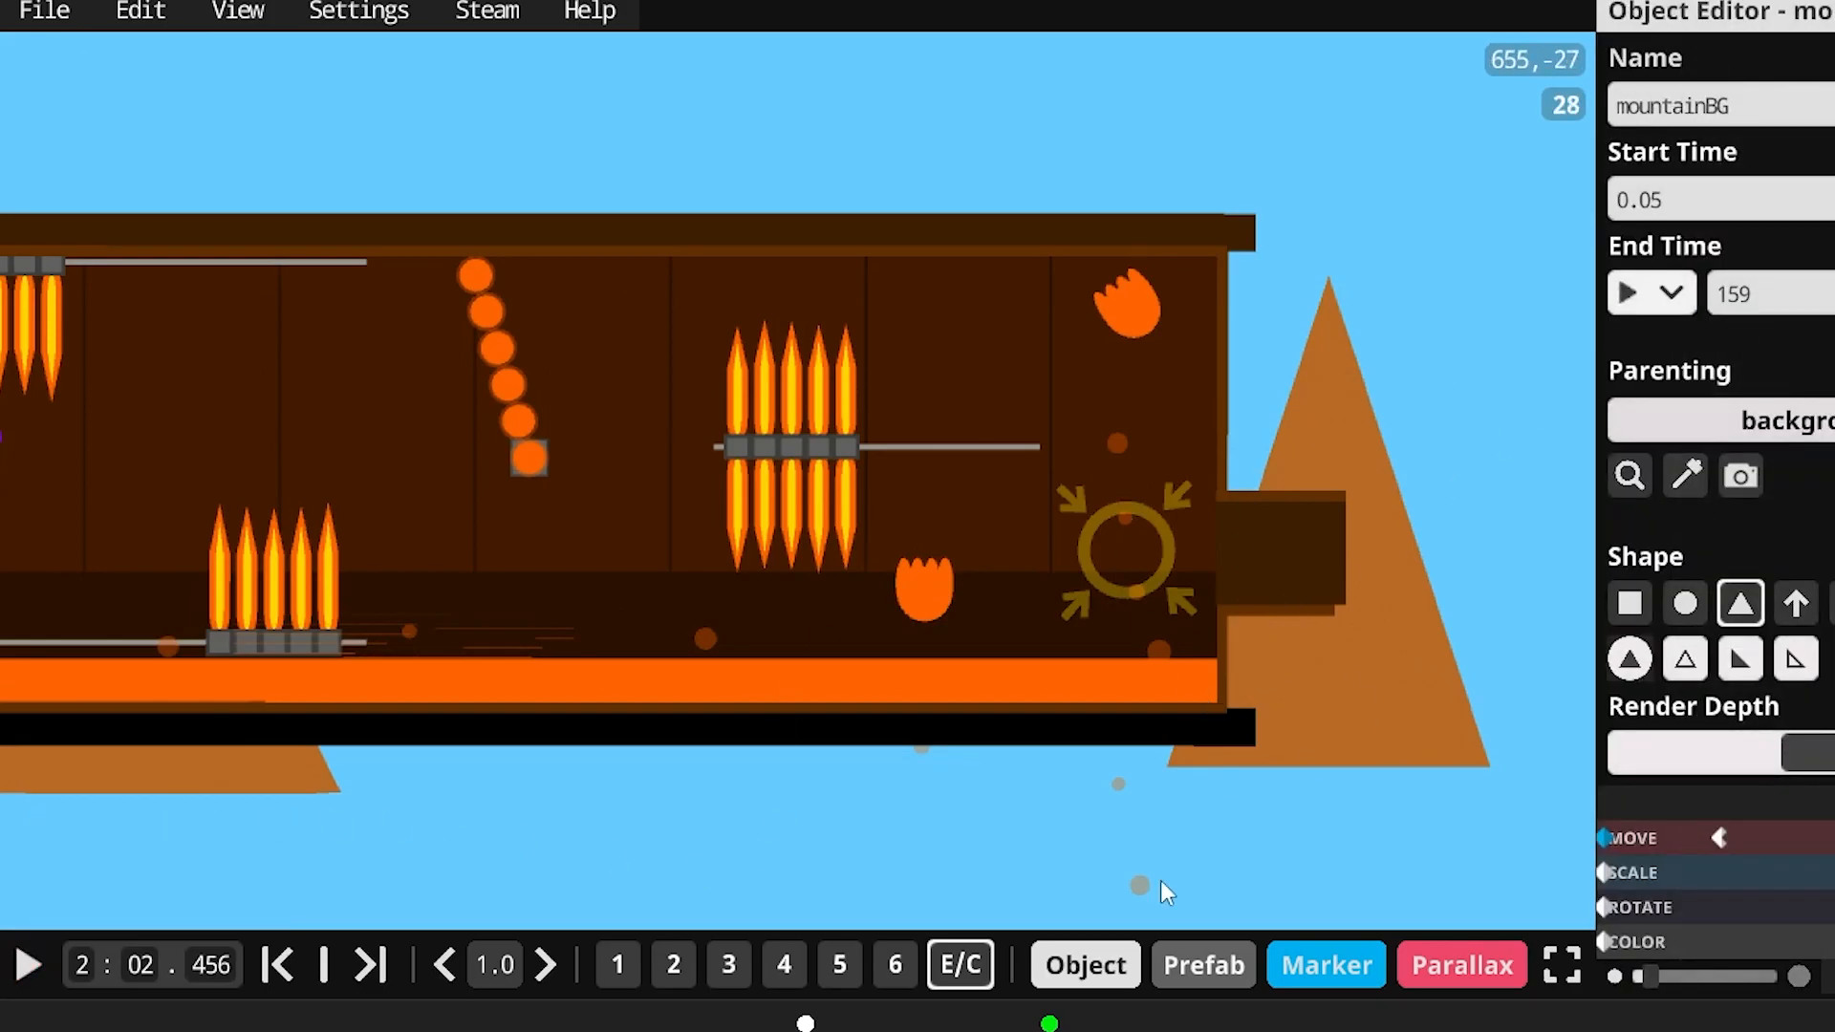
- Move the playhead to about 123.65 s, play through the green carriage and pause in the conductor's room at about 141.1 s
drag(1013, 1022, 1175, 1028)
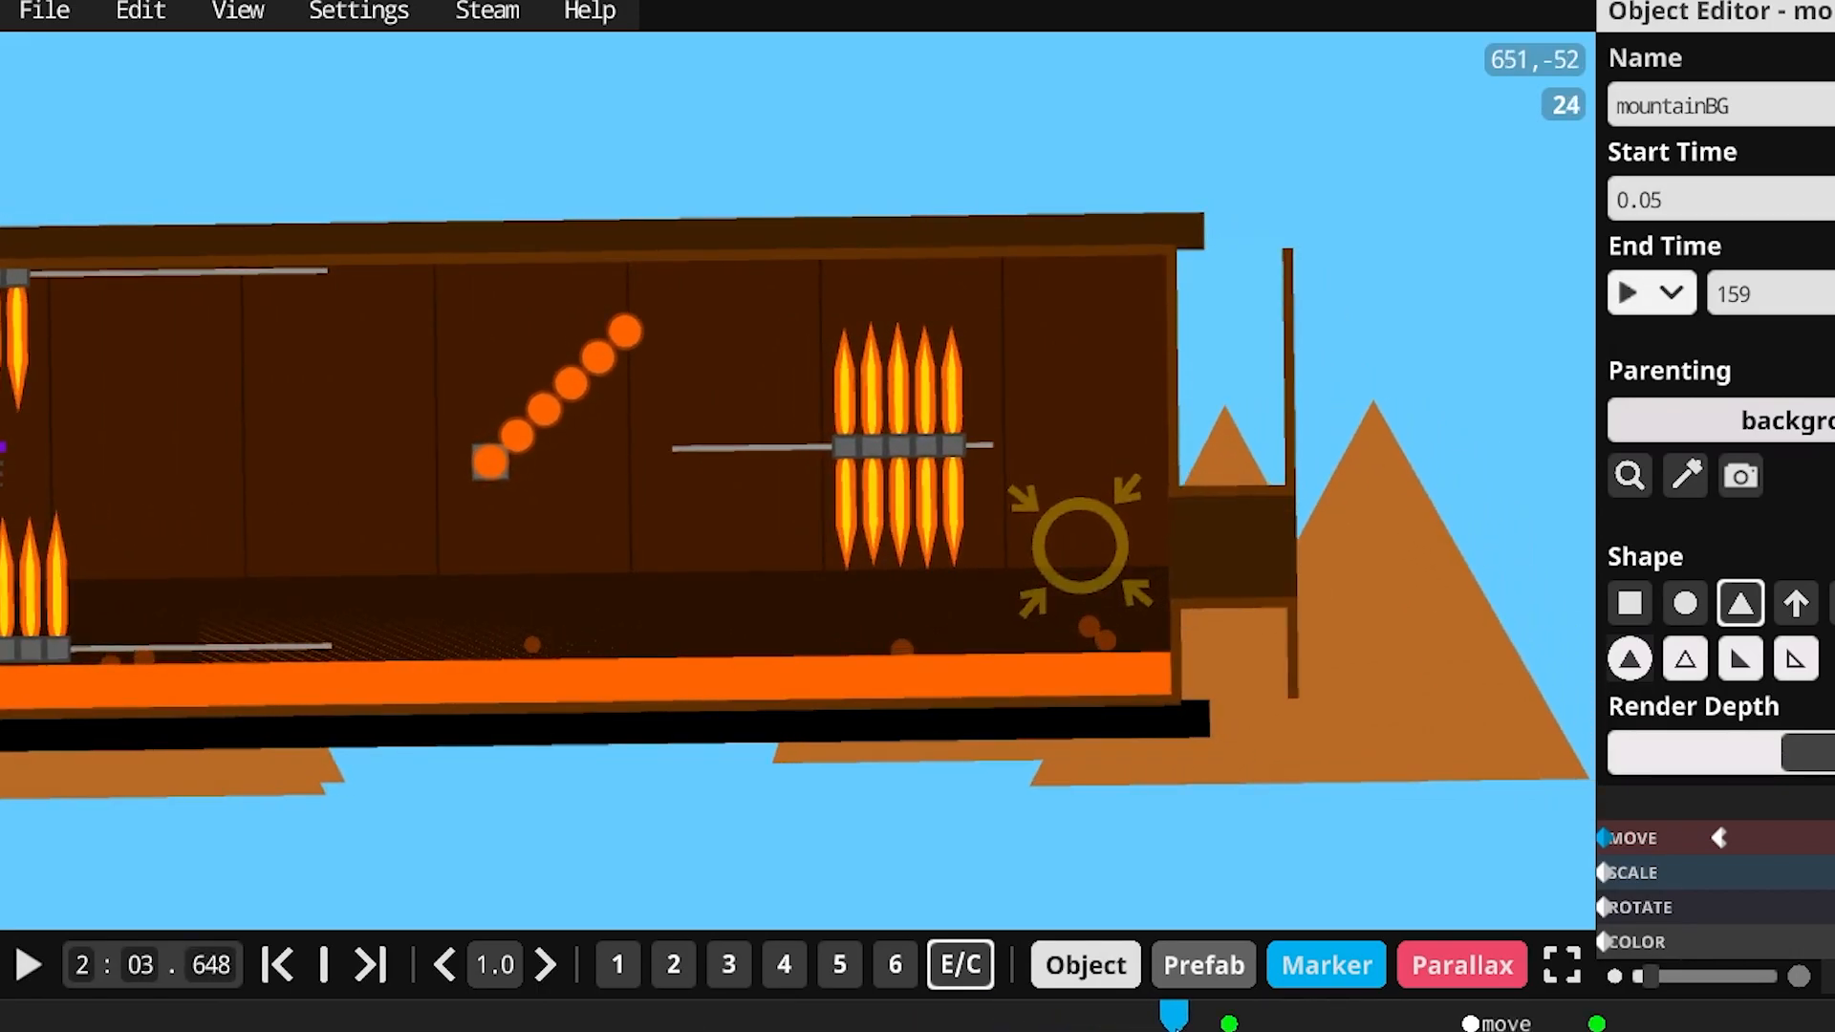
click(23, 967)
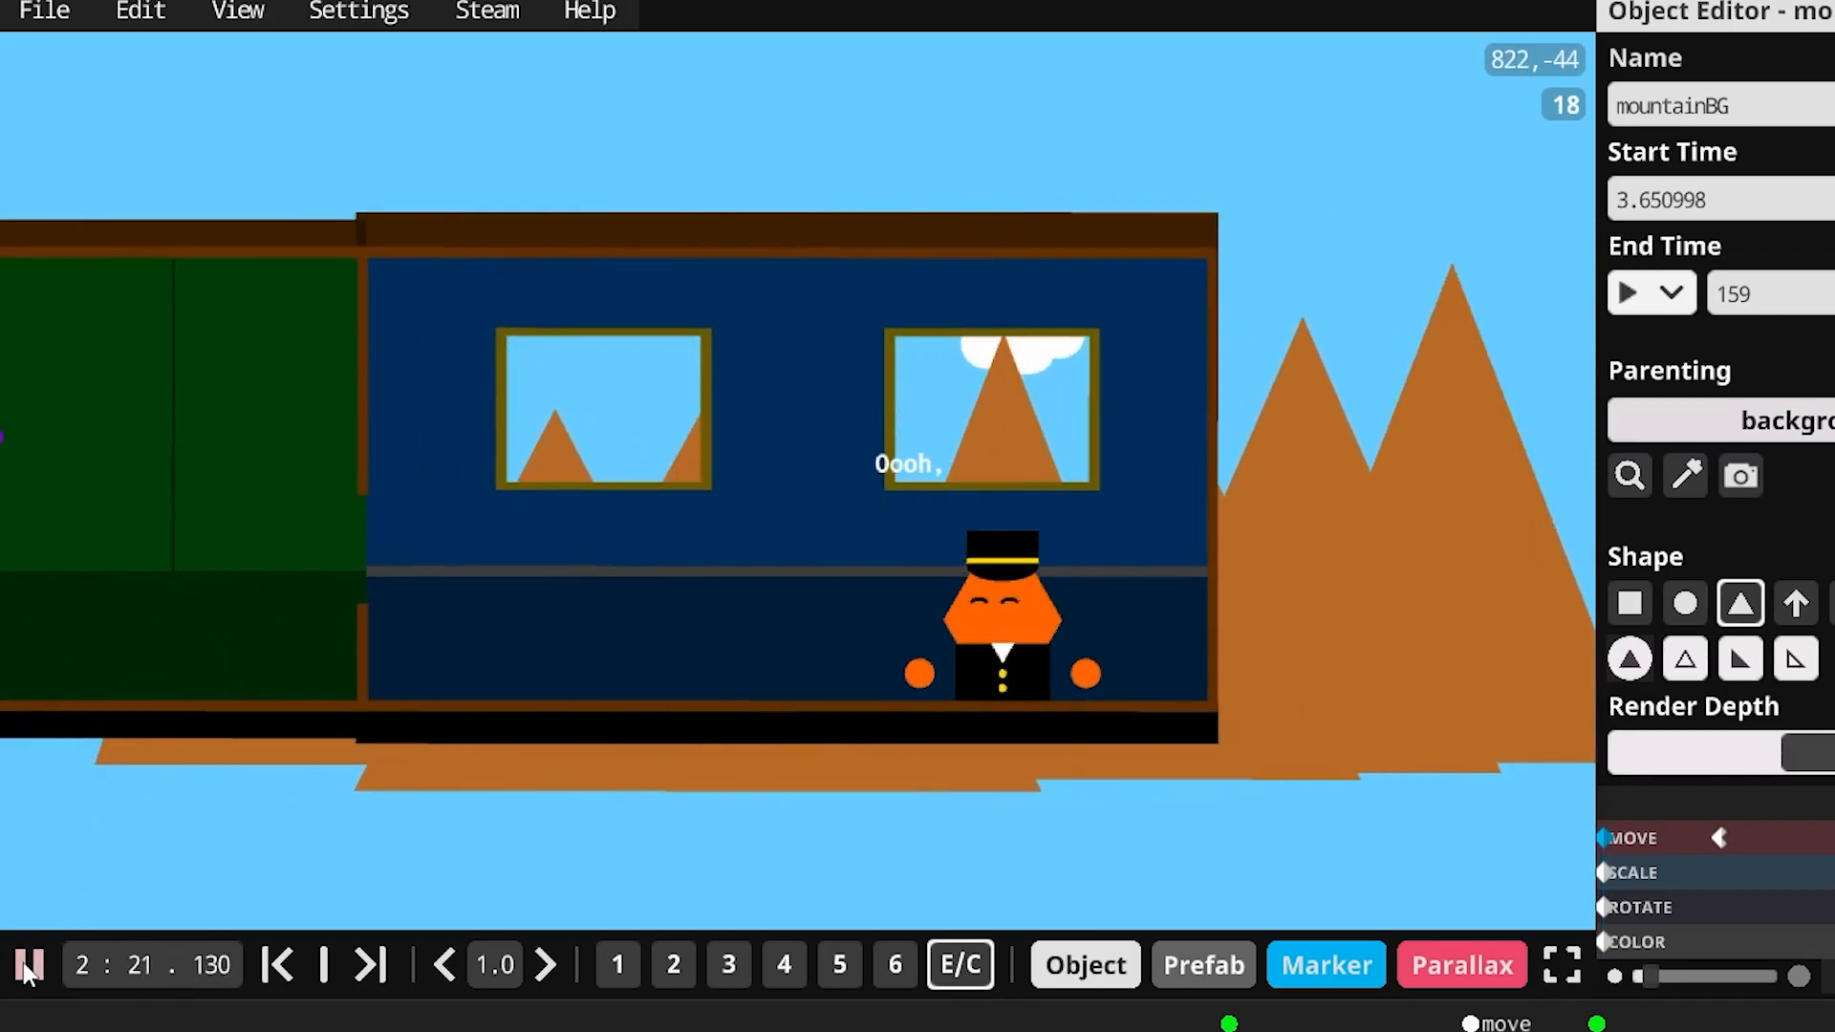
click(27, 964)
- Go back to about 139.6 s and trace the final room's parents through finalRoomP to trainBGMoverP
drag(1642, 1015, 1241, 1019)
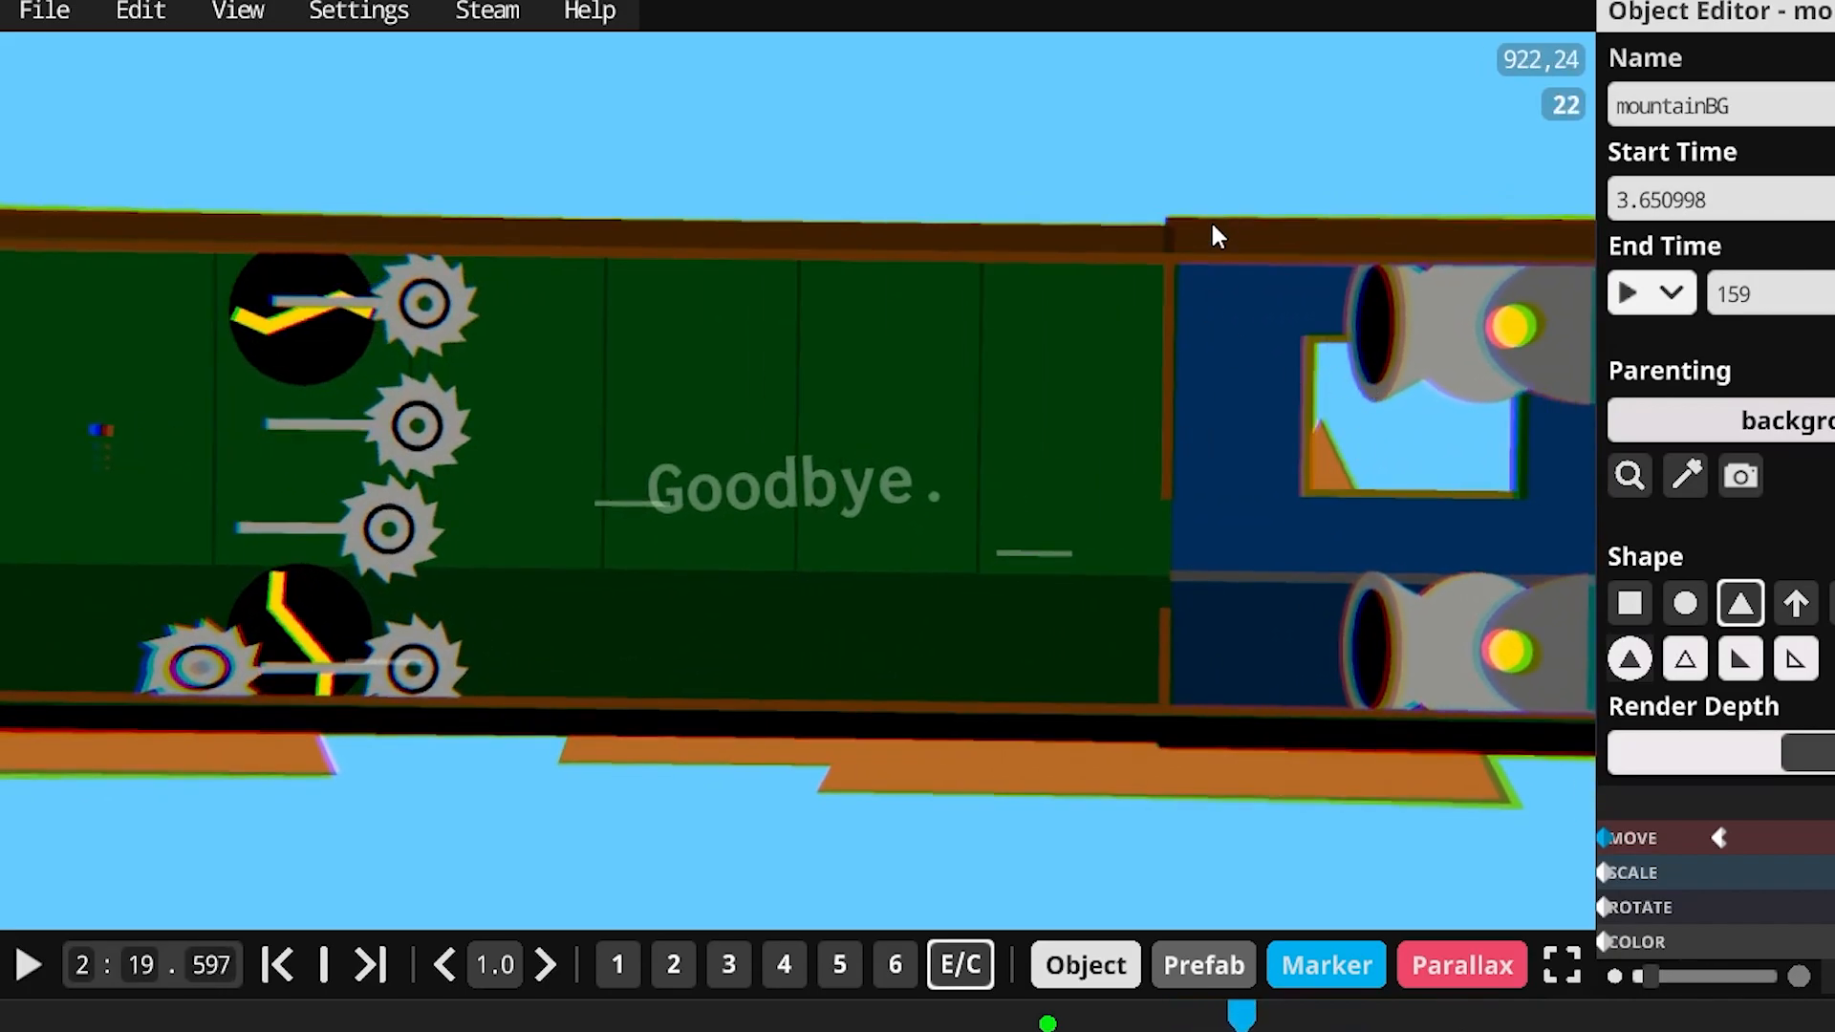
click(1615, 411)
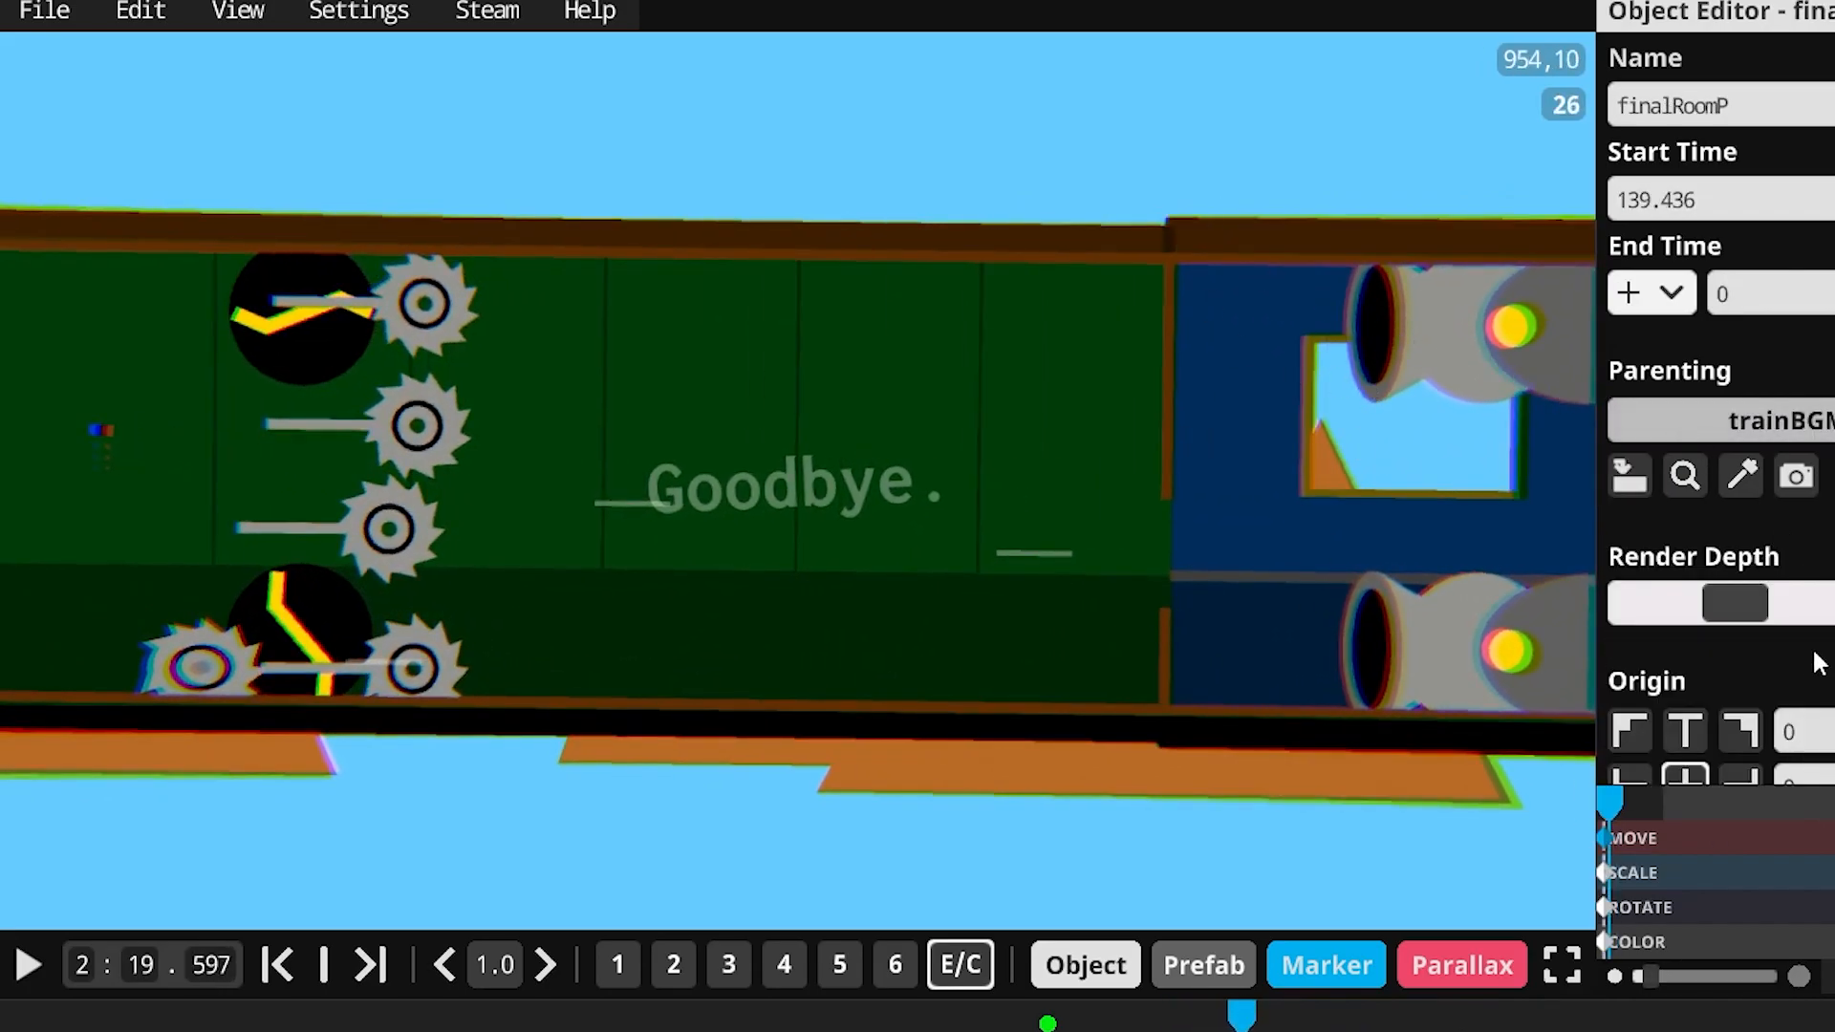
click(1676, 416)
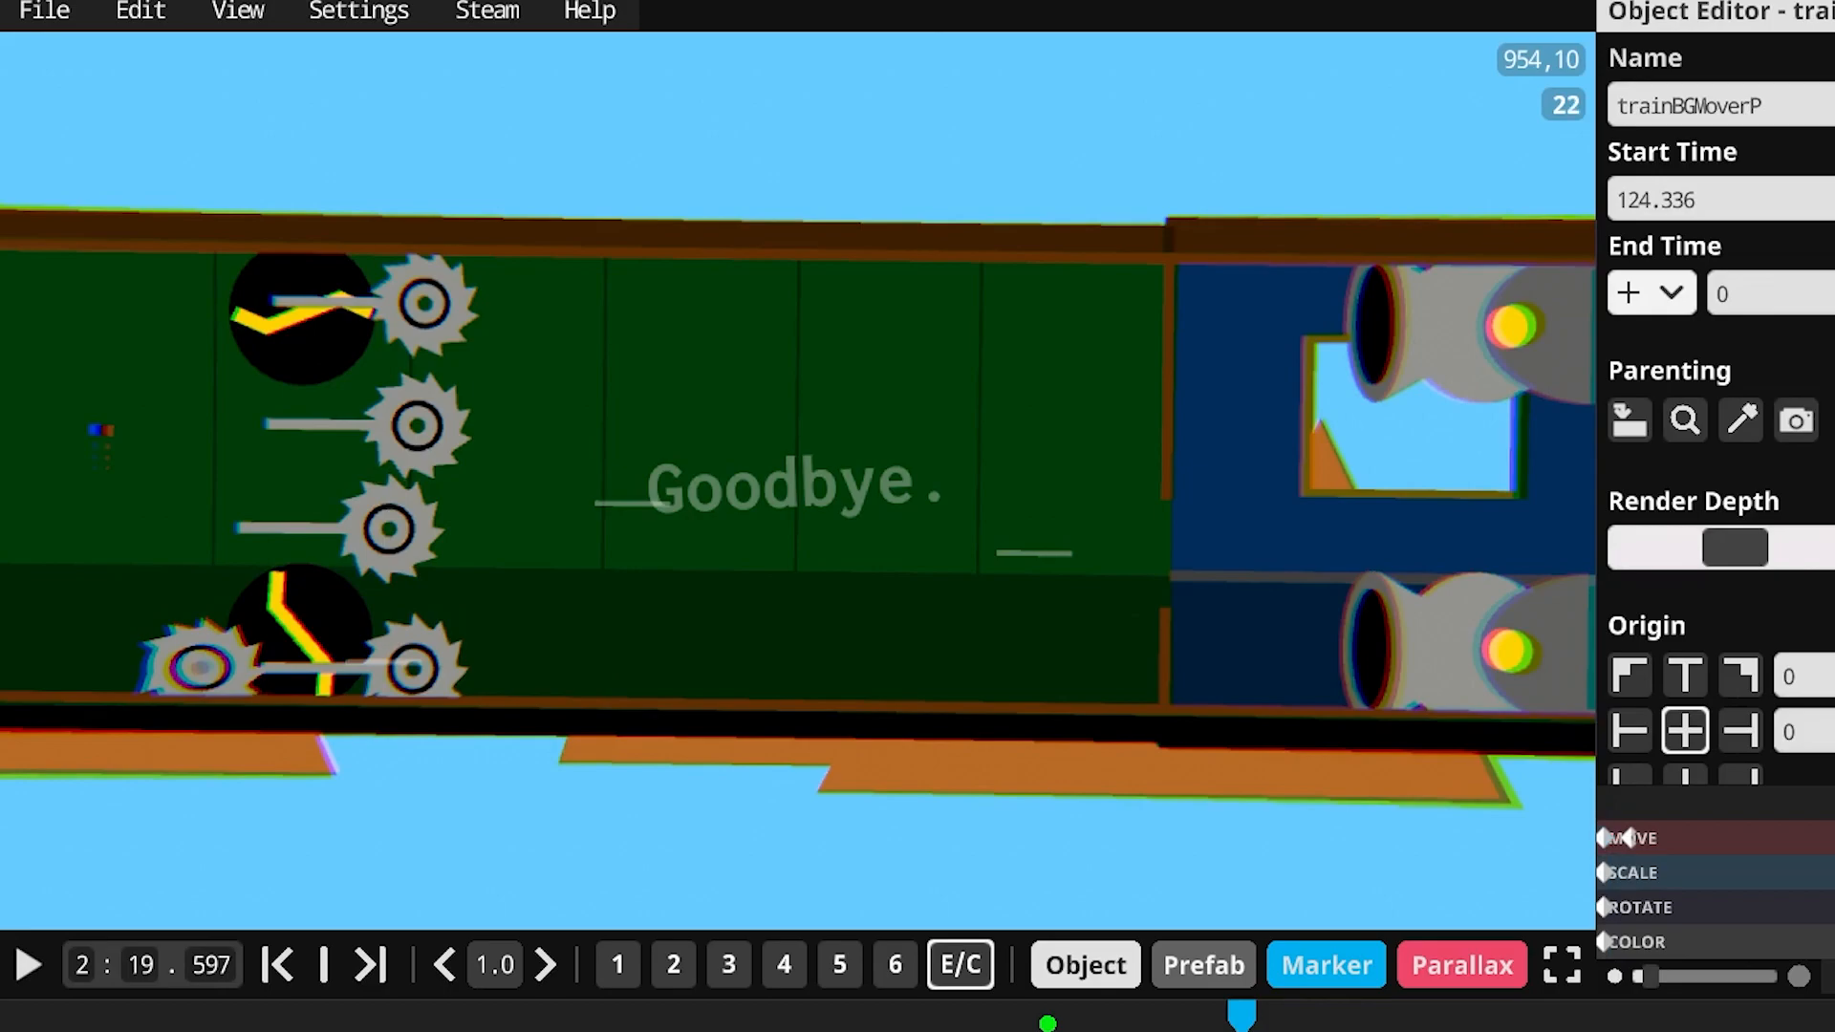
- Play the conductor's dialogue from about 140.2 s, pausing between lines up to the electro swing line at about 150.9 s
drag(1241, 1017, 1390, 975)
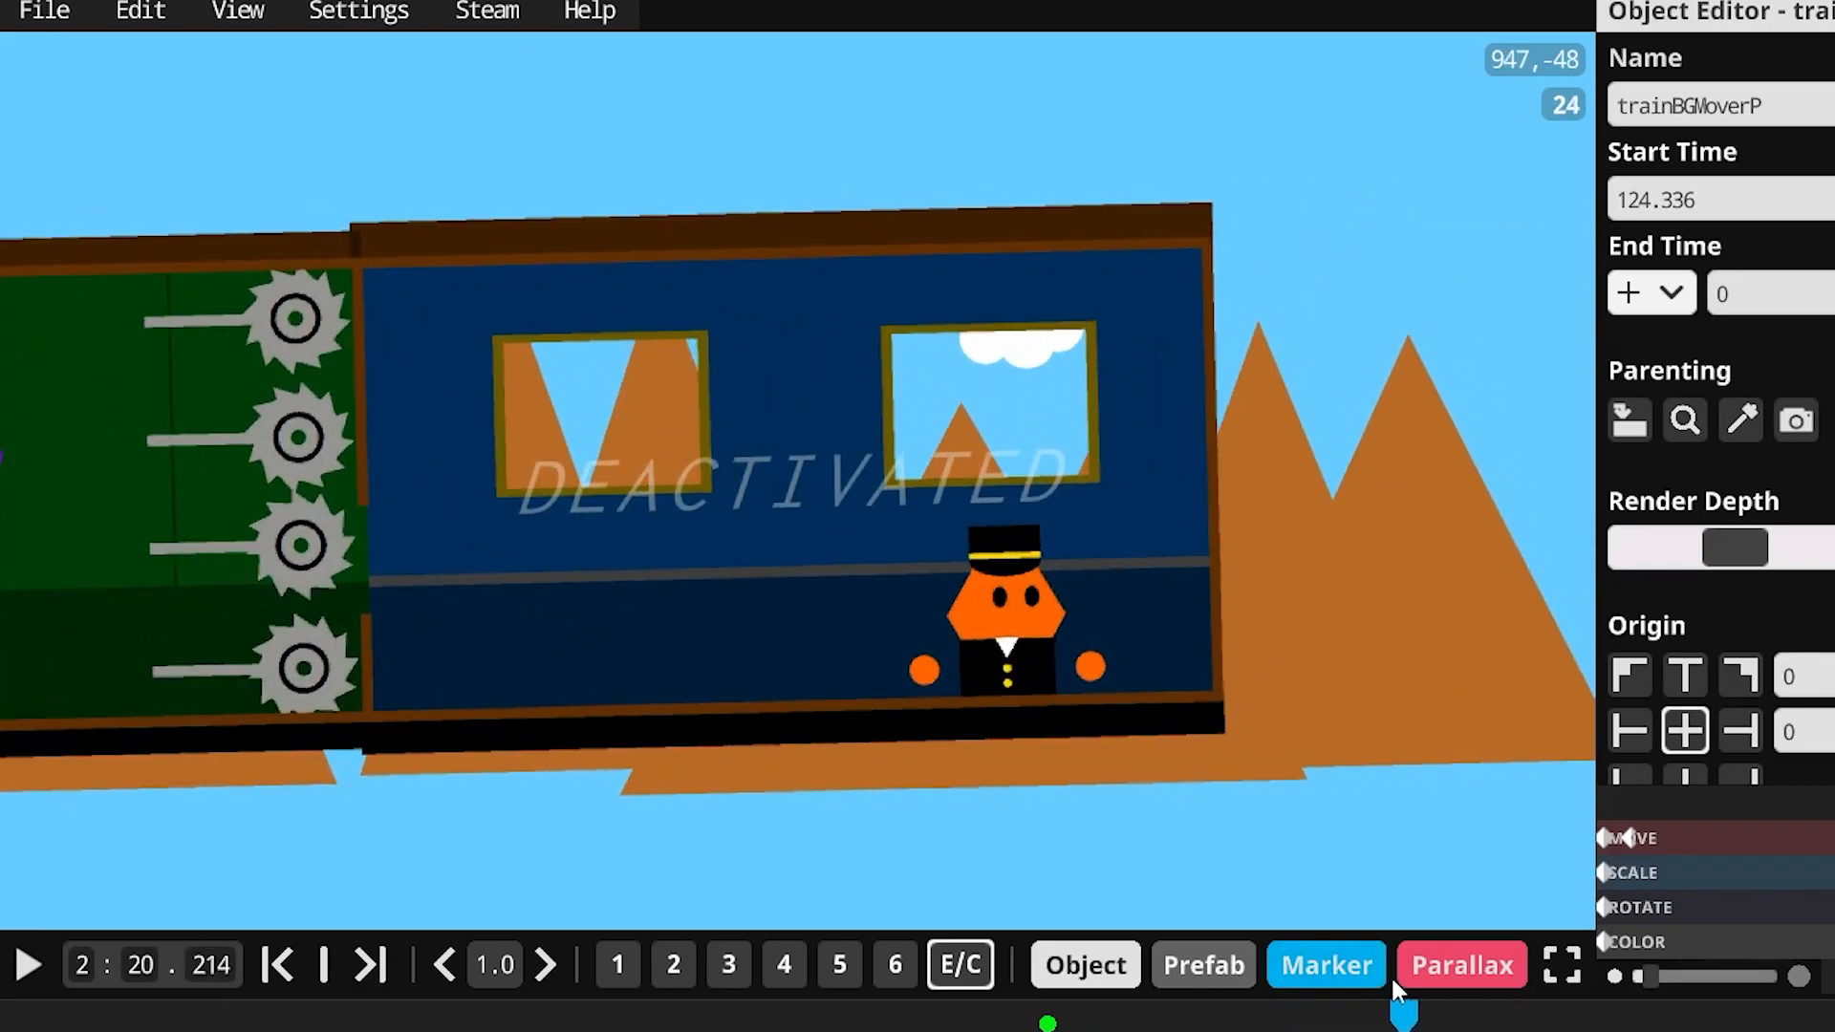
click(33, 965)
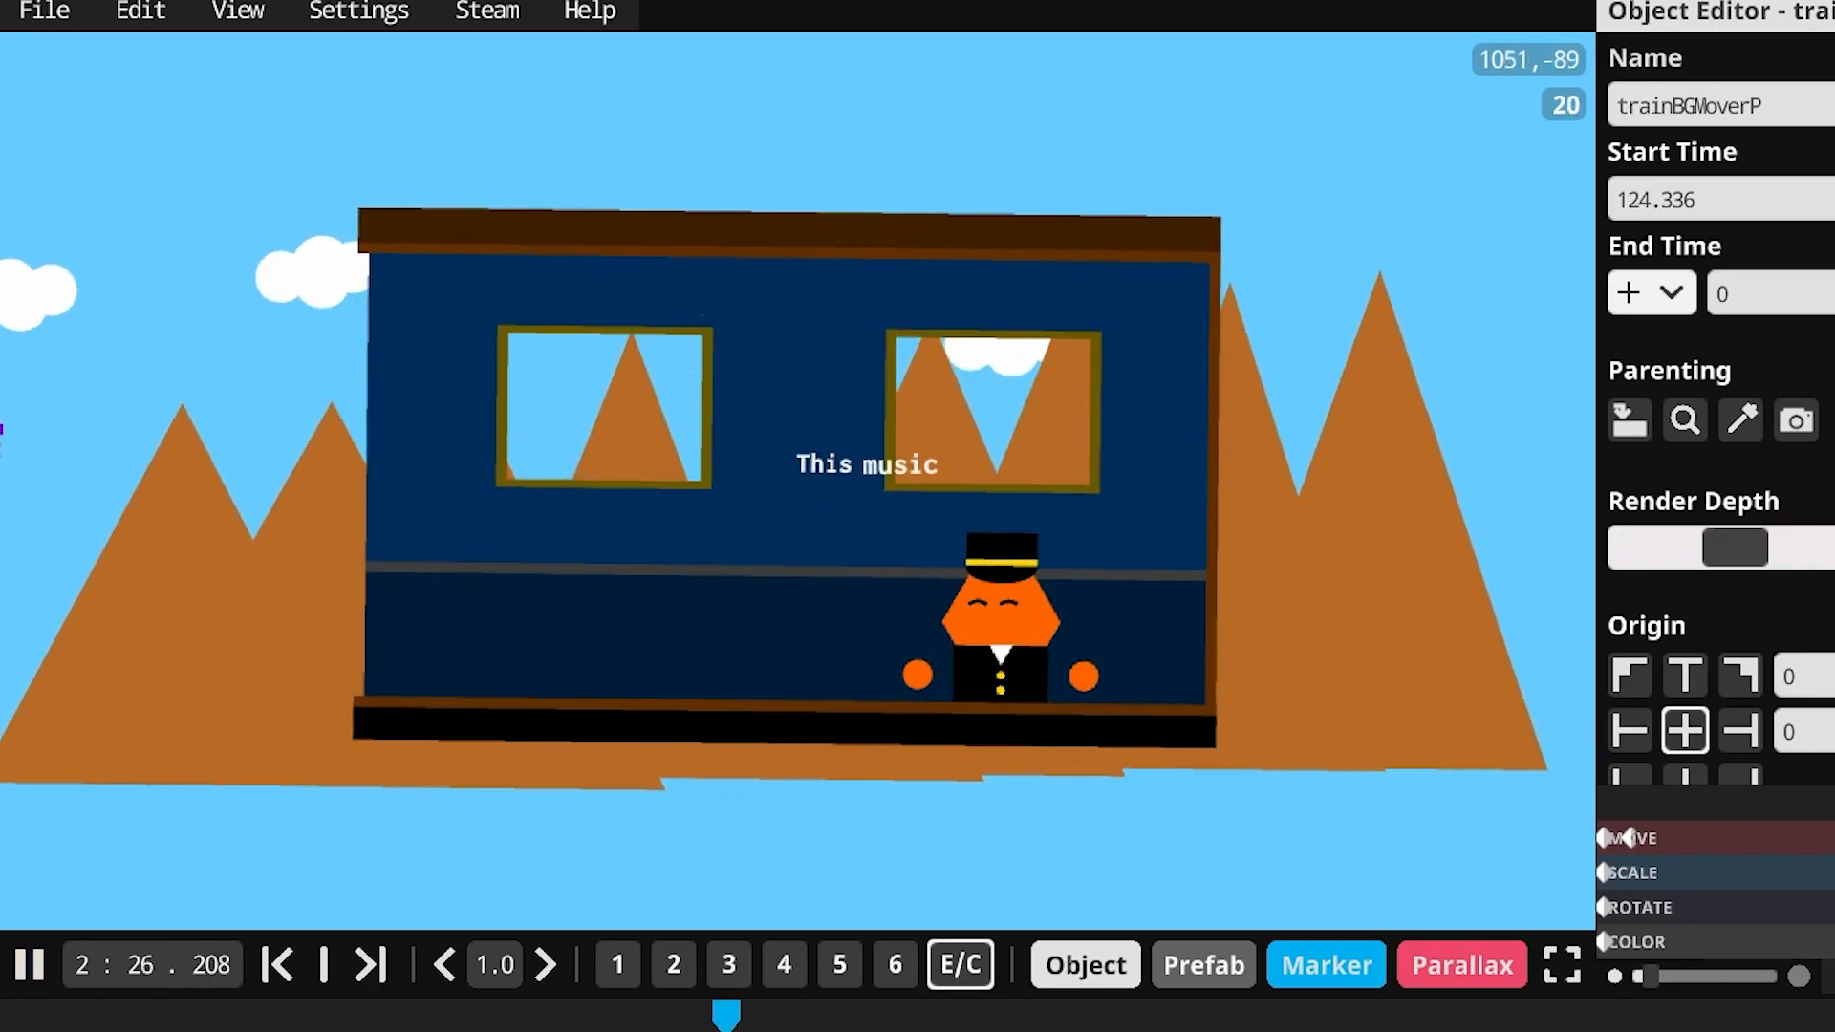
click(36, 966)
click(36, 966)
click(36, 967)
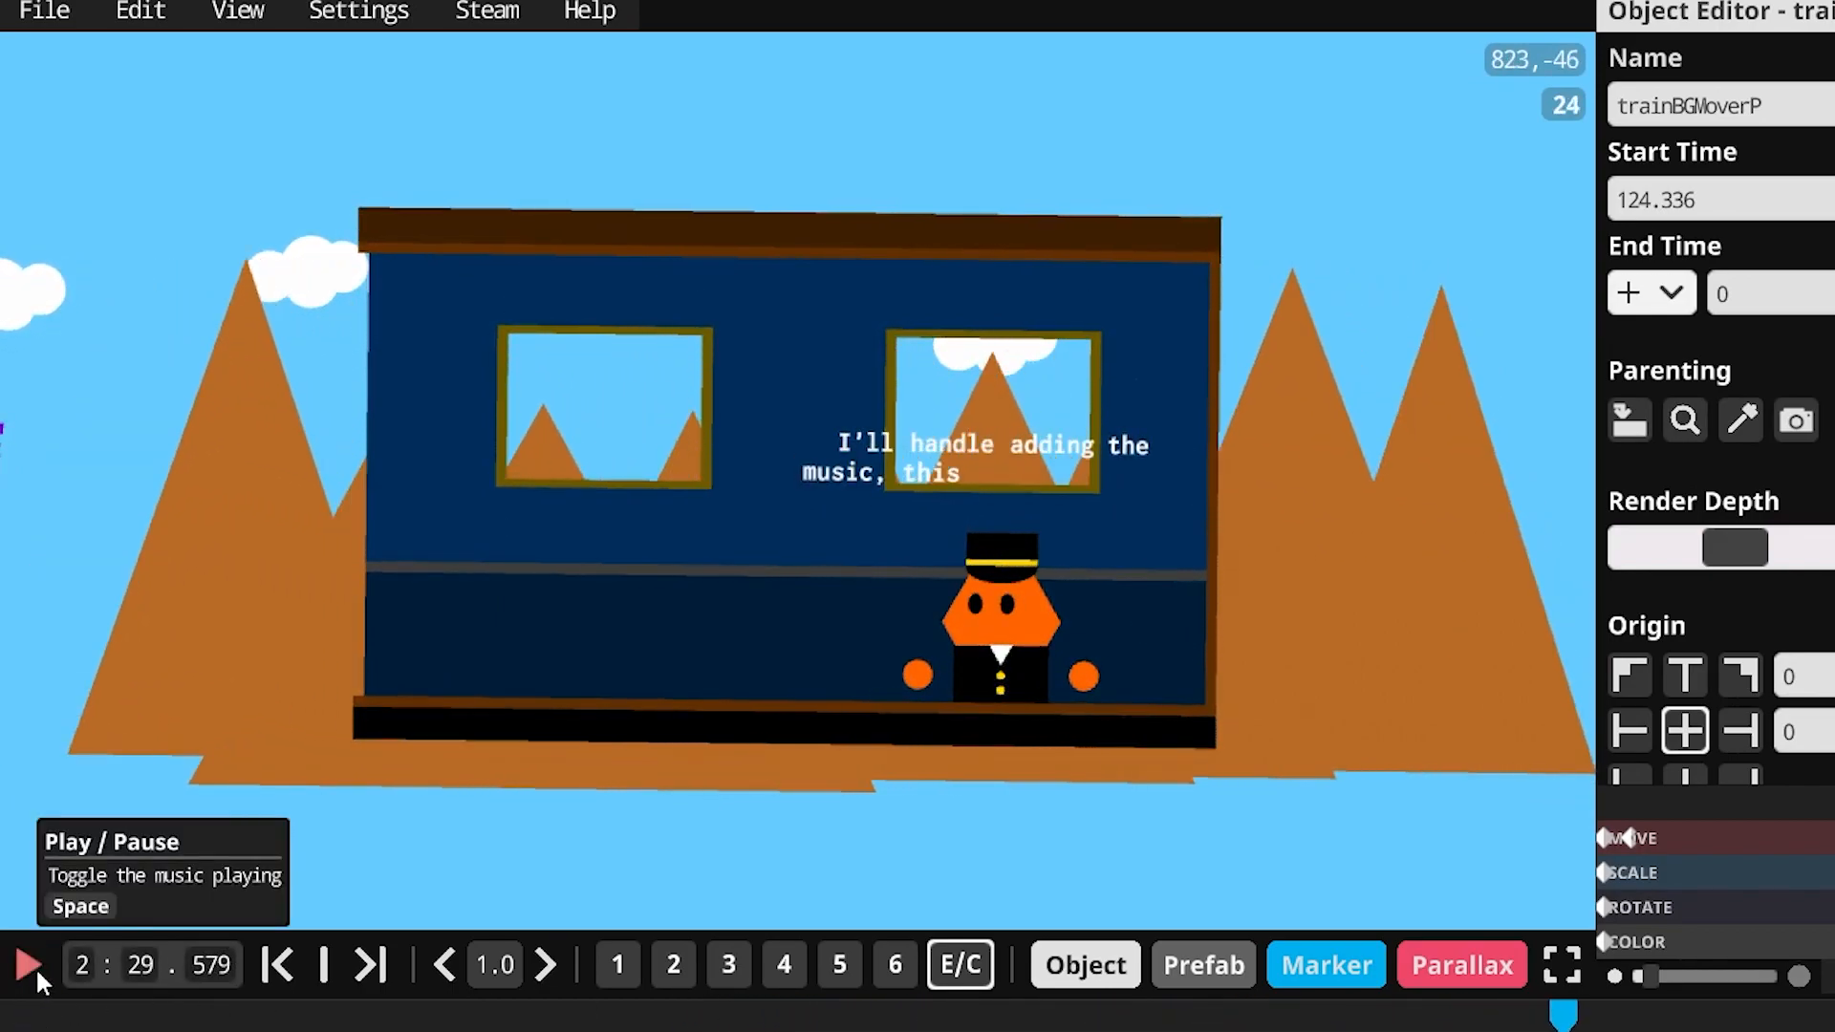
click(36, 966)
click(37, 966)
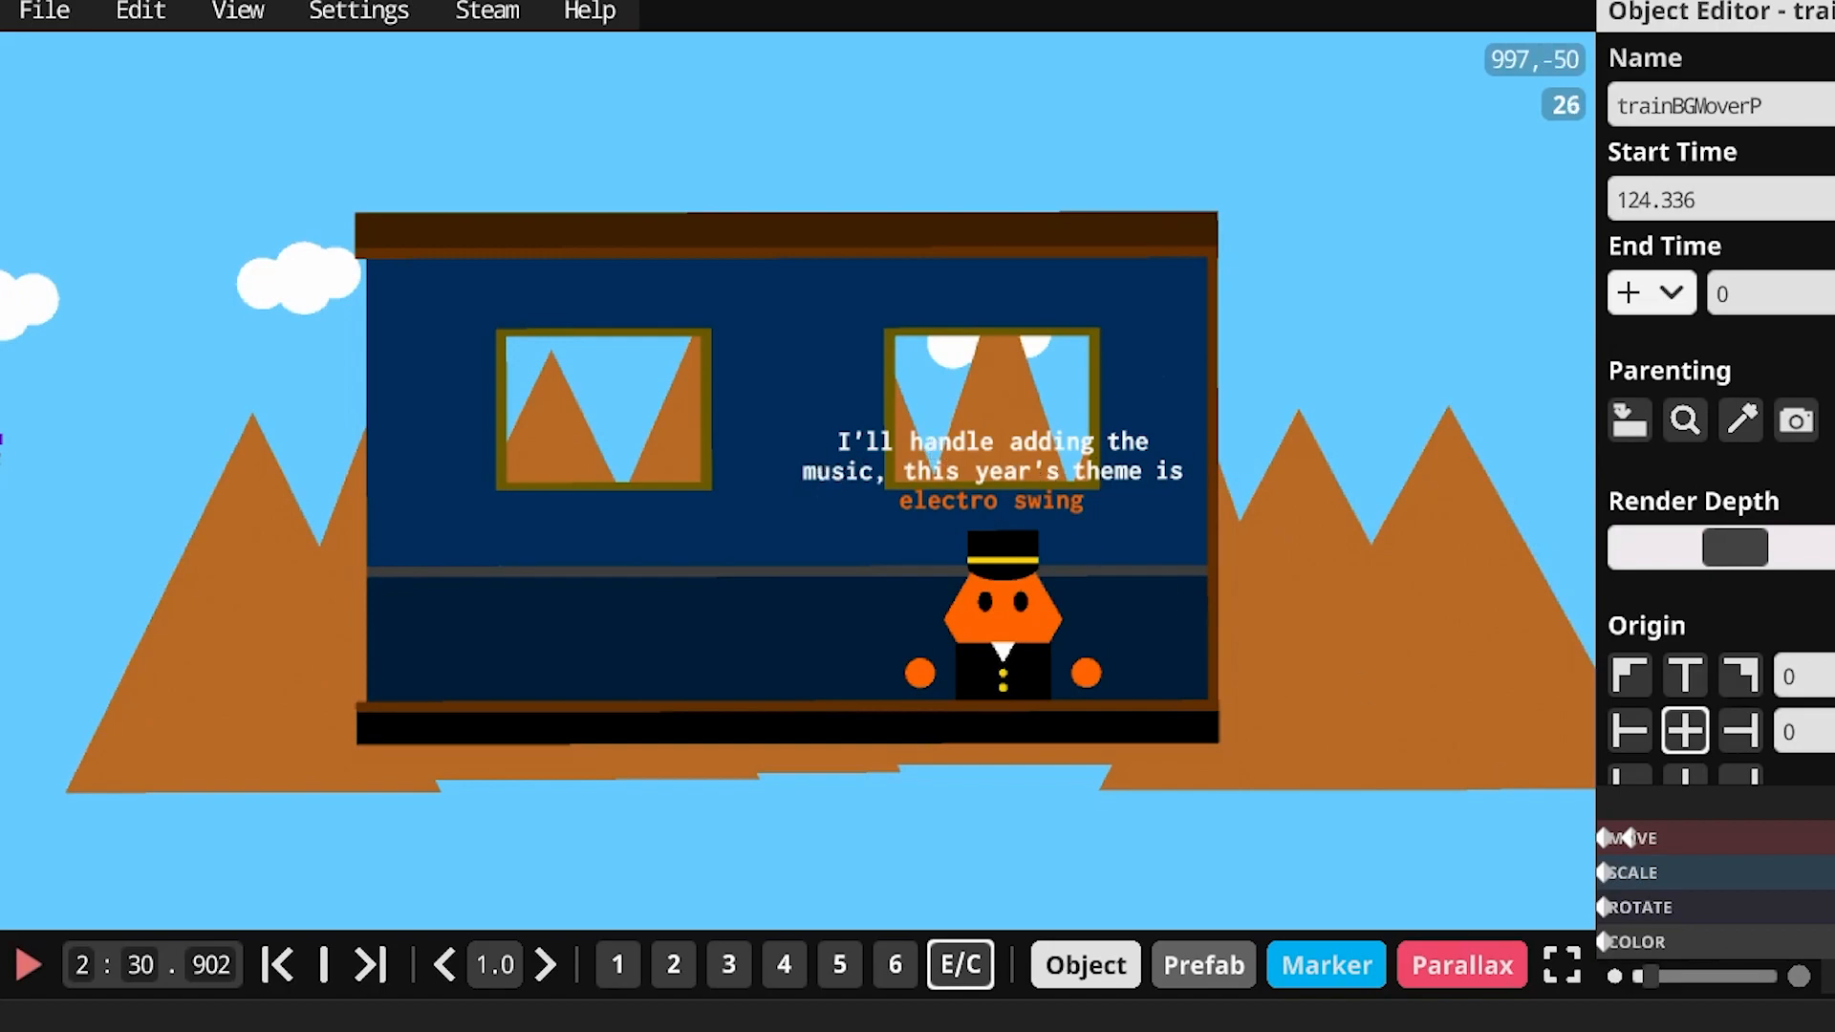
- Scrub back and forth over the electro swing line between about 150.2 s and 150.8 s, and on to the next line
drag(1834, 1024, 1685, 1028)
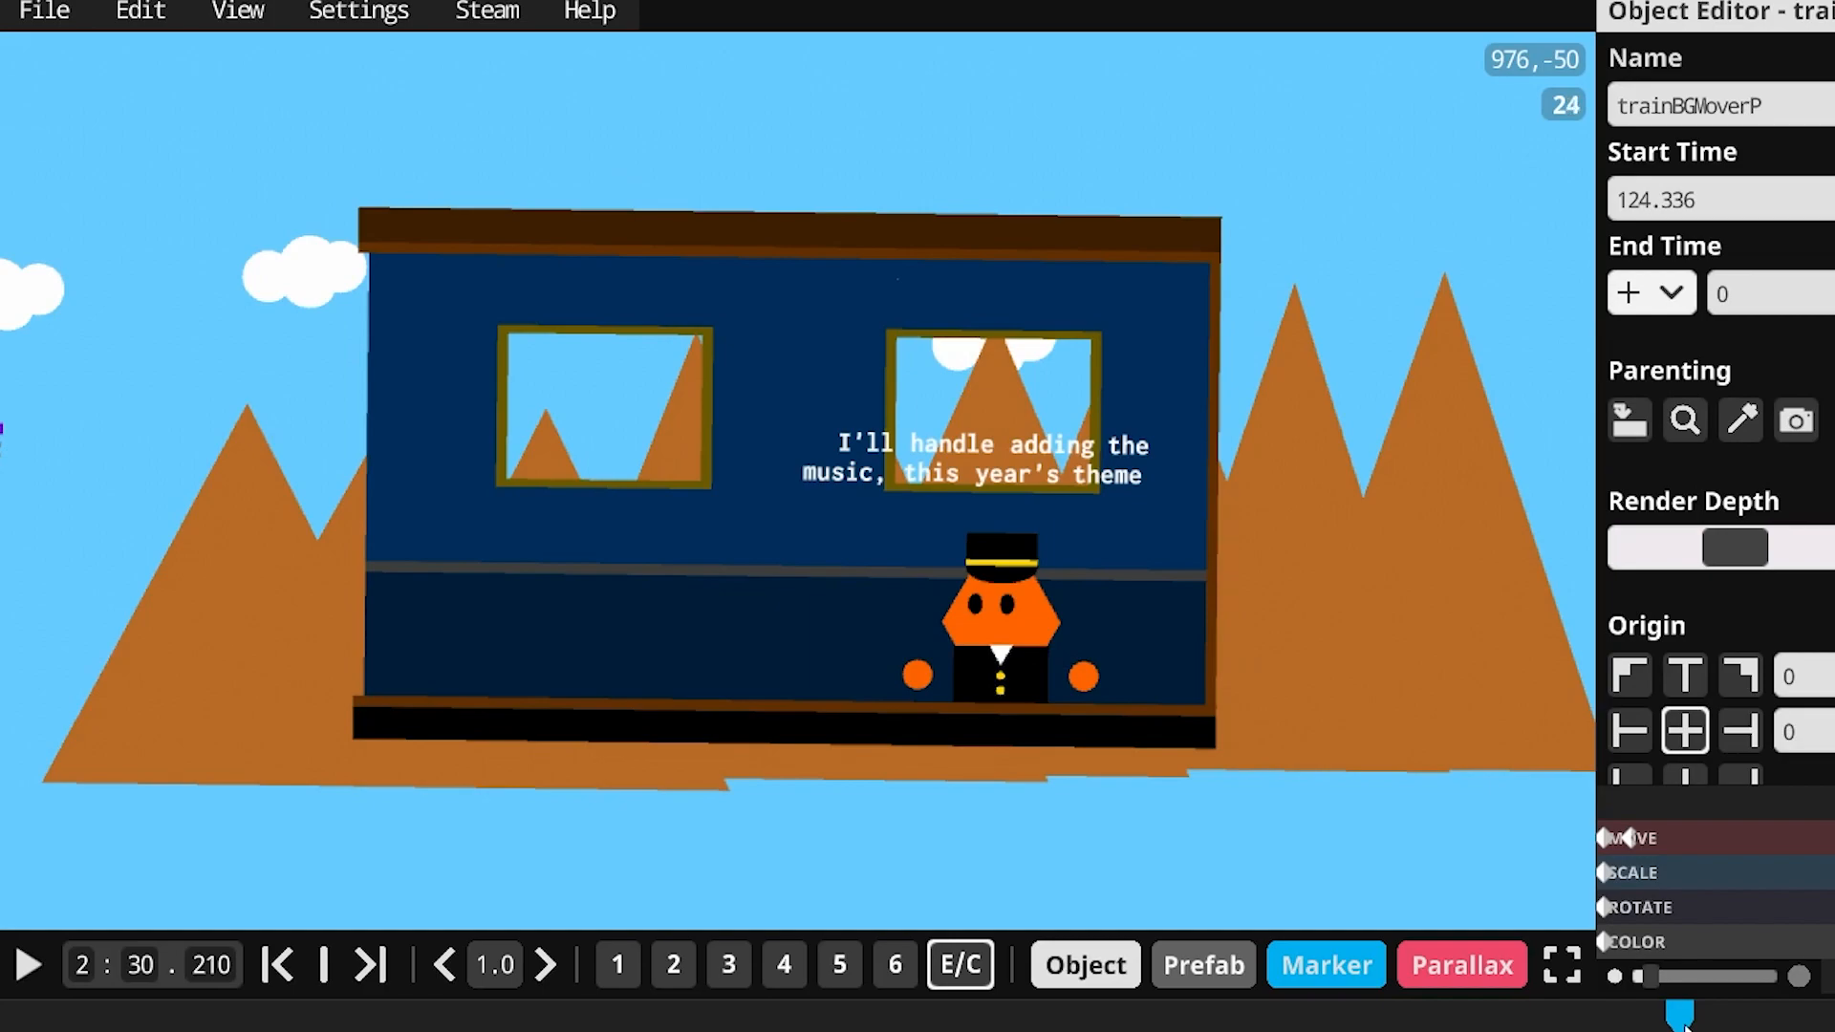
drag(1685, 1027, 1830, 1028)
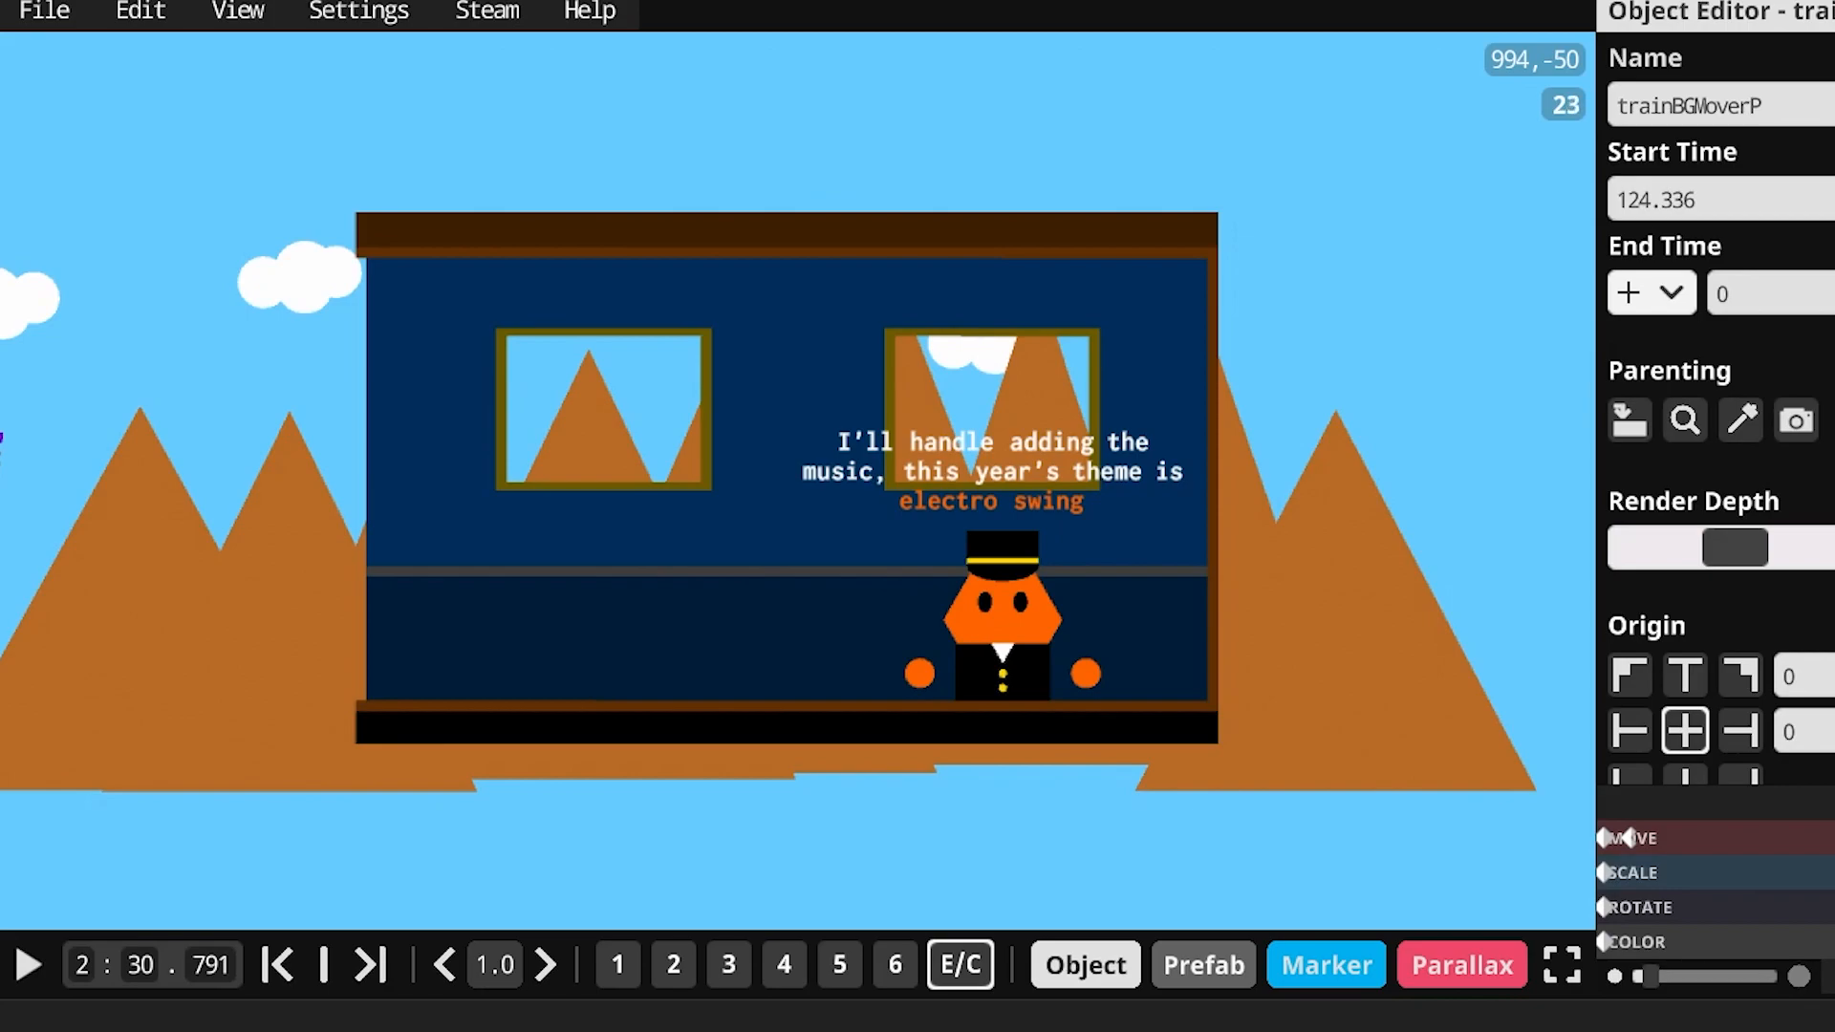
mouse_move(1830, 1028)
mouse_down()
mouse_move(1066, 1022)
mouse_move(1834, 1023)
mouse_up()
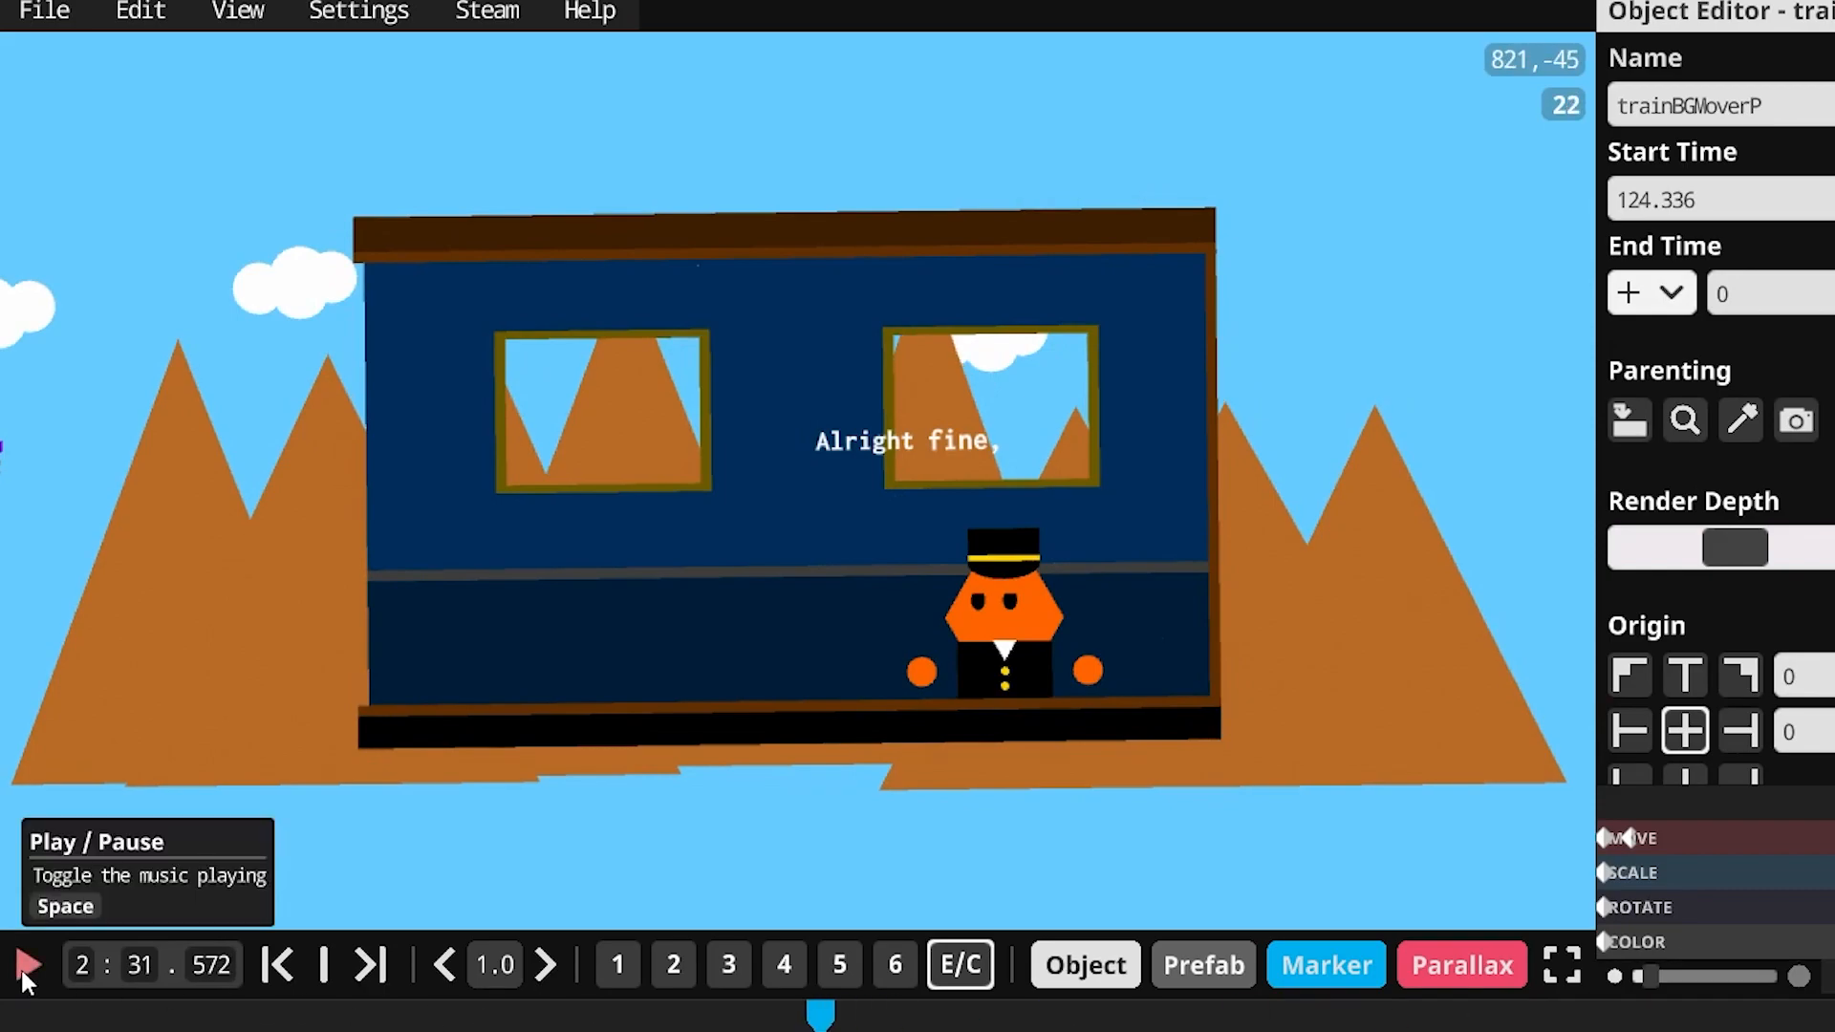
- Play on to the closing title card and pause once its contest credit is shown, at about 158.4 s
click(26, 966)
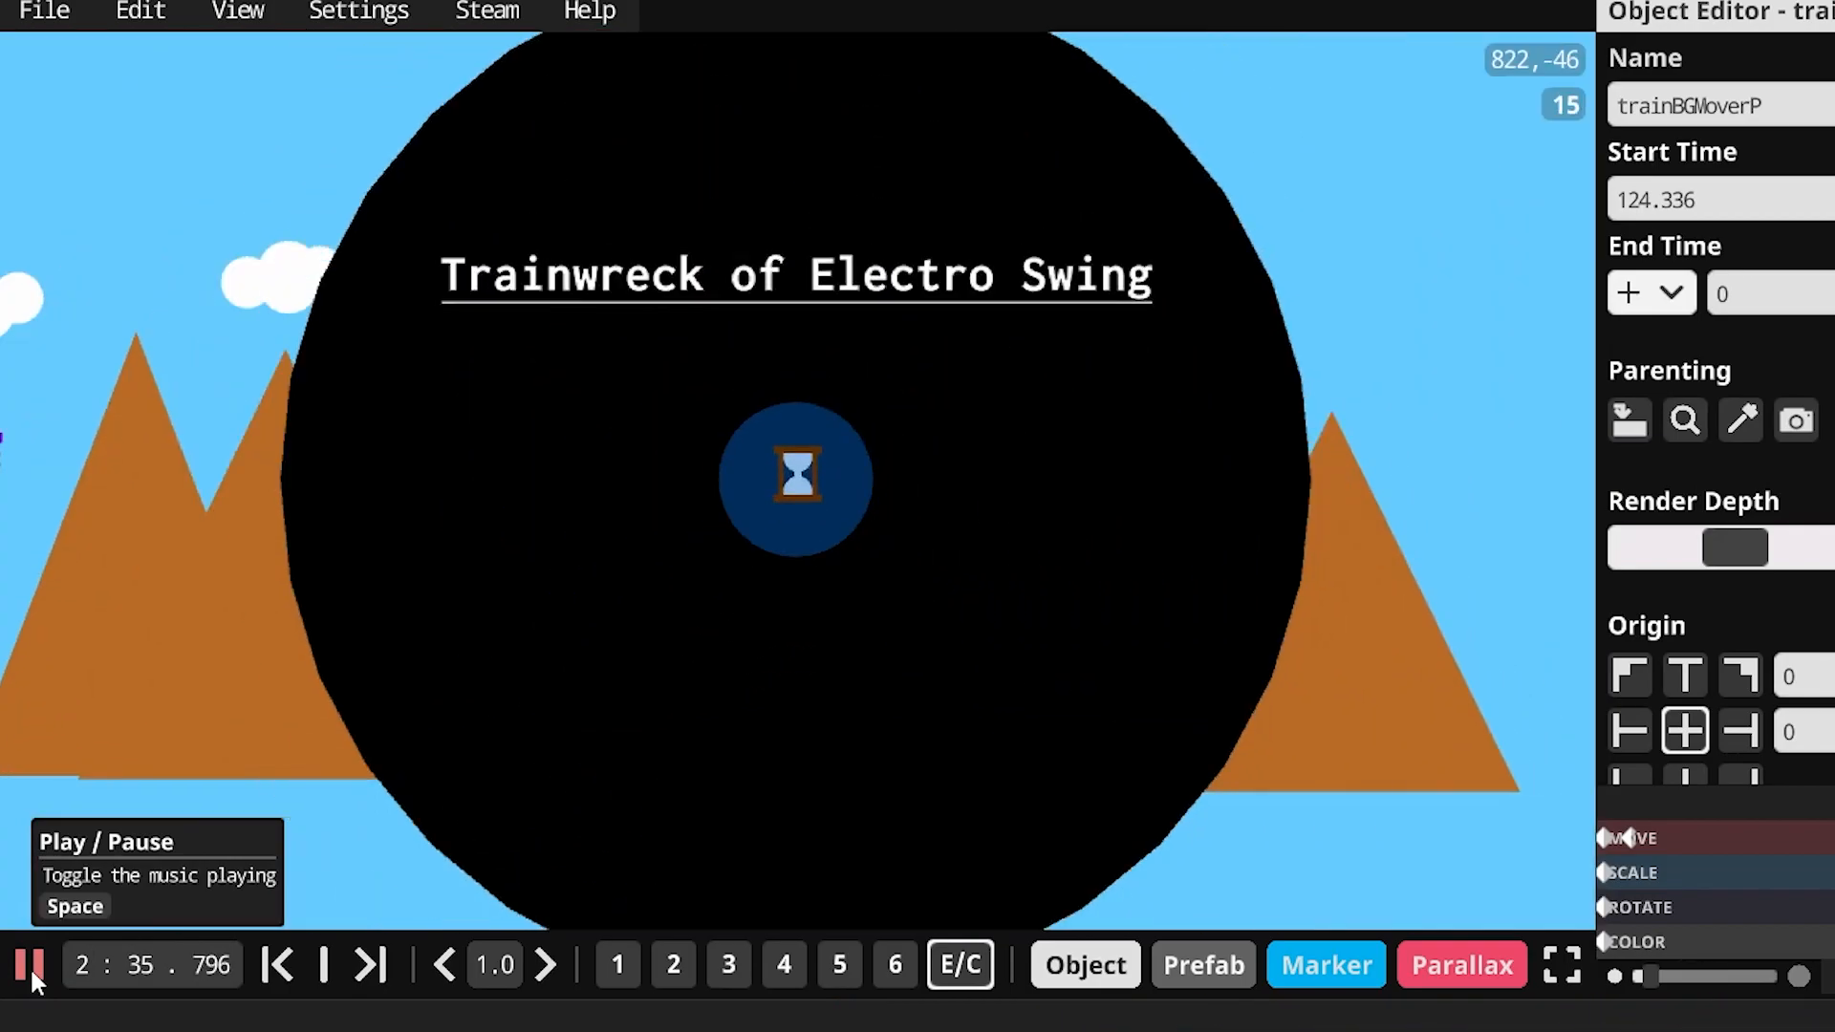
click(30, 966)
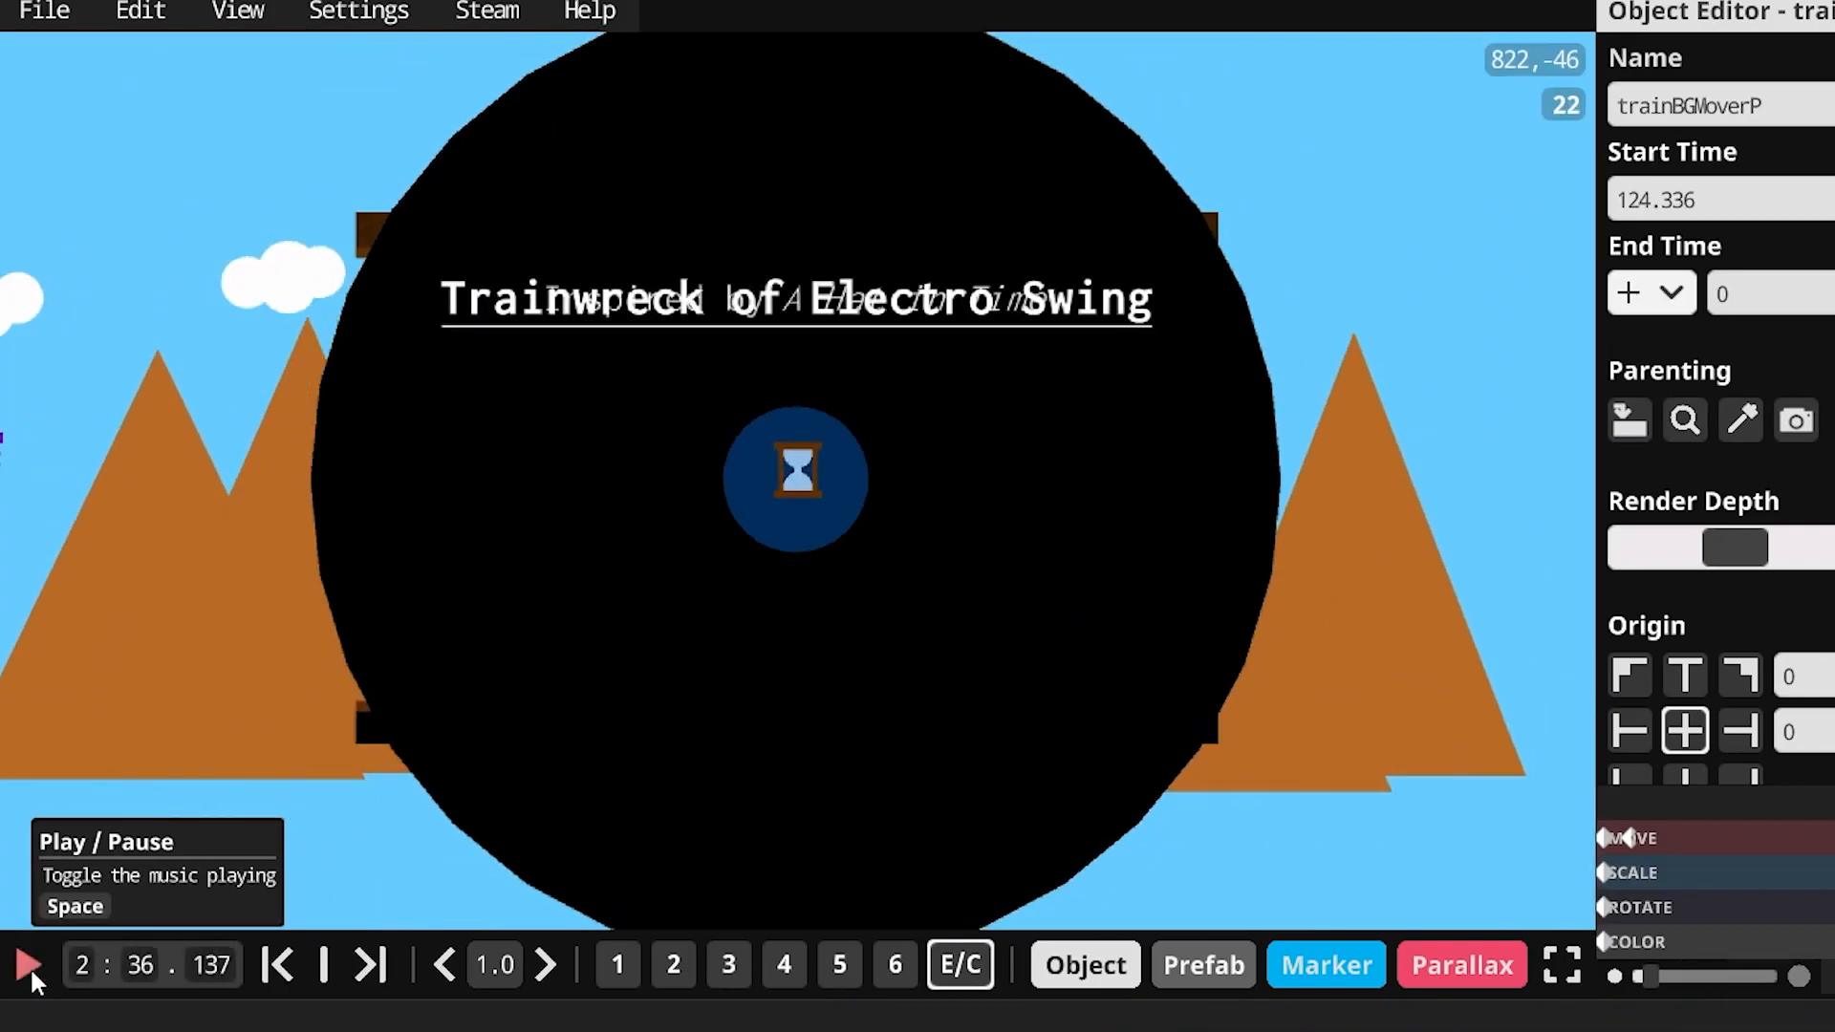
mouse_move(1684, 1025)
mouse_down()
mouse_move(1573, 1025)
mouse_move(1649, 1023)
mouse_up()
click(26, 967)
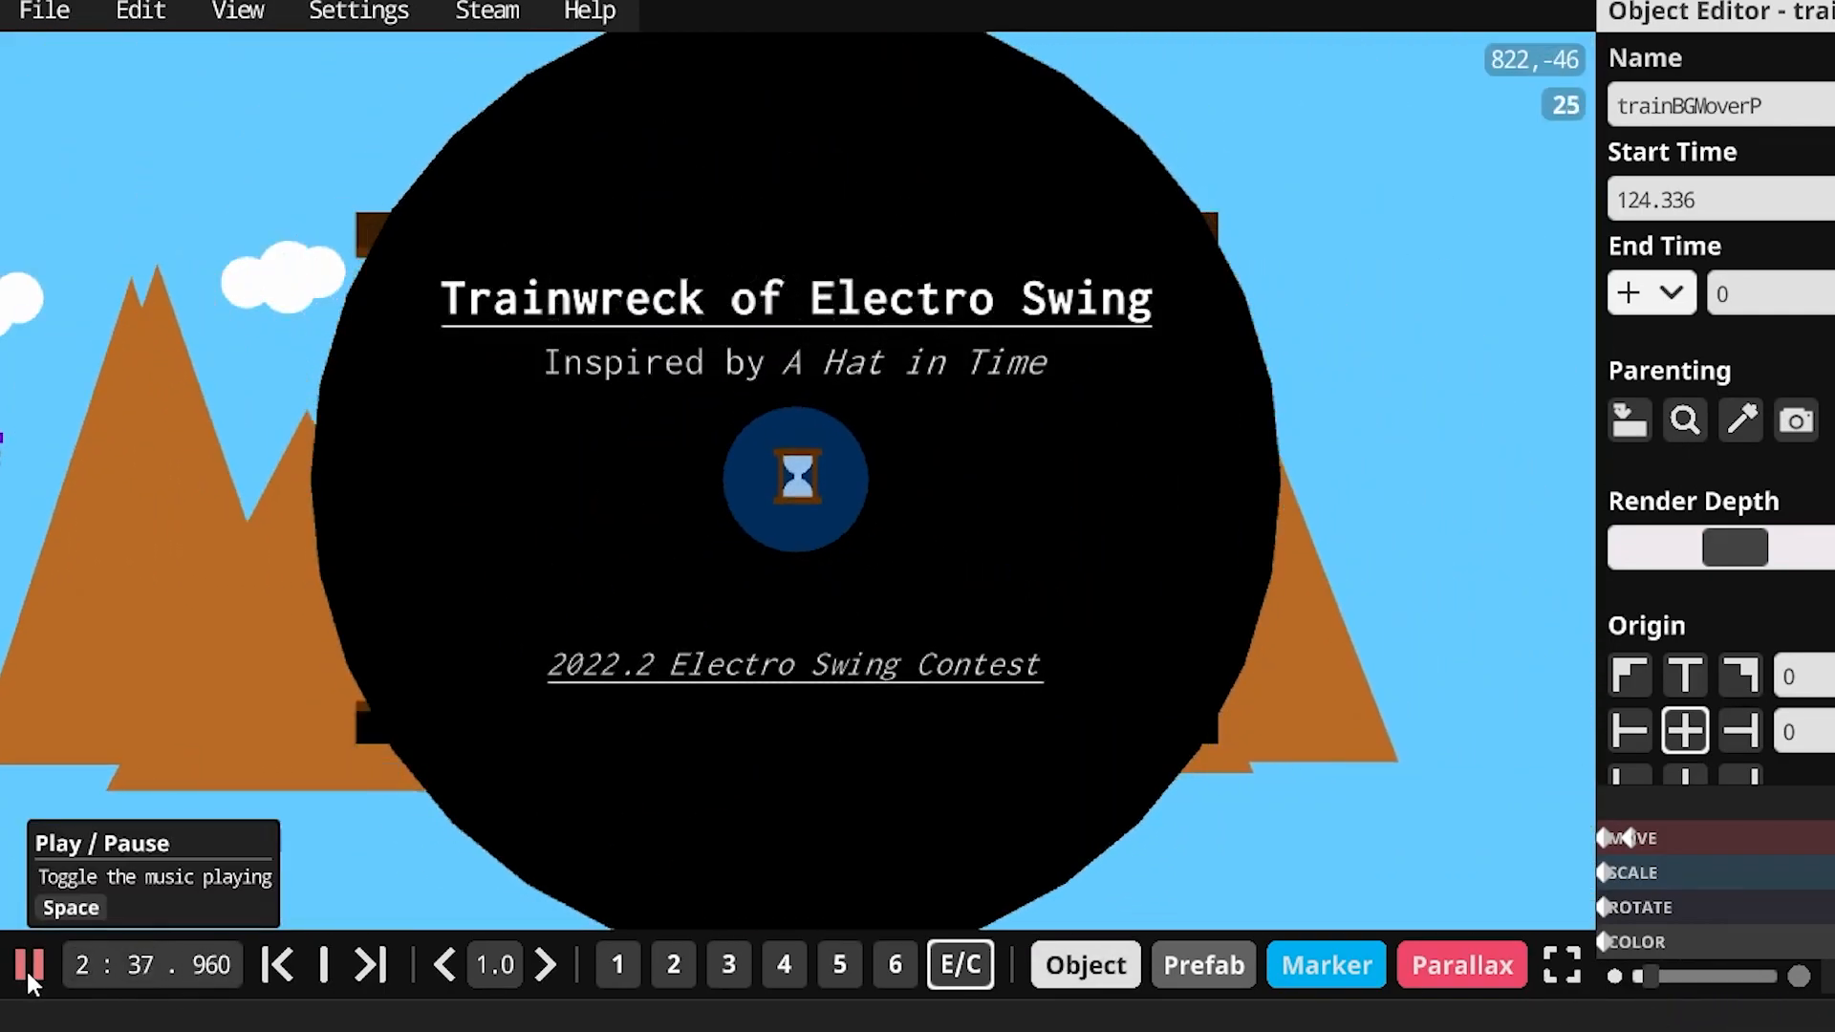
click(26, 967)
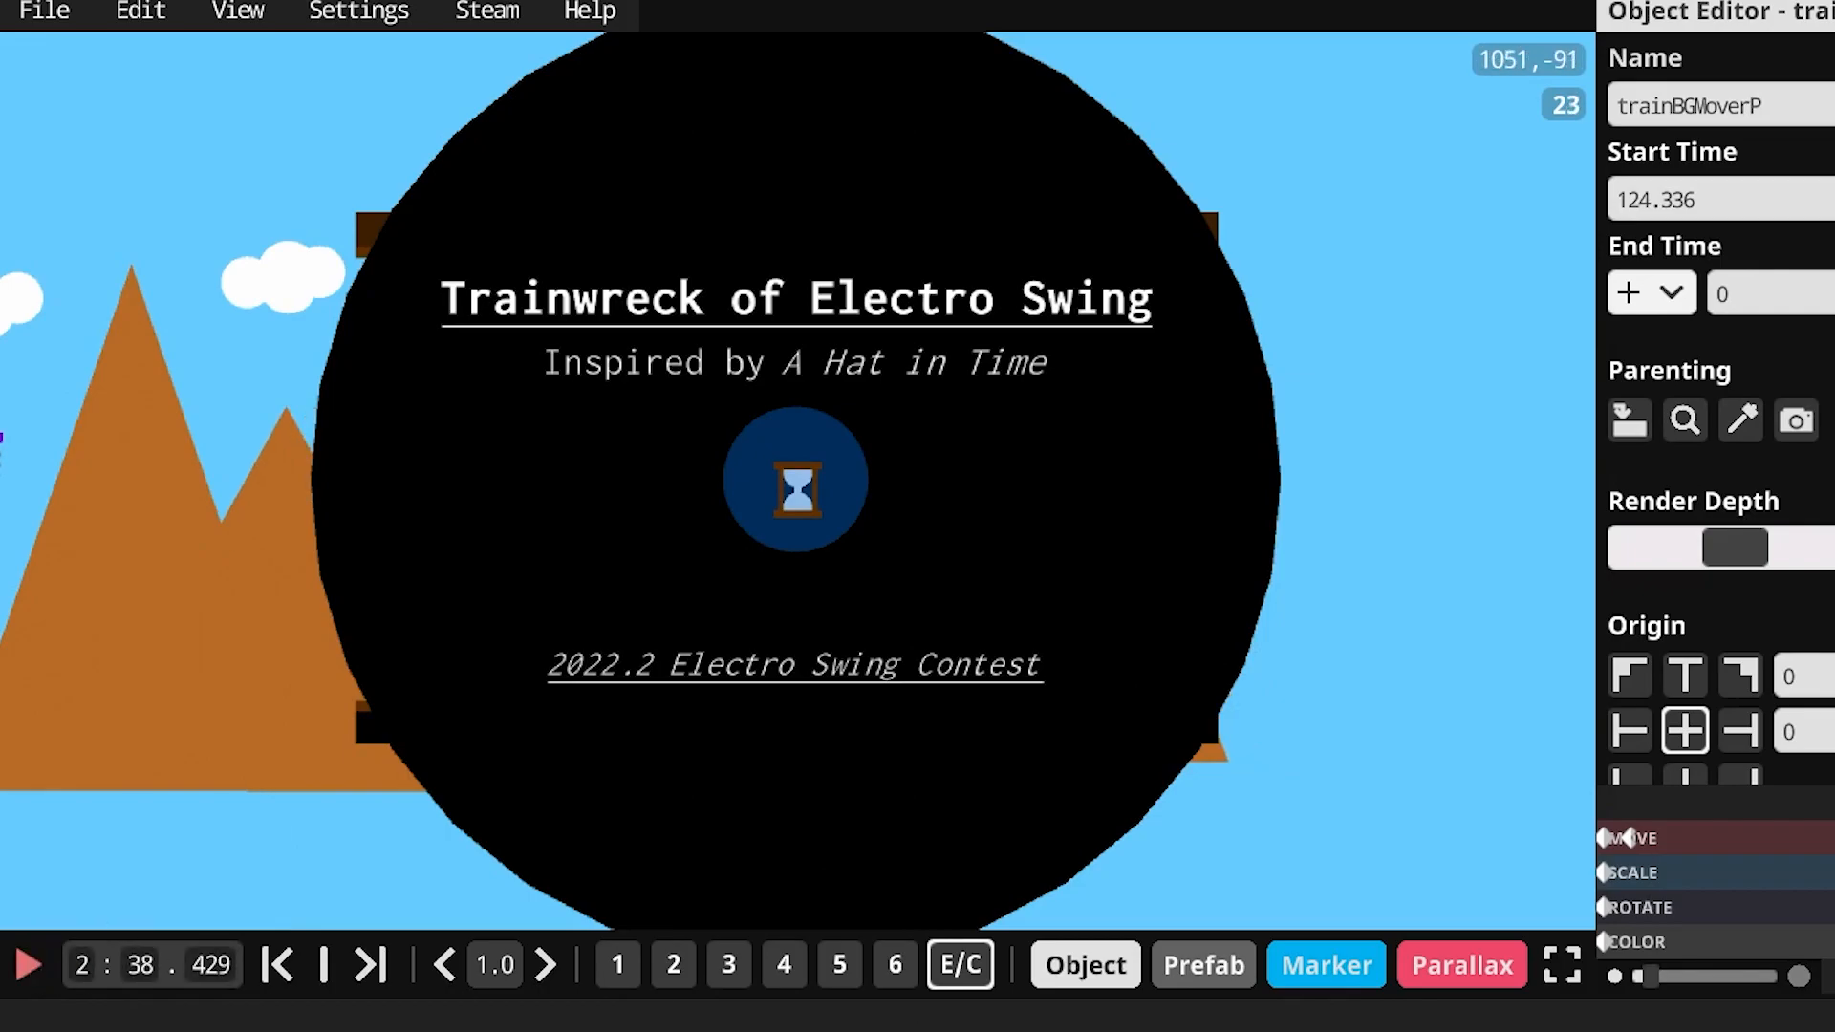